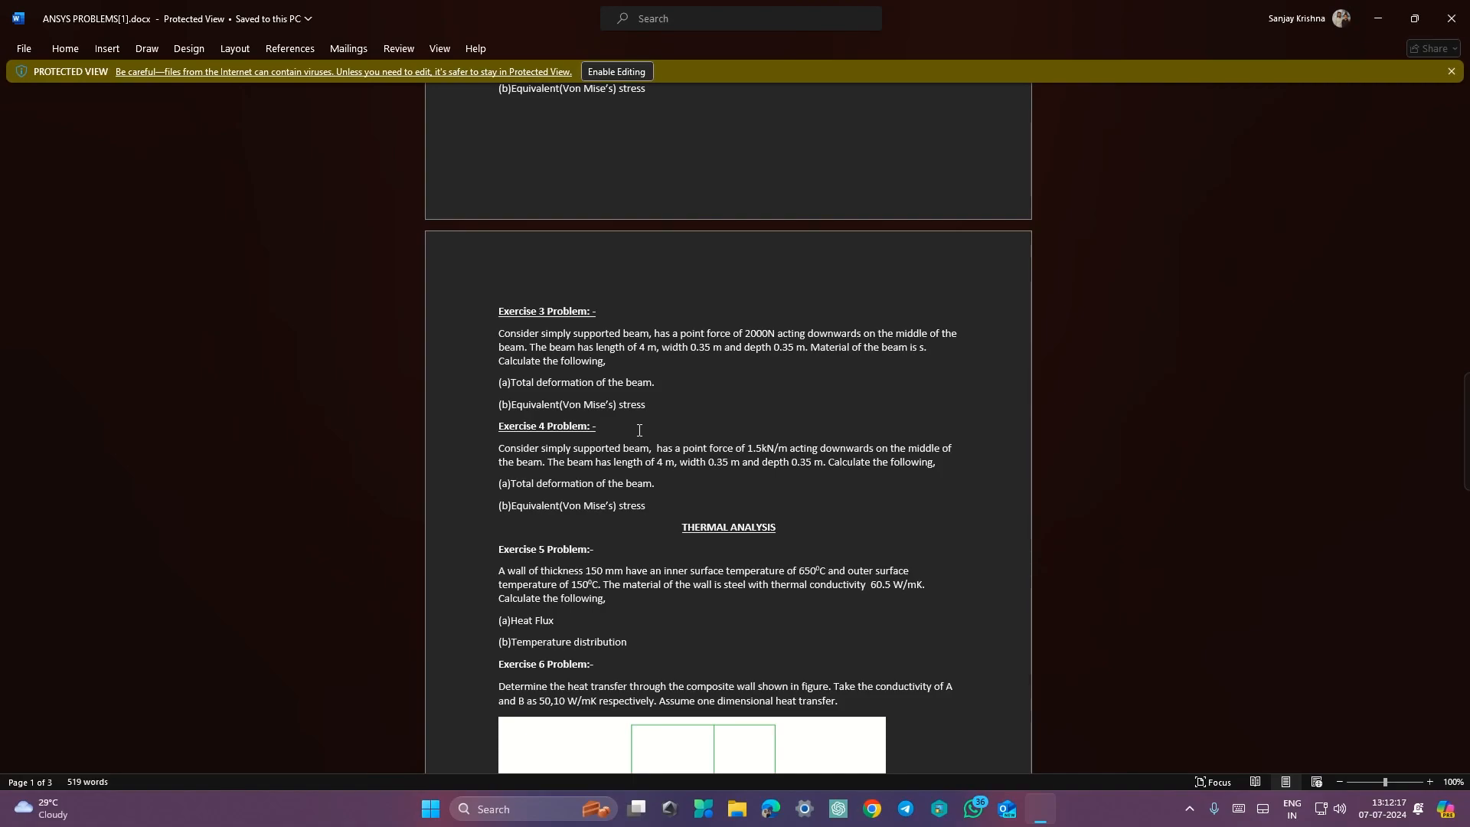
# - Read the Exercise 5 wall problem, switch to Workbench, and add a standalone Steady-State Thermal system to the project schematic
pyautogui.scroll(-3, 672, 518)
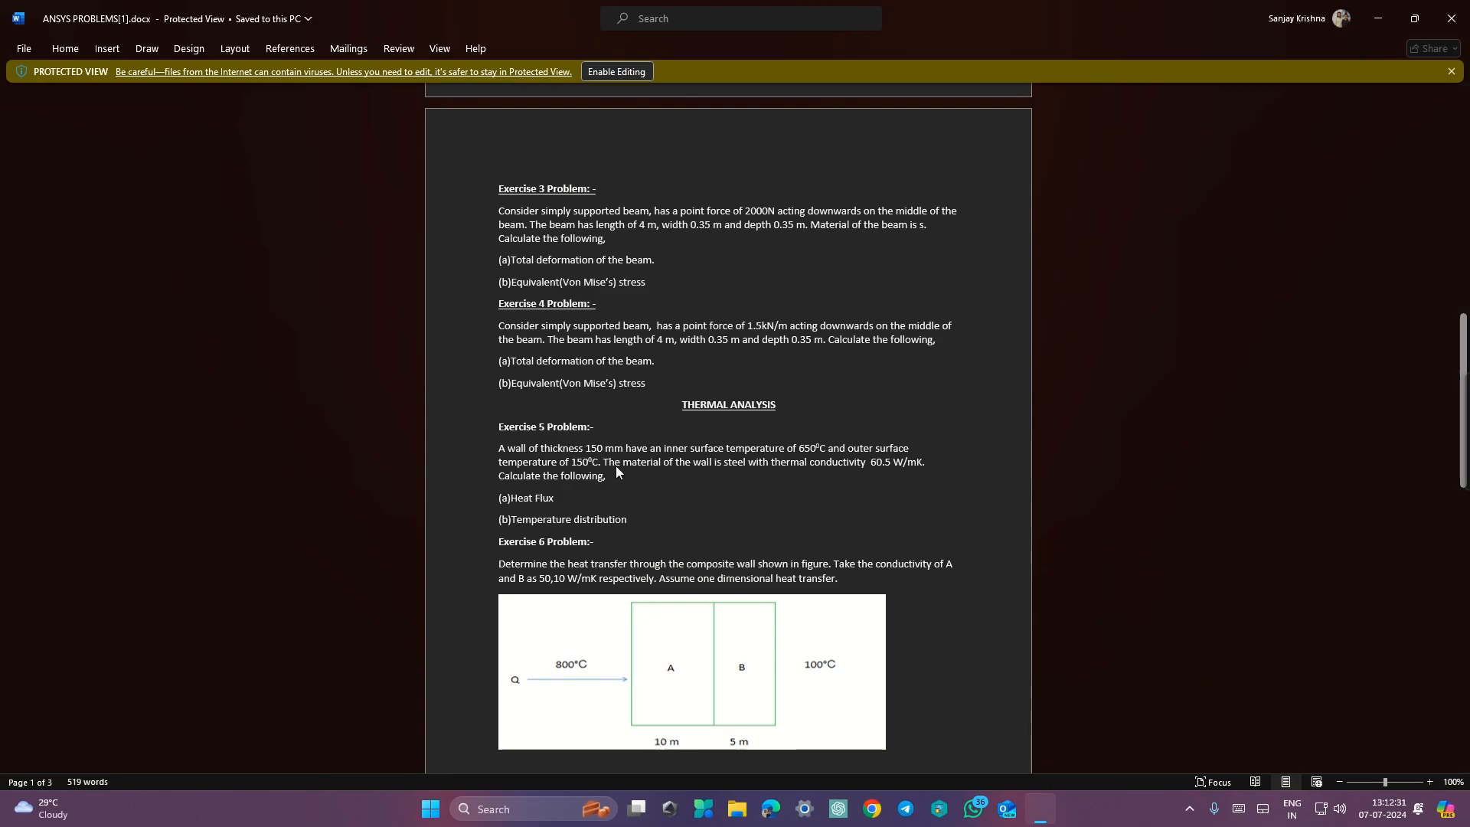
pyautogui.press('ctrl+super+Right')
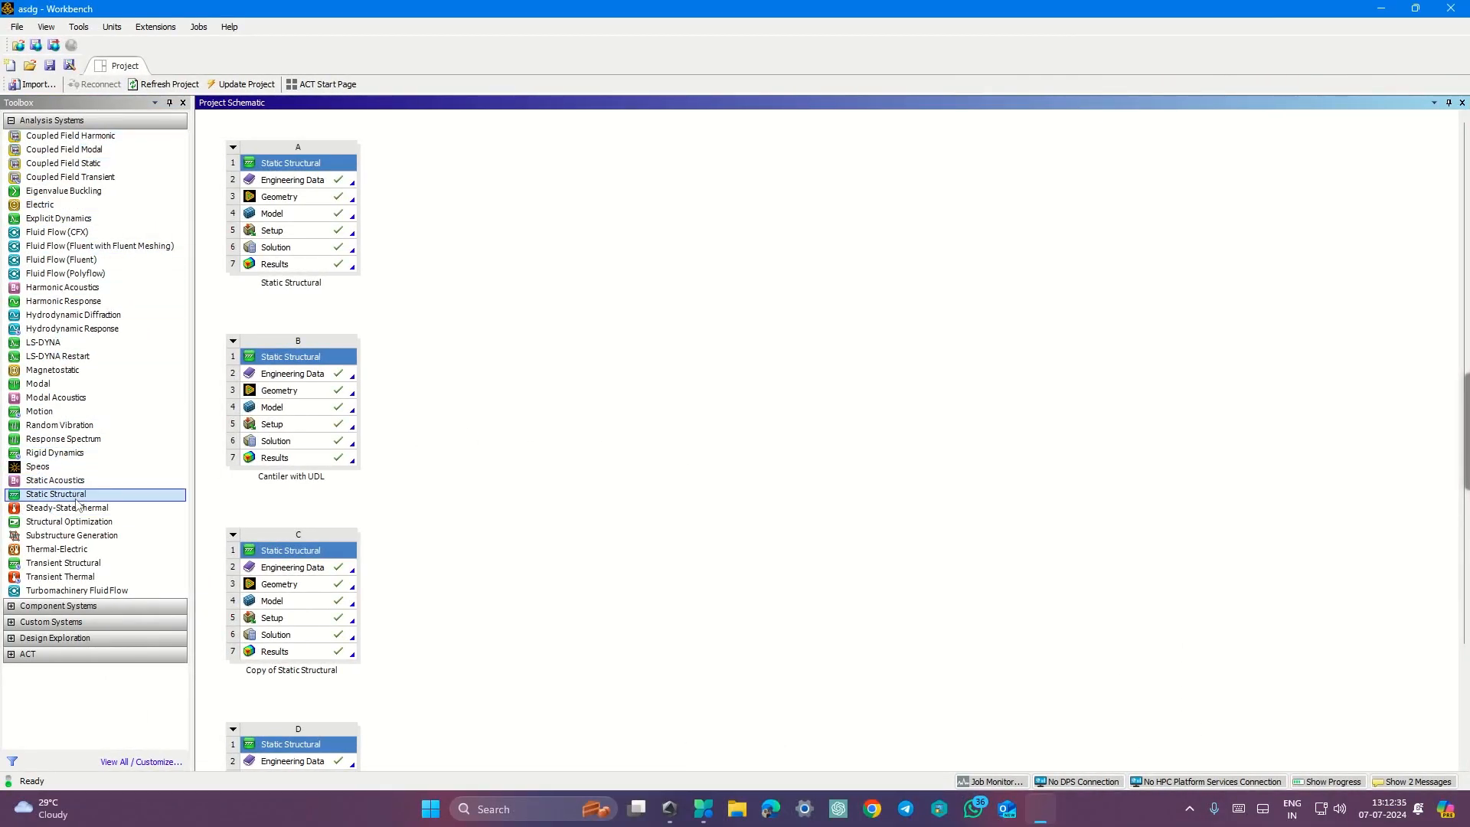
pyautogui.moveTo(76, 511); pyautogui.dragTo(488, 282)
pyautogui.keyDown('ctrl'); pyautogui.scroll(-2, 514, 487); pyautogui.keyUp('ctrl')
pyautogui.keyDown('ctrl'); pyautogui.scroll(2, 306, 647); pyautogui.keyUp('ctrl')
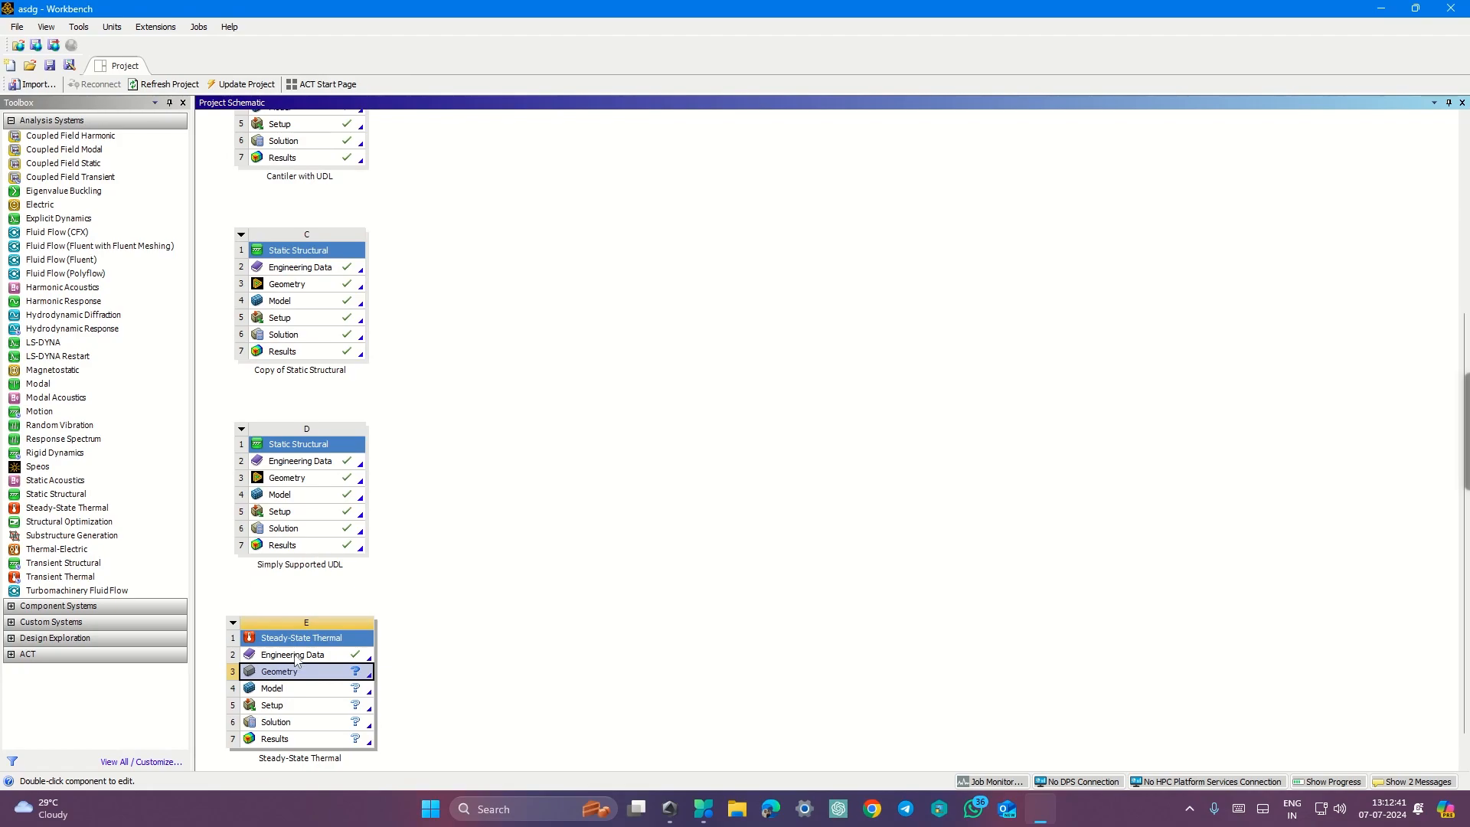
# - Check Structural Steel's isotropic thermal conductivity in the Steady-State Thermal system's Engineering Data, and return to the project
pyautogui.click(297, 658)
pyautogui.doubleClick(295, 658)
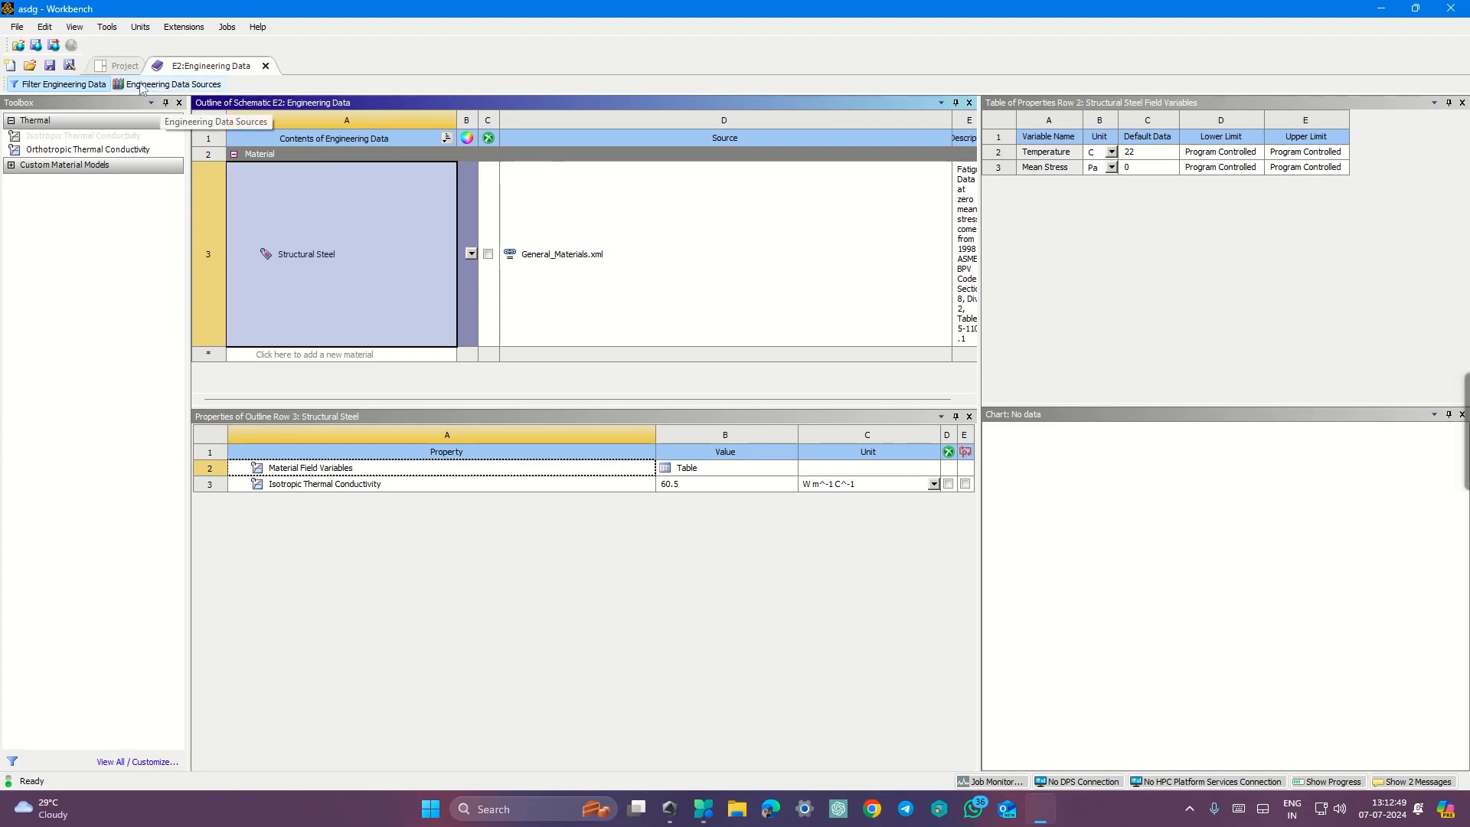
pyautogui.click(266, 67)
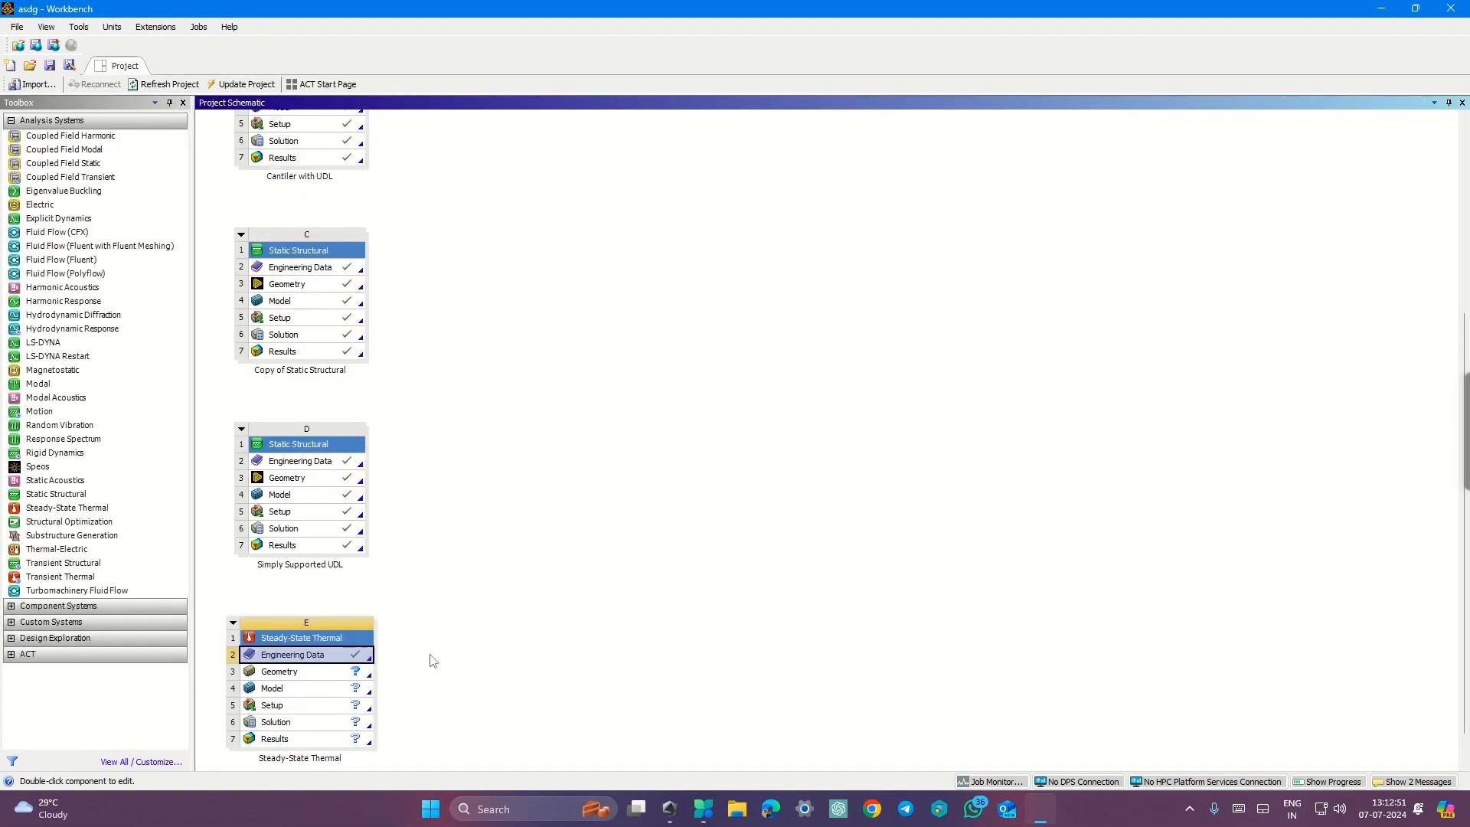
# - Create a new DesignModeler geometry for the Steady-State Thermal system and start sketching on the XY plane viewed face-on
pyautogui.rightClick(292, 673)
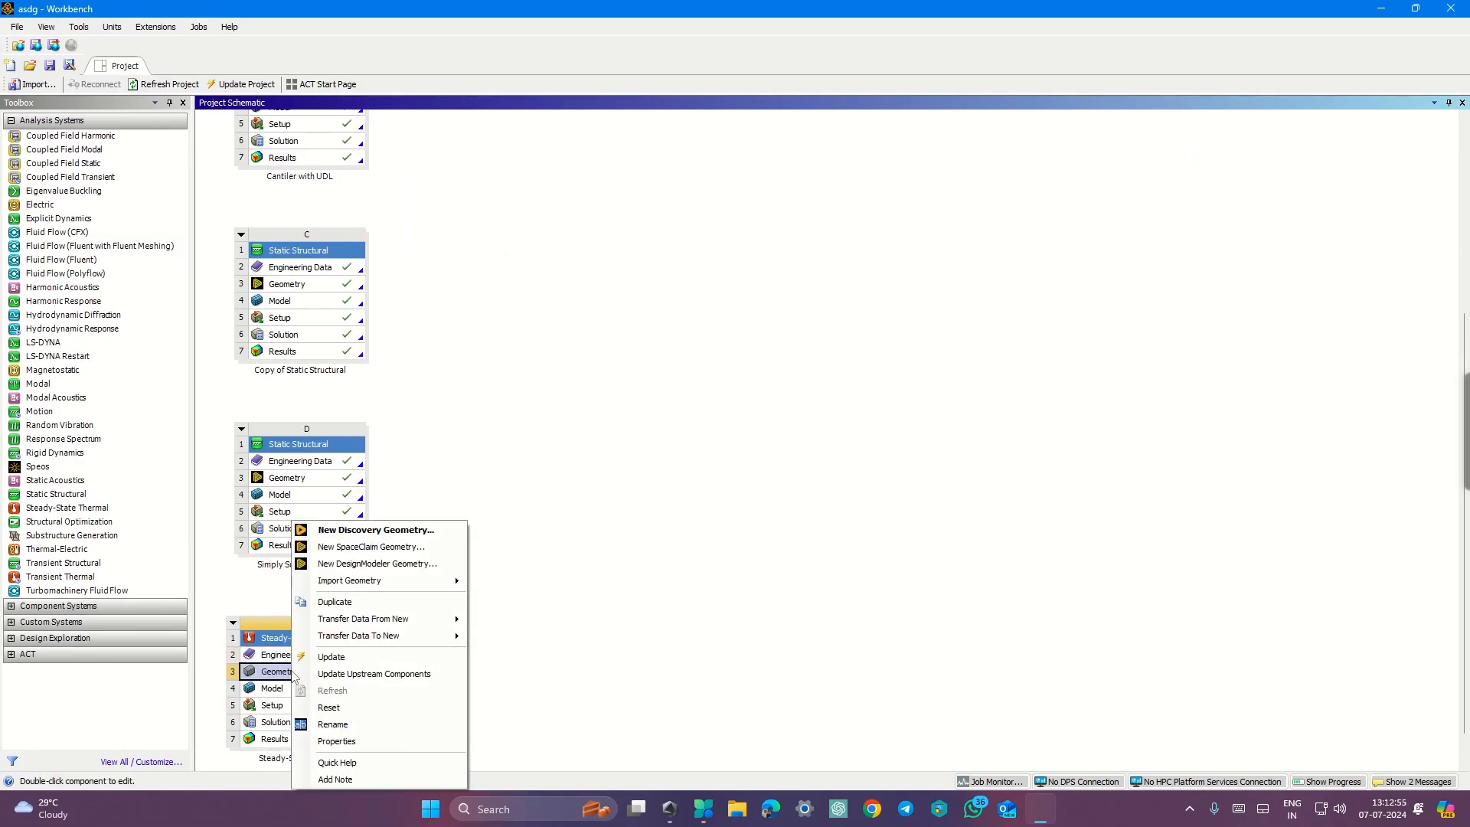
pyautogui.click(383, 564)
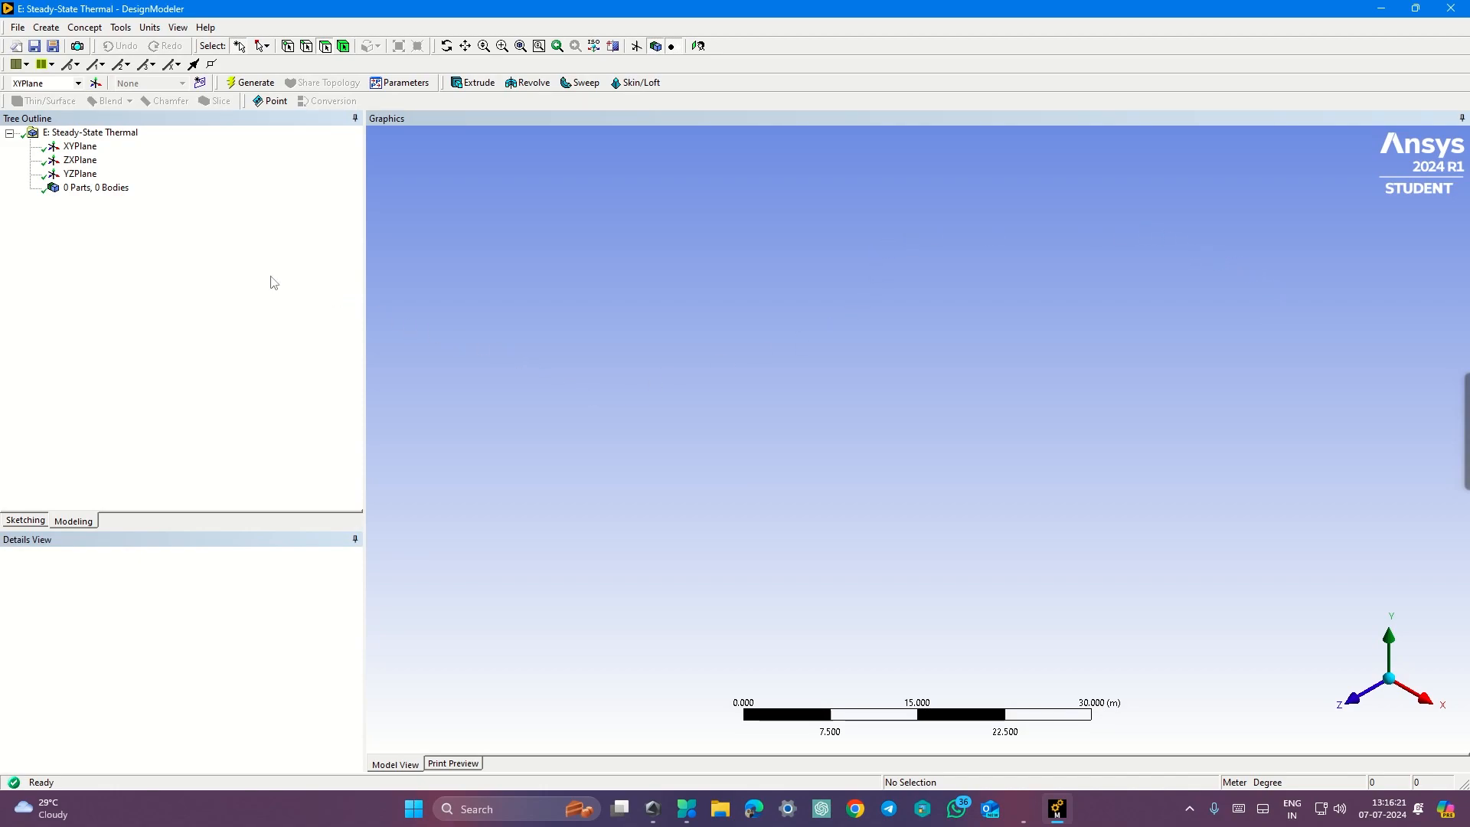
pyautogui.click(85, 147)
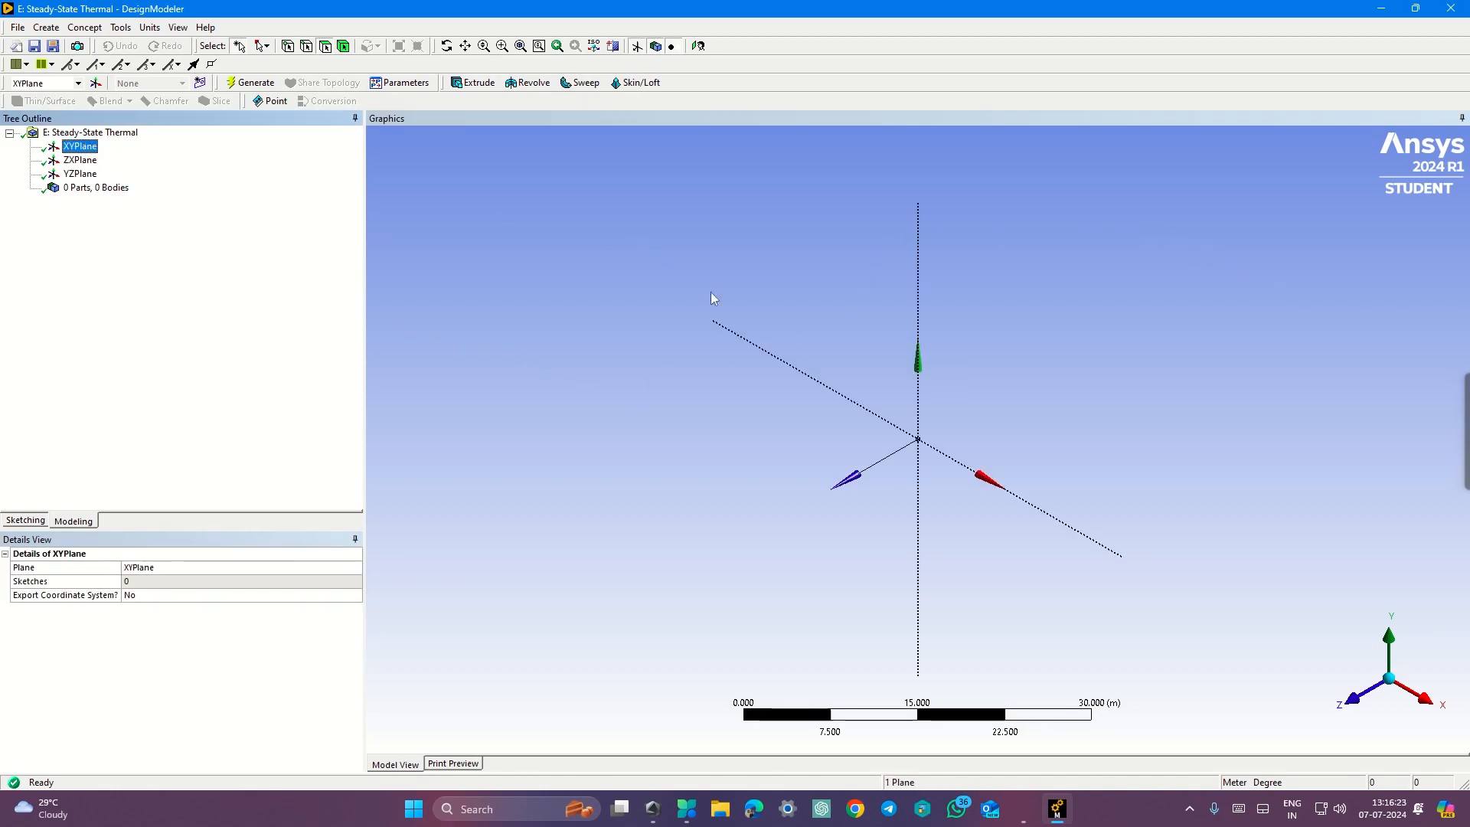
pyautogui.click(697, 46)
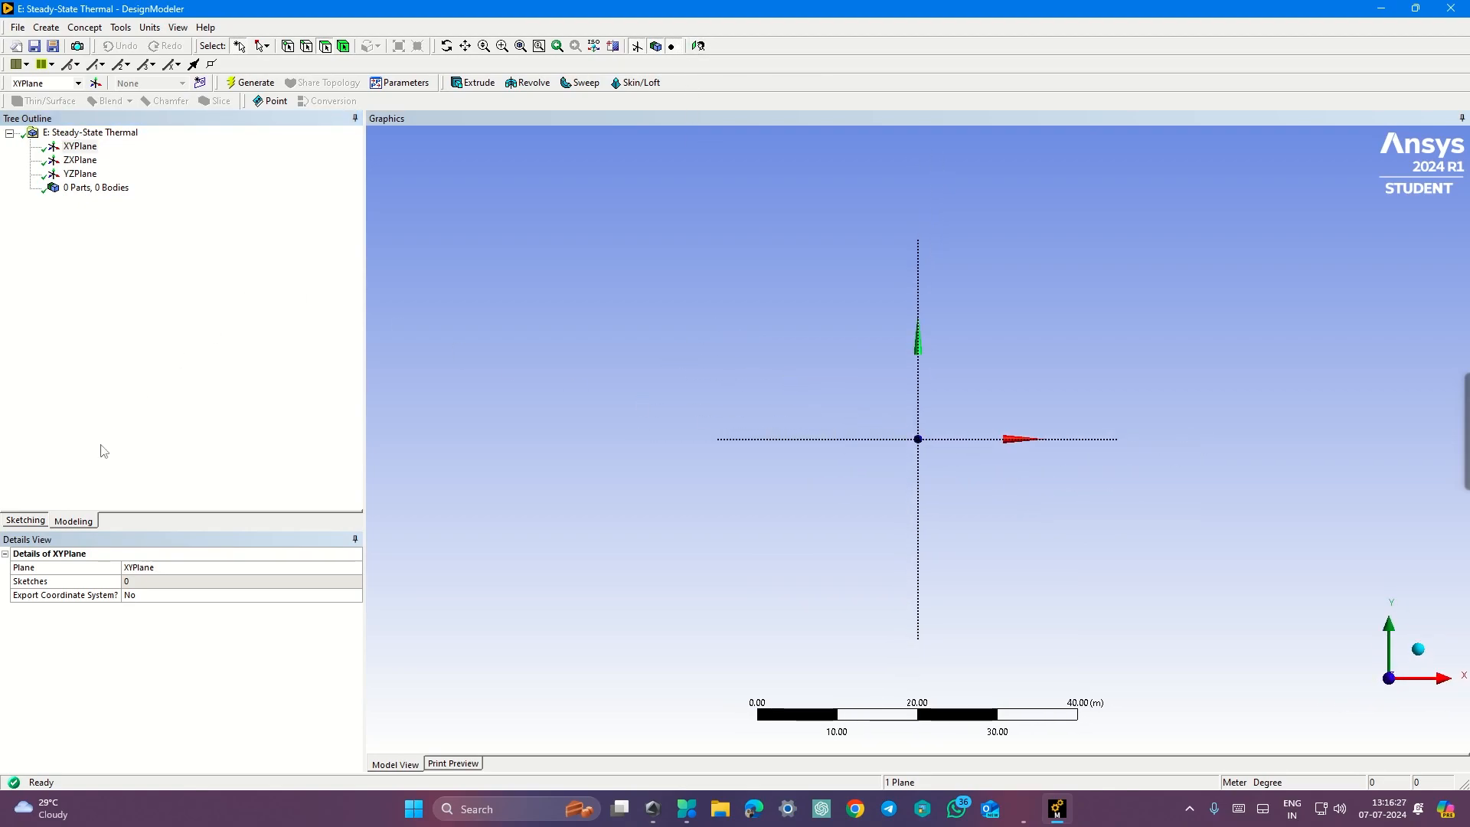
pyautogui.click(21, 522)
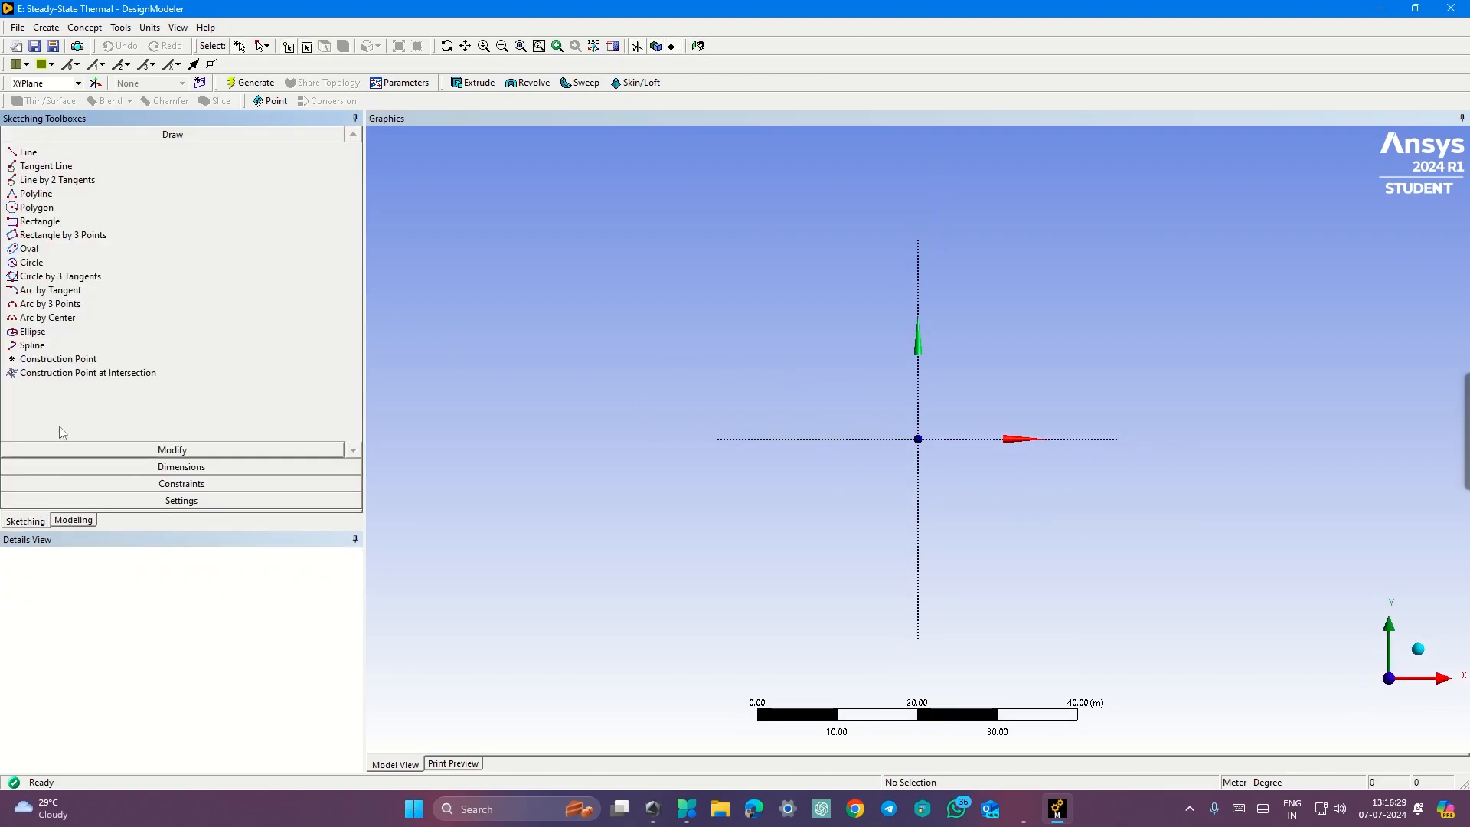
# - Recheck the wall problem statement and sketch a rectangle about 15.9 m wide and 12.6 m high from the origin on the XY plane
pyautogui.press('ctrl+super+Right')
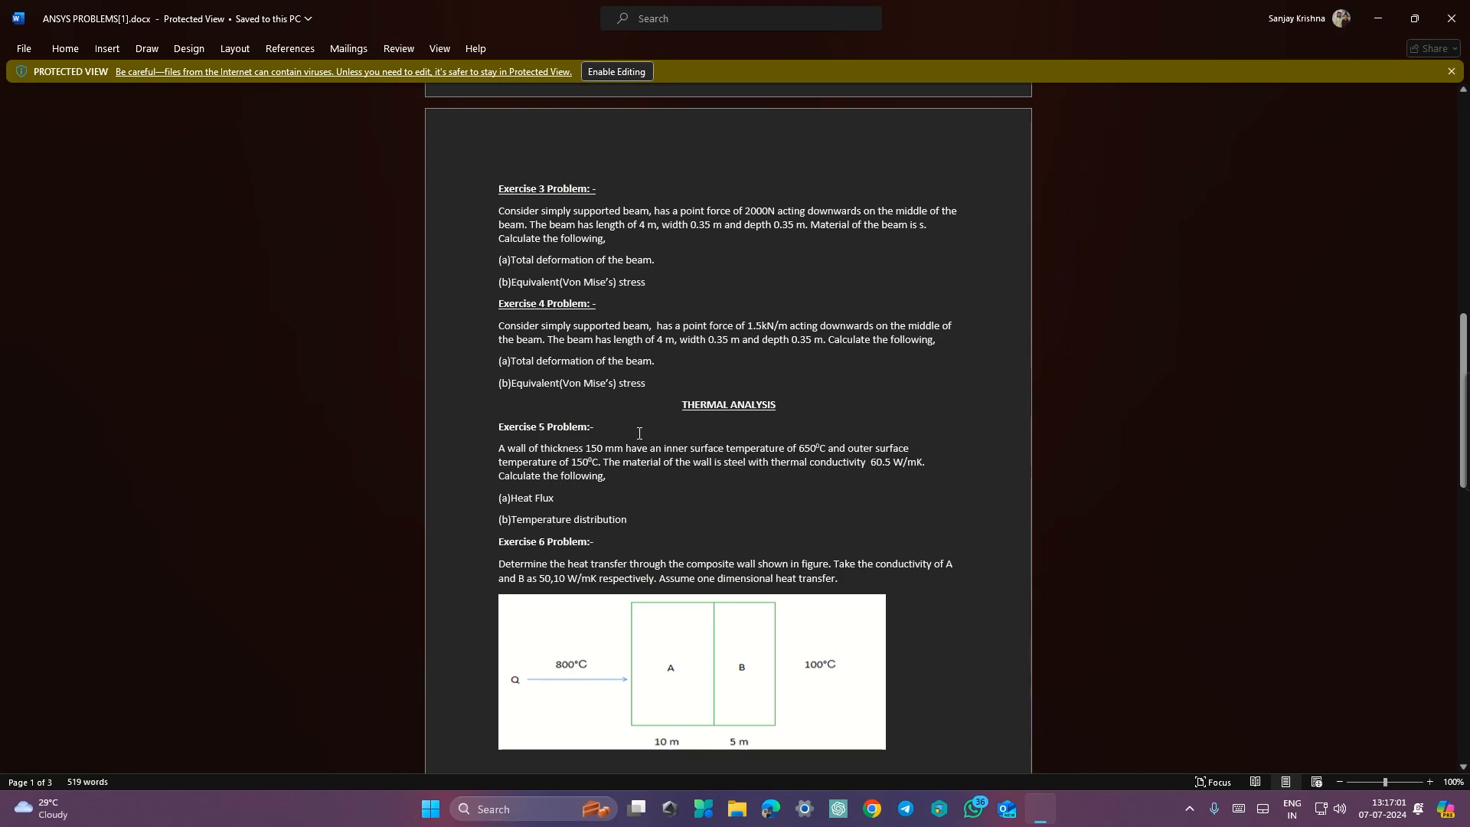
pyautogui.press('ctrl+super+Right')
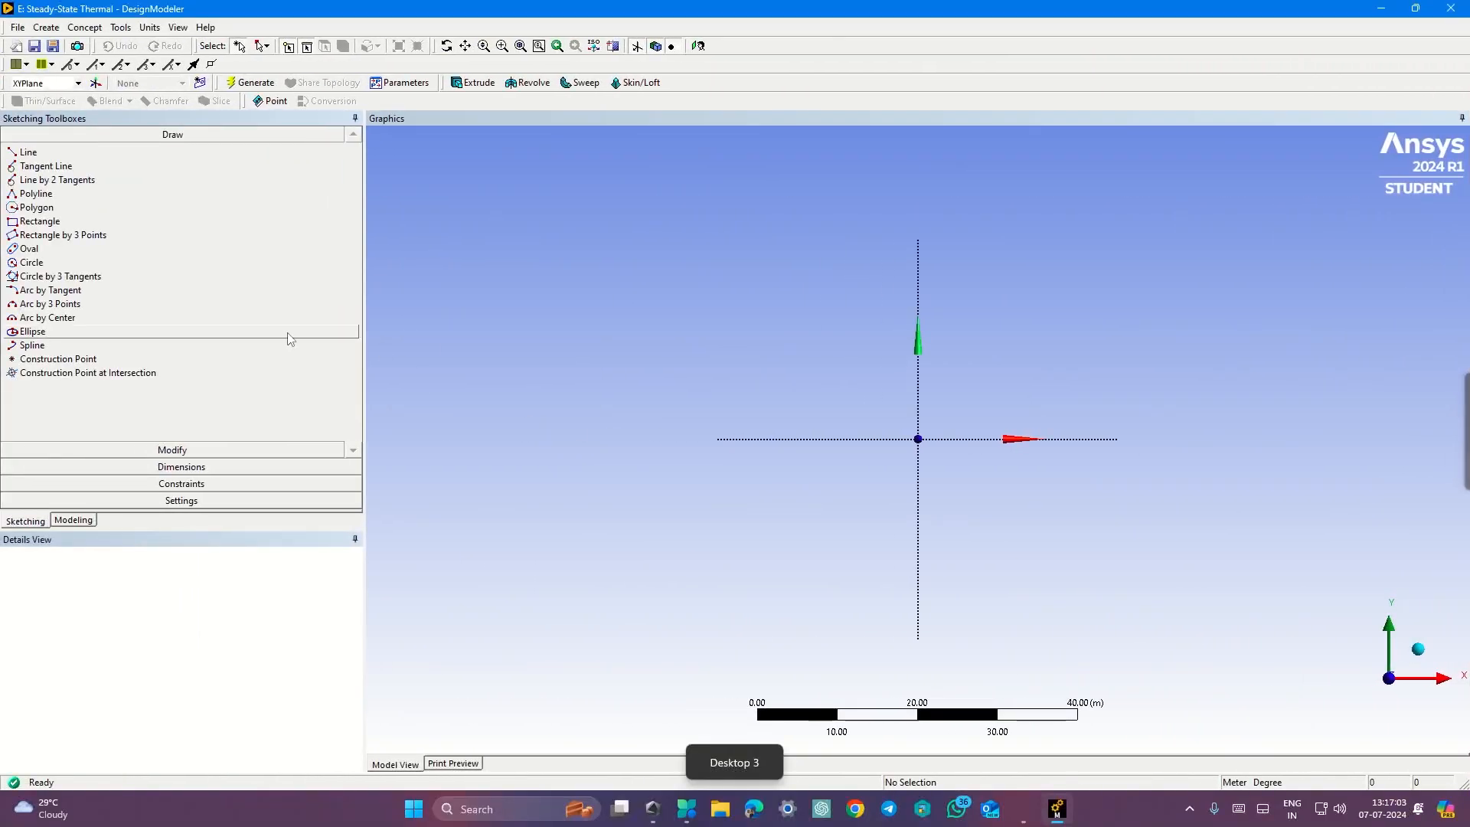
pyautogui.click(43, 222)
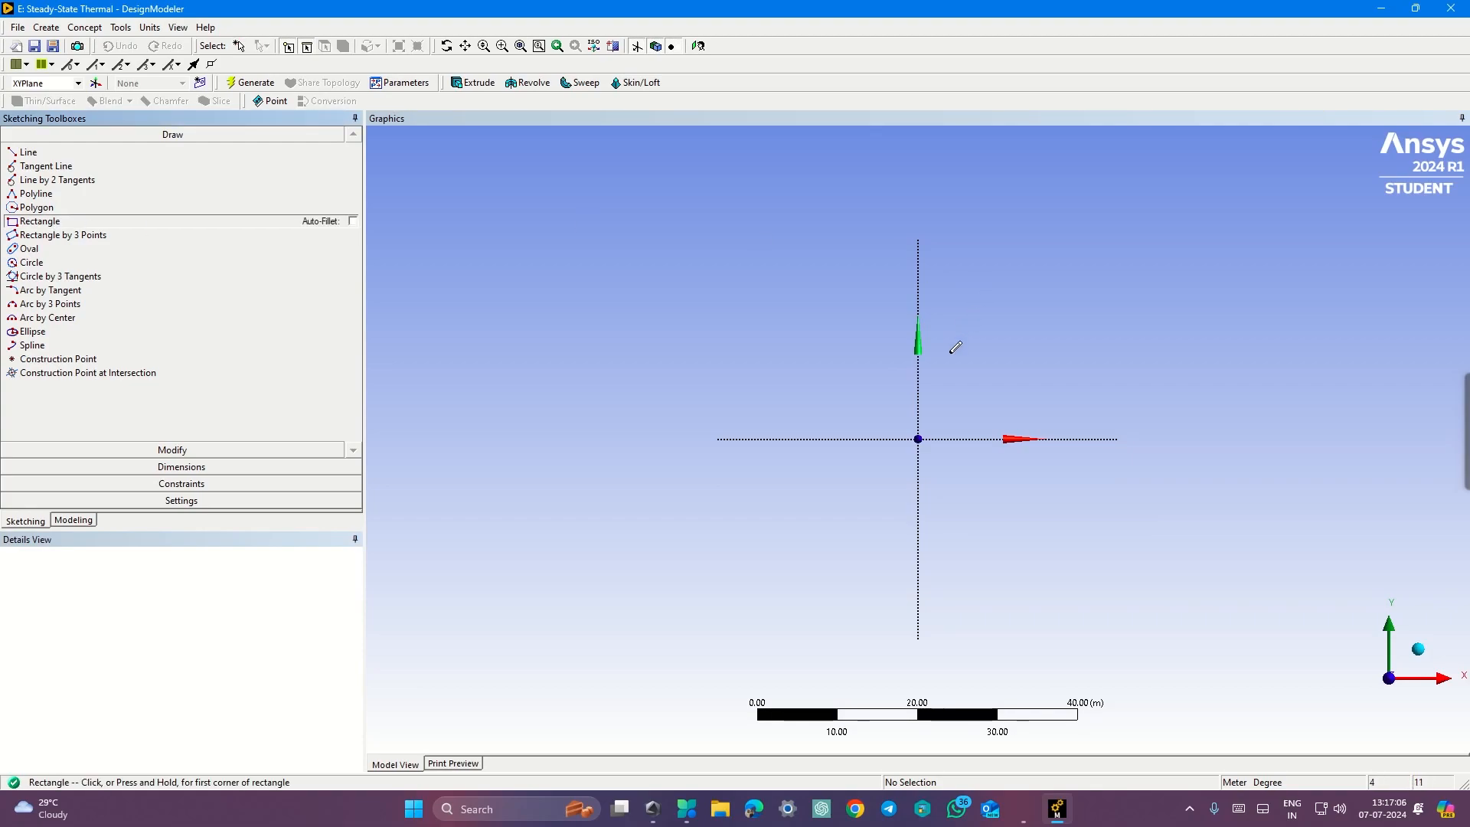
pyautogui.click(919, 438)
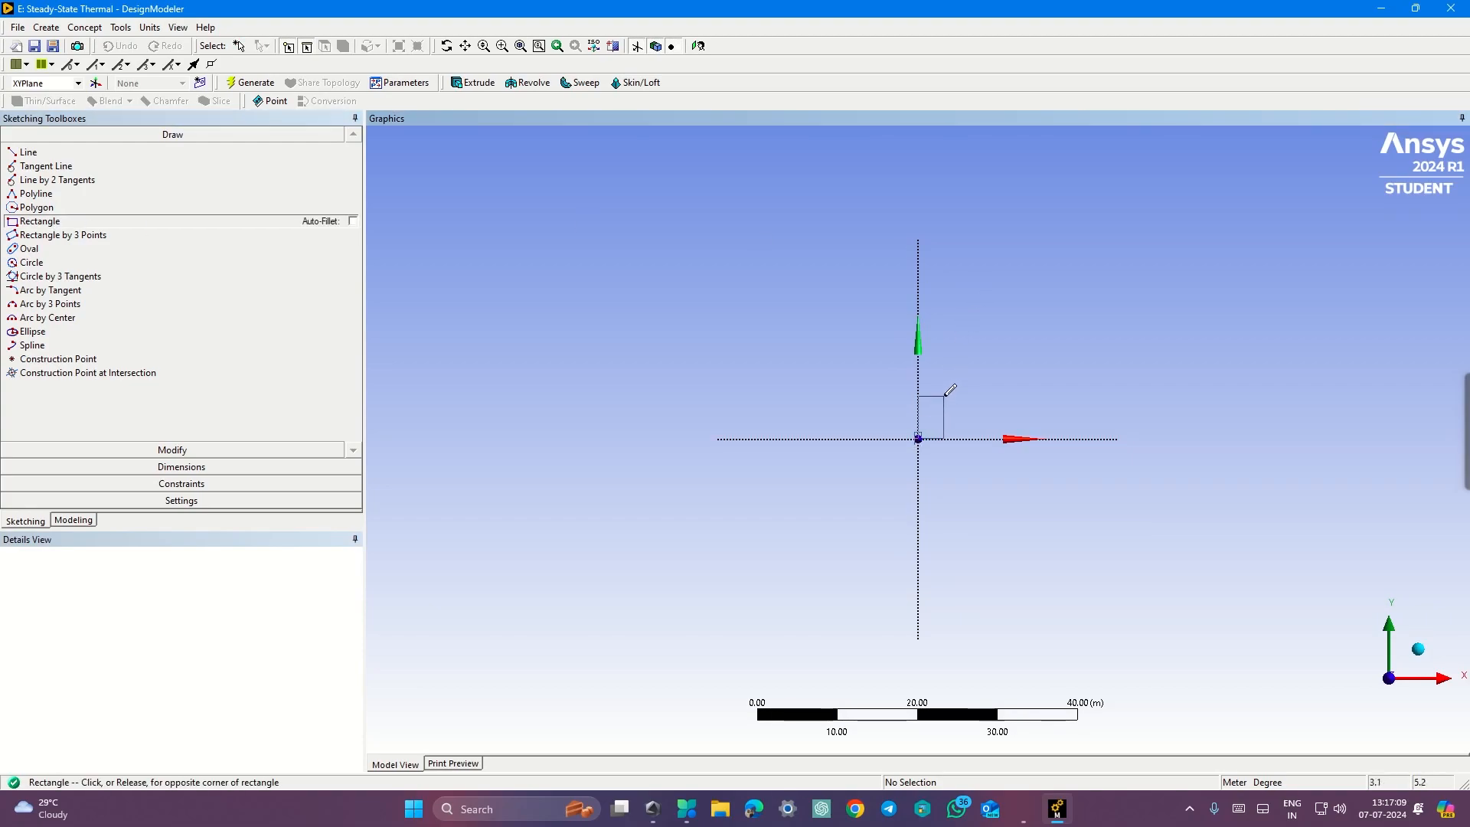
pyautogui.click(1045, 337)
pyautogui.scroll(-1, 1004, 564)
pyautogui.scroll(2, 1004, 565)
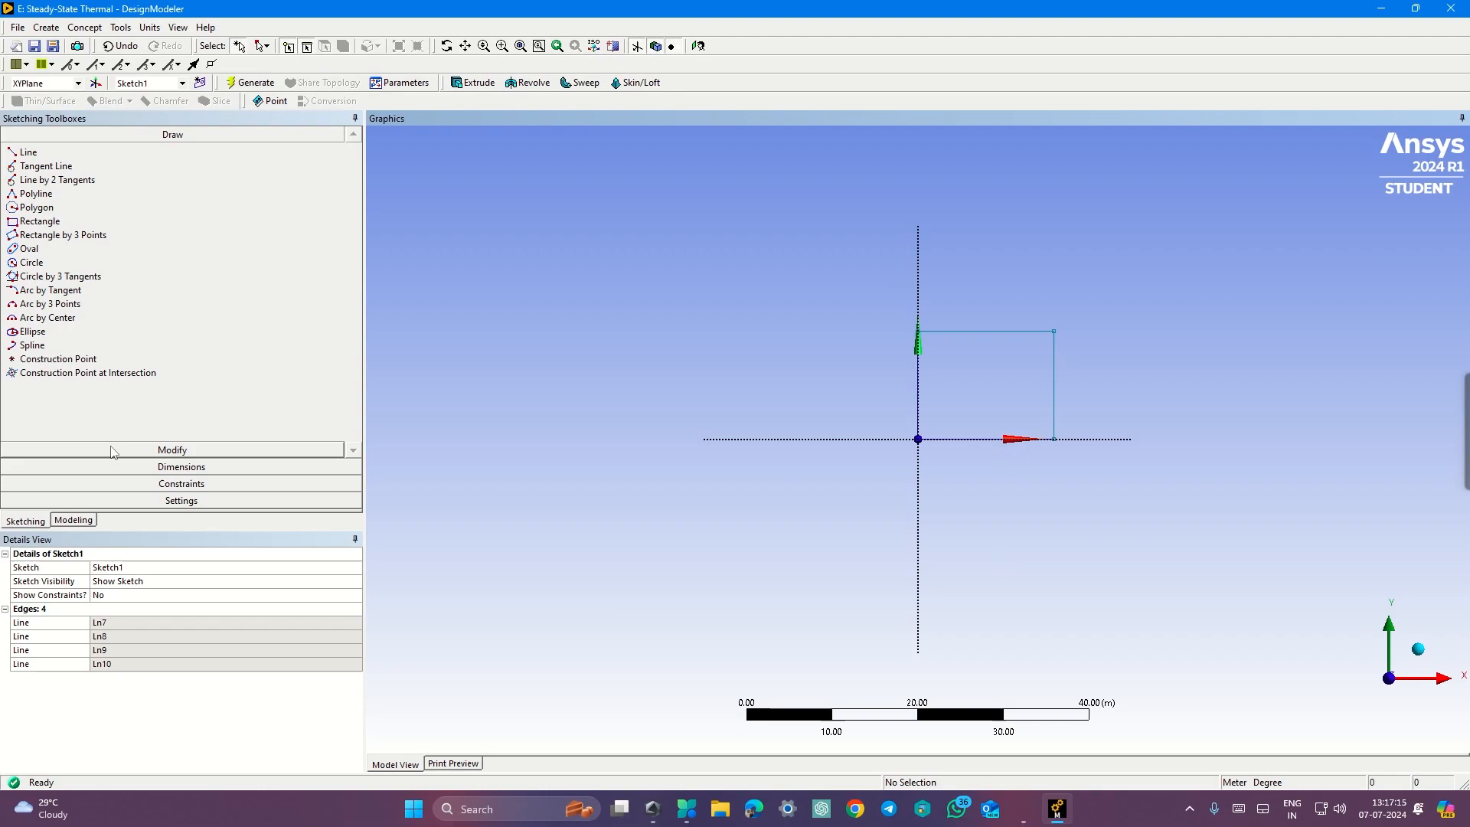
# - Add general dimensions to the rectangle's height and width
pyautogui.click(146, 467)
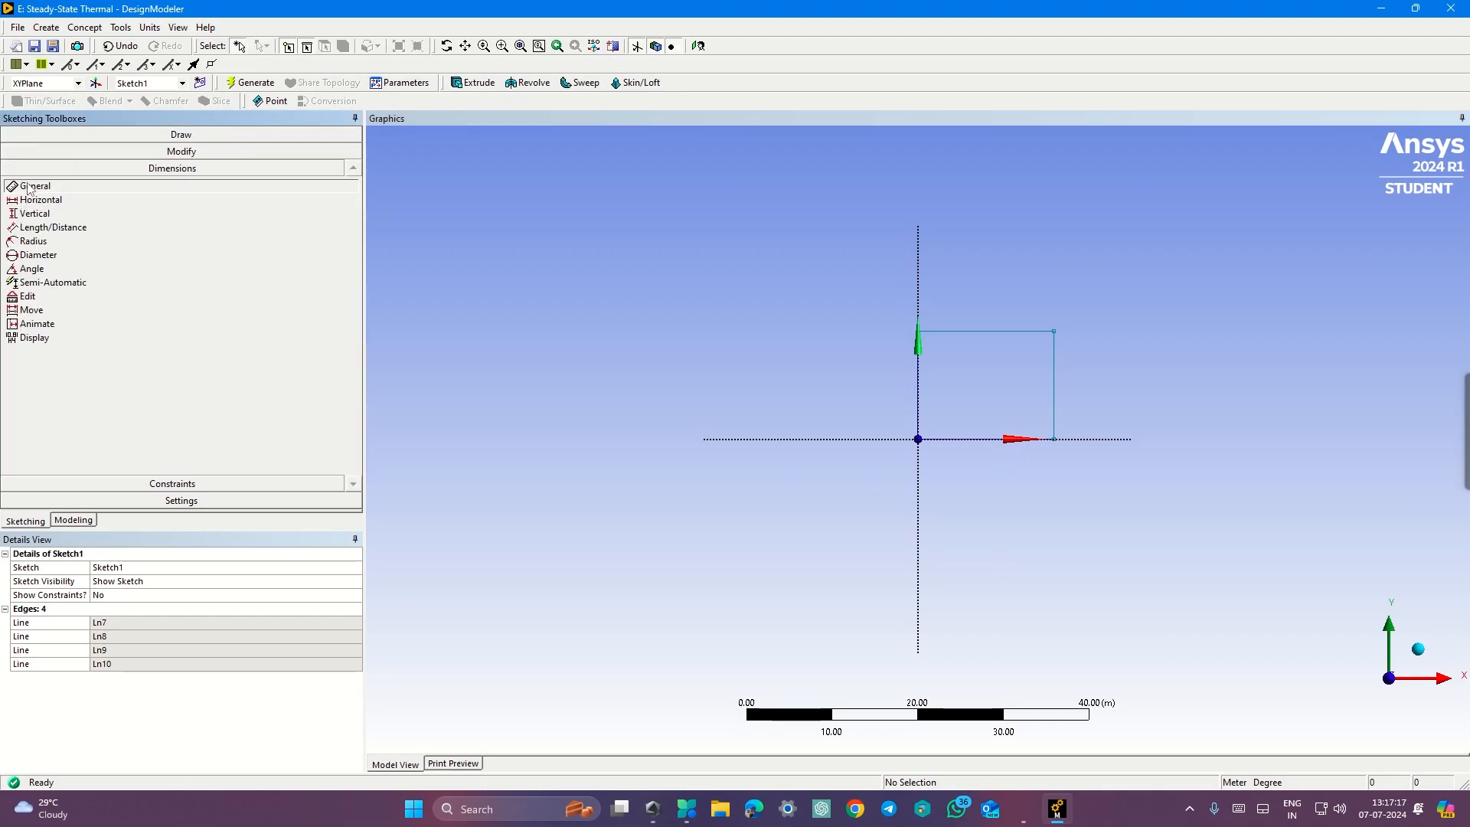
pyautogui.click(1054, 393)
pyautogui.click(1082, 376)
pyautogui.click(999, 331)
pyautogui.click(996, 306)
# - Set both the rectangle's width and height dimensions to 1 m
pyautogui.click(183, 622)
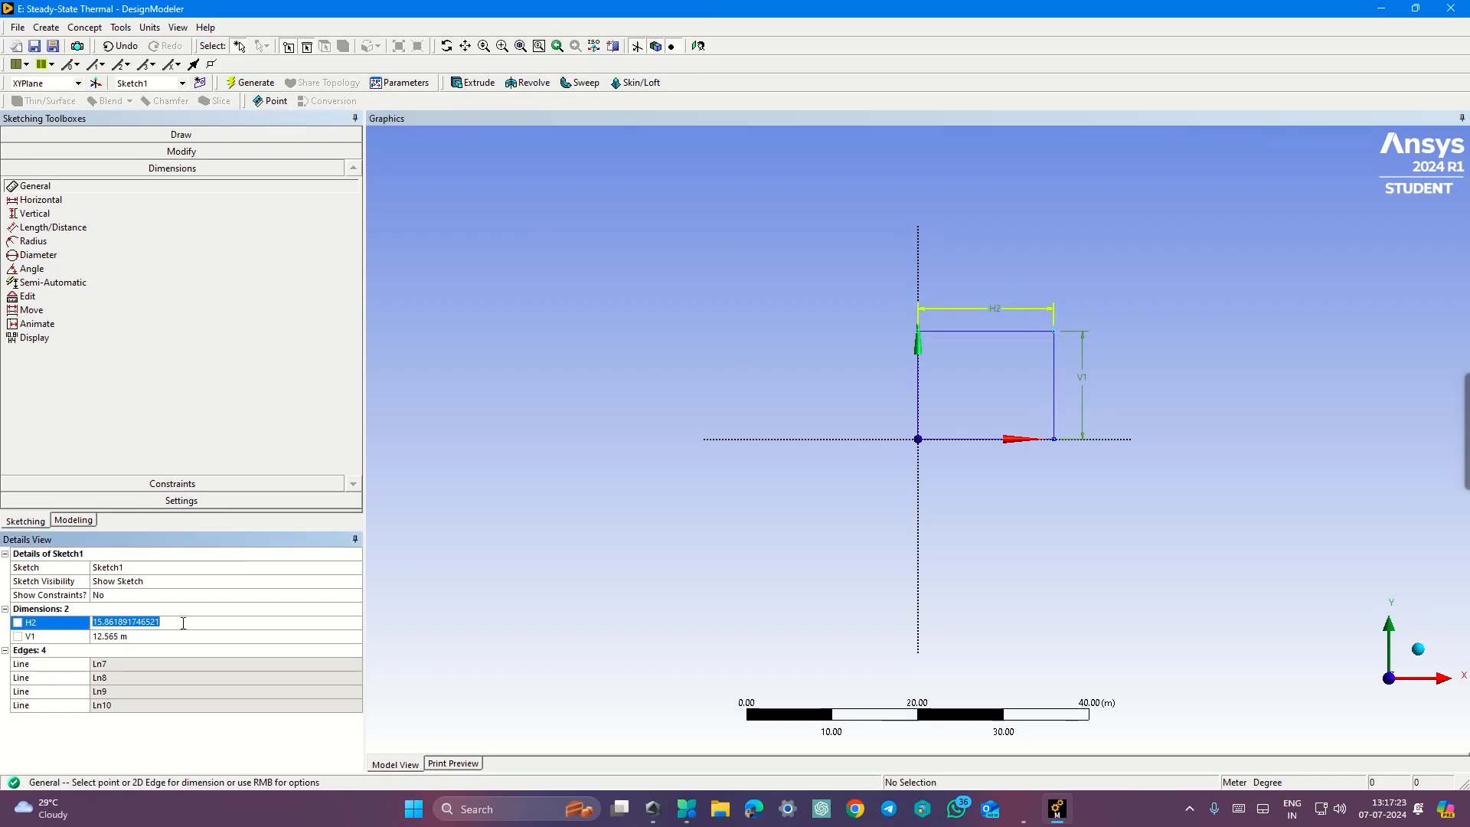
pyautogui.write('1')
pyautogui.press('Return')
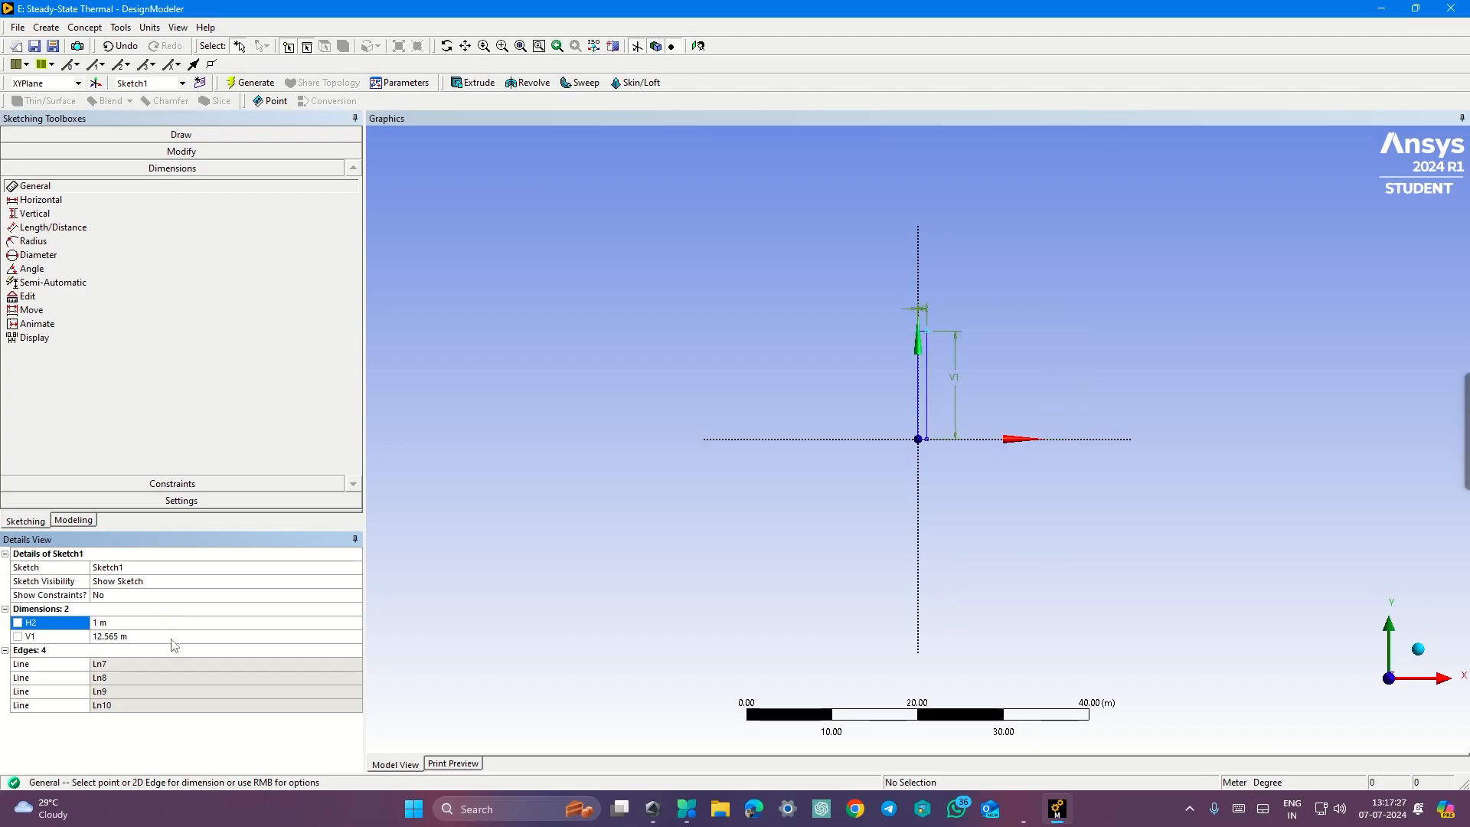
pyautogui.click(172, 636)
pyautogui.write('1')
pyautogui.press('Return')
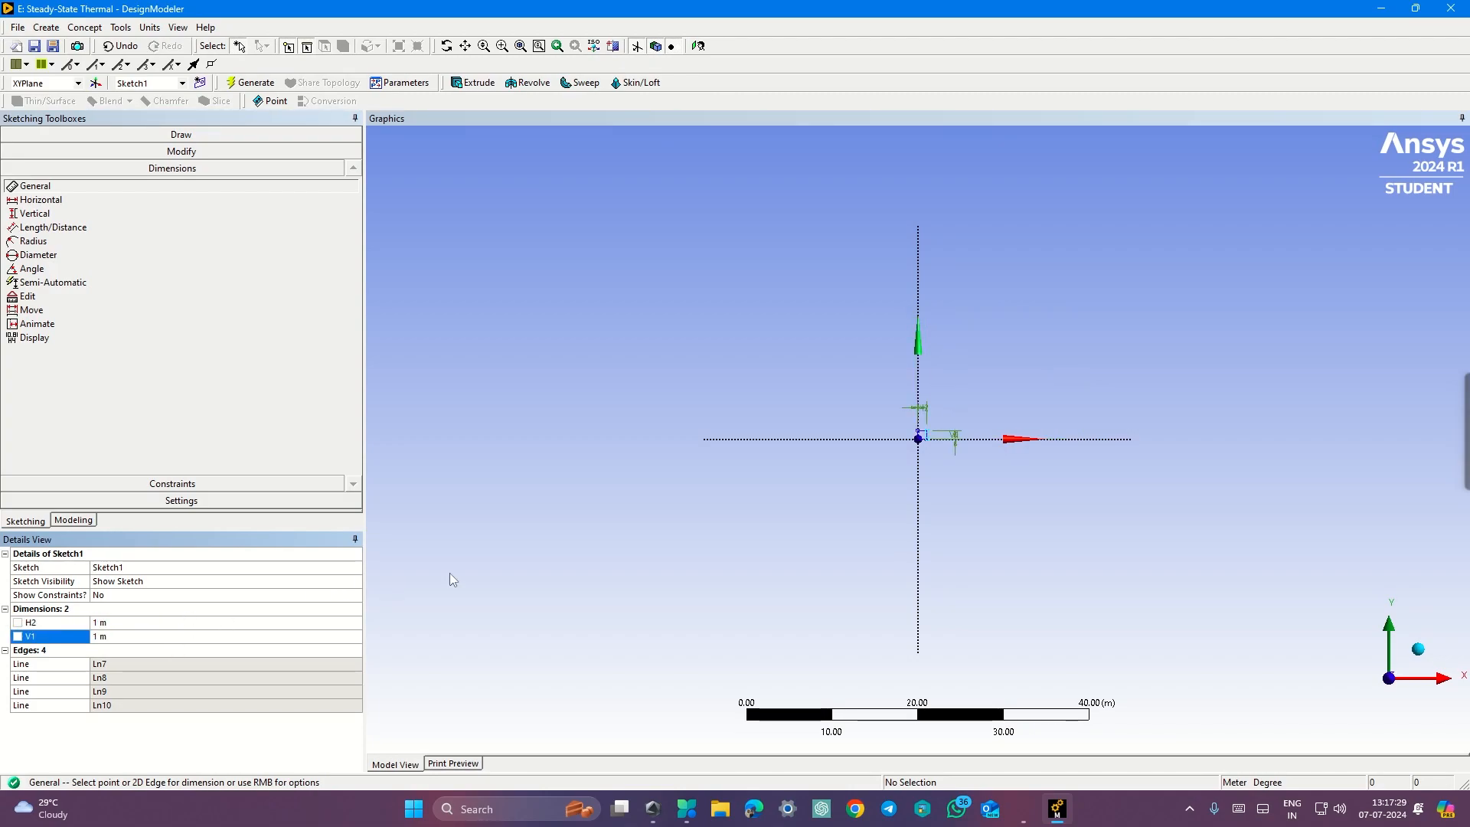
# - Extrude the square sketch to a depth of 0.15 m with Add Material and generate the wall body
pyautogui.scroll(5, 916, 487)
pyautogui.scroll(4, 936, 421)
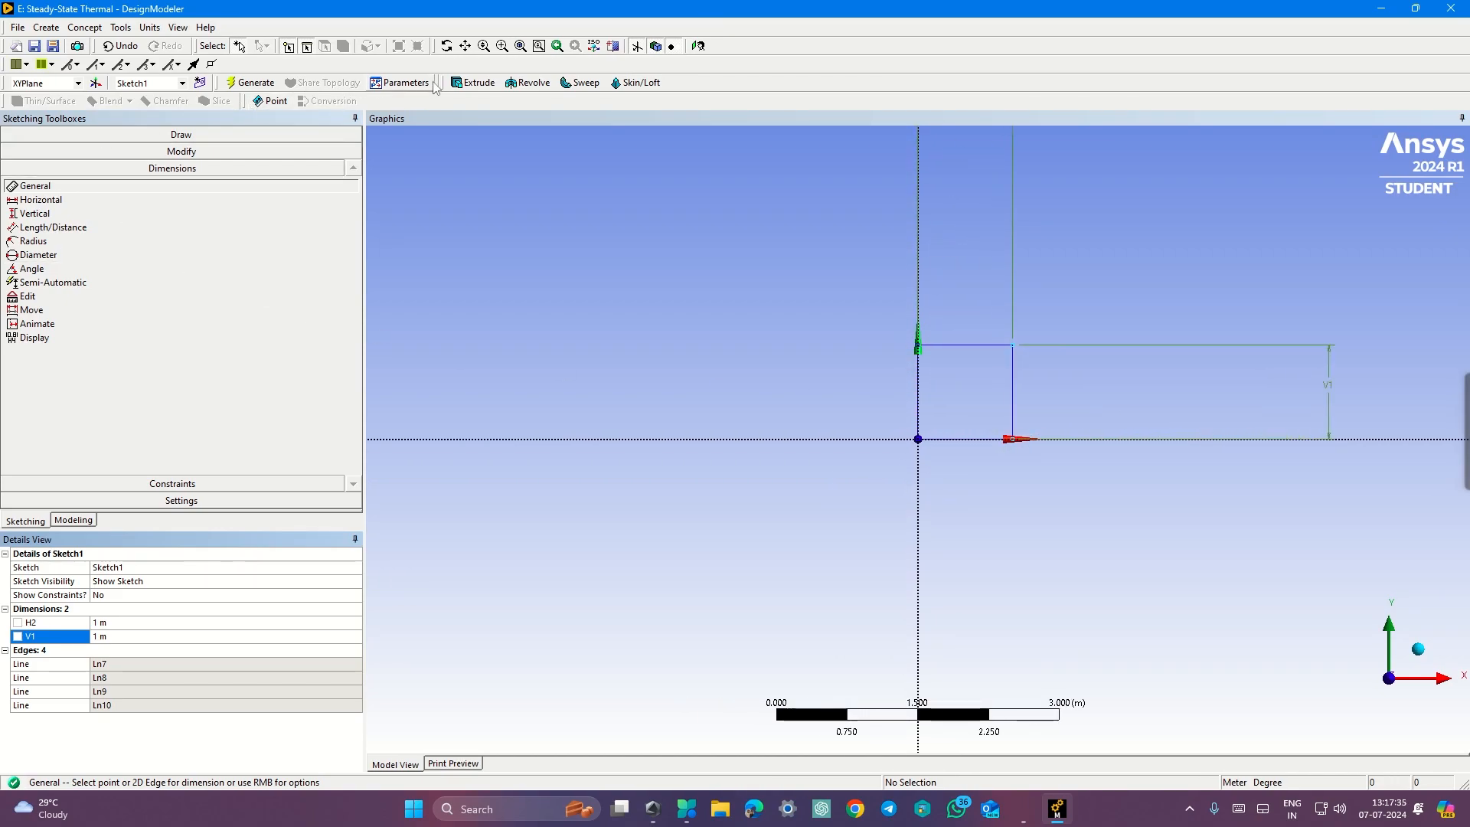
pyautogui.click(473, 83)
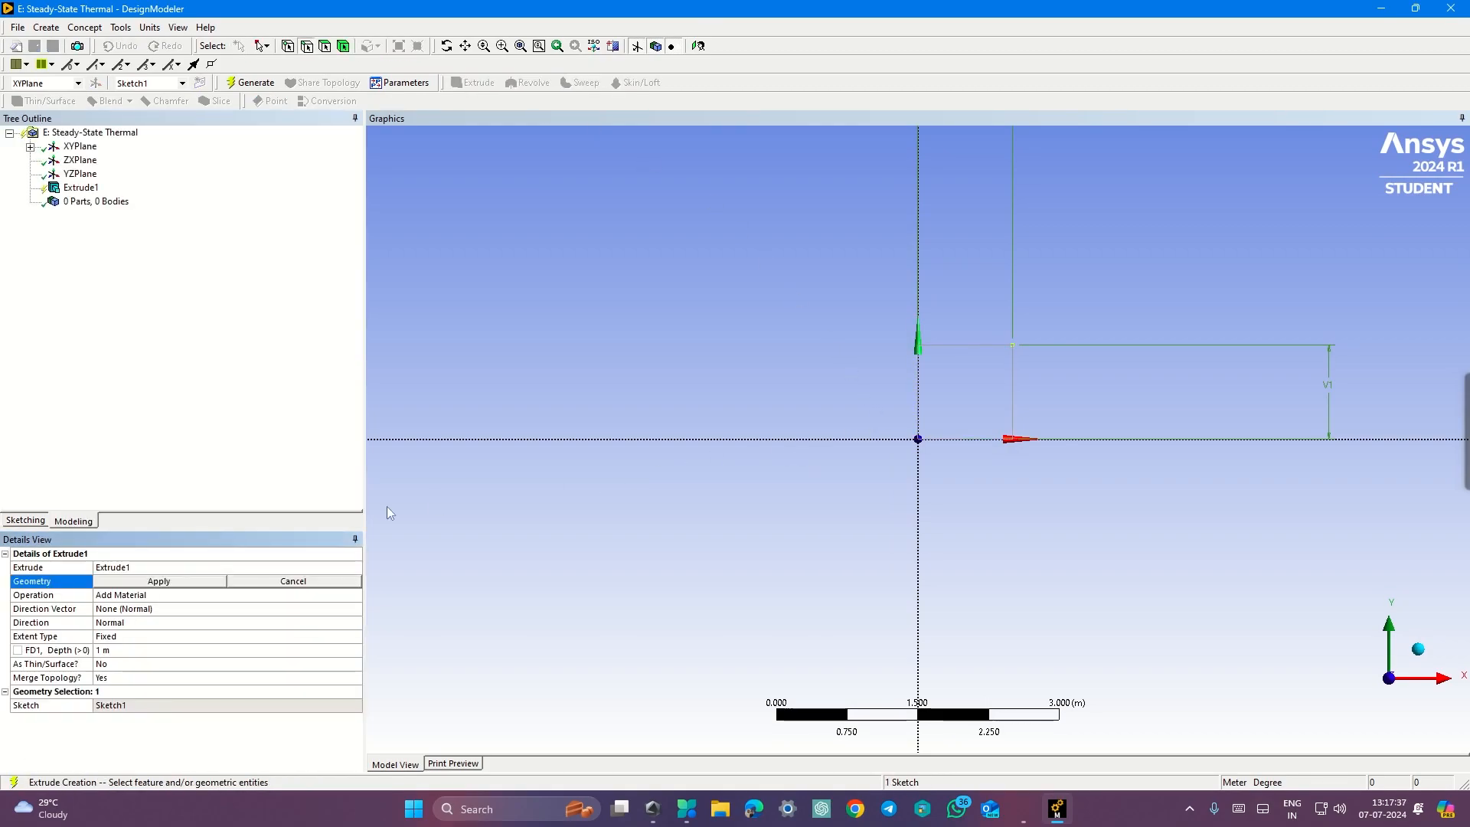
pyautogui.click(150, 582)
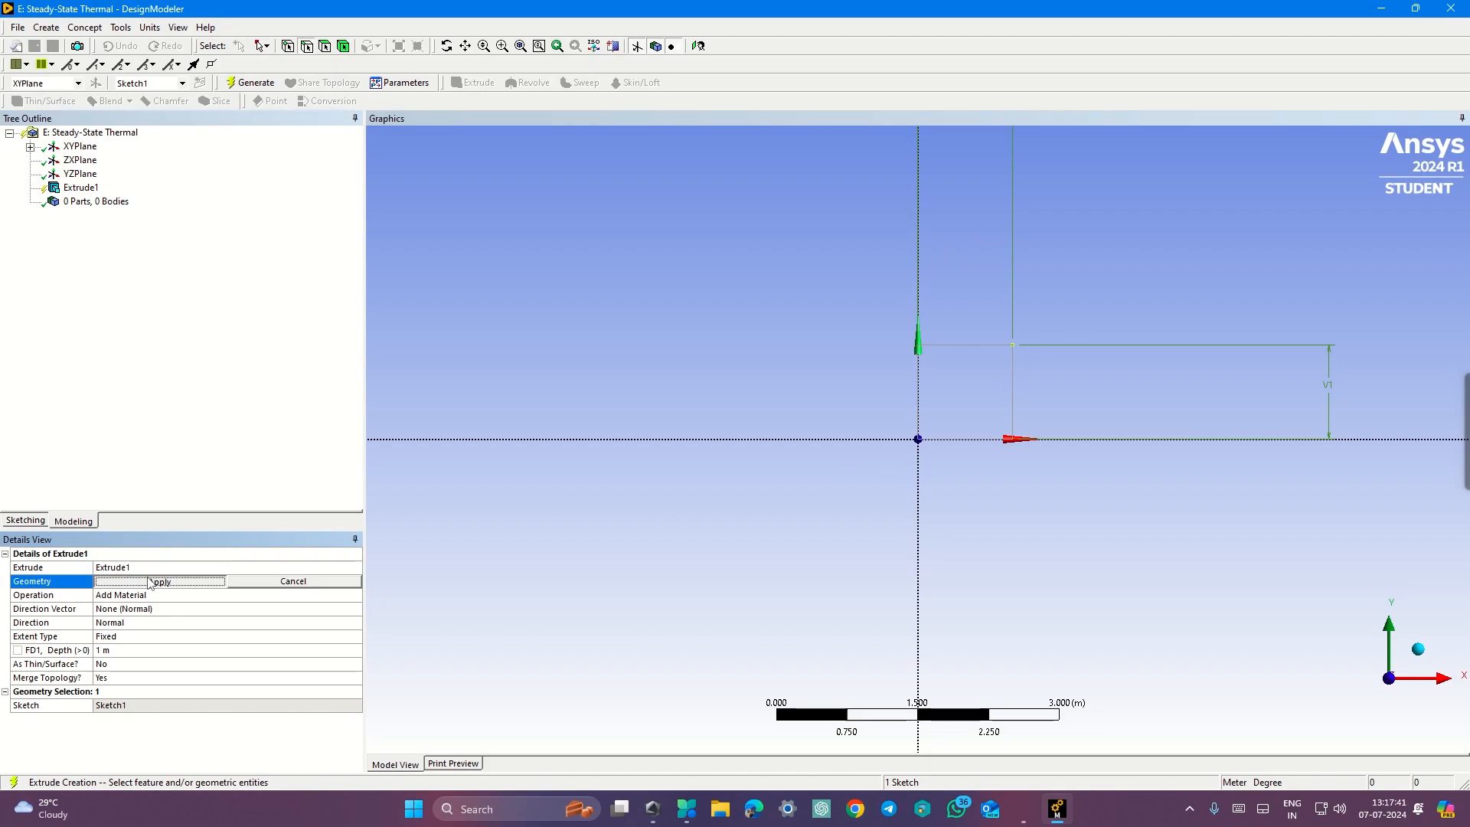
pyautogui.click(160, 650)
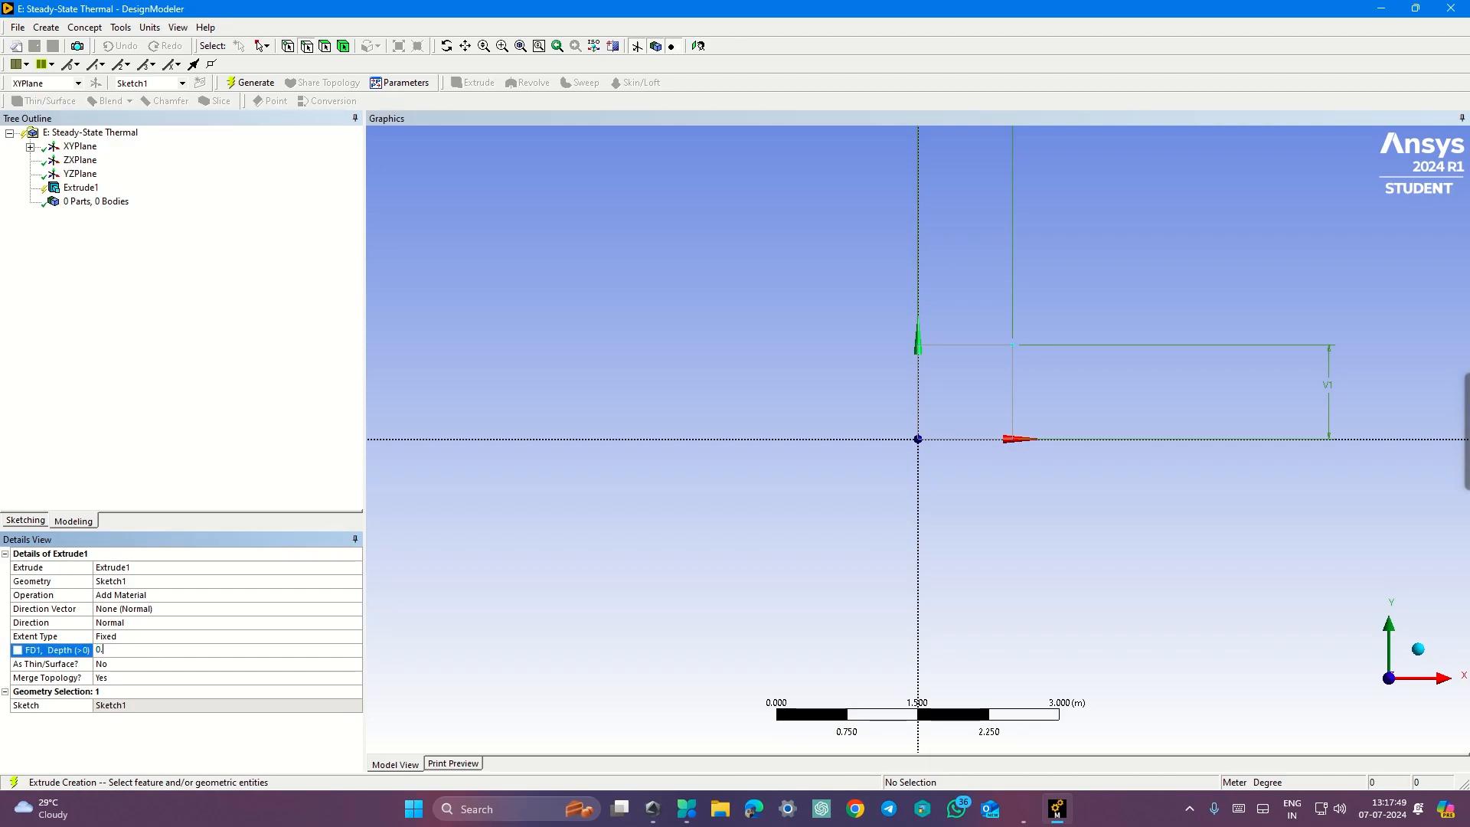
pyautogui.press('Return')
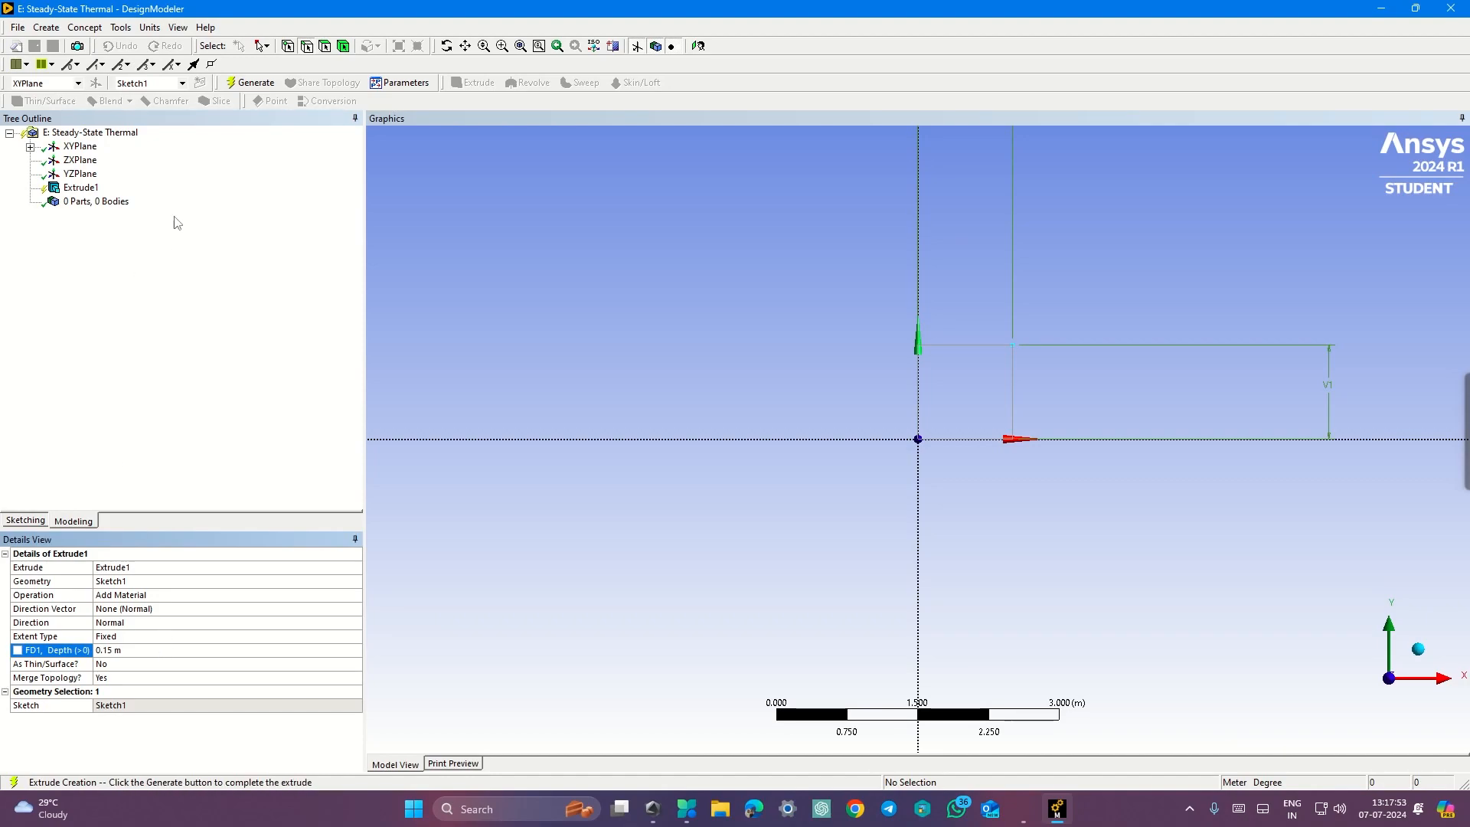
pyautogui.click(252, 82)
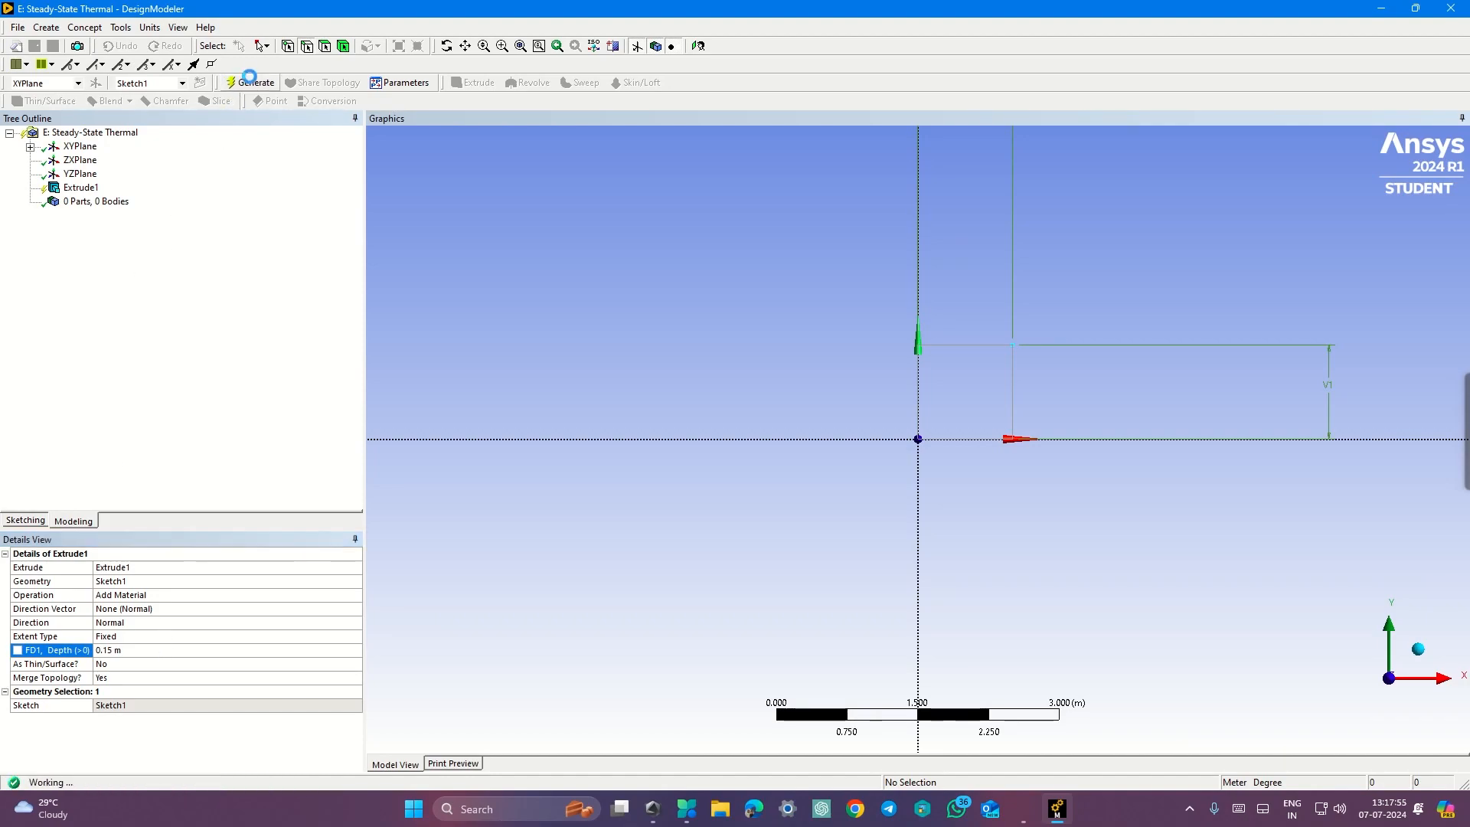
pyautogui.moveTo(1148, 475); pyautogui.dragTo(1073, 485, button='middle')
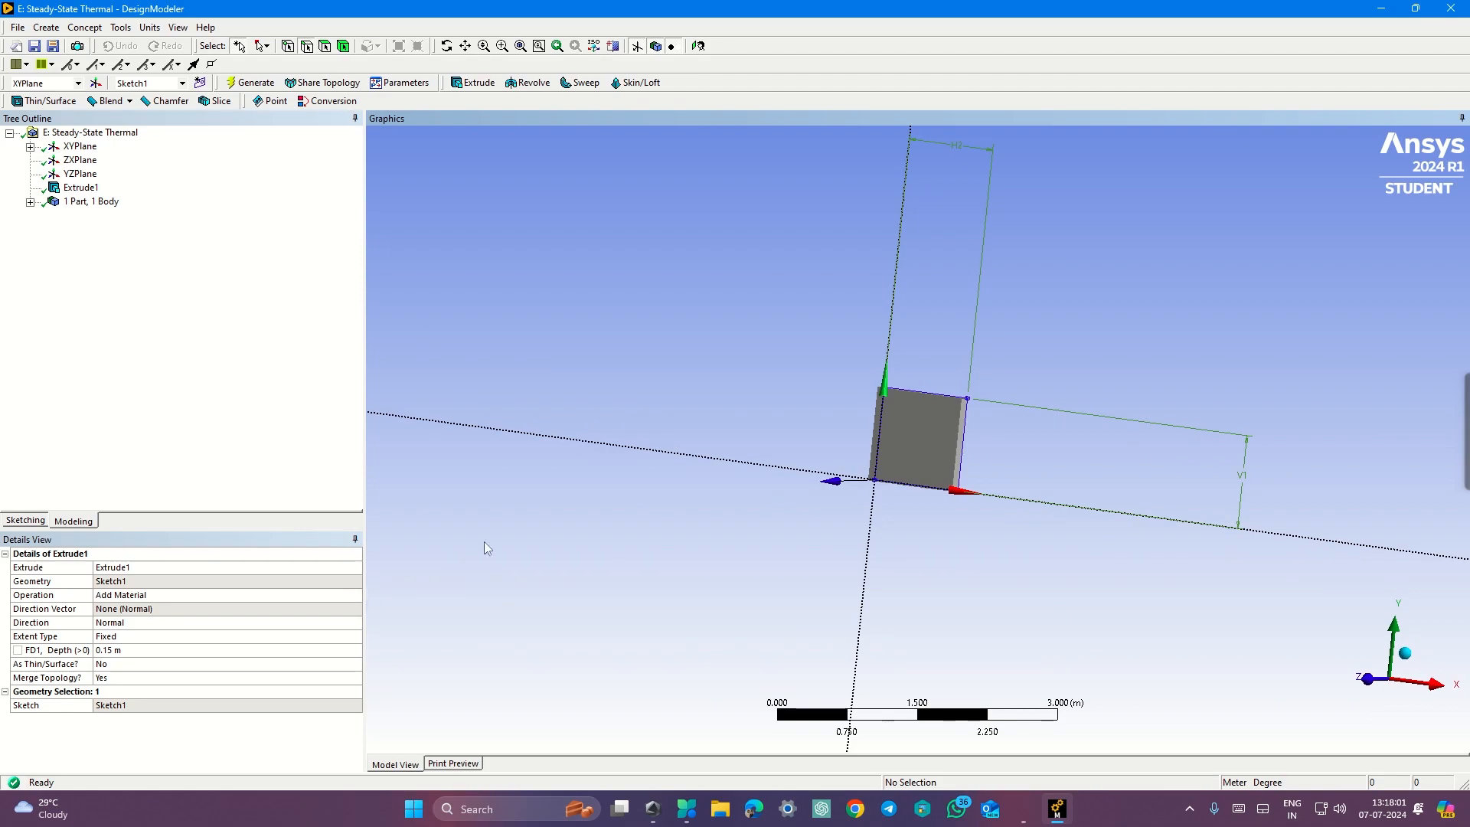
# - Return to Workbench and open the Steady-State Thermal system's Model in Mechanical
pyautogui.click(1021, 807)
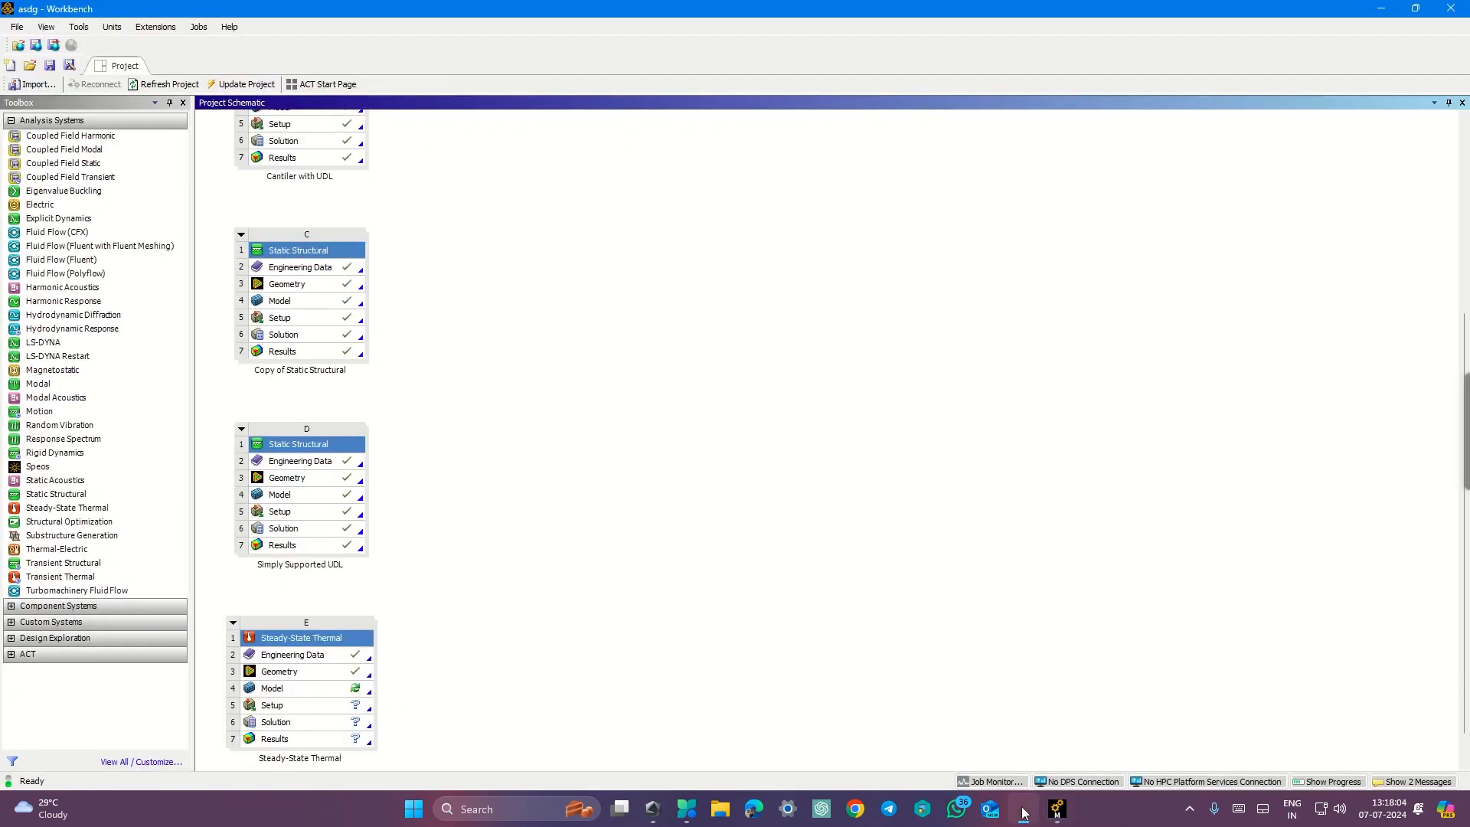
pyautogui.doubleClick(314, 689)
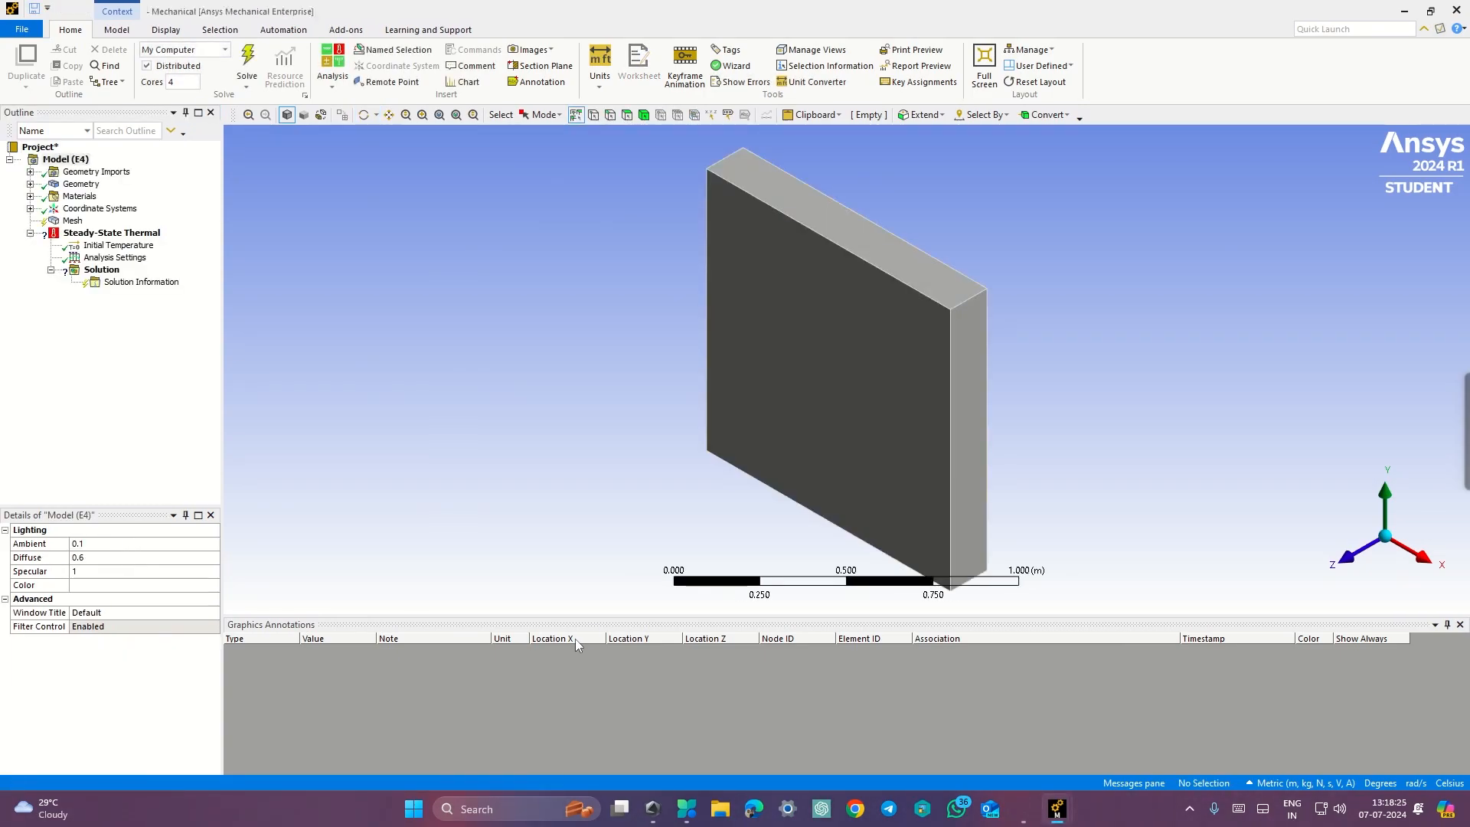
pyautogui.scroll(1, 732, 454)
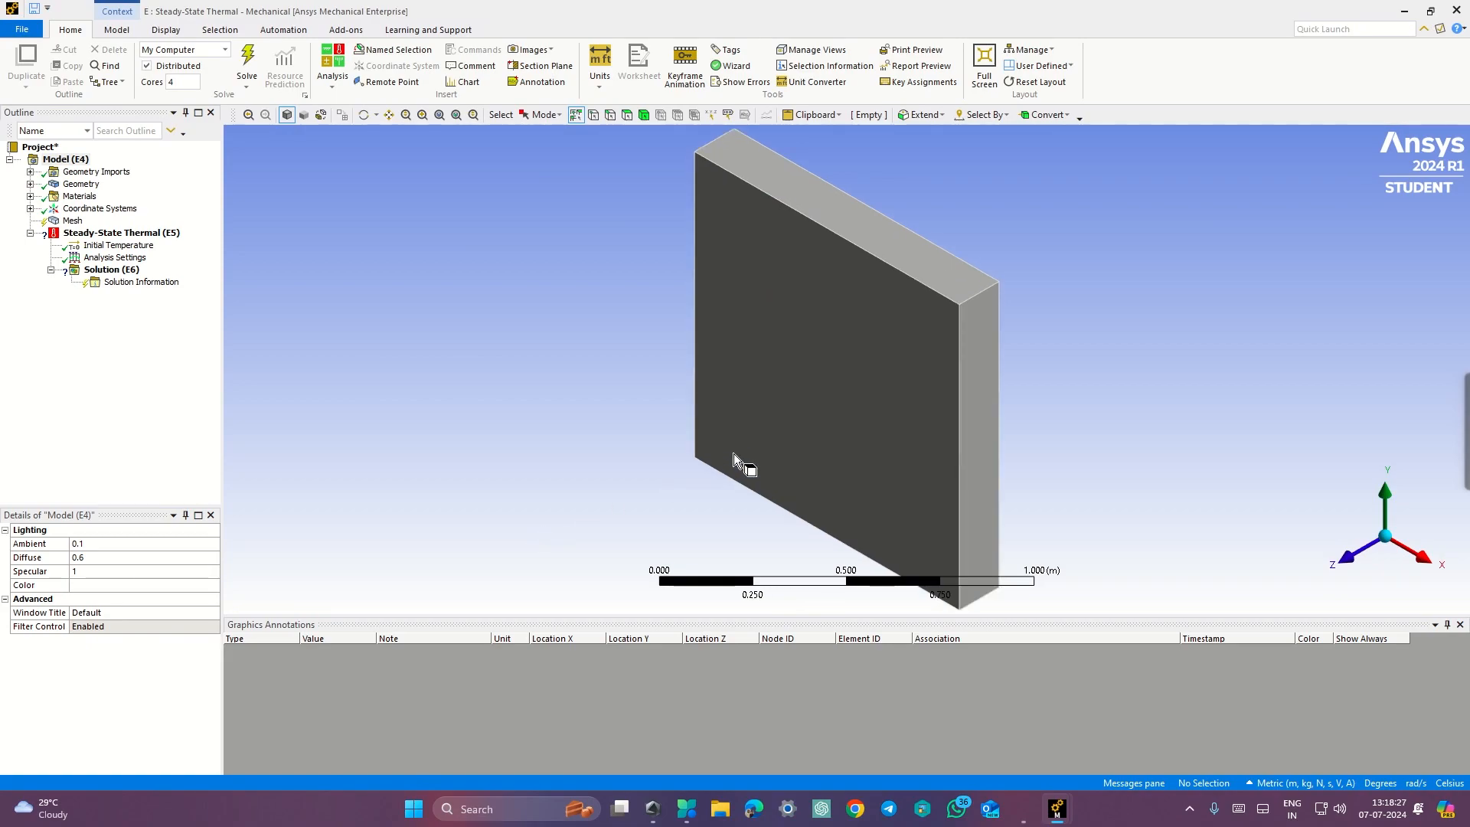
pyautogui.scroll(-2, 733, 454)
pyautogui.scroll(-1, 734, 453)
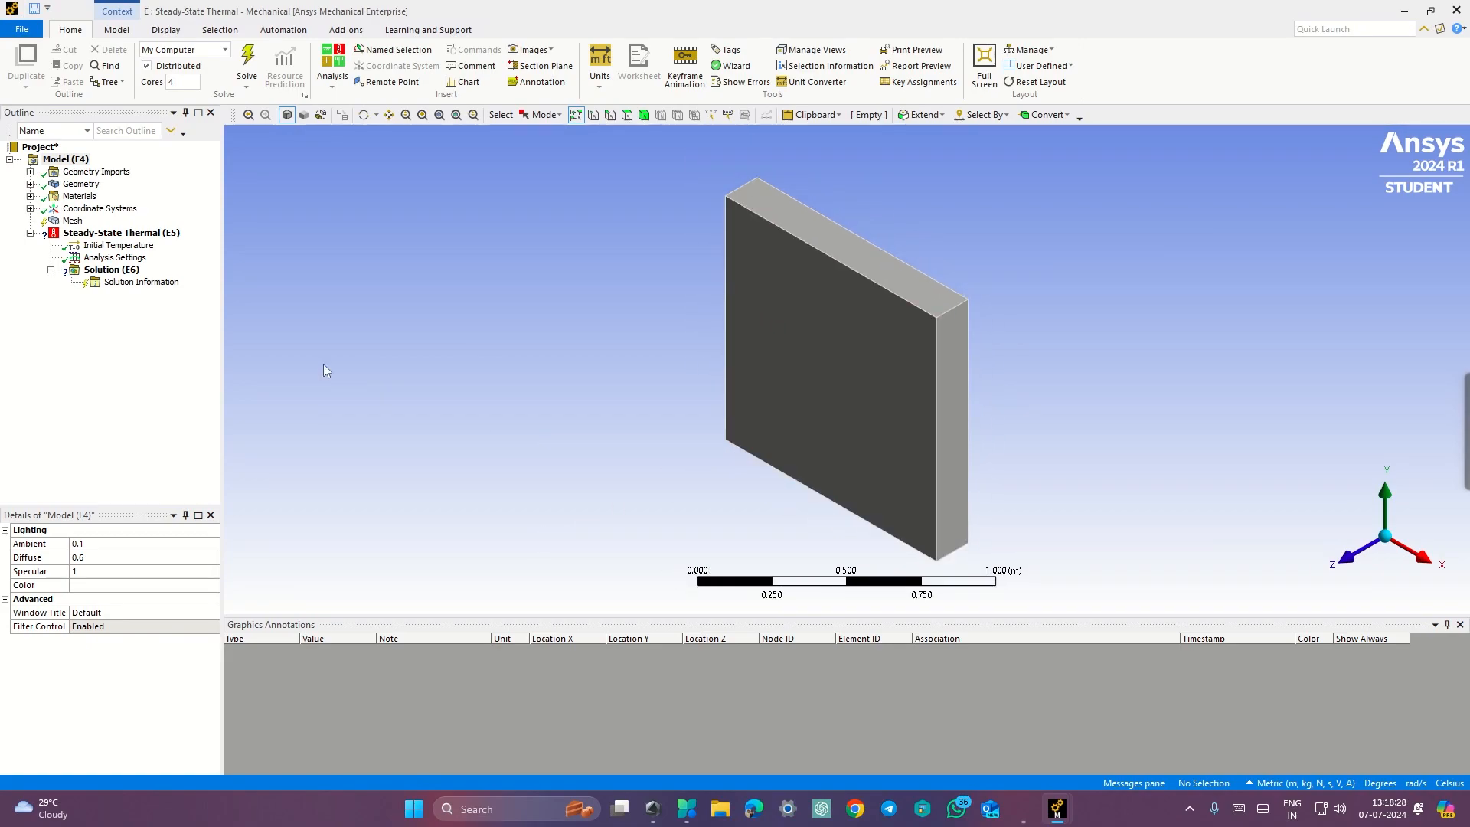
# - Check the material assigned to the Solid body under the model's geometry
pyautogui.click(31, 184)
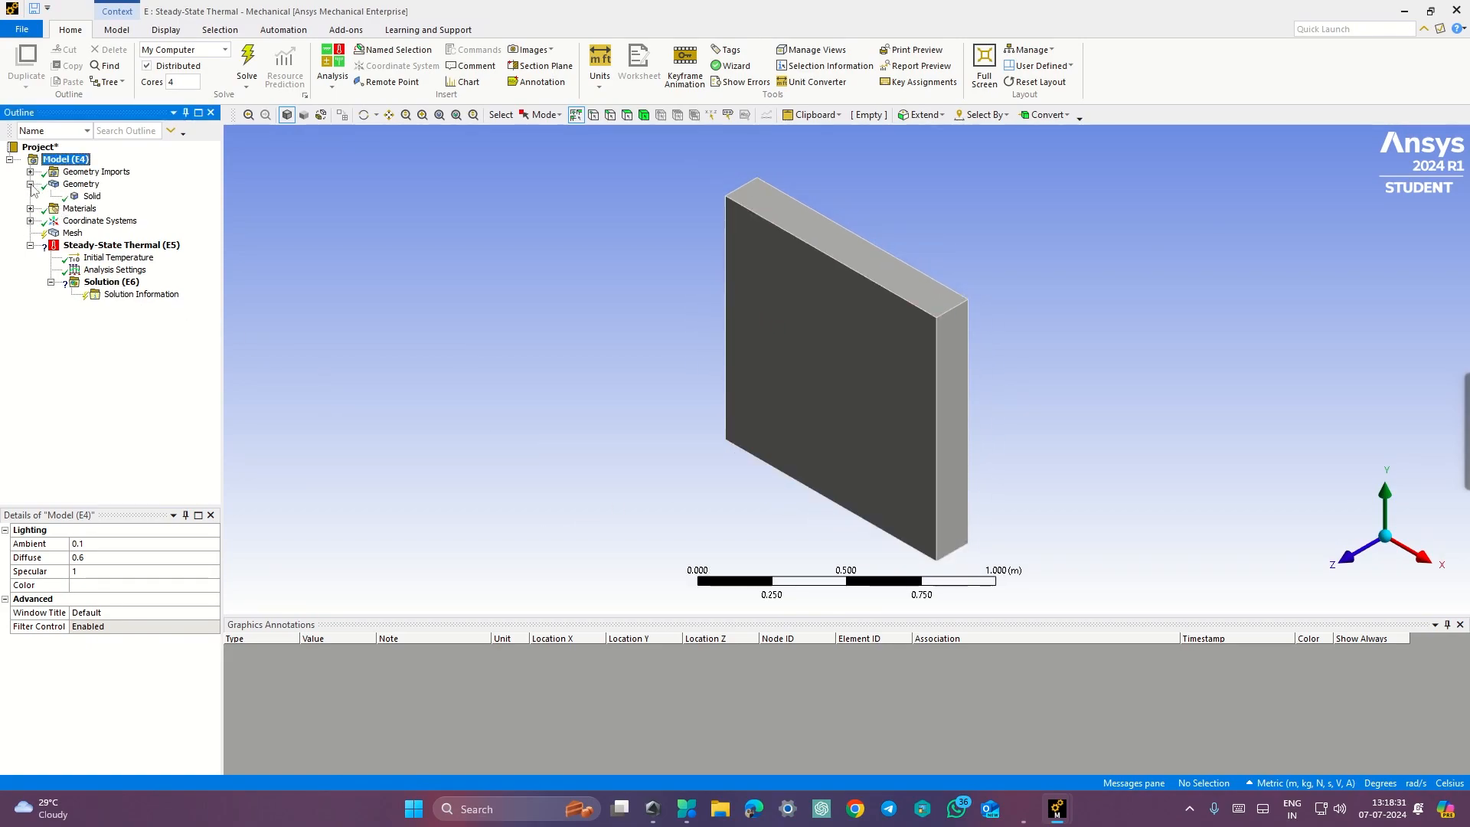
pyautogui.click(77, 198)
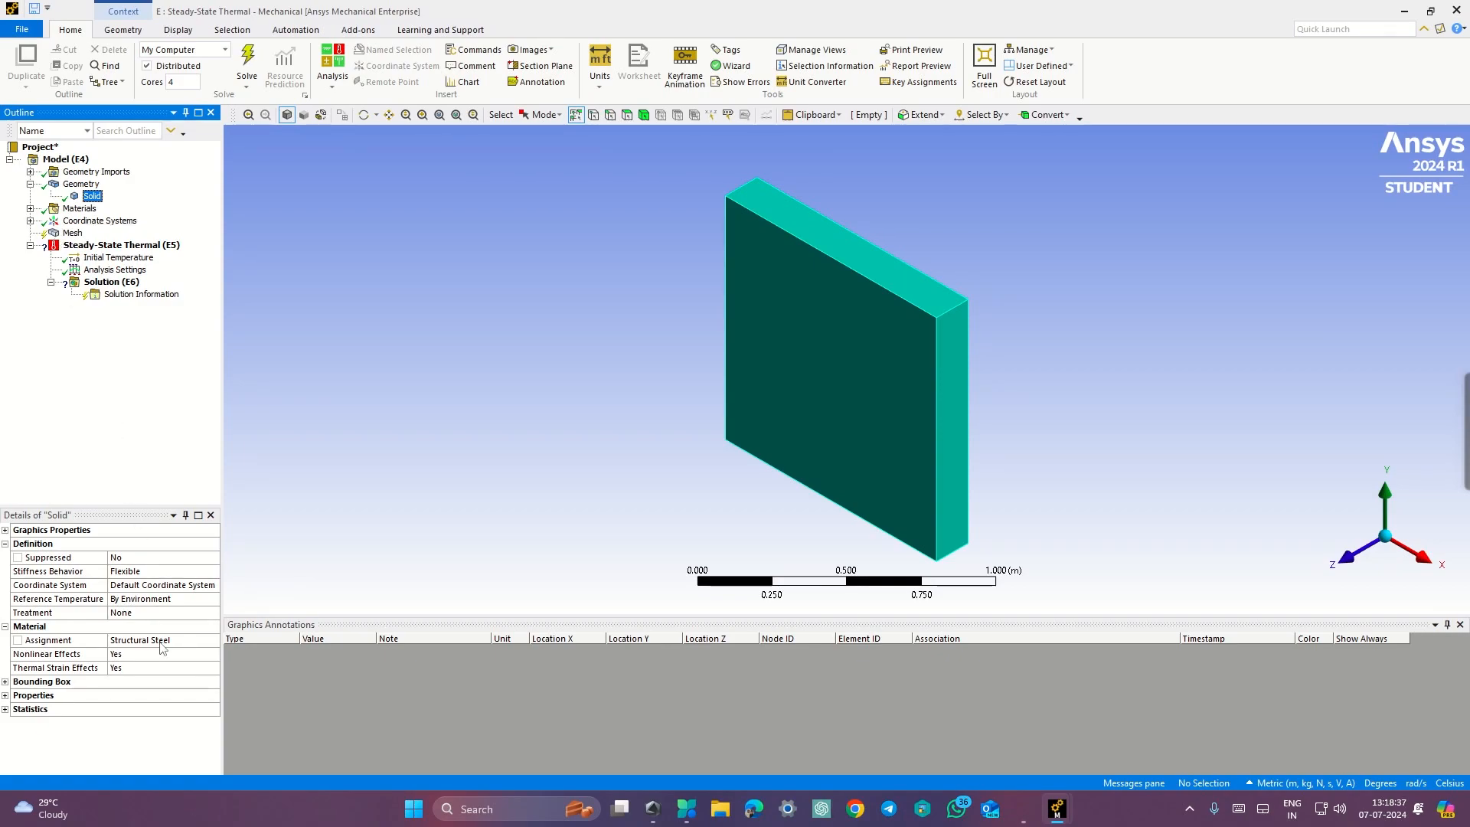
pyautogui.click(31, 184)
# - Review the mesh sizing settings and run Solve to generate the wall's mesh with the default element size
pyautogui.click(67, 220)
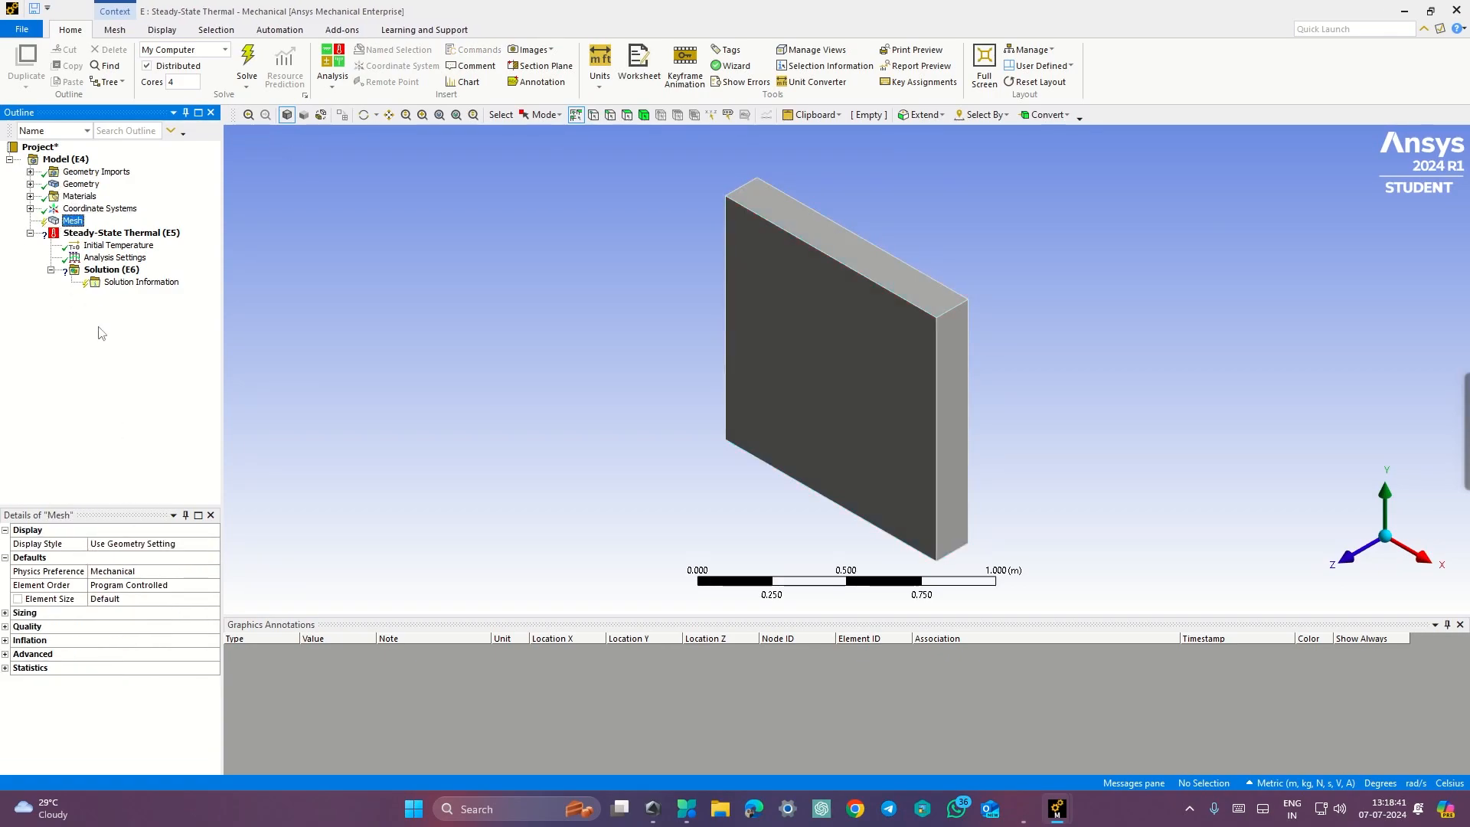
pyautogui.doubleClick(33, 612)
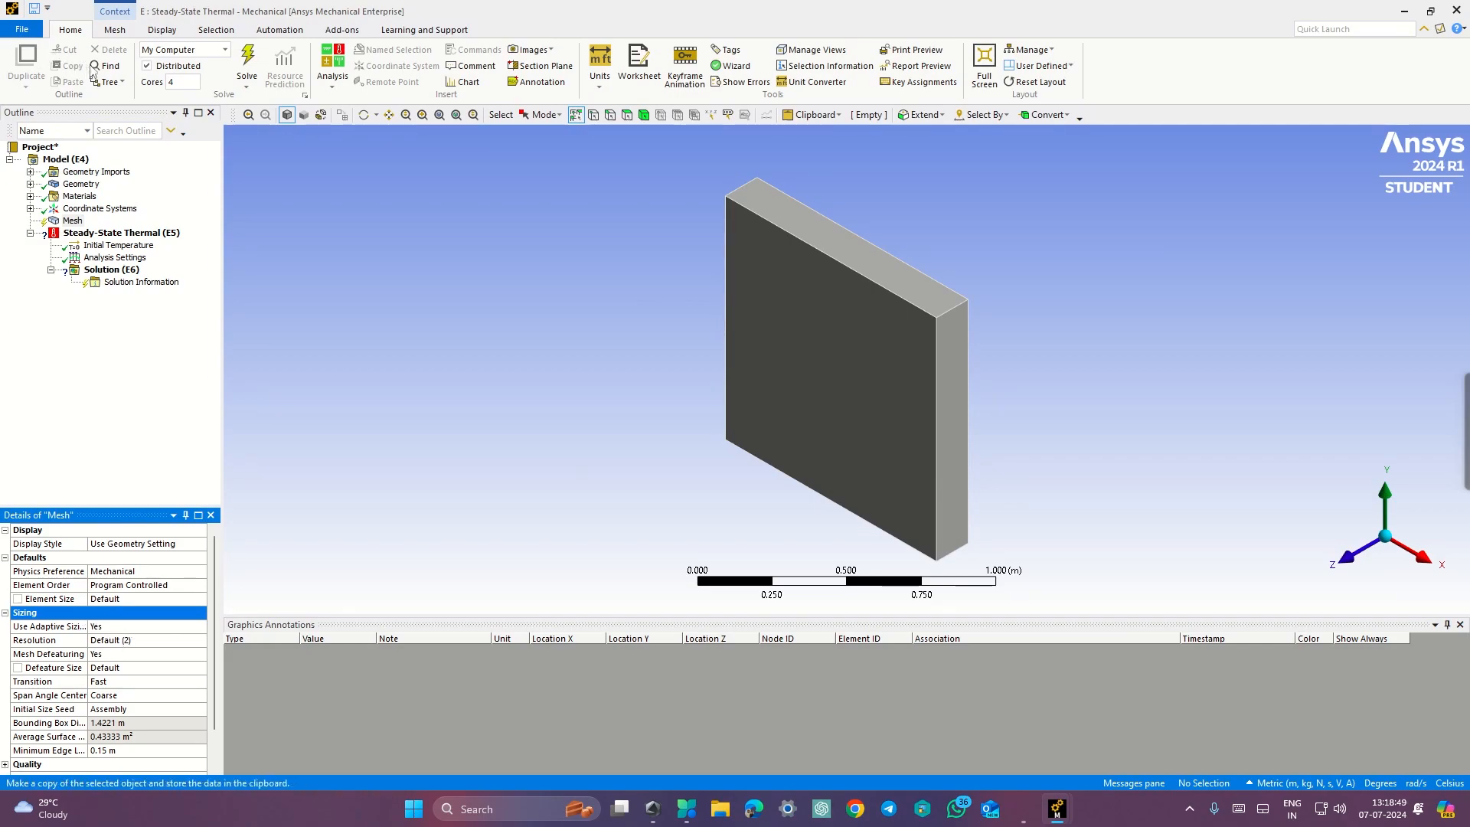
pyautogui.click(247, 65)
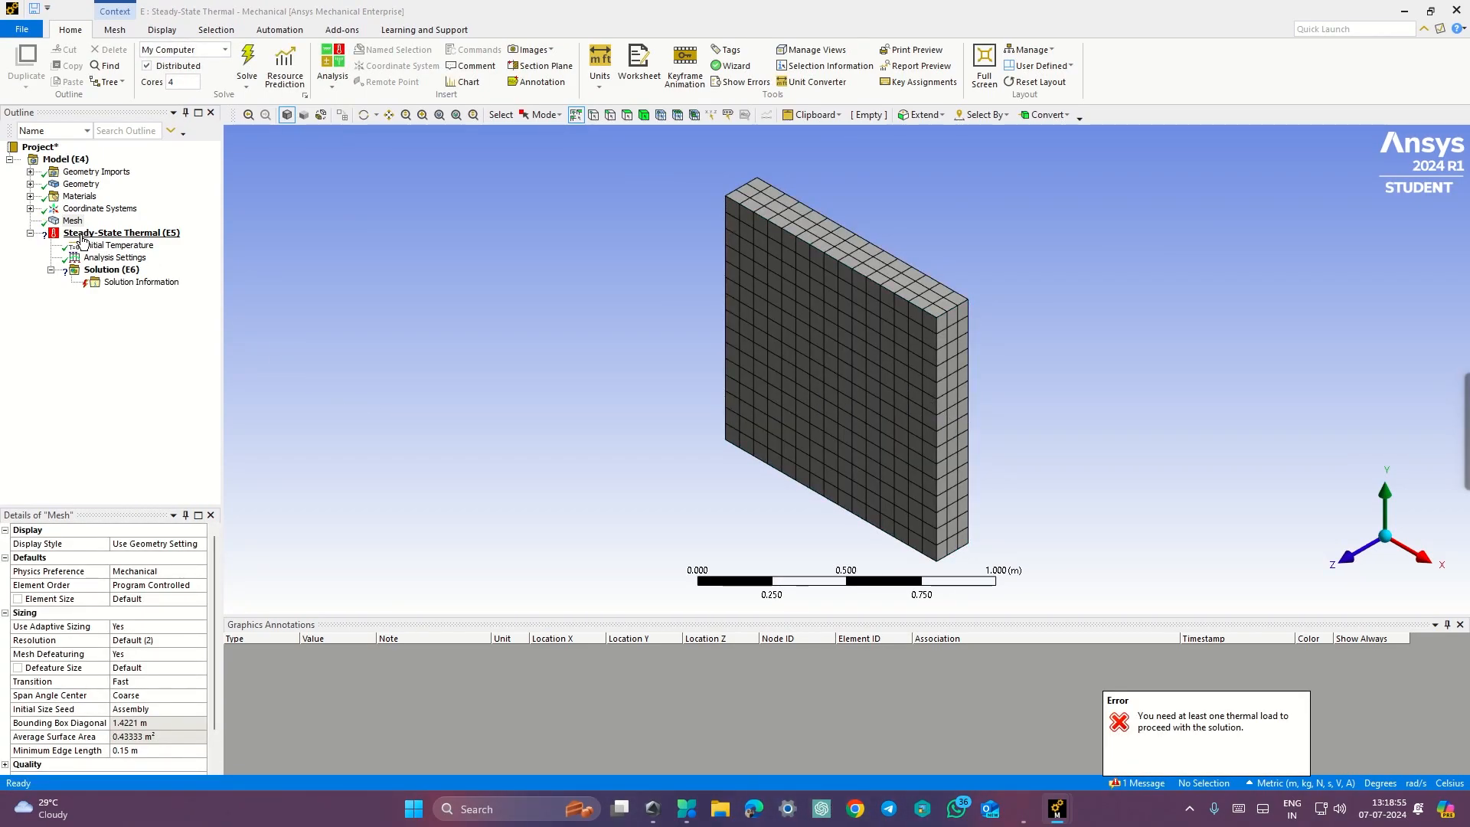
# - Check the Exercise 5 surface temperatures in the Word problem document, return to Mechanical and insert a Temperature load under Steady-State Thermal
pyautogui.press('ctrl+super+Right')
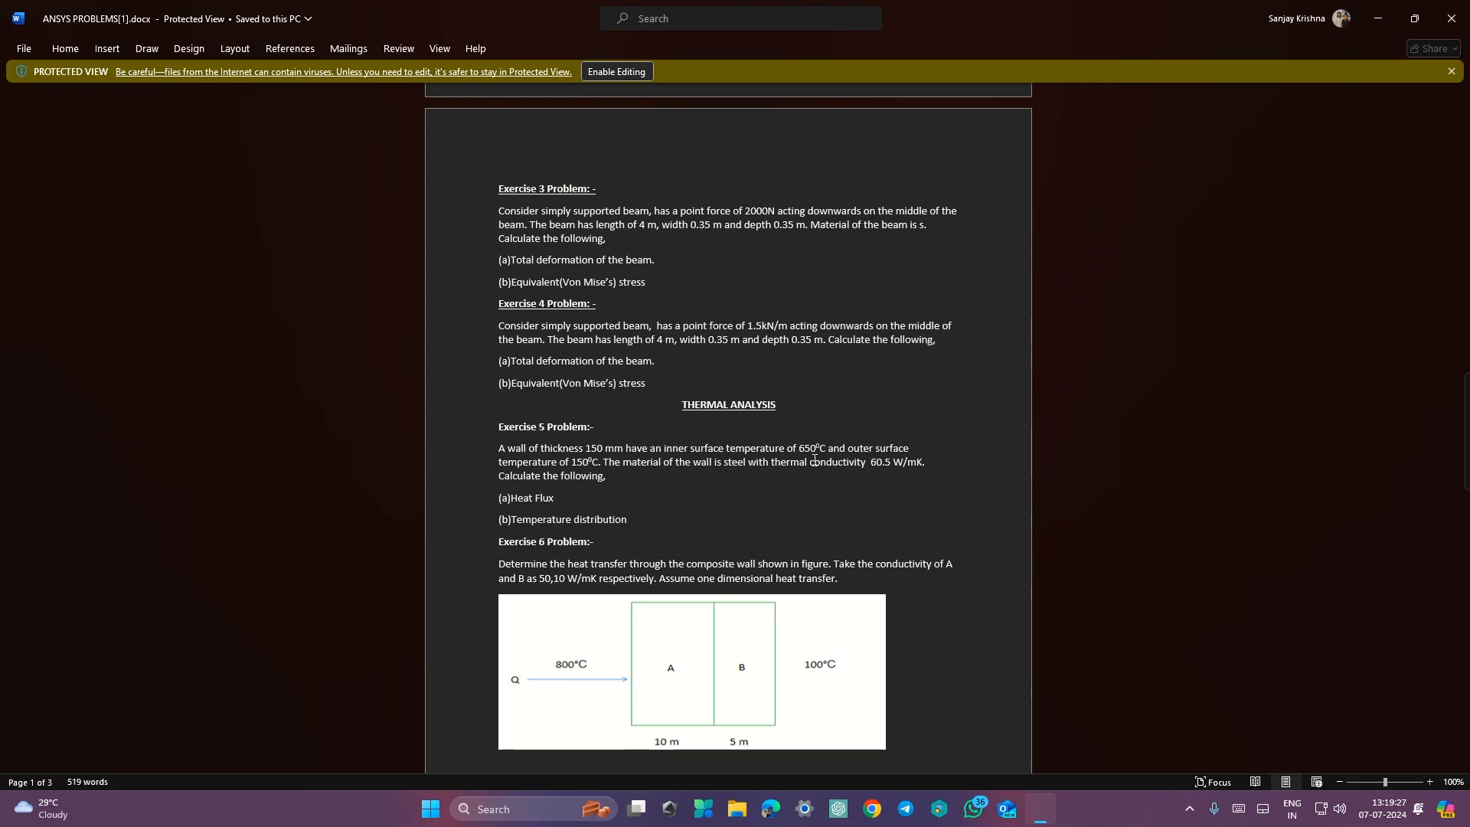
pyautogui.press('ctrl+super+Right')
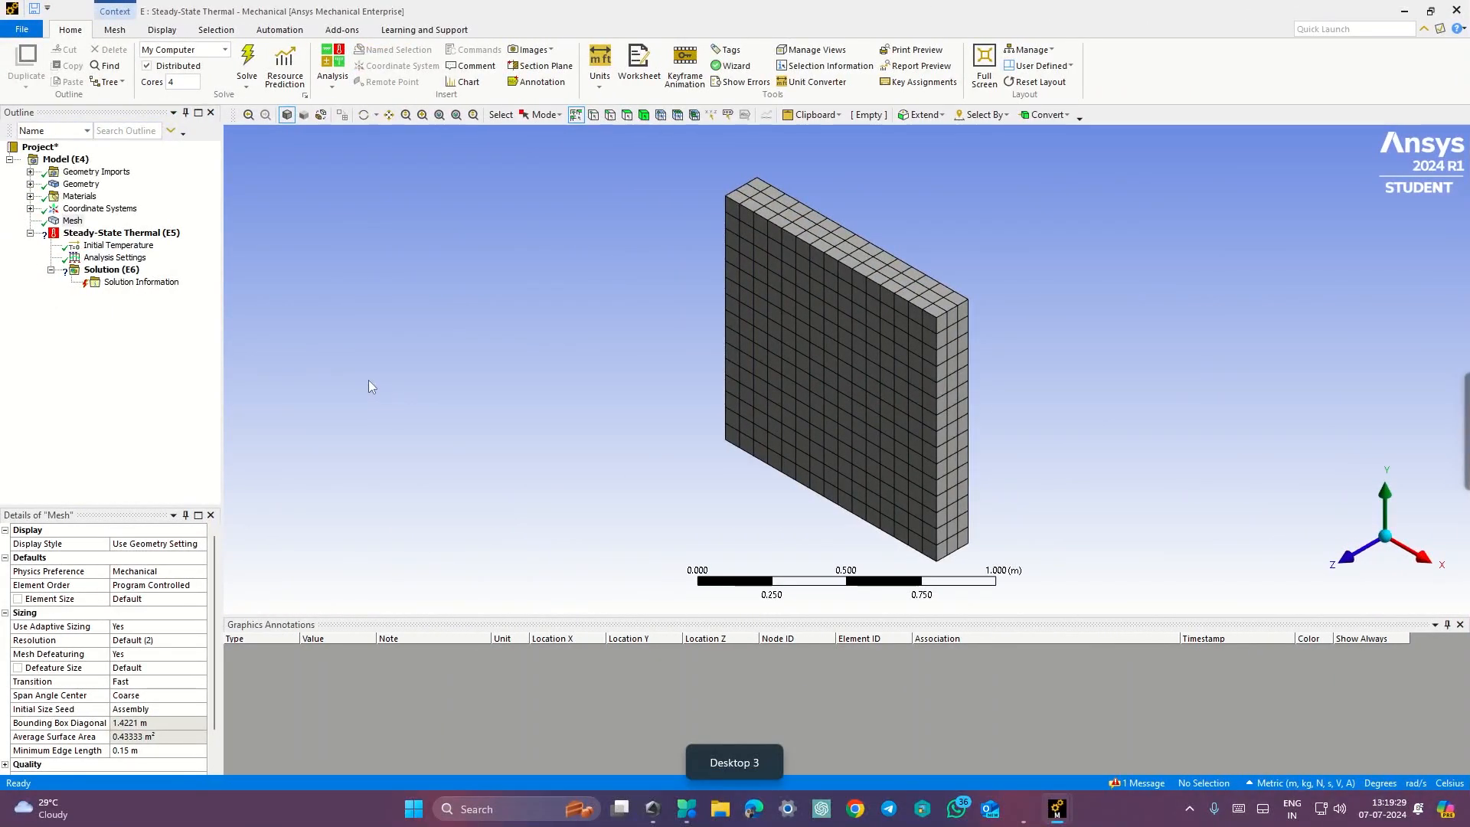
pyautogui.click(115, 233)
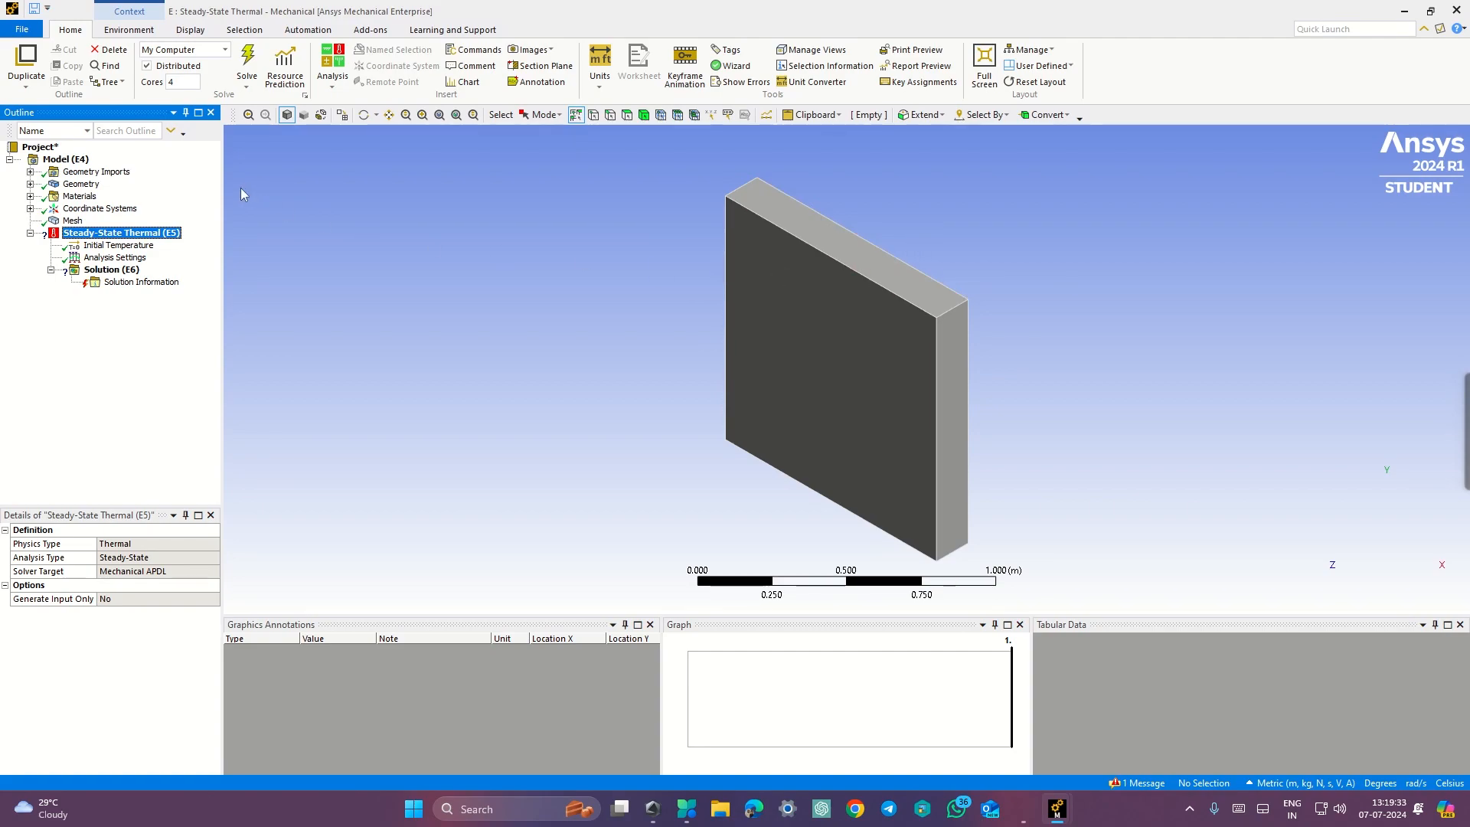
pyautogui.rightClick(145, 234)
pyautogui.moveTo(177, 239)
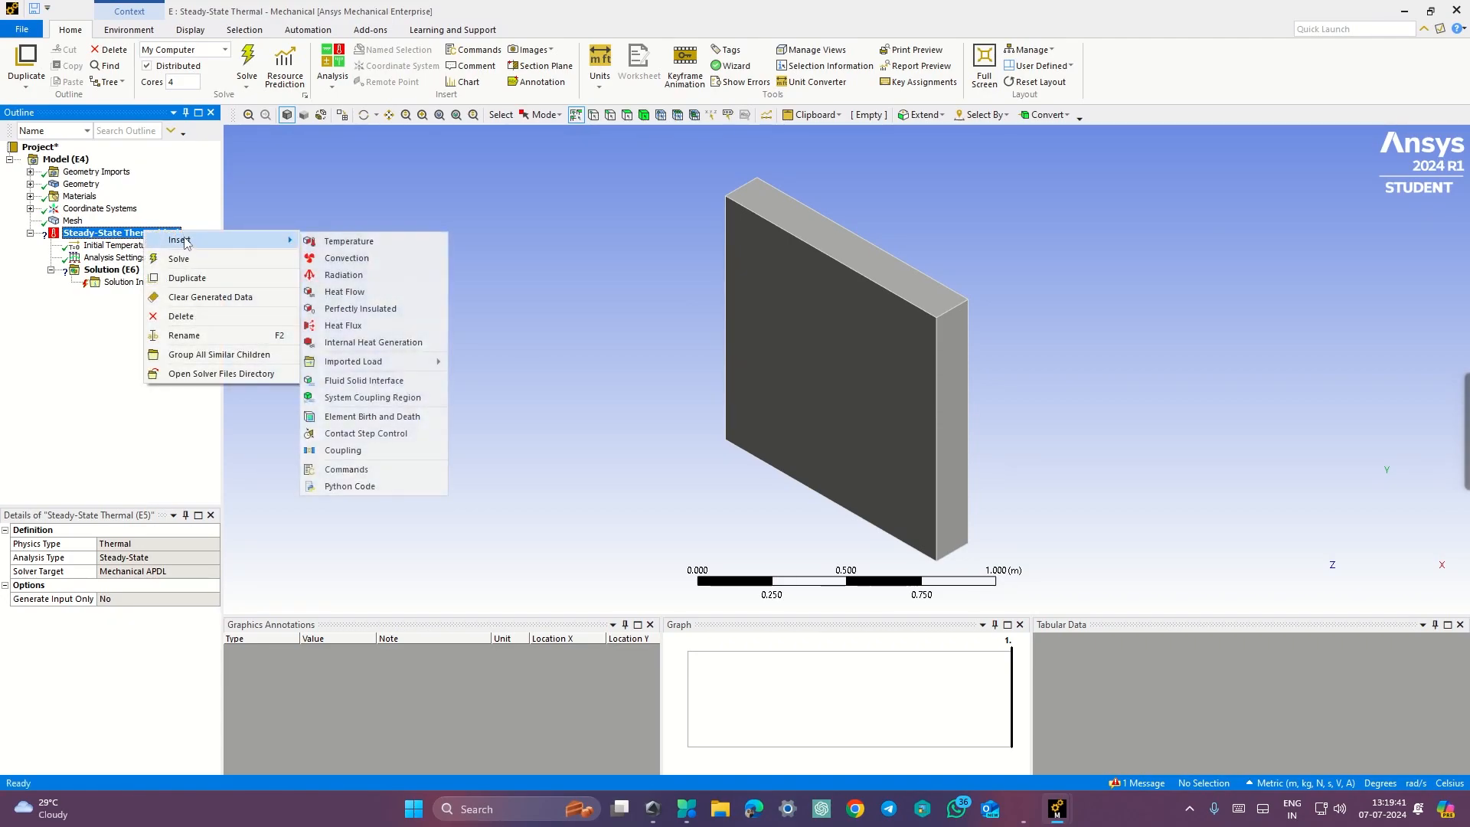
pyautogui.click(327, 242)
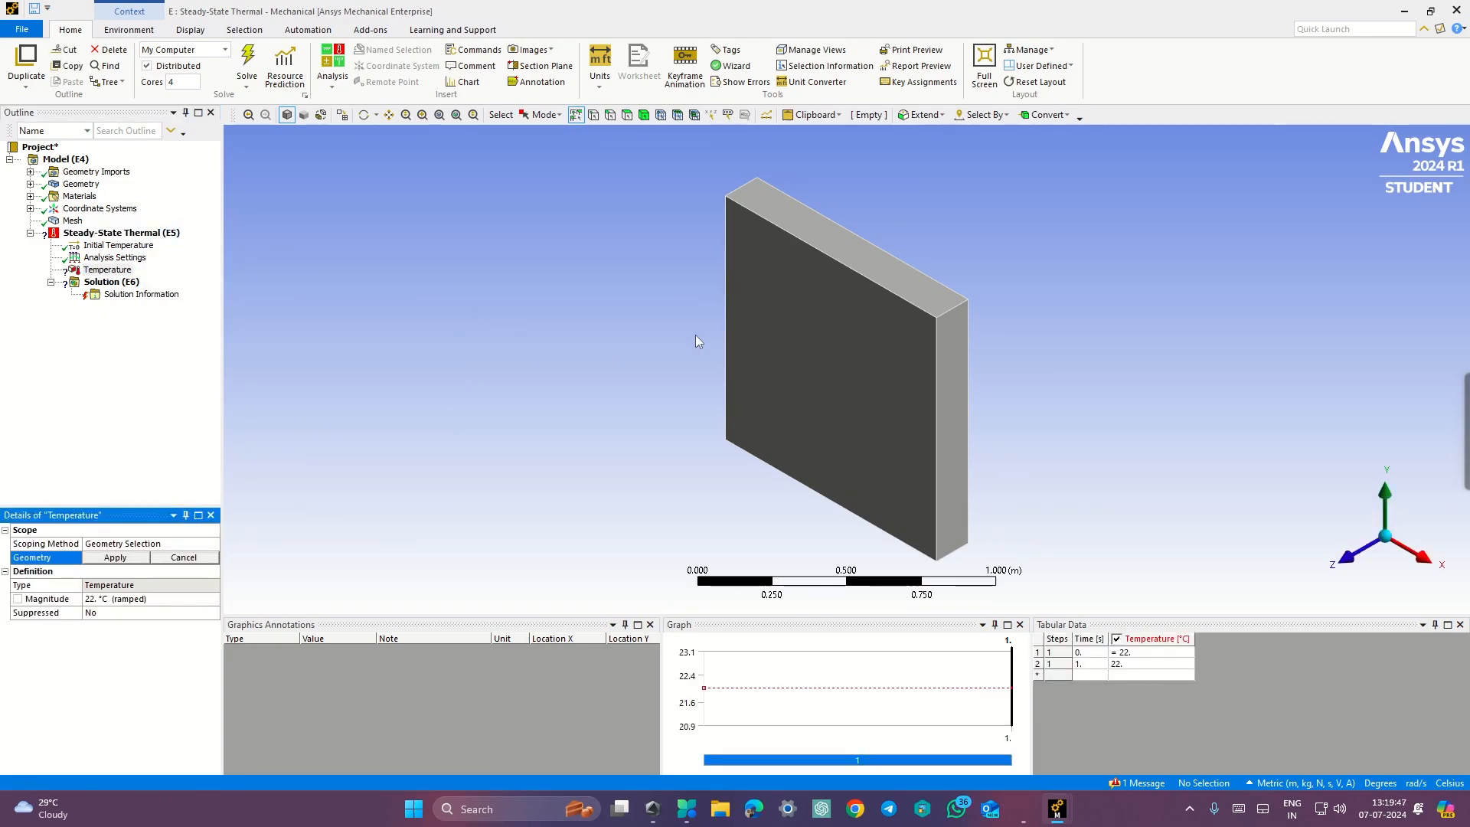
# - Scope the temperature load to the wall's large front face and set its magnitude to 650 °C, keeping Celsius as the temperature unit
pyautogui.click(628, 115)
pyautogui.click(799, 381)
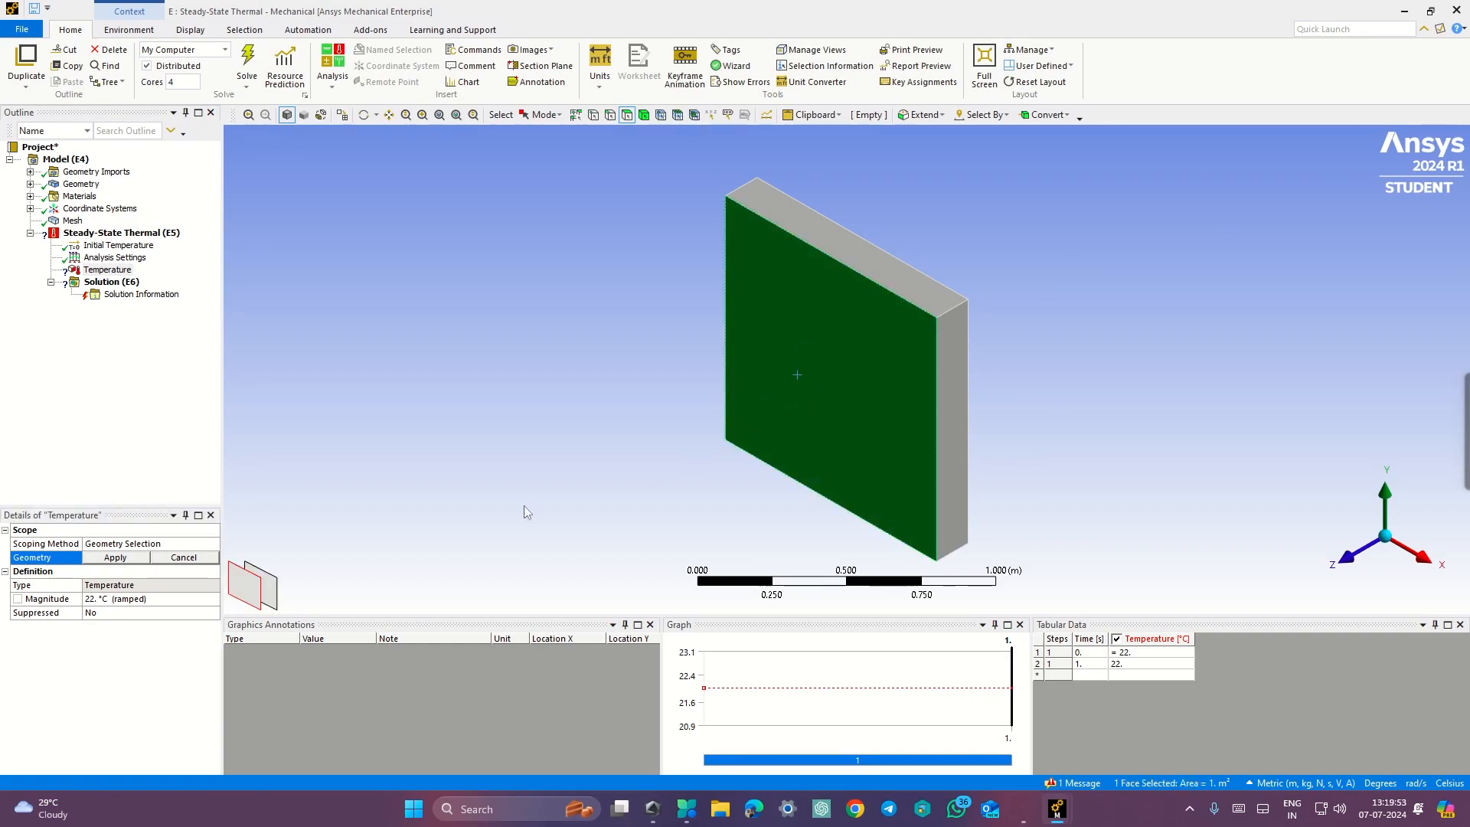
pyautogui.click(115, 558)
pyautogui.click(159, 598)
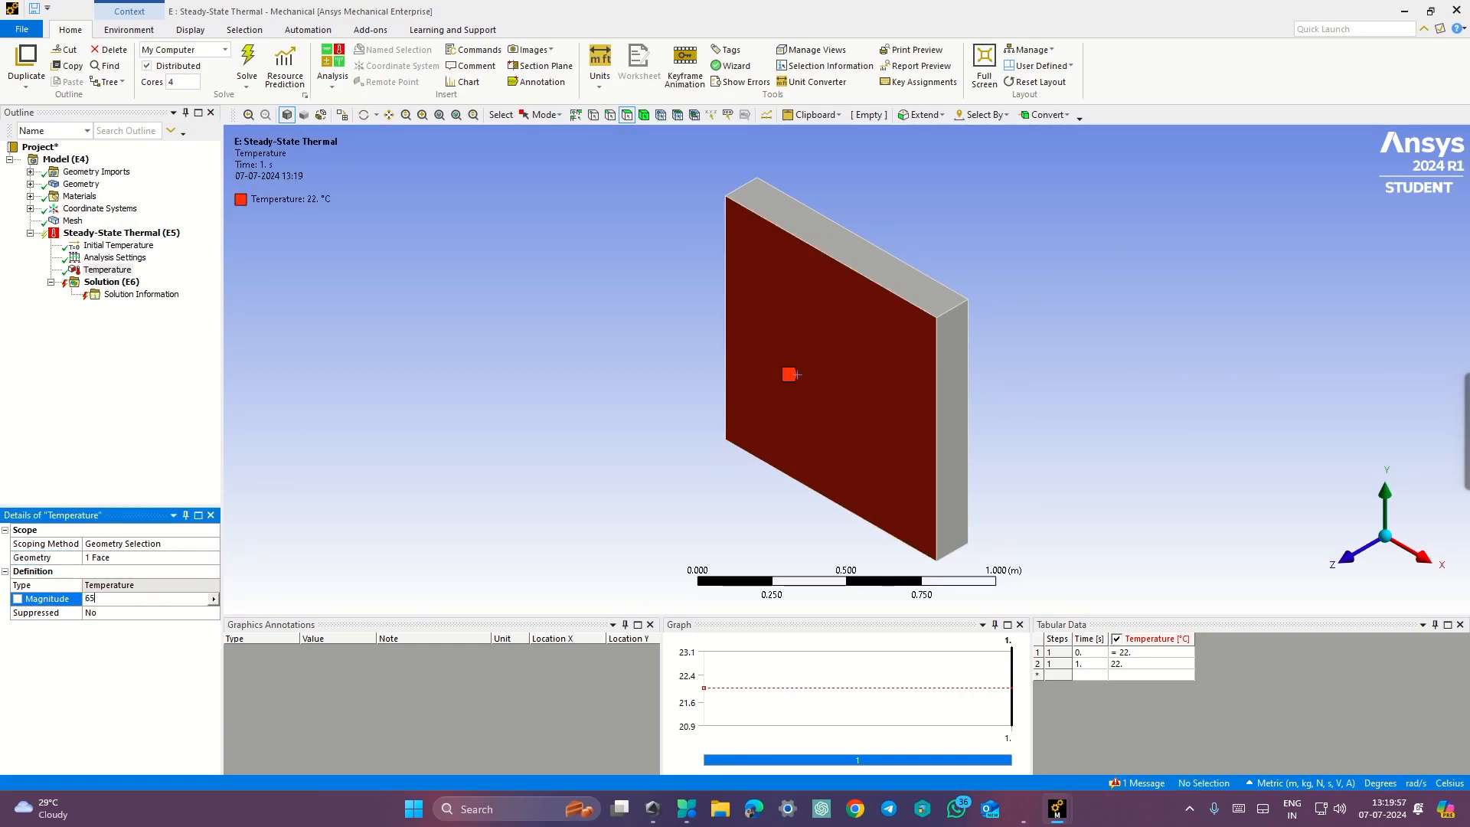
pyautogui.write('650')
pyautogui.press('Return')
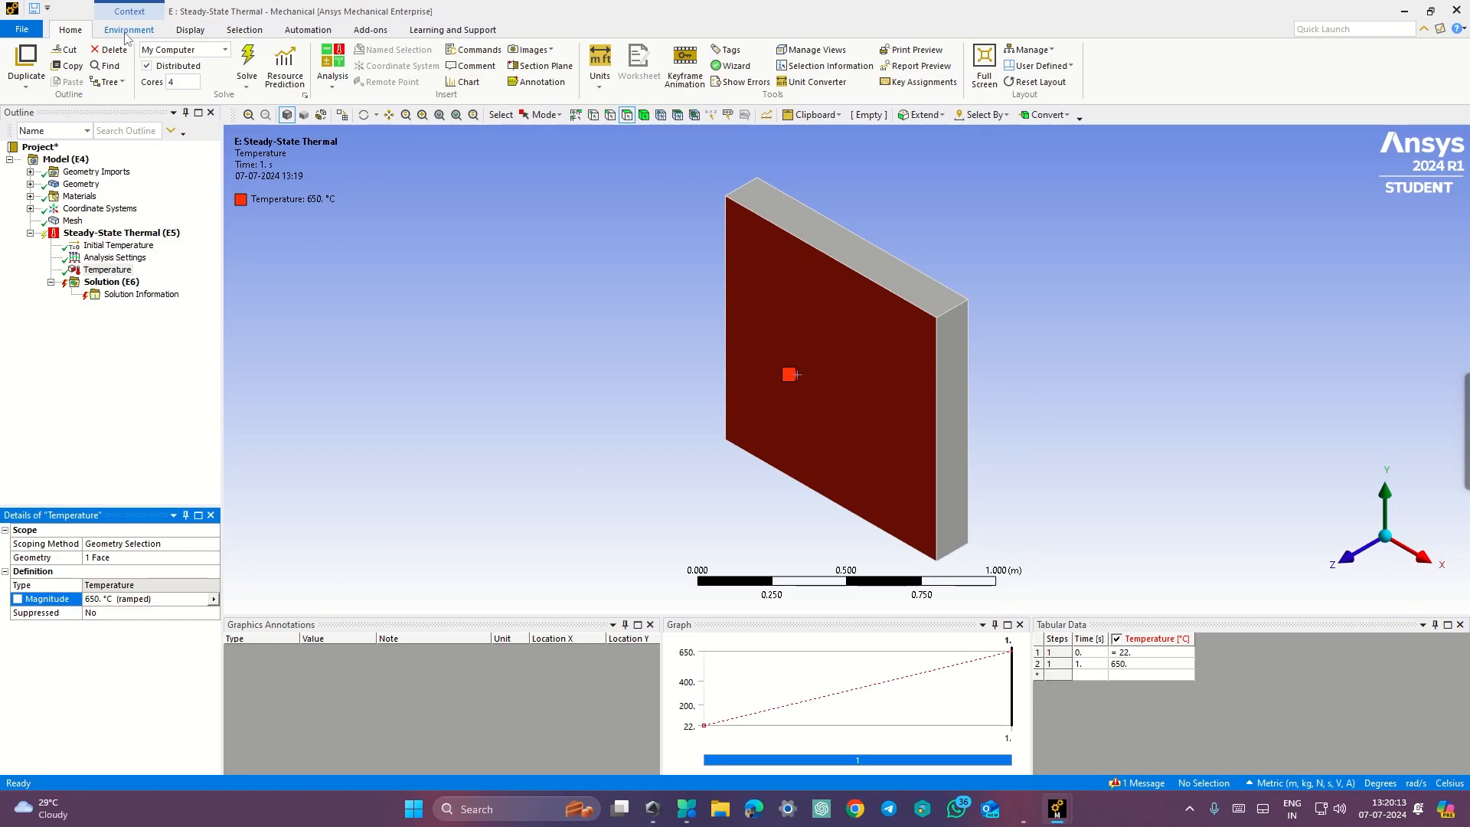
pyautogui.click(599, 68)
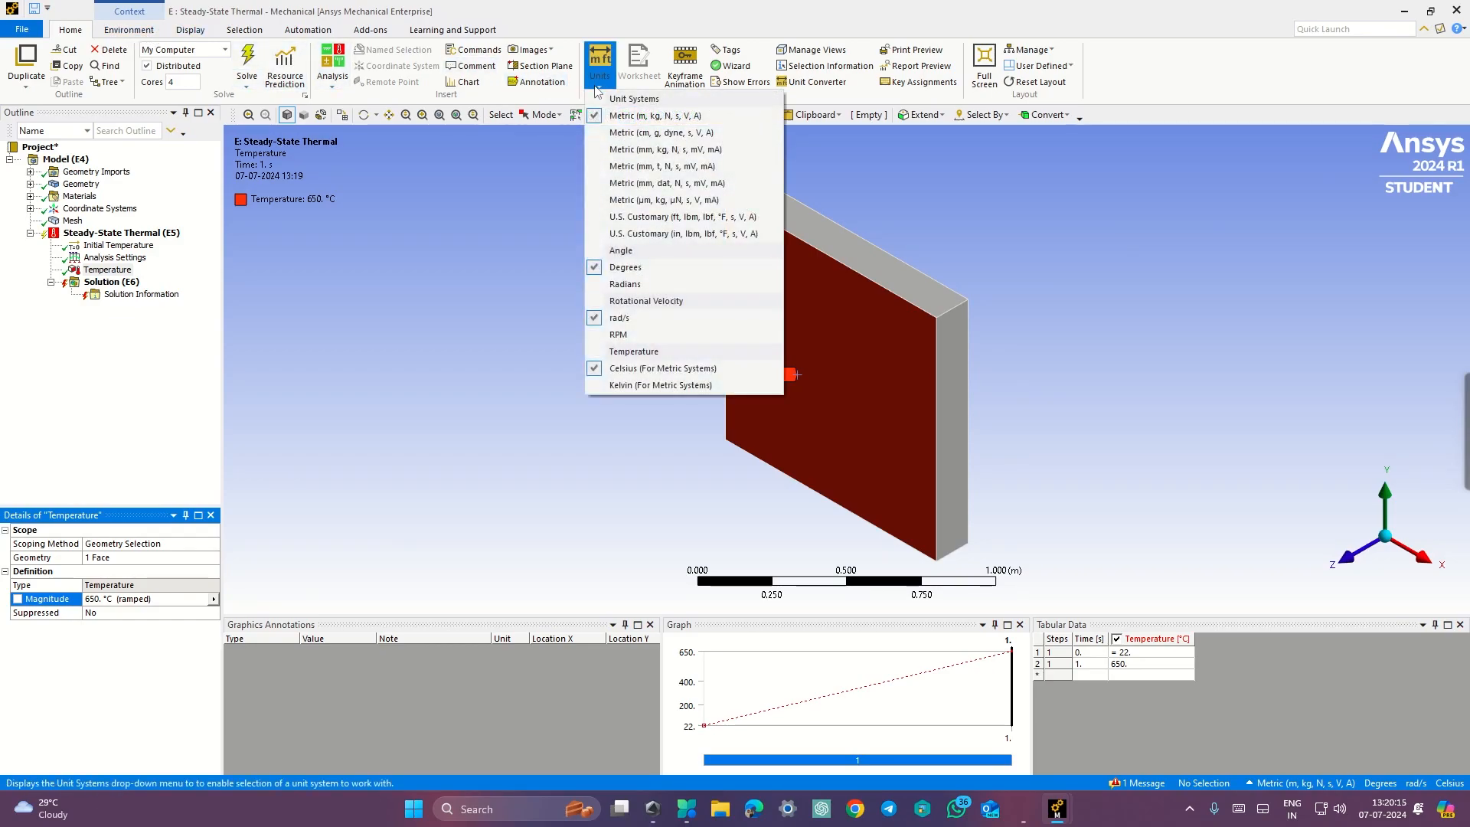
pyautogui.click(624, 374)
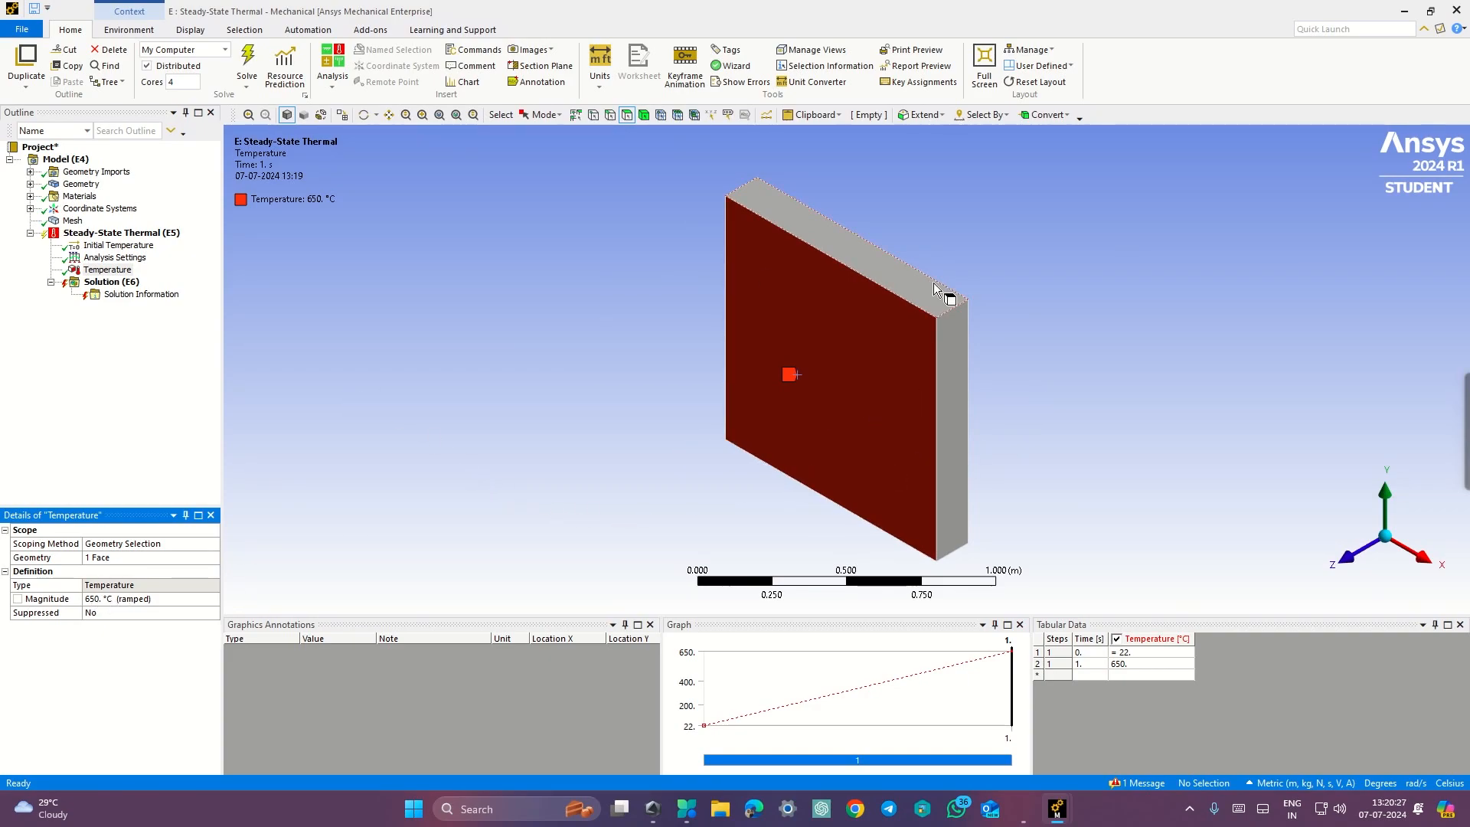
# - Insert a second Temperature load of 150 °C on the wall's opposite large face and restore the isometric view
pyautogui.click(95, 233)
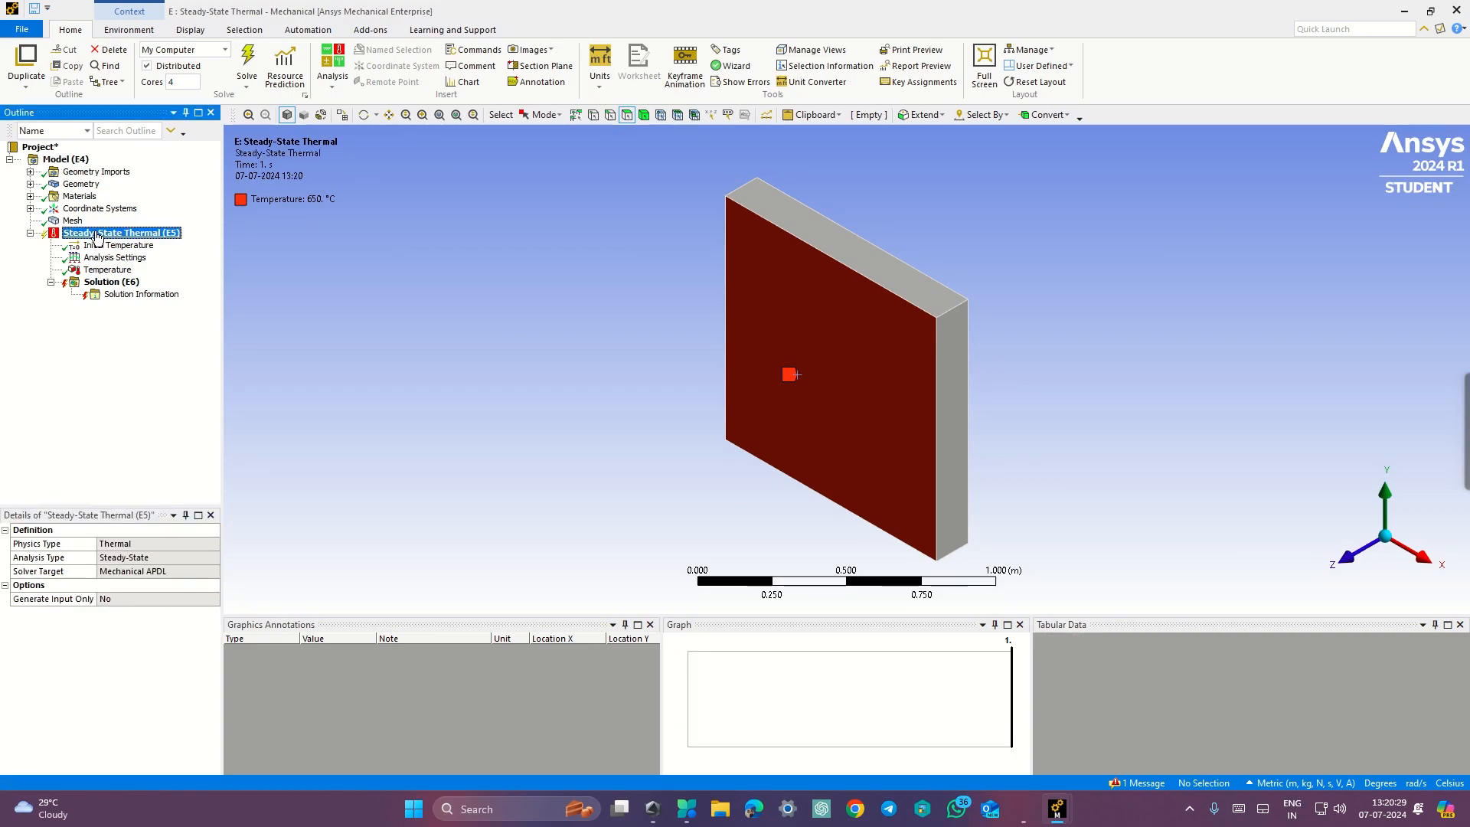
pyautogui.rightClick(98, 237)
pyautogui.moveTo(111, 240)
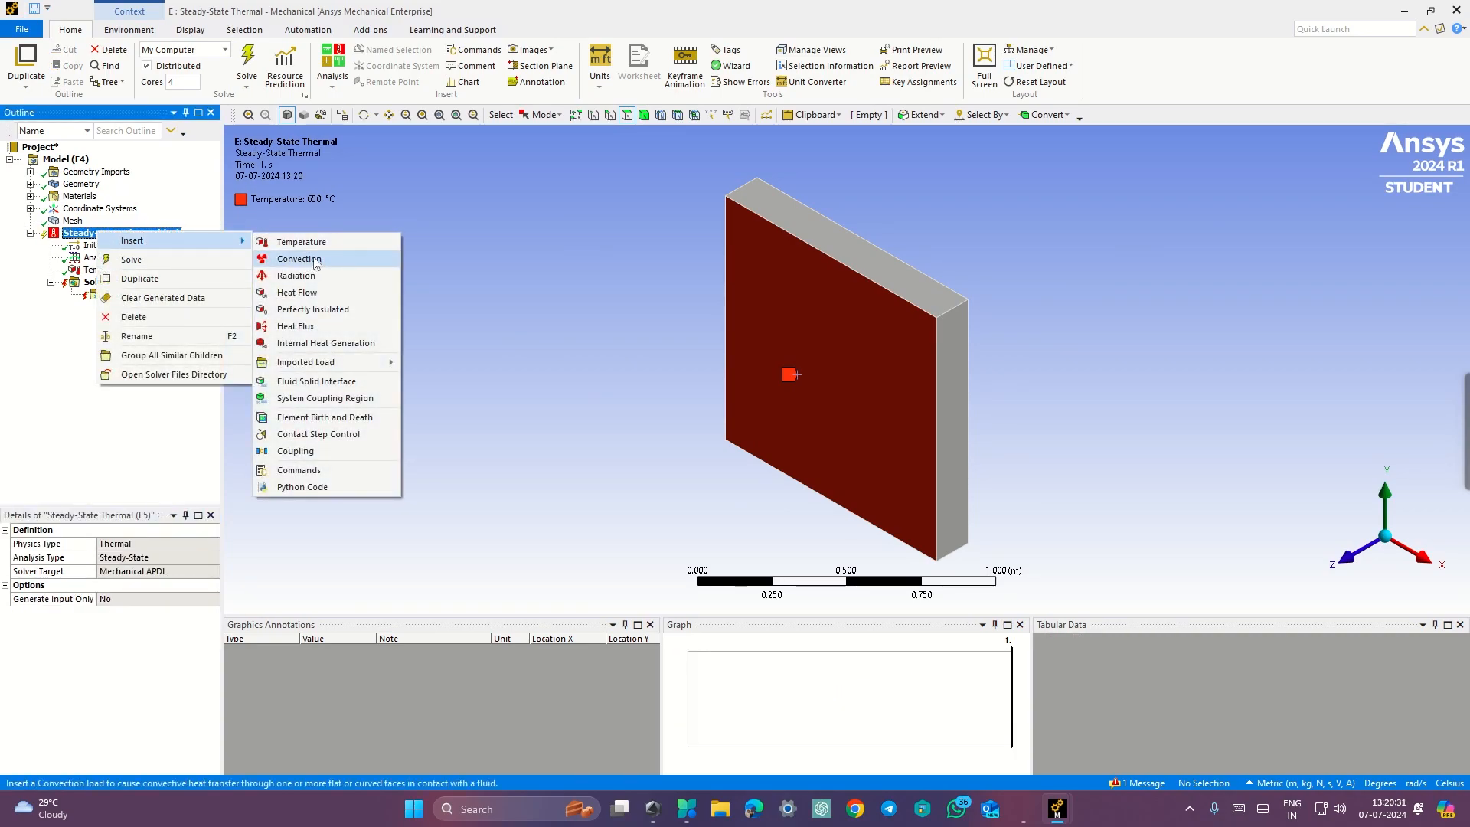
pyautogui.click(336, 241)
pyautogui.moveTo(1022, 371); pyautogui.dragTo(875, 397, button='middle')
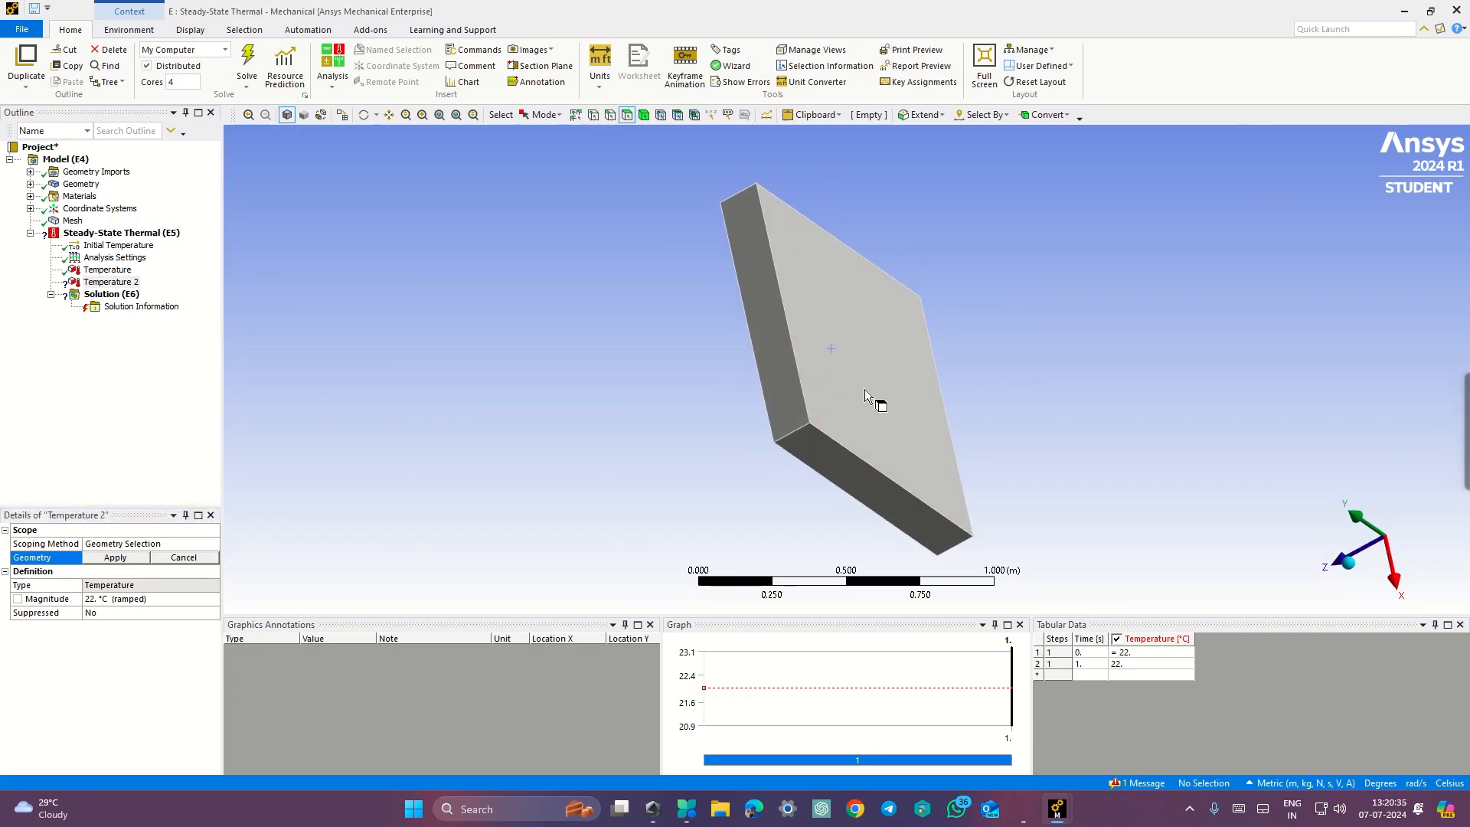
pyautogui.click(875, 398)
pyautogui.click(115, 557)
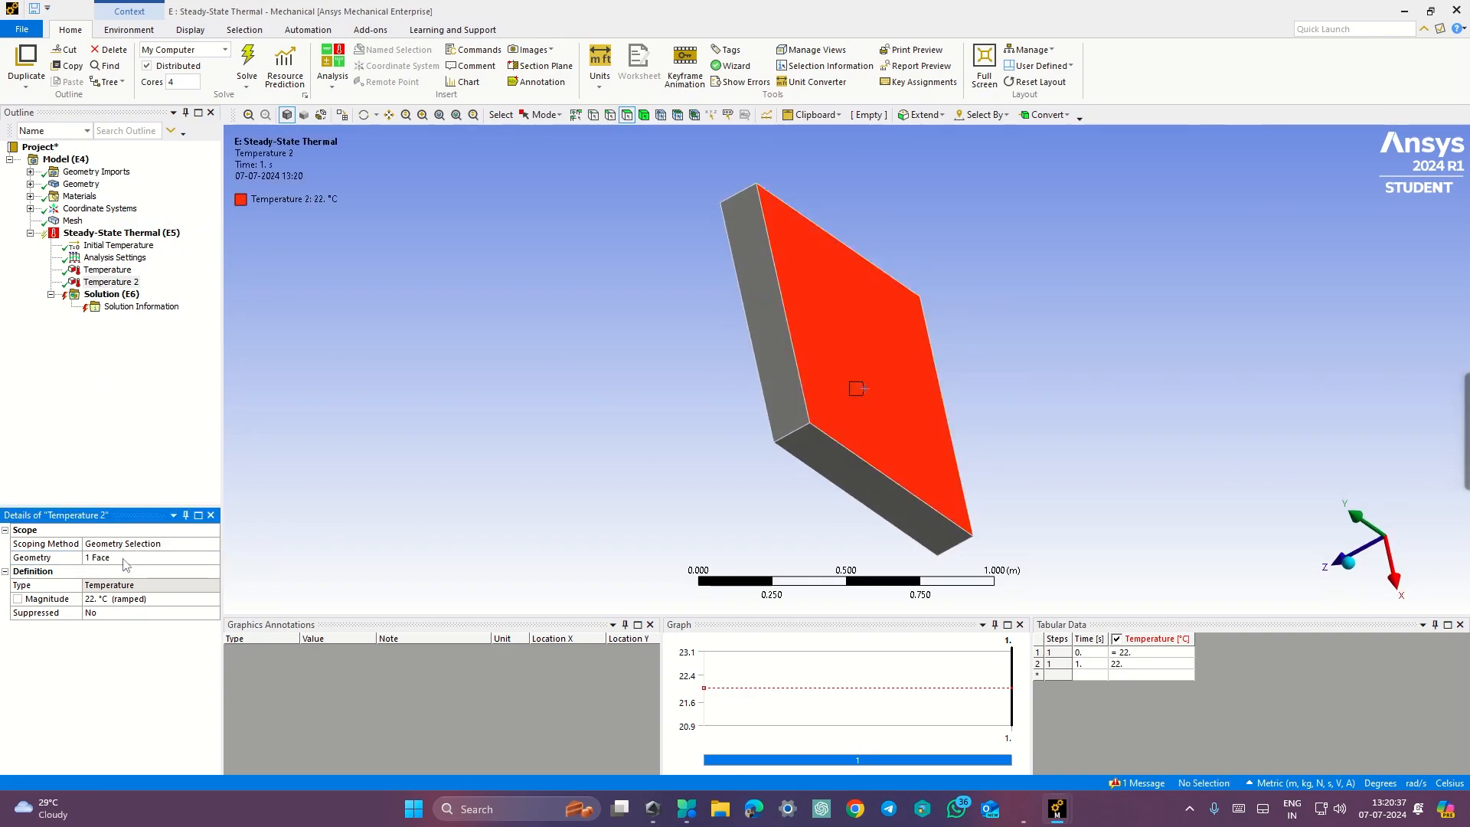
pyautogui.click(120, 599)
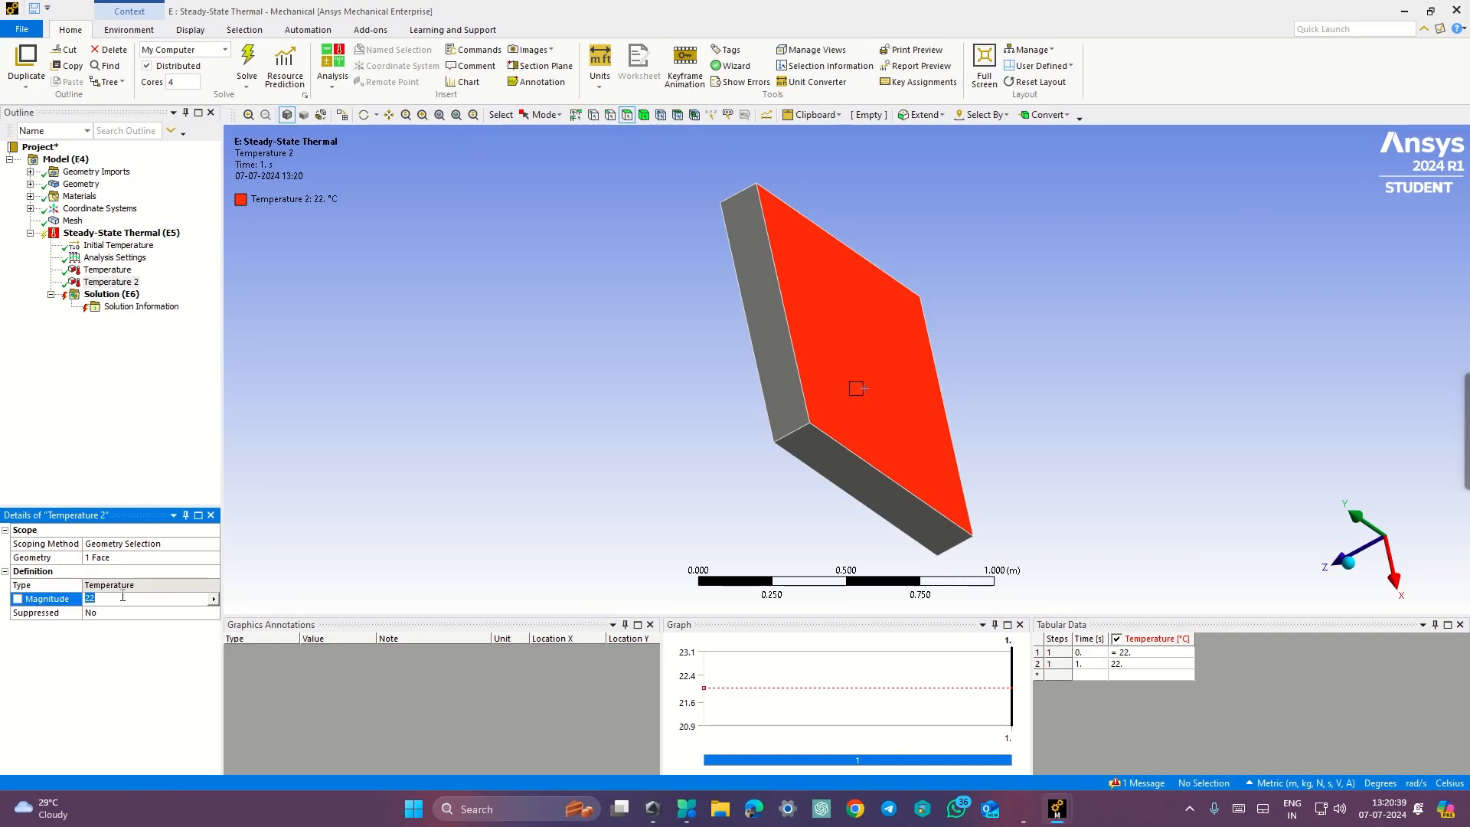
pyautogui.write('150')
pyautogui.press('Return')
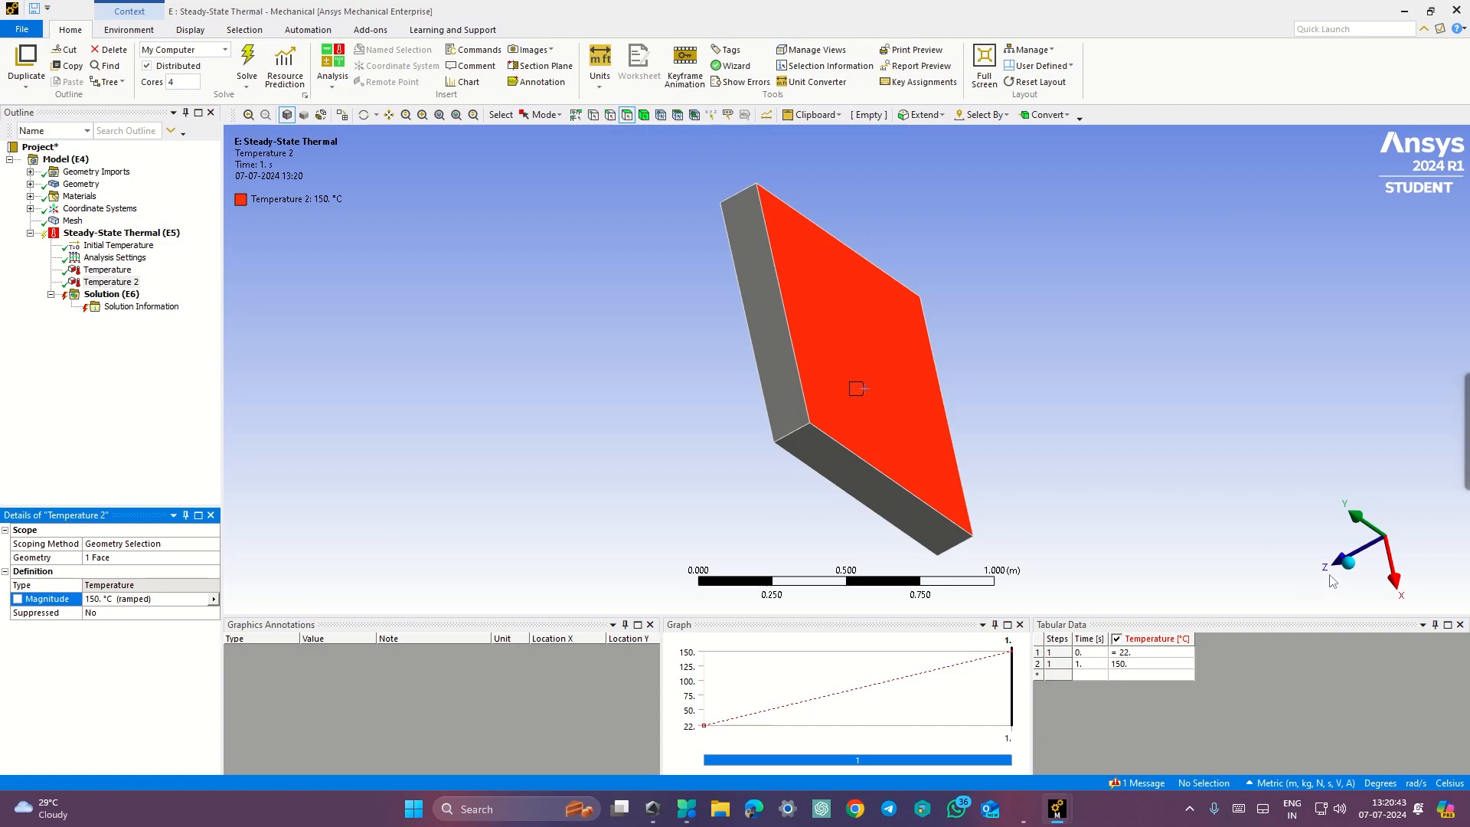
pyautogui.click(1335, 567)
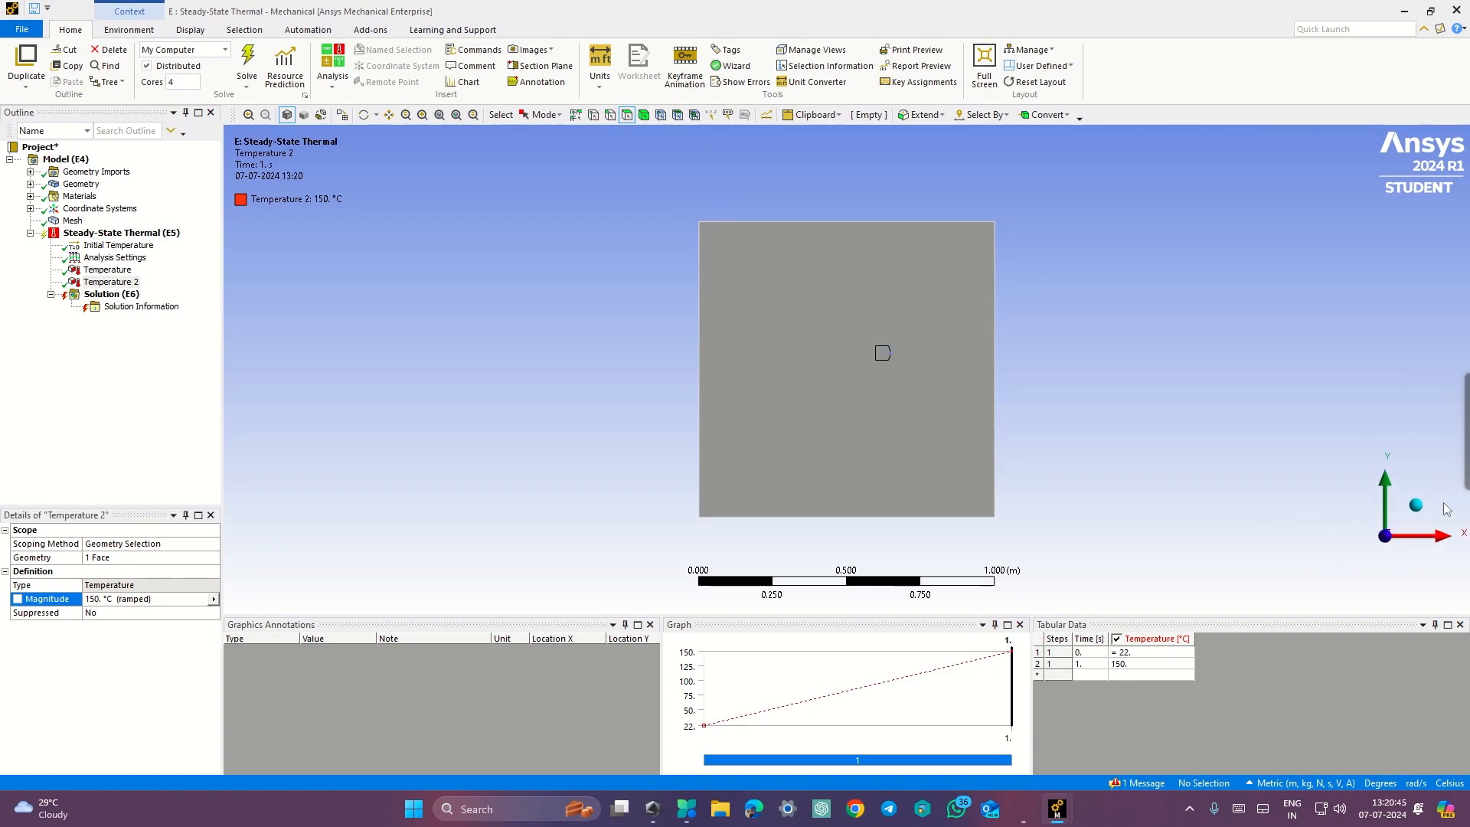
pyautogui.click(1415, 505)
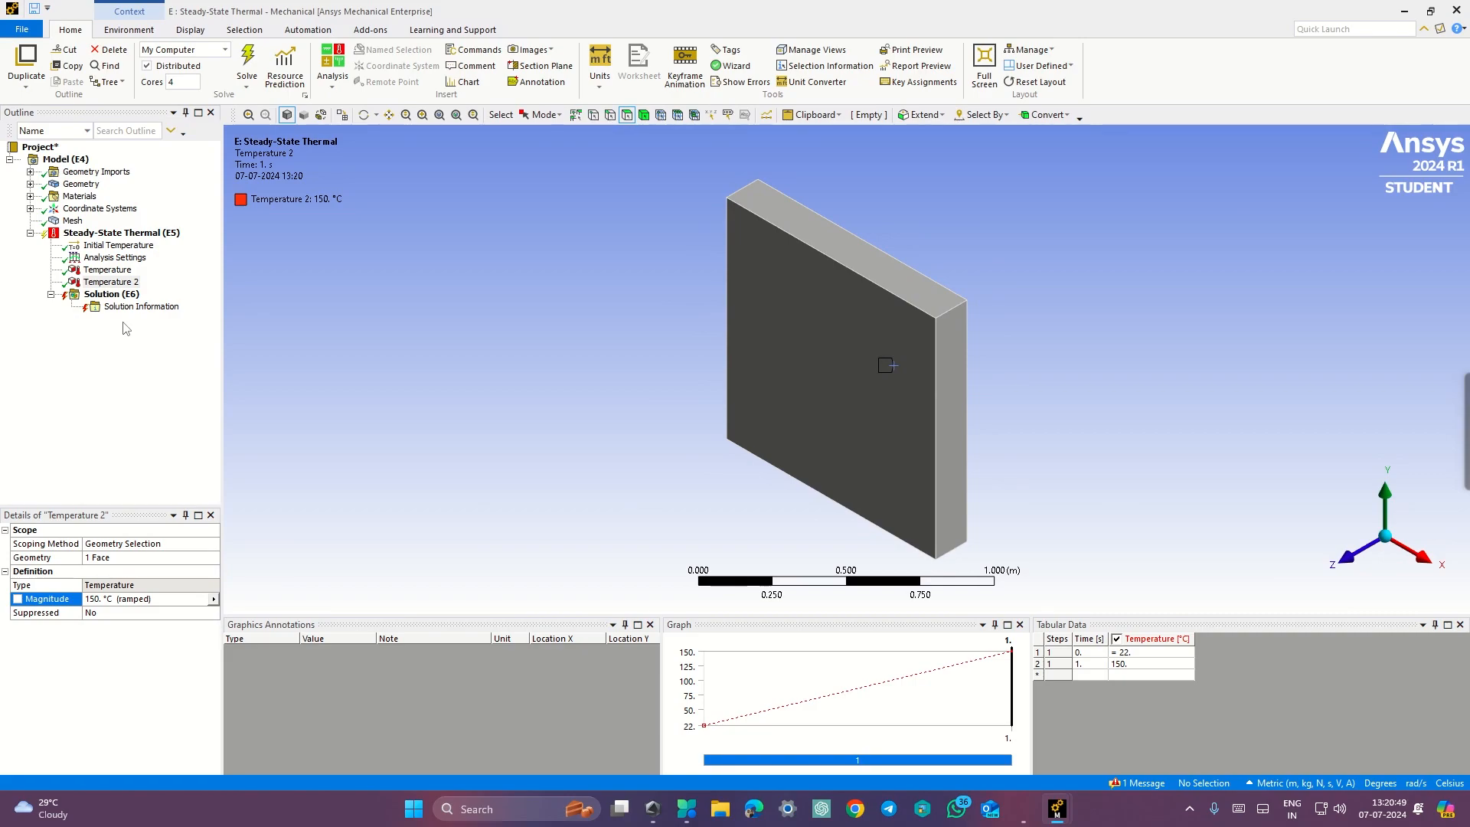
# - Check the results required by Exercise 5 in the Word document and insert Temperature and Total Heat Flux results under Solution
pyautogui.press('ctrl+super+Right')
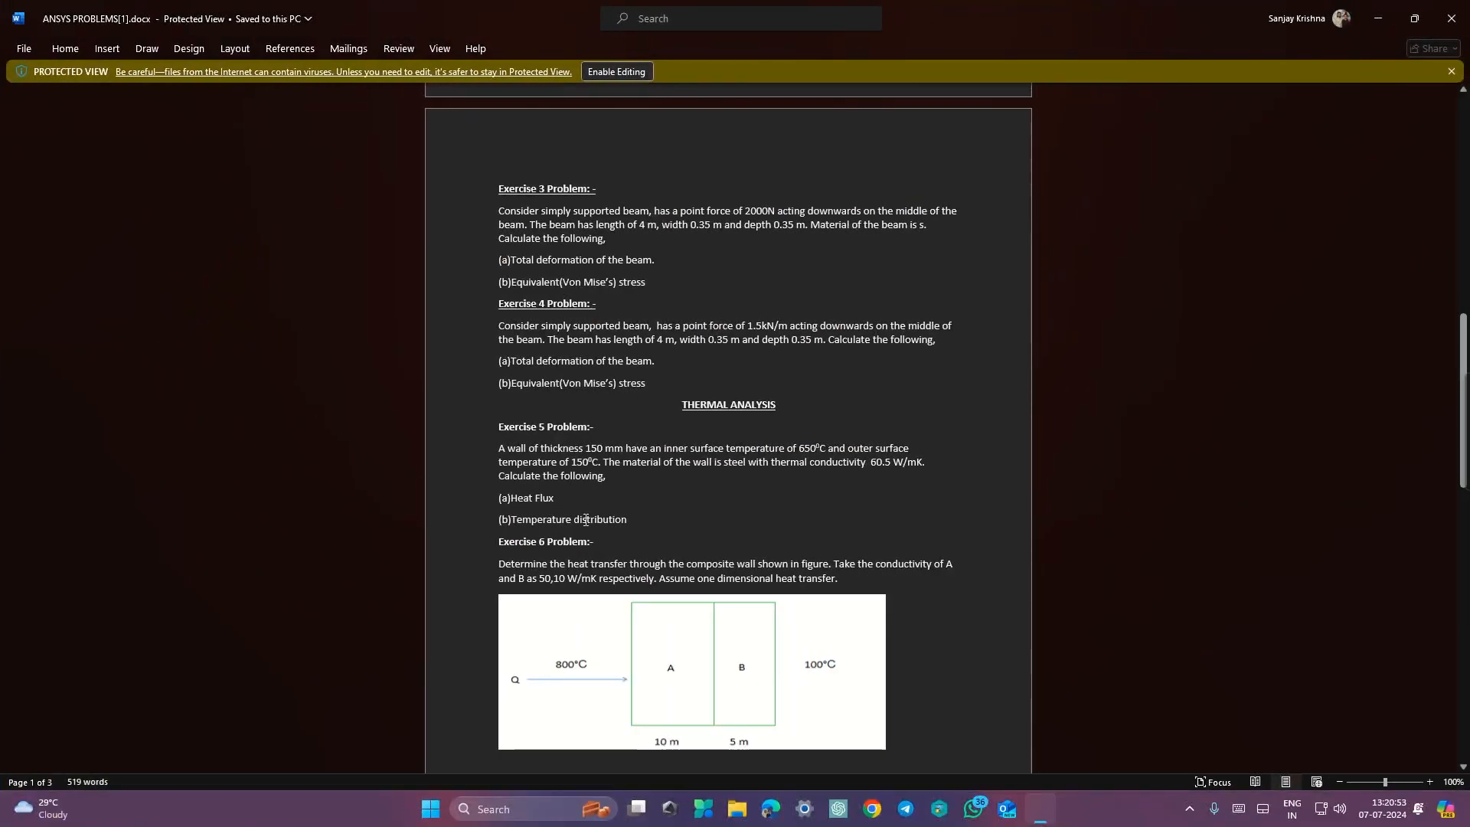
pyautogui.press('ctrl+super+Left')
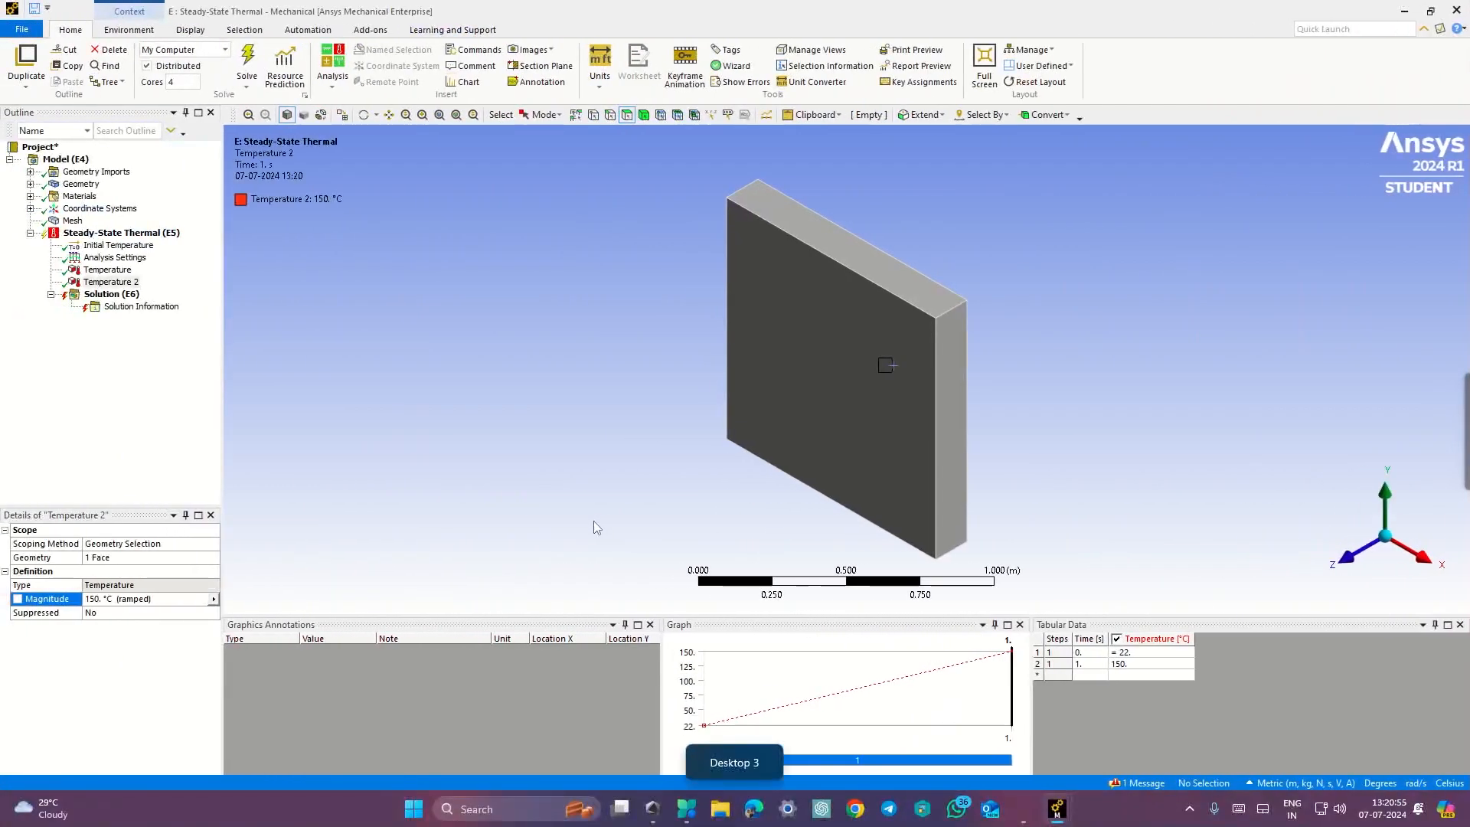
pyautogui.click(109, 296)
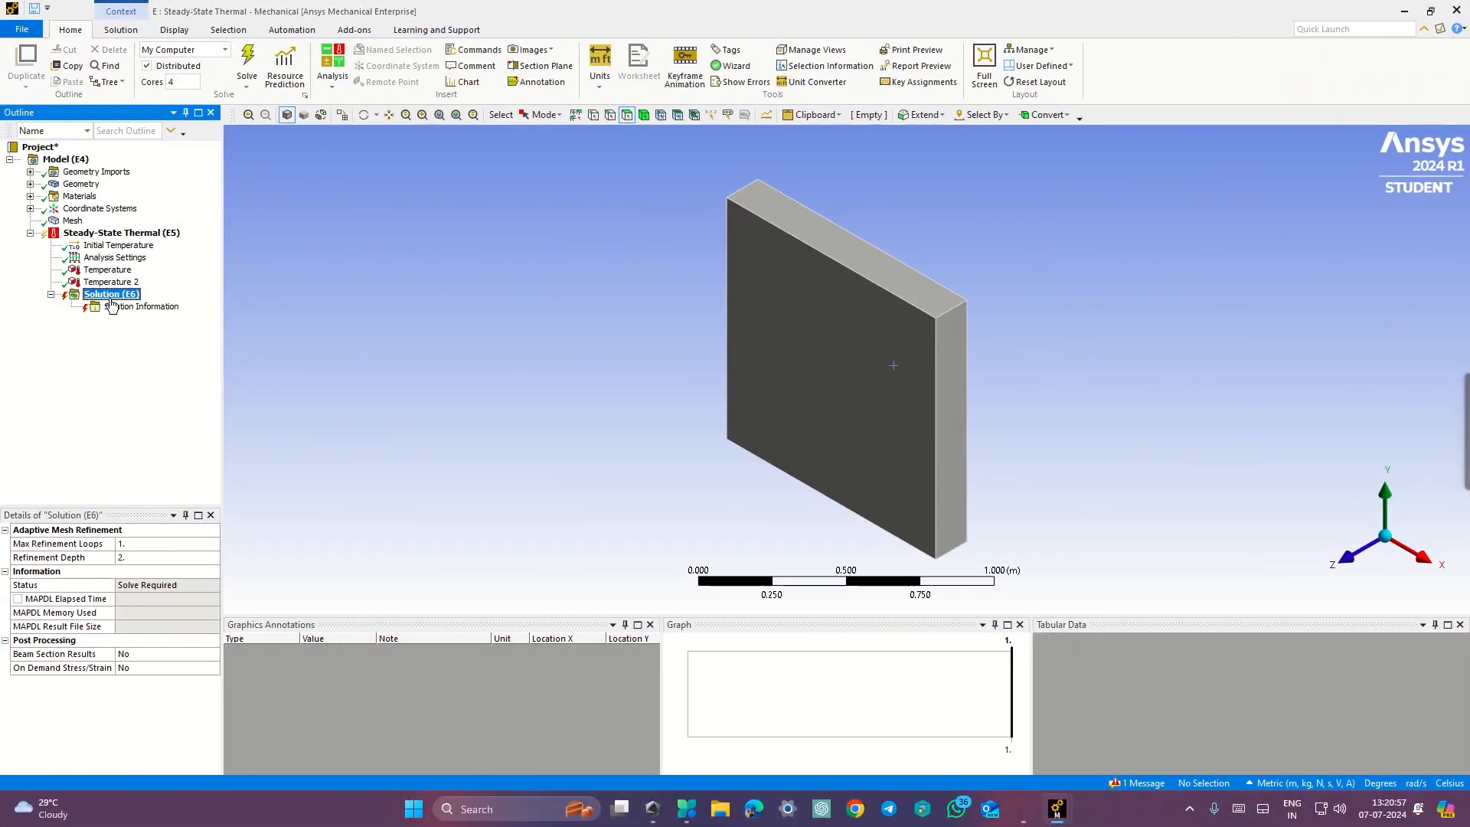
pyautogui.rightClick(113, 299)
pyautogui.moveTo(161, 311)
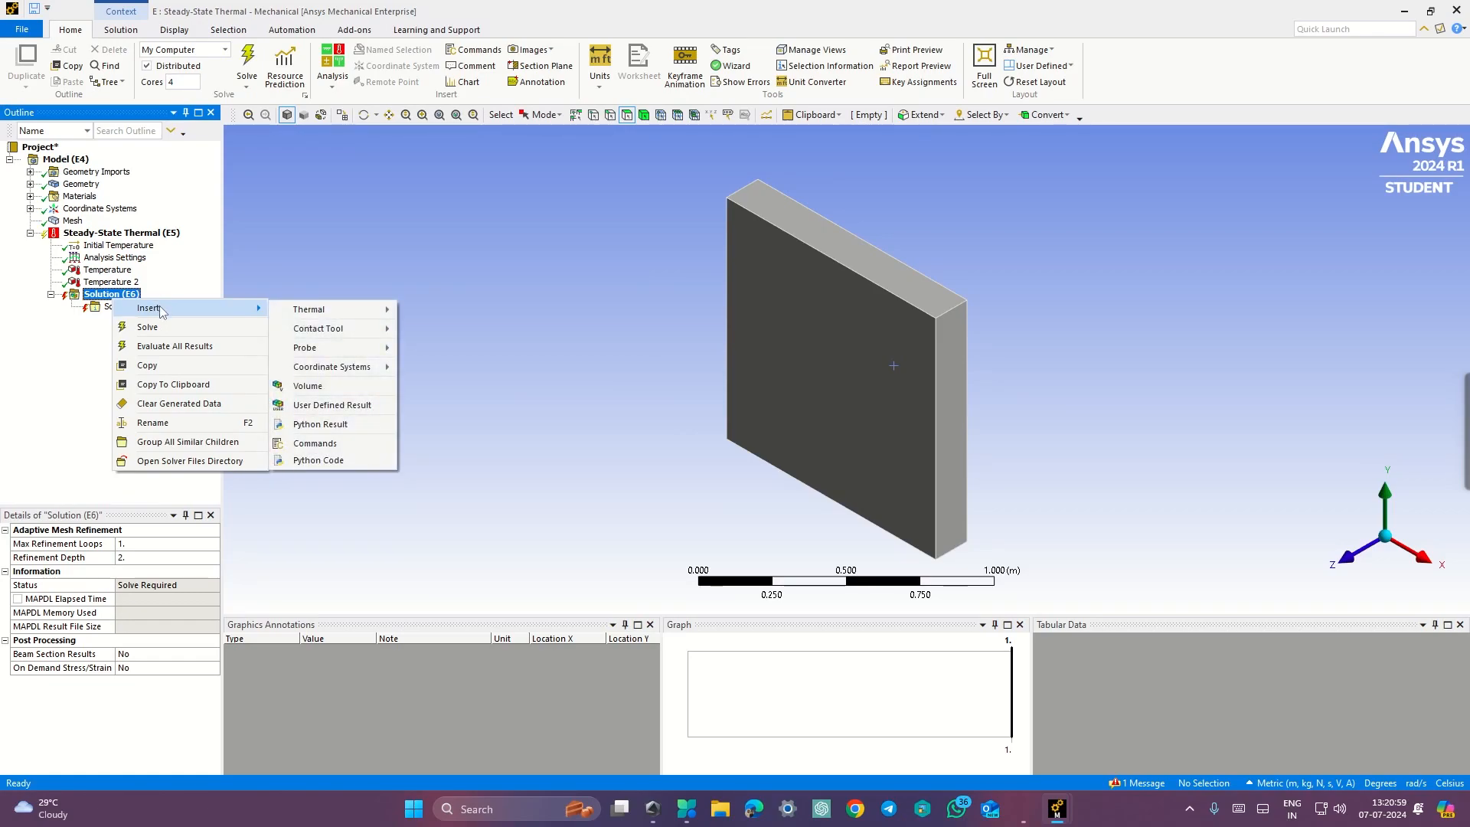
pyautogui.moveTo(277, 318)
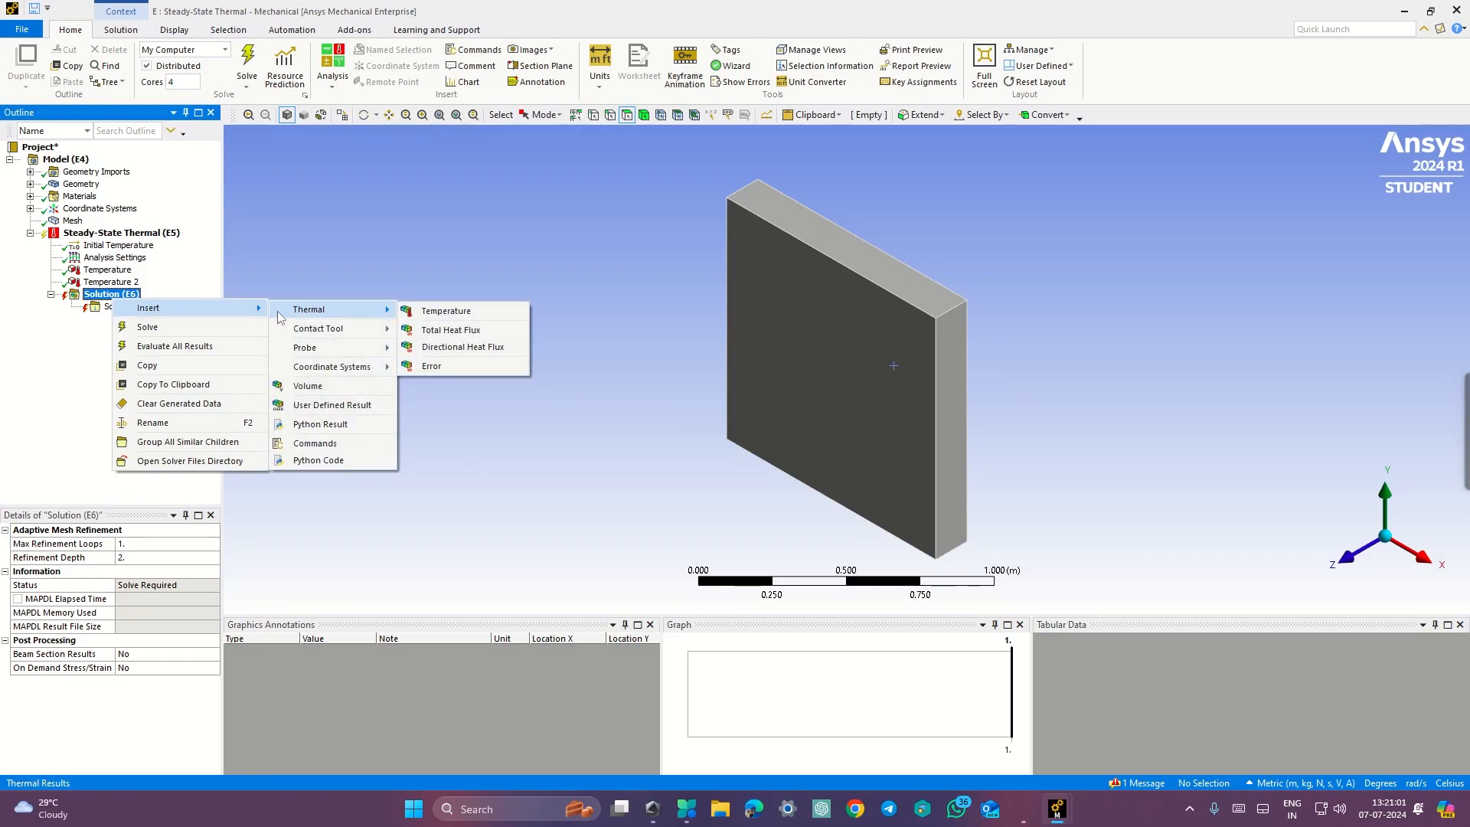
pyautogui.click(411, 315)
pyautogui.click(100, 298)
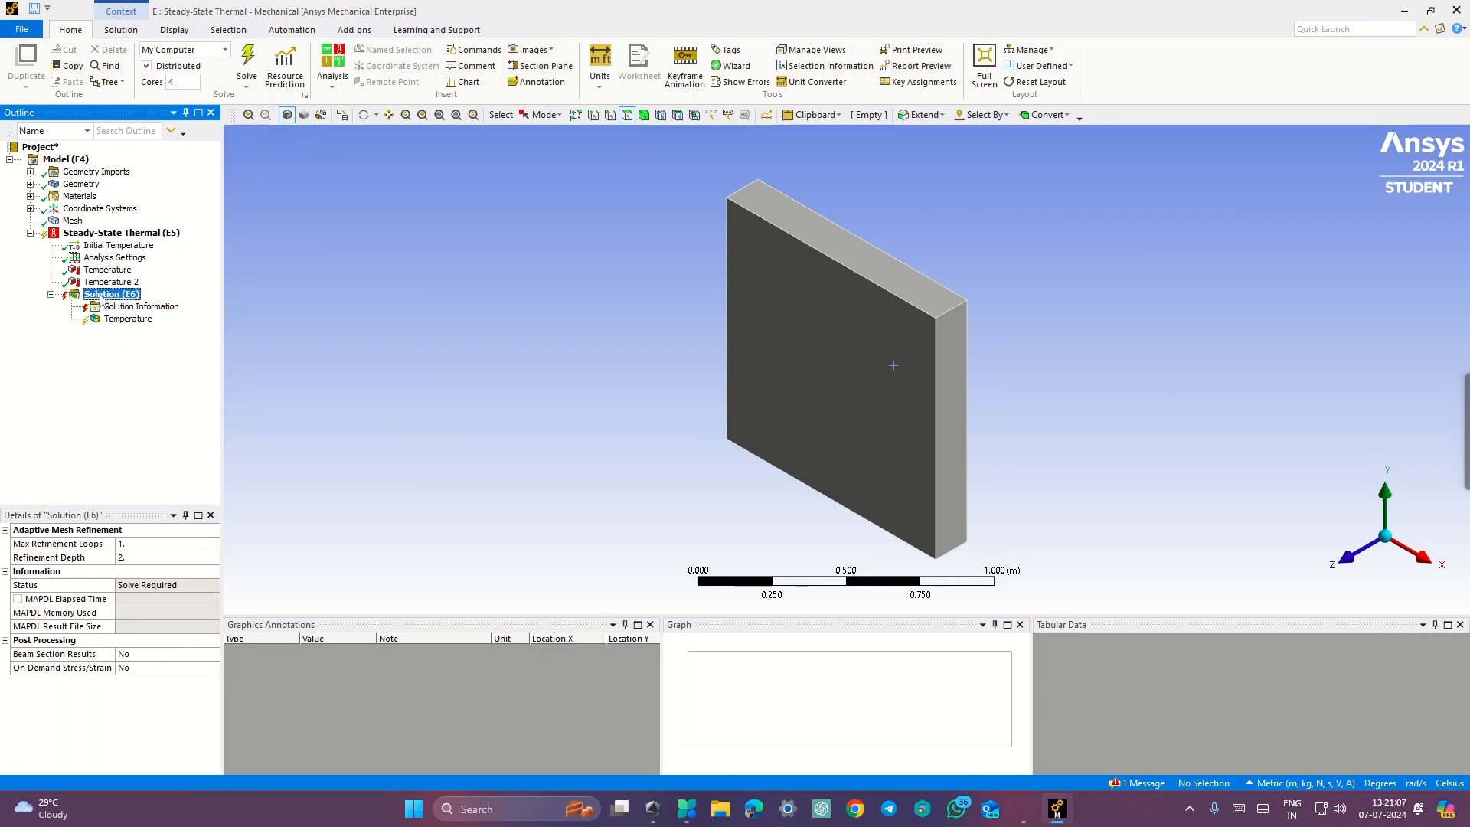
pyautogui.rightClick(100, 299)
pyautogui.moveTo(298, 308)
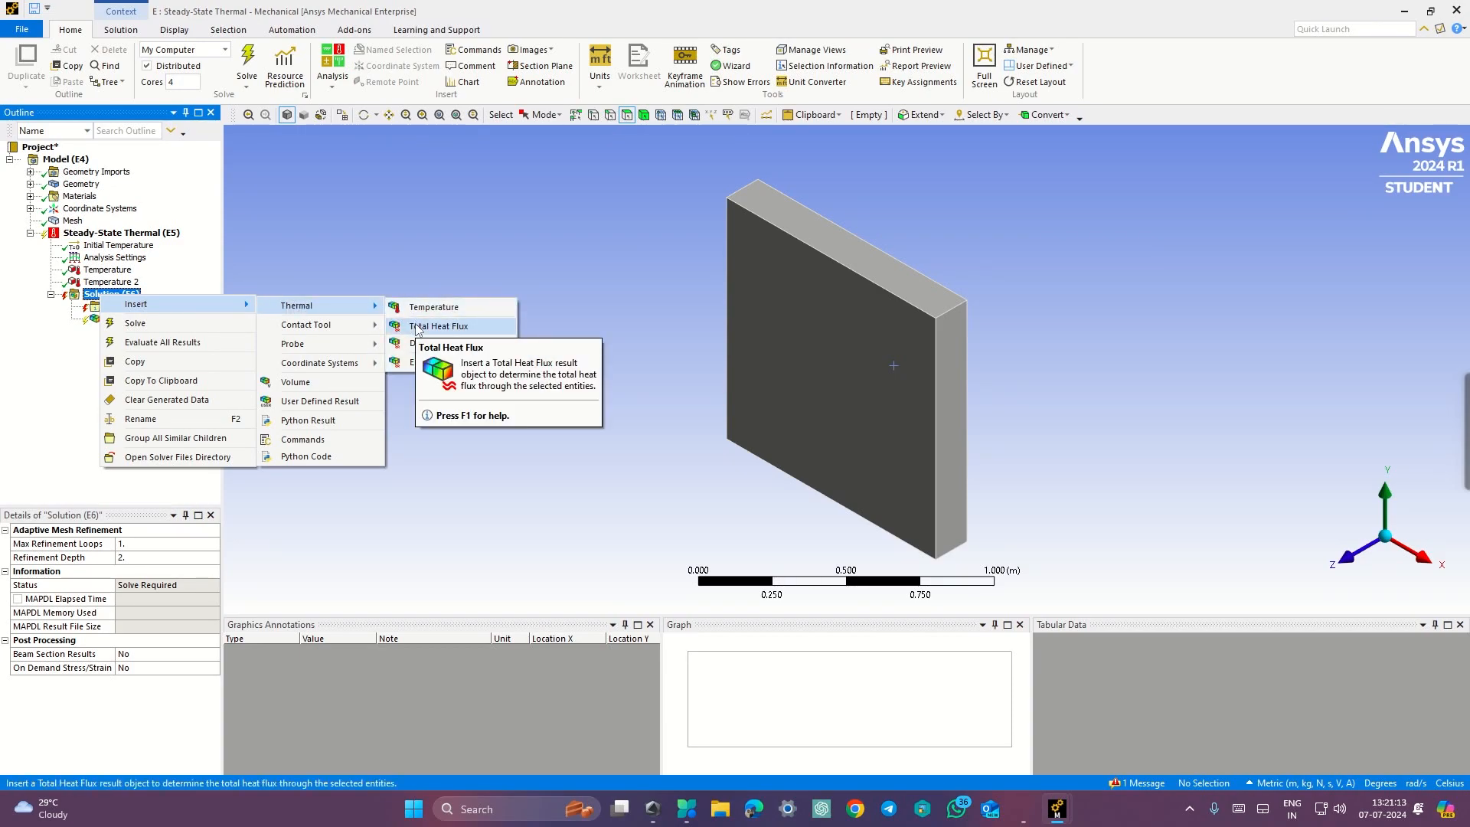
pyautogui.click(438, 326)
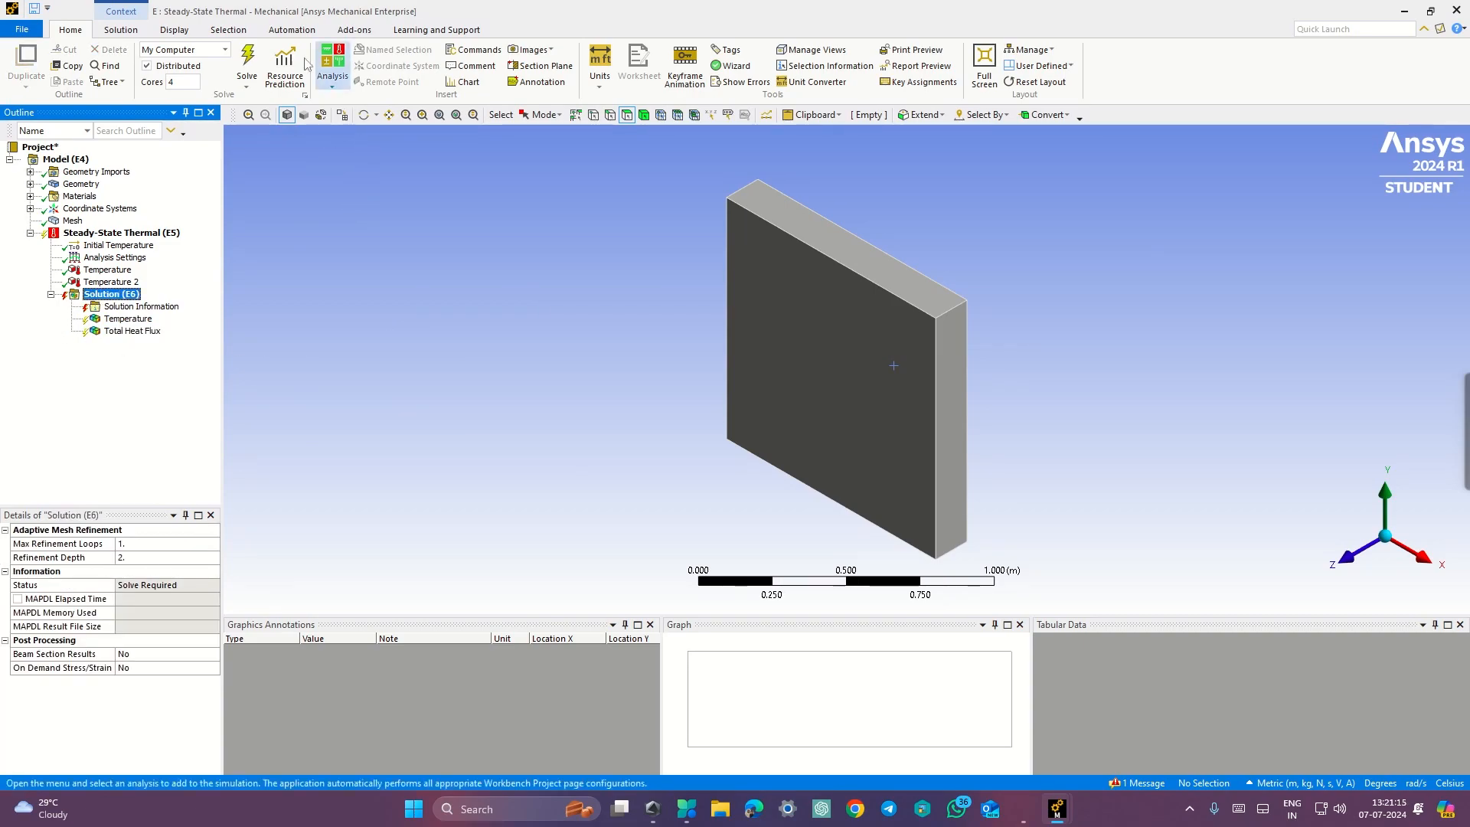
# - Solve the steady-state thermal analysis and display the Temperature and Total Heat Flux results on the wall
pyautogui.click(246, 63)
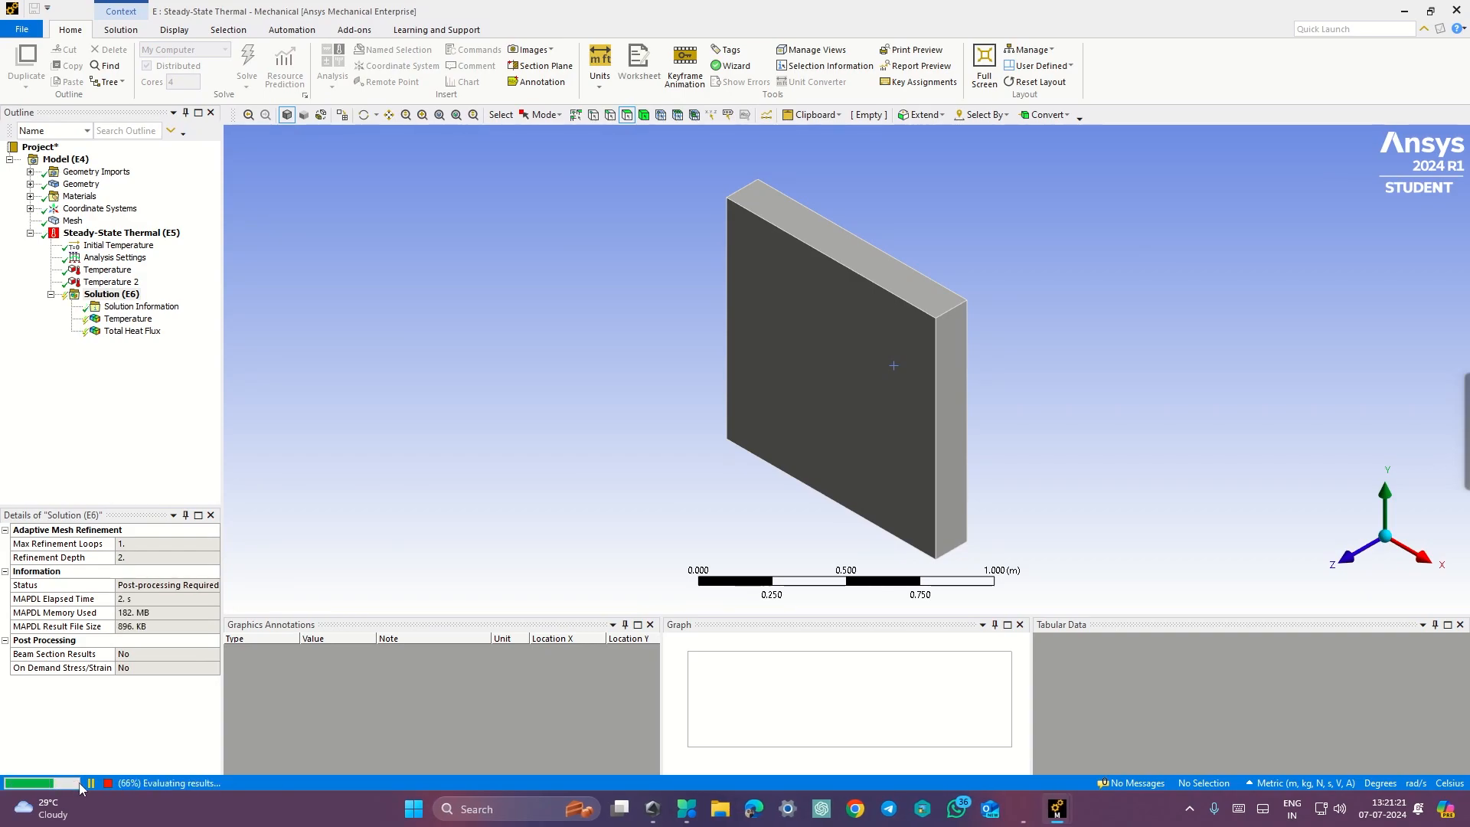
pyautogui.click(130, 319)
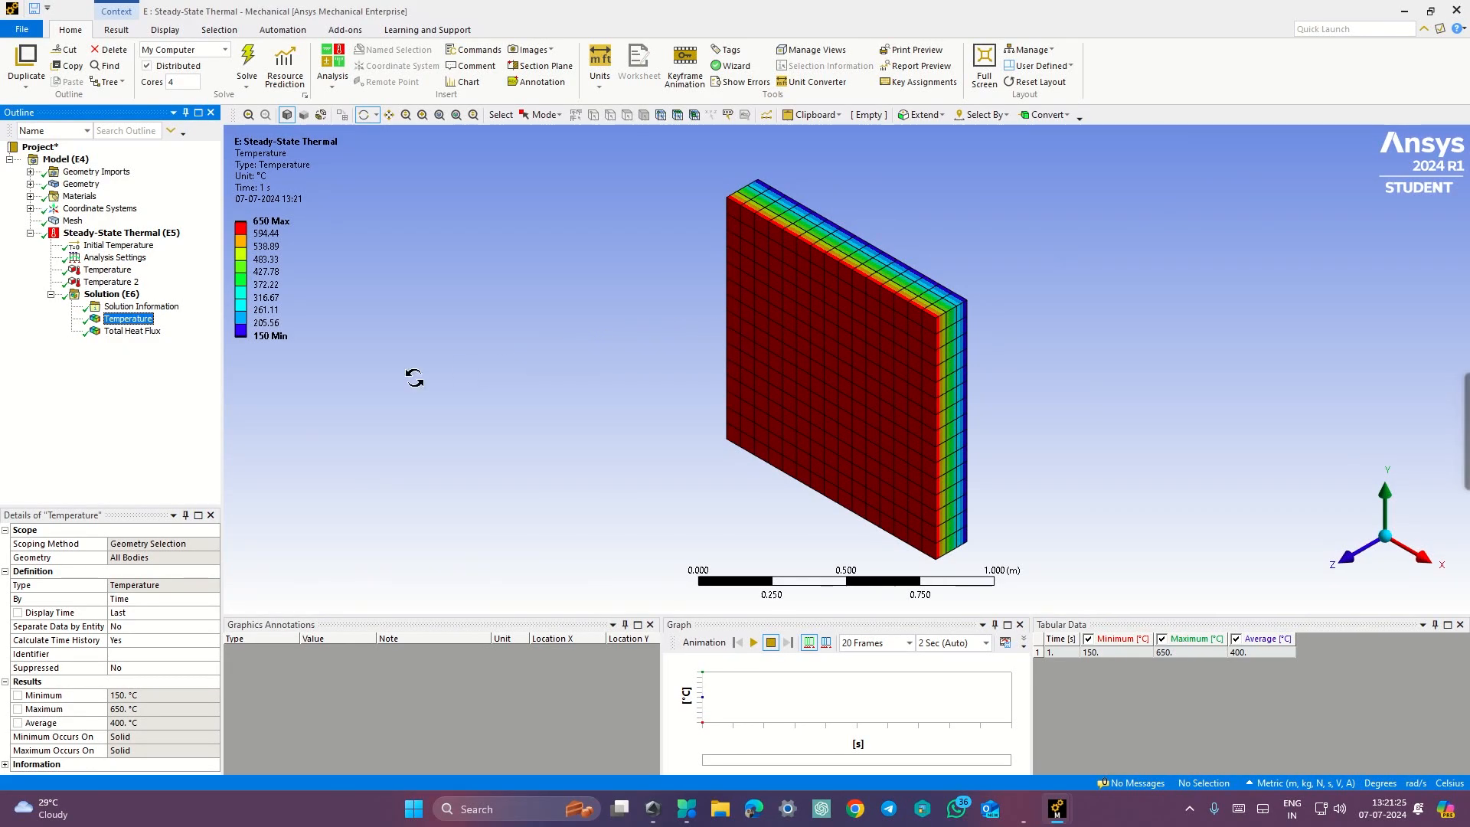
pyautogui.click(131, 331)
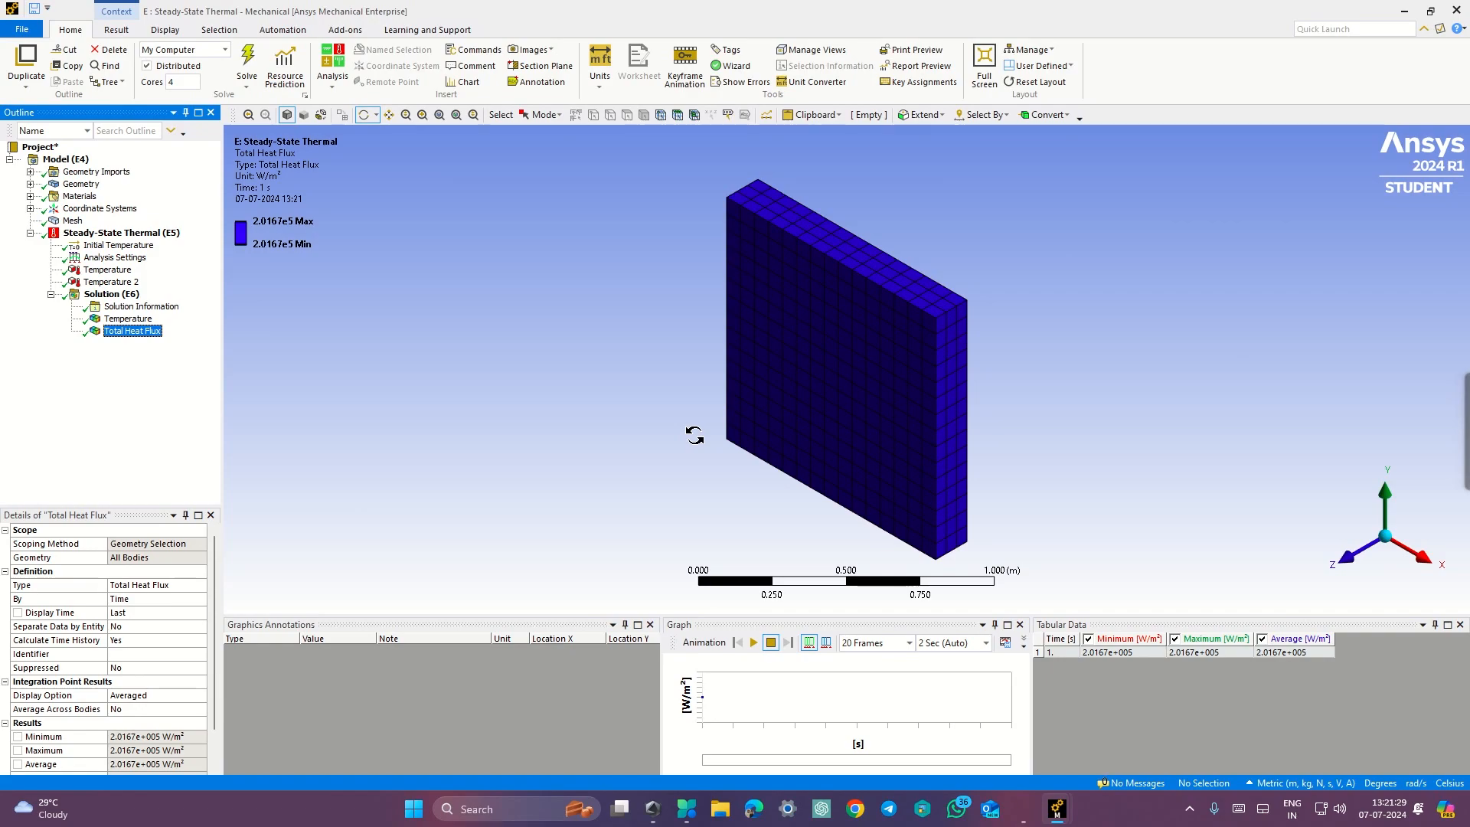
# - Switch to the Word problem document to read the Exercise 6 composite wall problem, and return to Workbench
pyautogui.press('ctrl+super+Right')
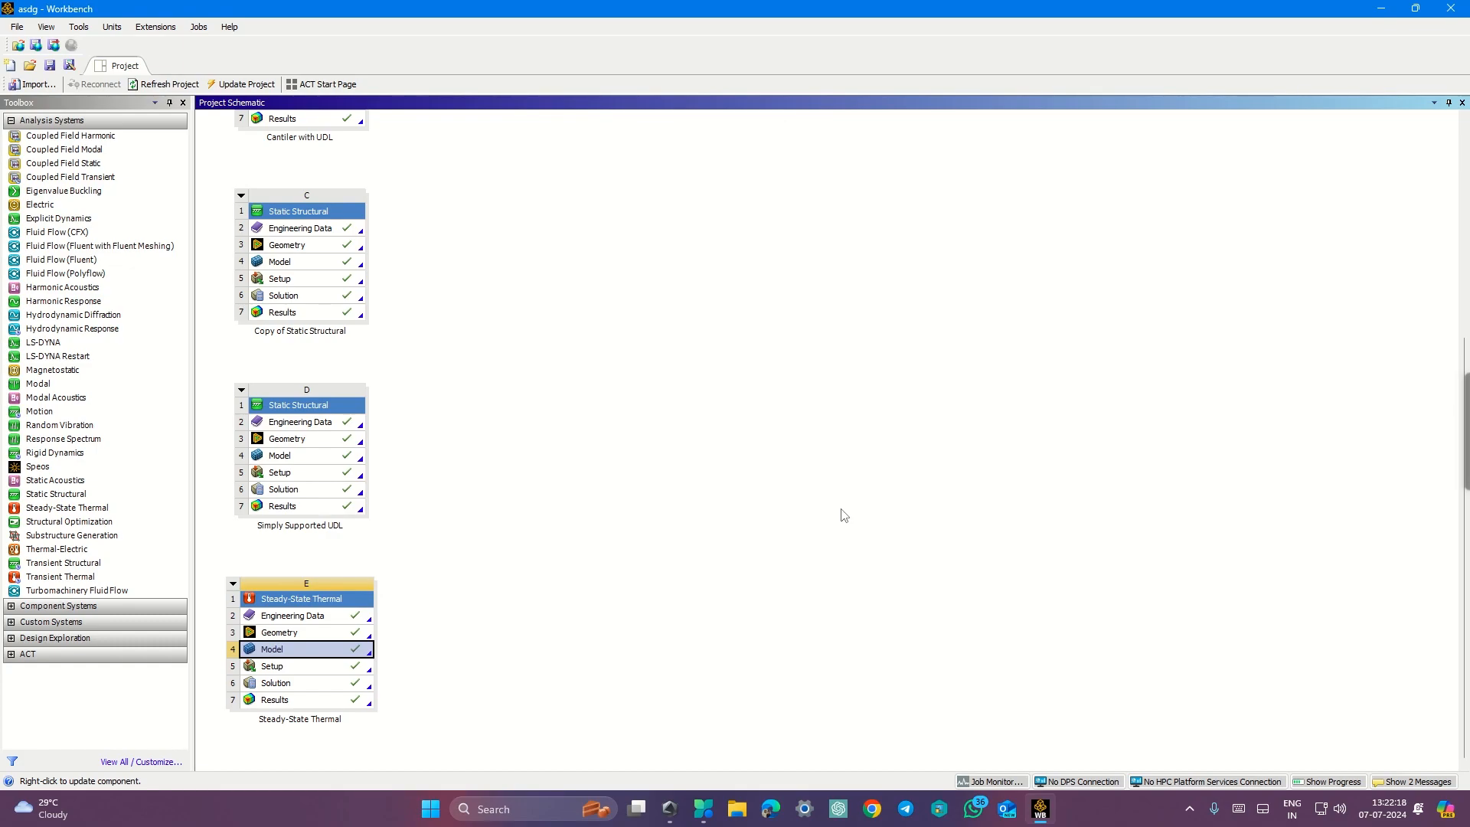
pyautogui.press('ctrl+super+Right')
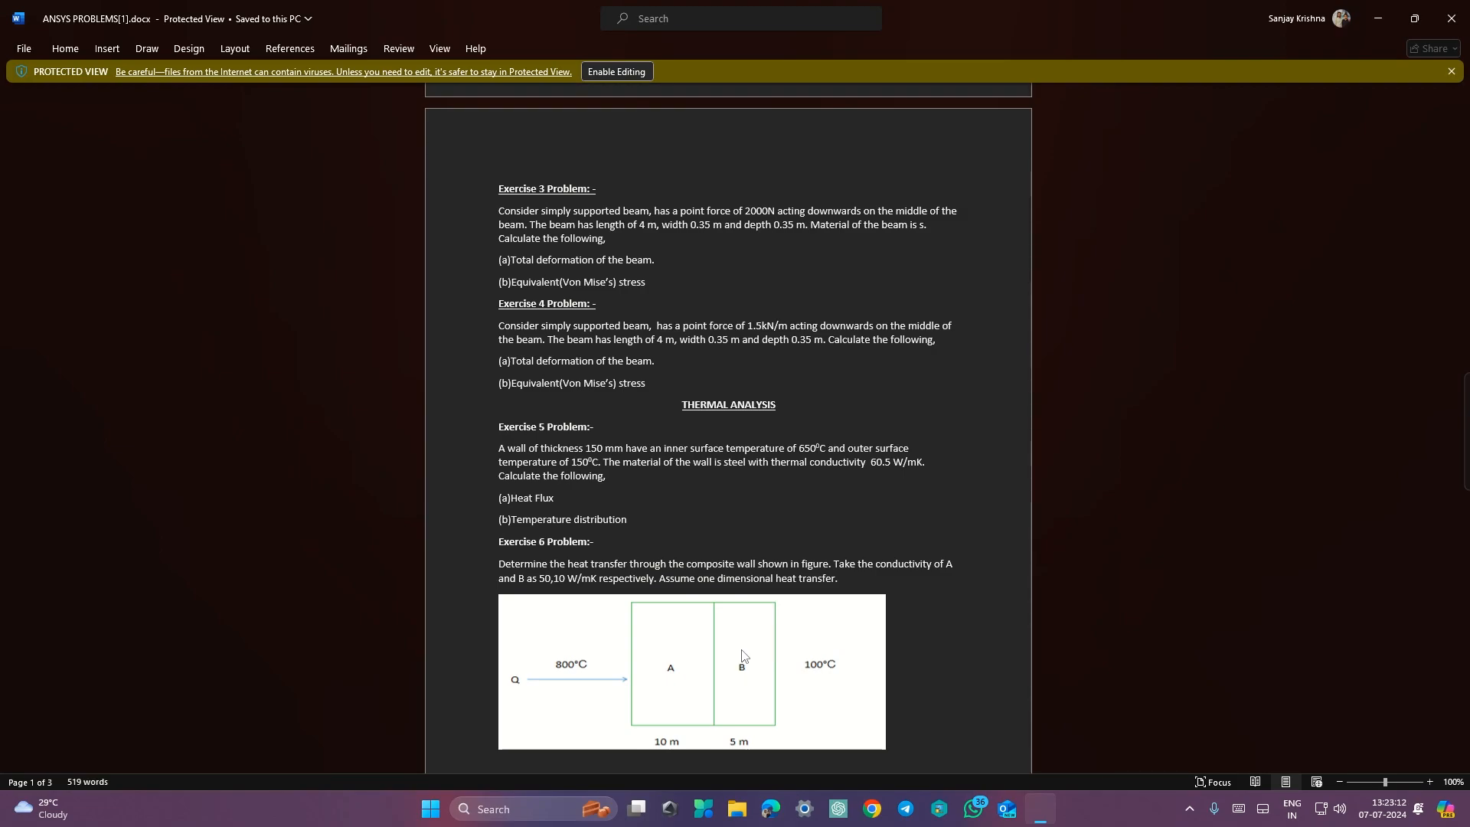
pyautogui.press('ctrl+super+Left')
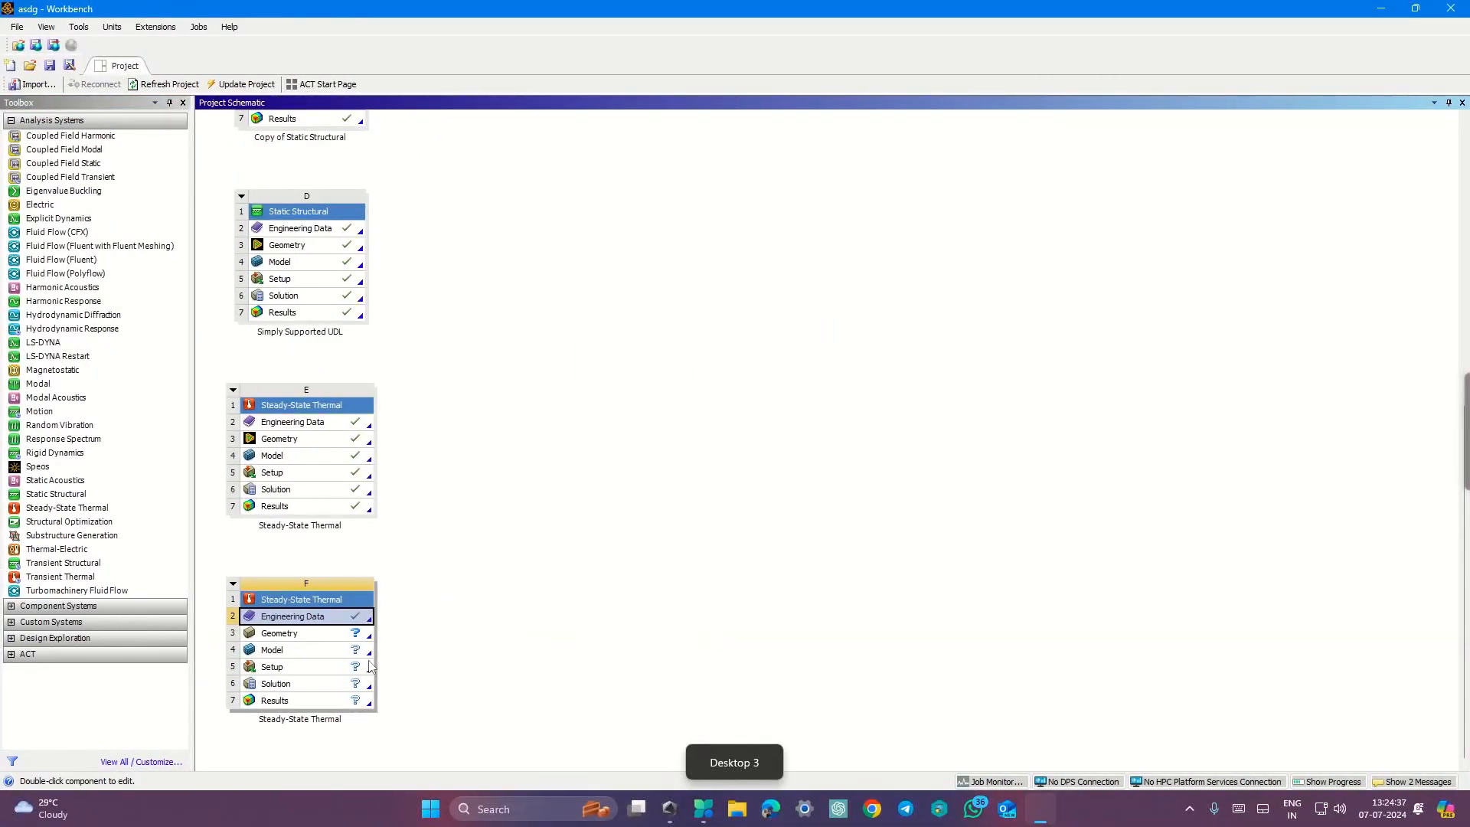
# - Open Engineering Data of Steady-State Thermal system F and add a new material named A
pyautogui.doubleClick(317, 622)
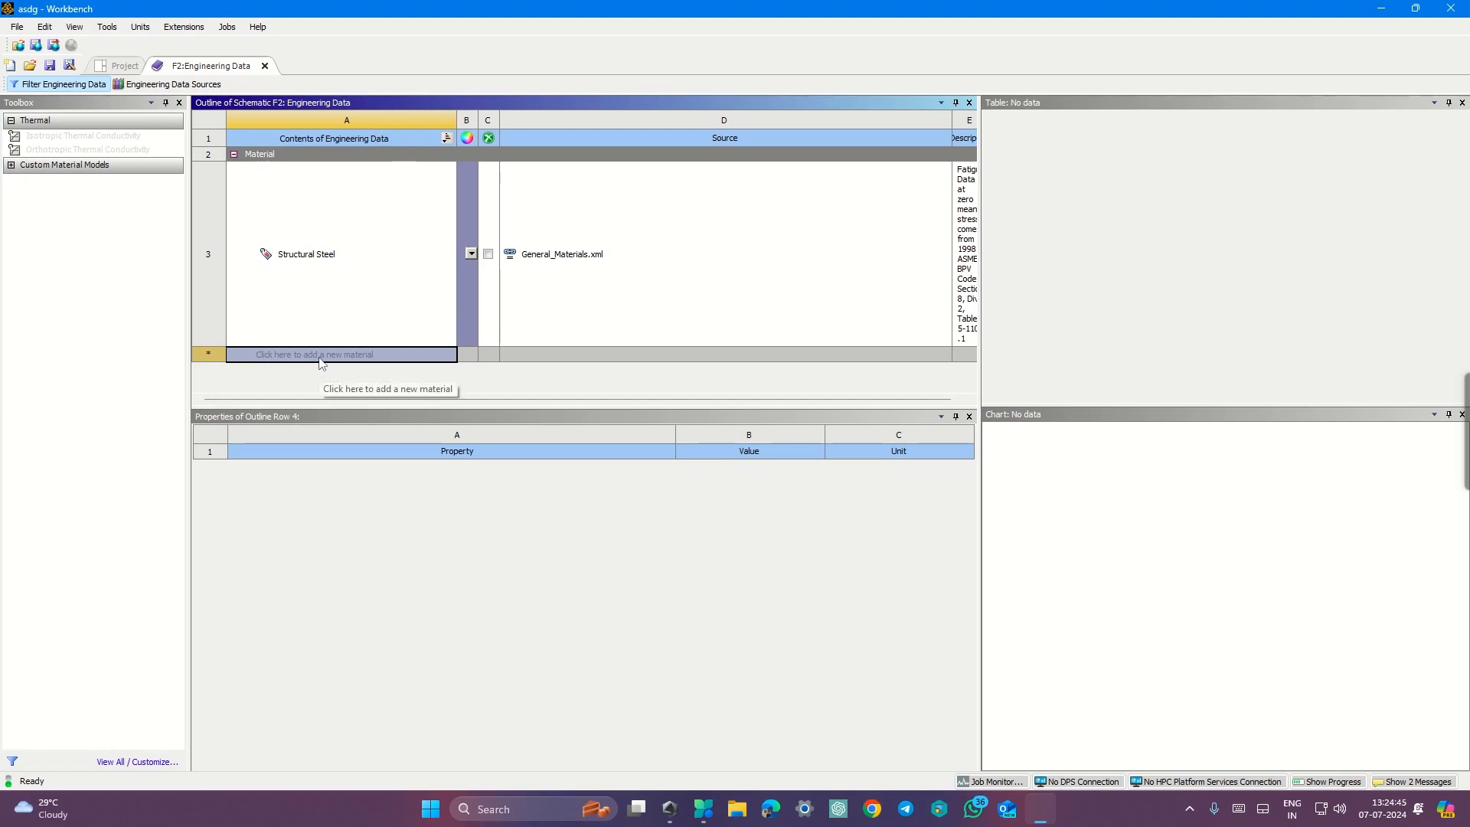
pyautogui.click(320, 356)
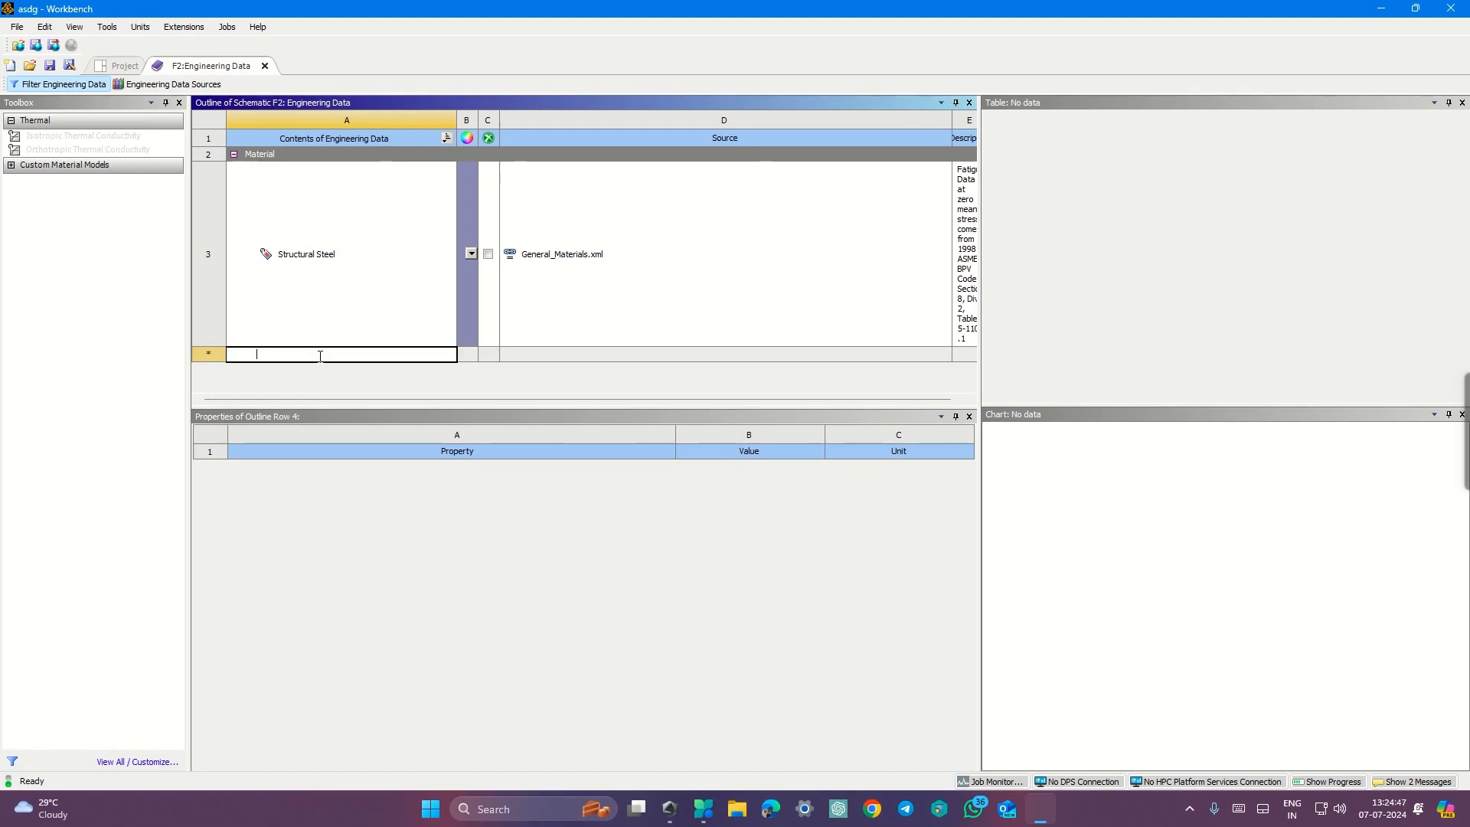
pyautogui.write('A')
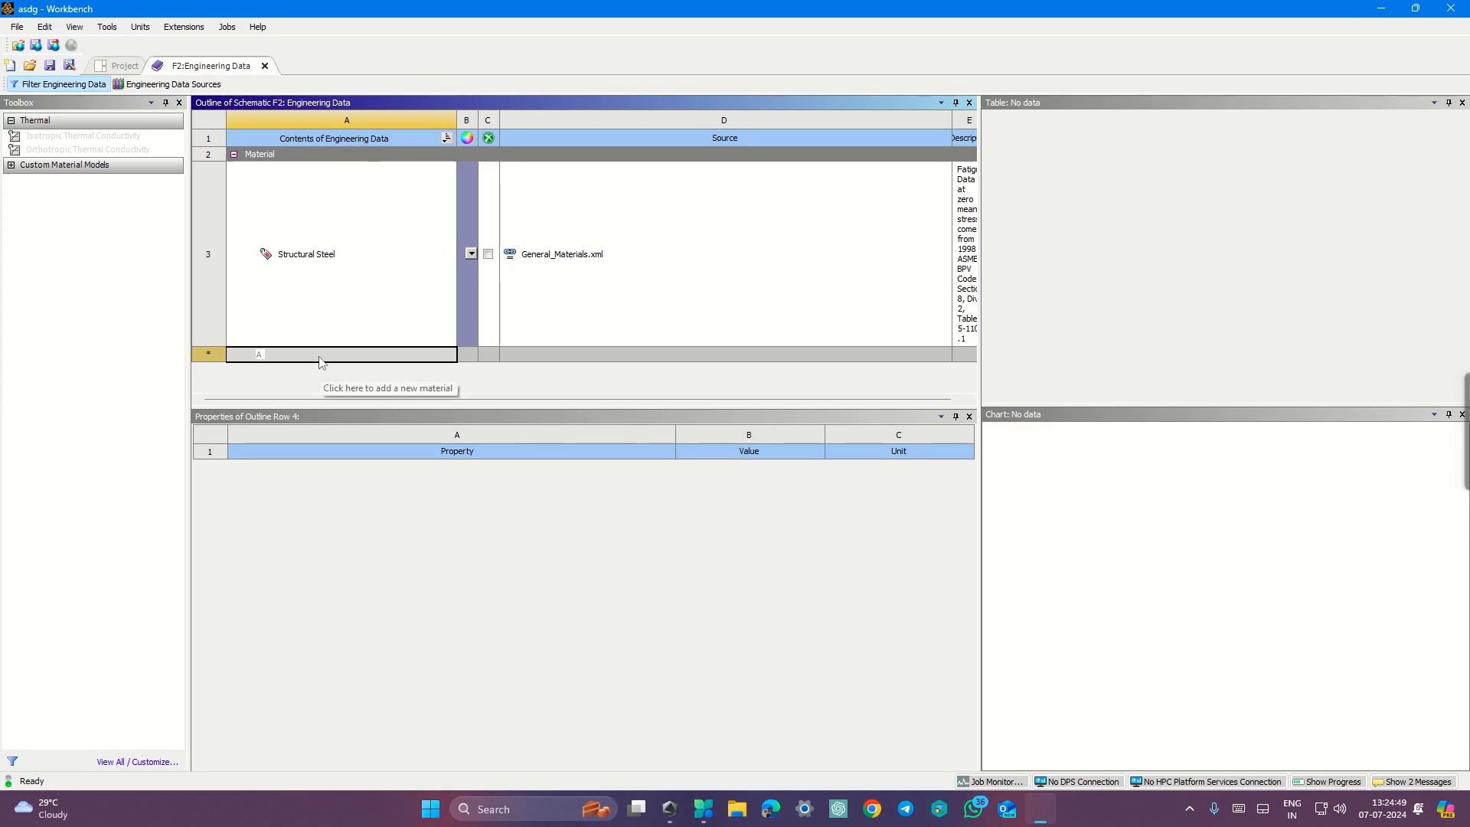
# - Finish creating material A, rereading the Exercise 6 problem in the Word document, and give it an Isotropic Thermal Conductivity property
pyautogui.press('Return')
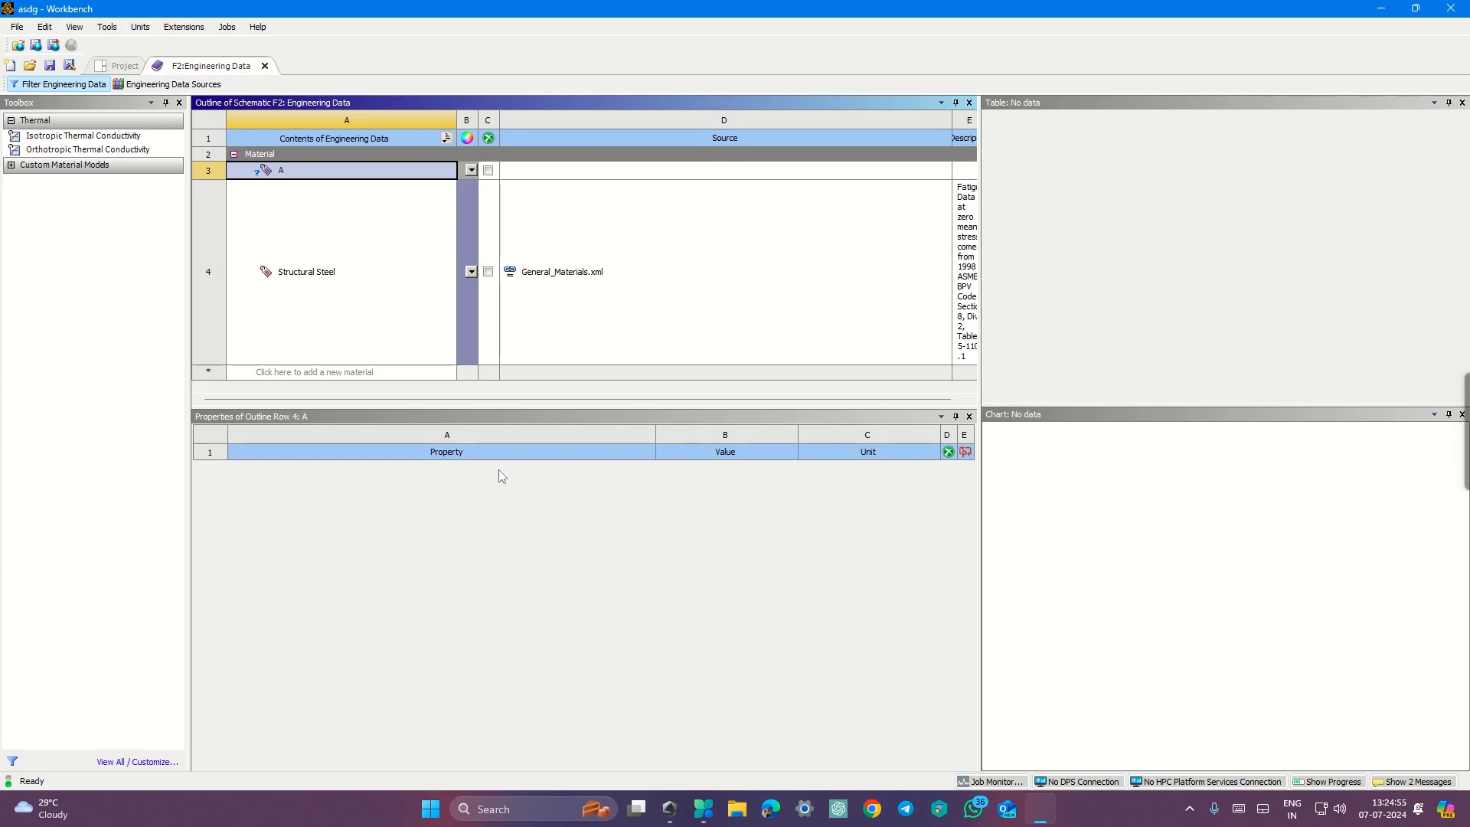
pyautogui.press('ctrl+super+Right')
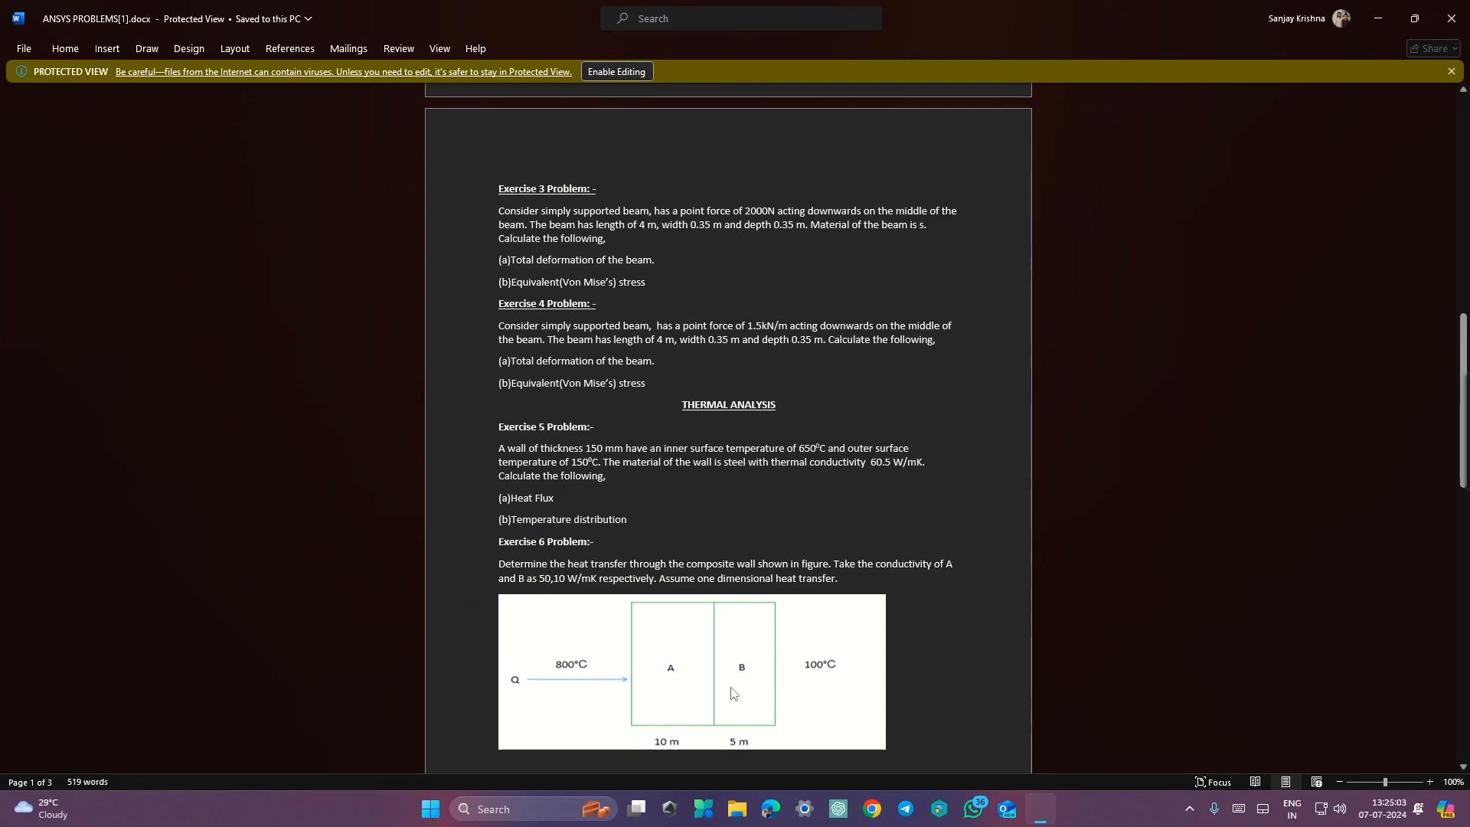
pyautogui.press('ctrl+super+Left')
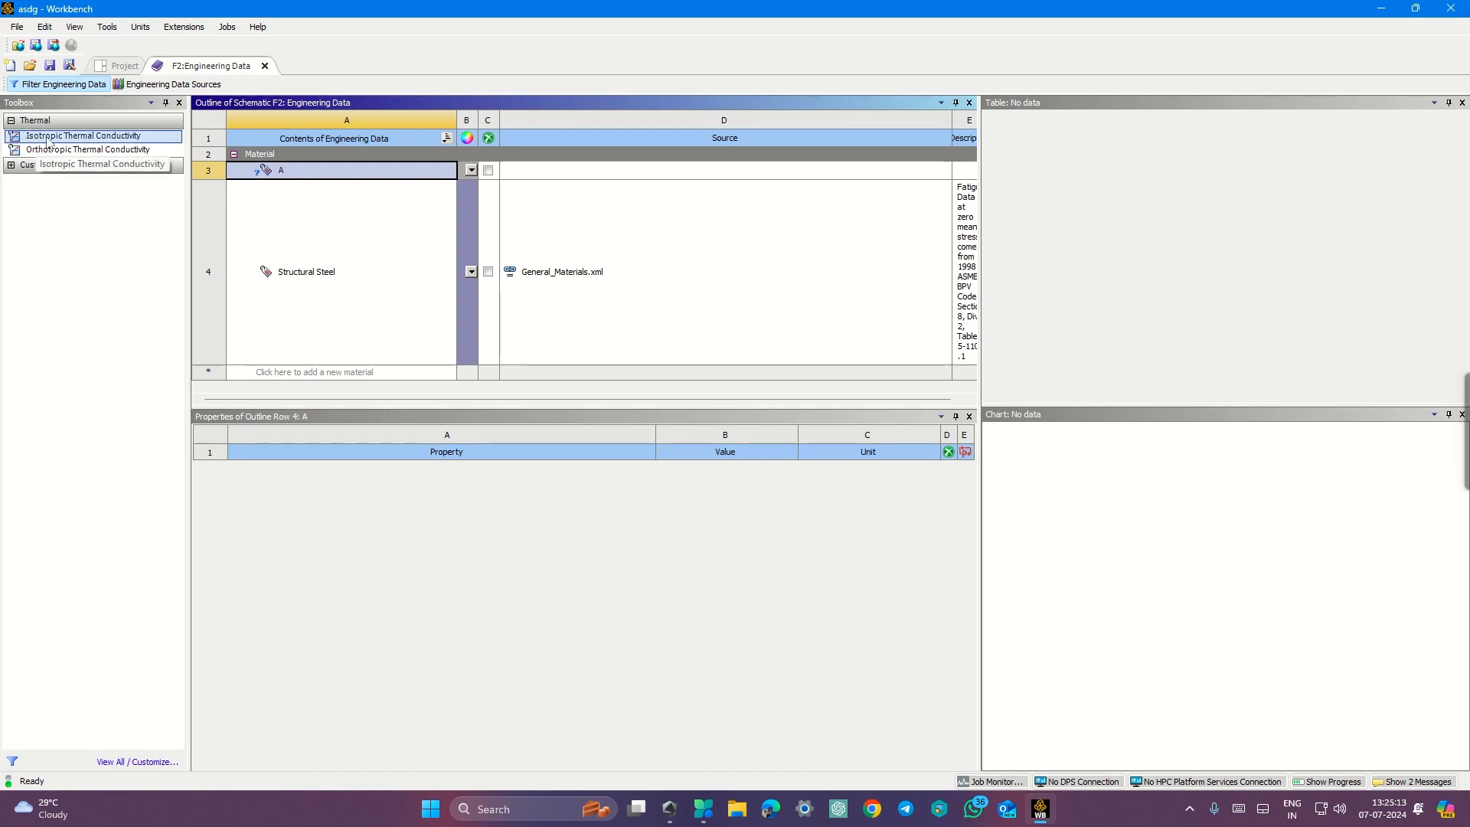
pyautogui.moveTo(46, 139); pyautogui.dragTo(652, 490)
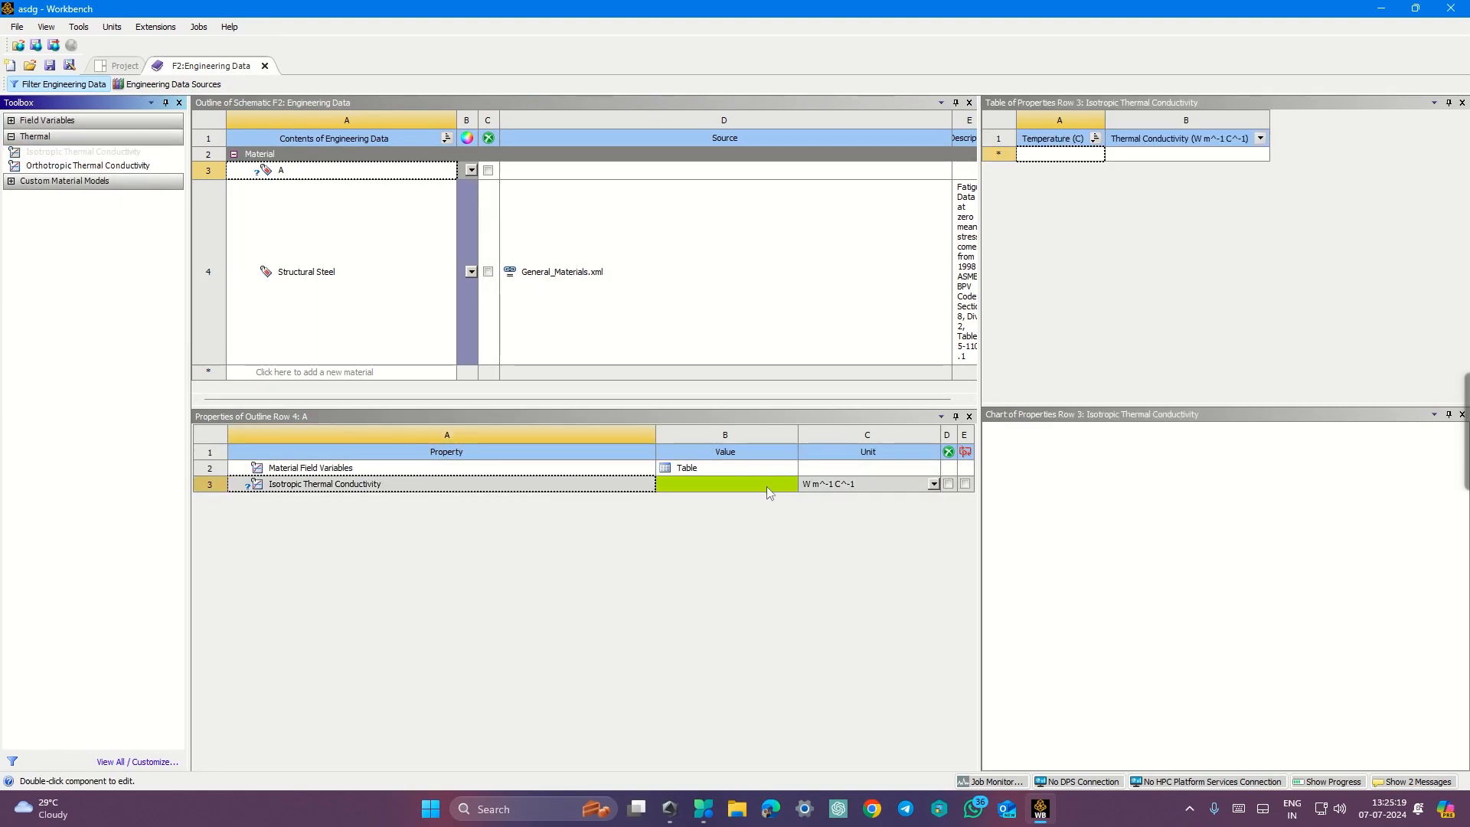
# - Check the conductivity in the Word document and set material A's Isotropic Thermal Conductivity to 50 W m^-1 K^-1
pyautogui.press('ctrl+super+Right')
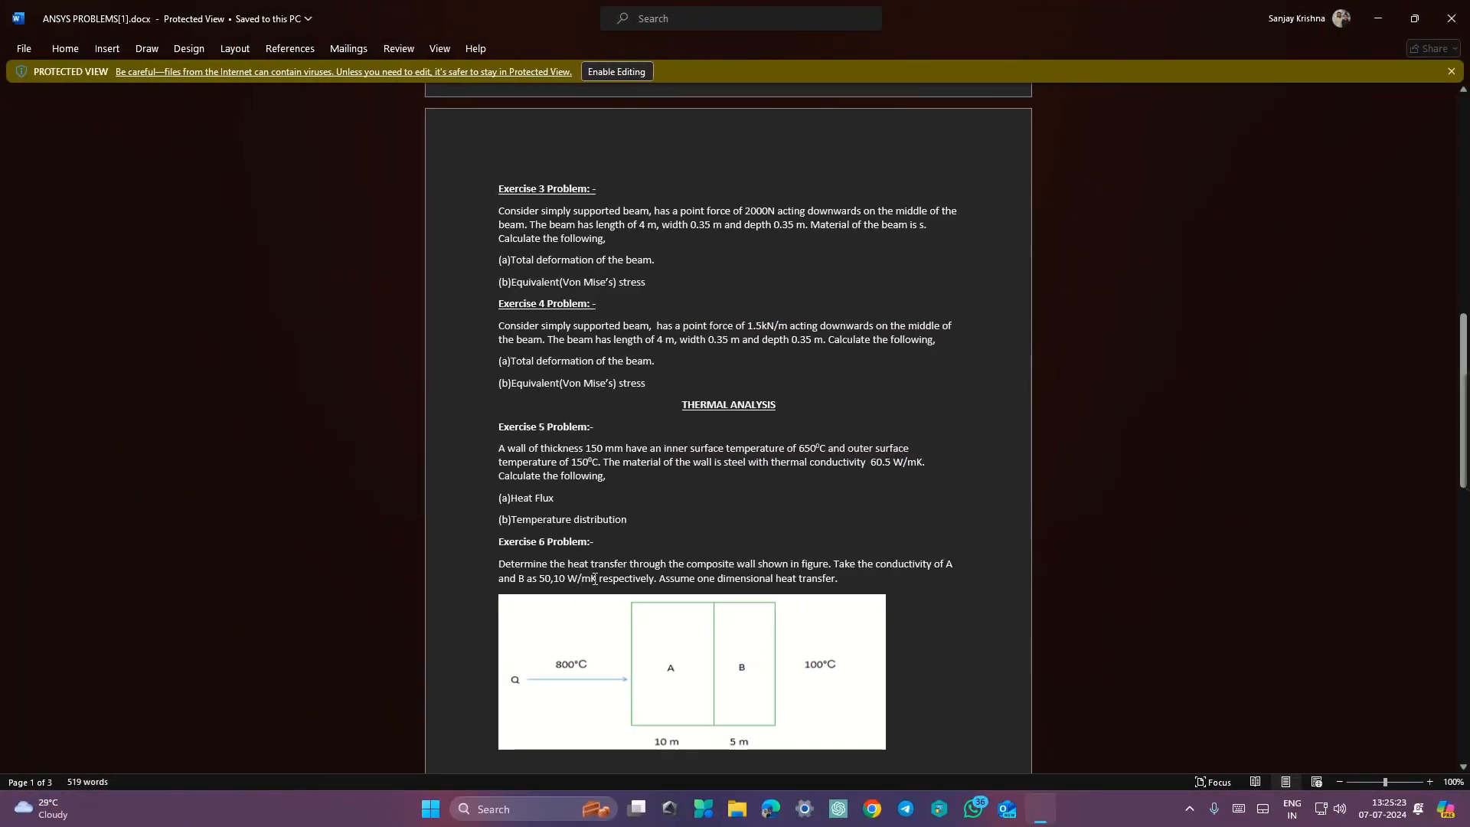
pyautogui.press('ctrl+super+Left')
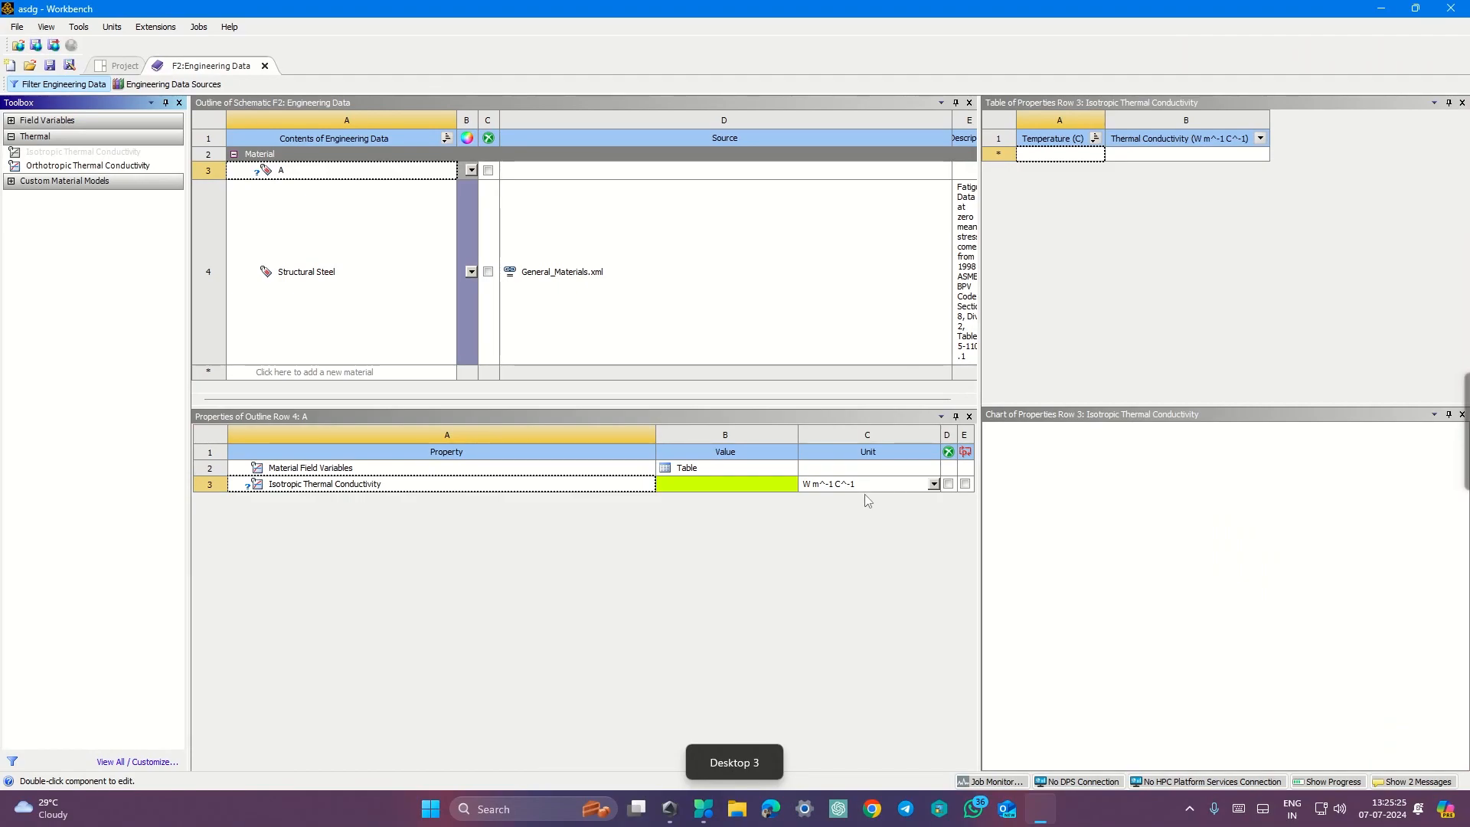
pyautogui.click(933, 483)
pyautogui.click(826, 497)
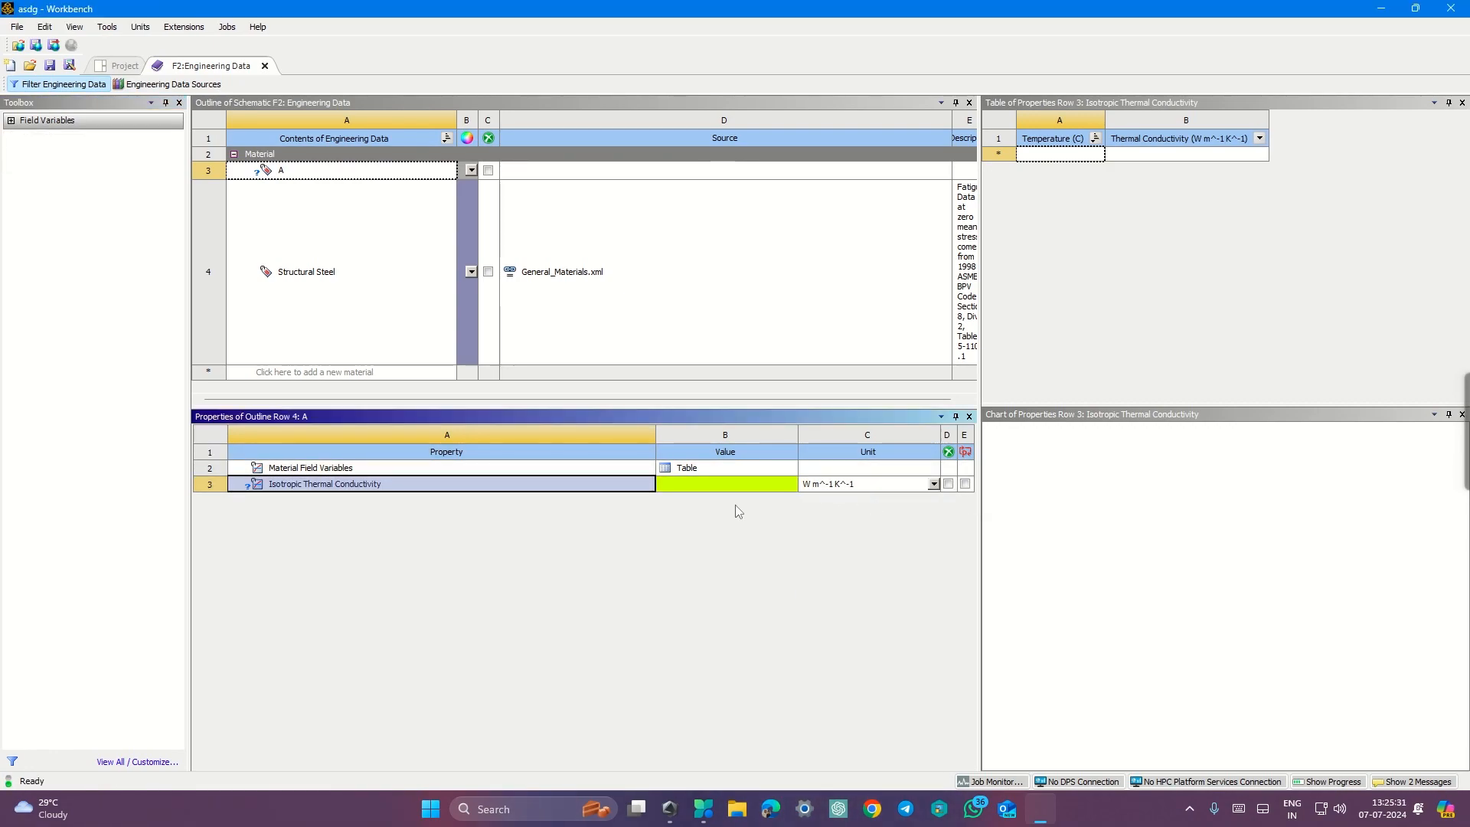
pyautogui.click(729, 483)
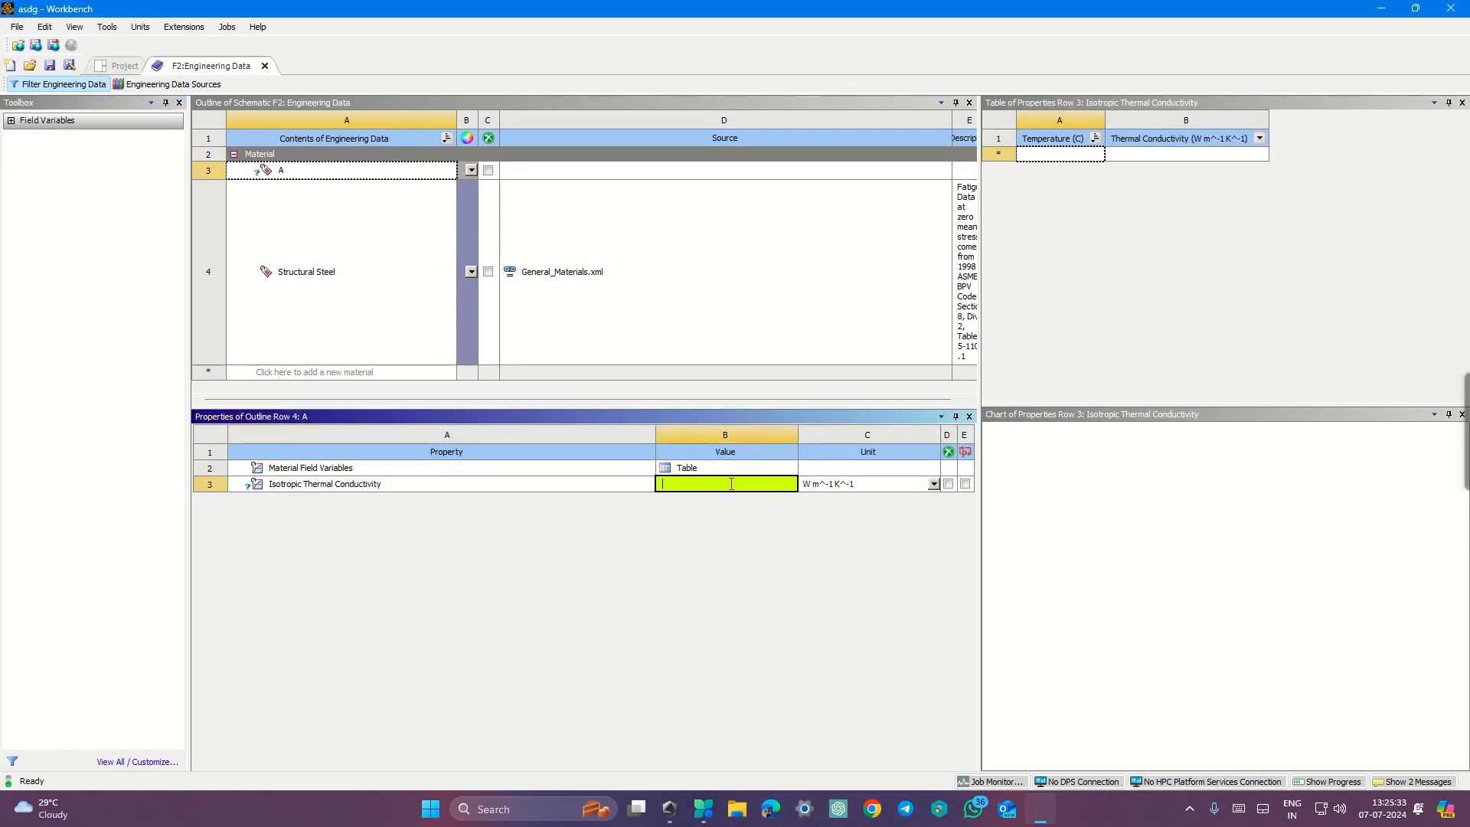
pyautogui.write('50')
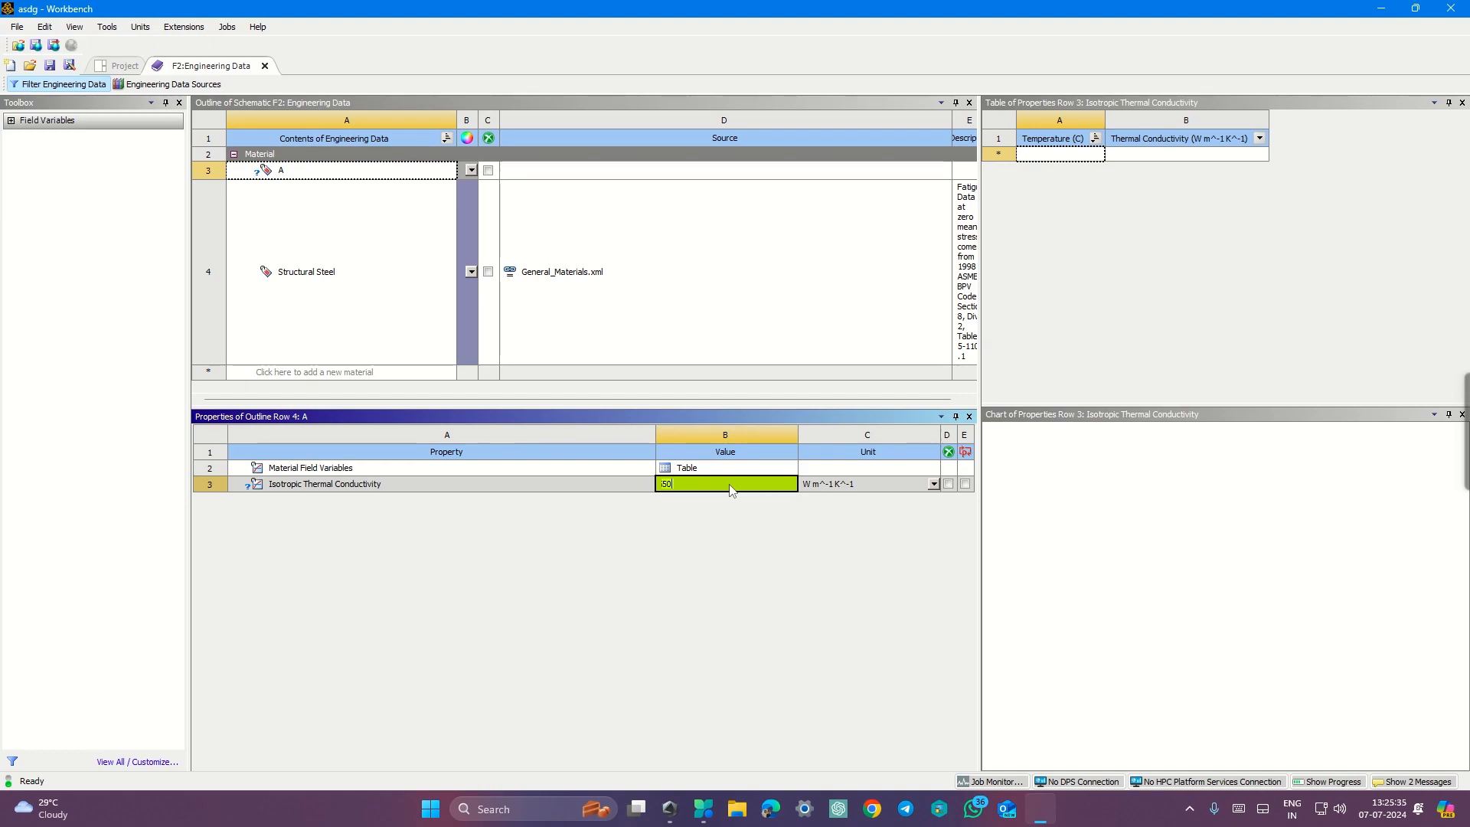
pyautogui.press('Return')
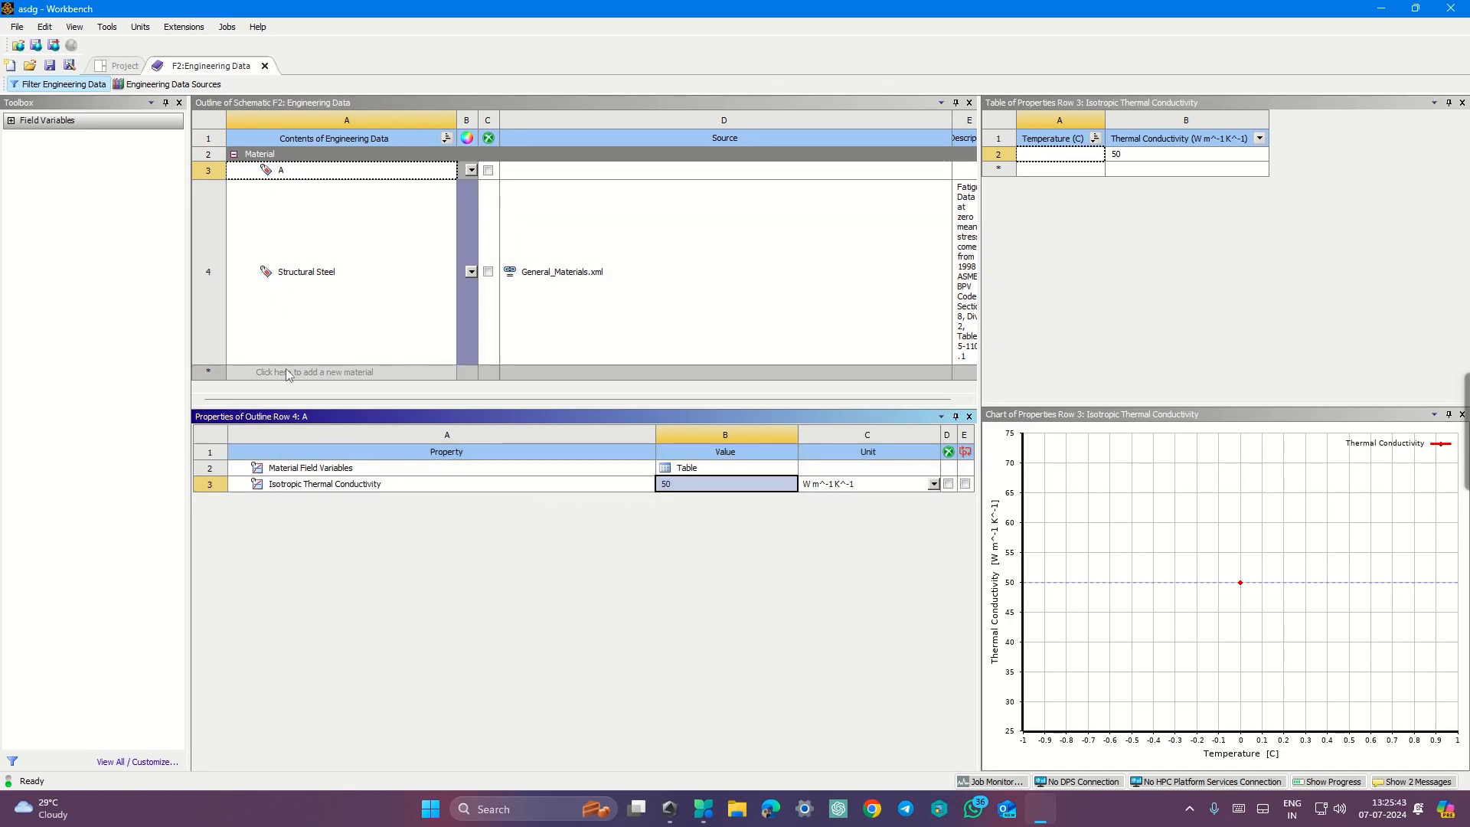
# - Add a new material named B and give it an Isotropic Thermal Conductivity property
pyautogui.click(287, 371)
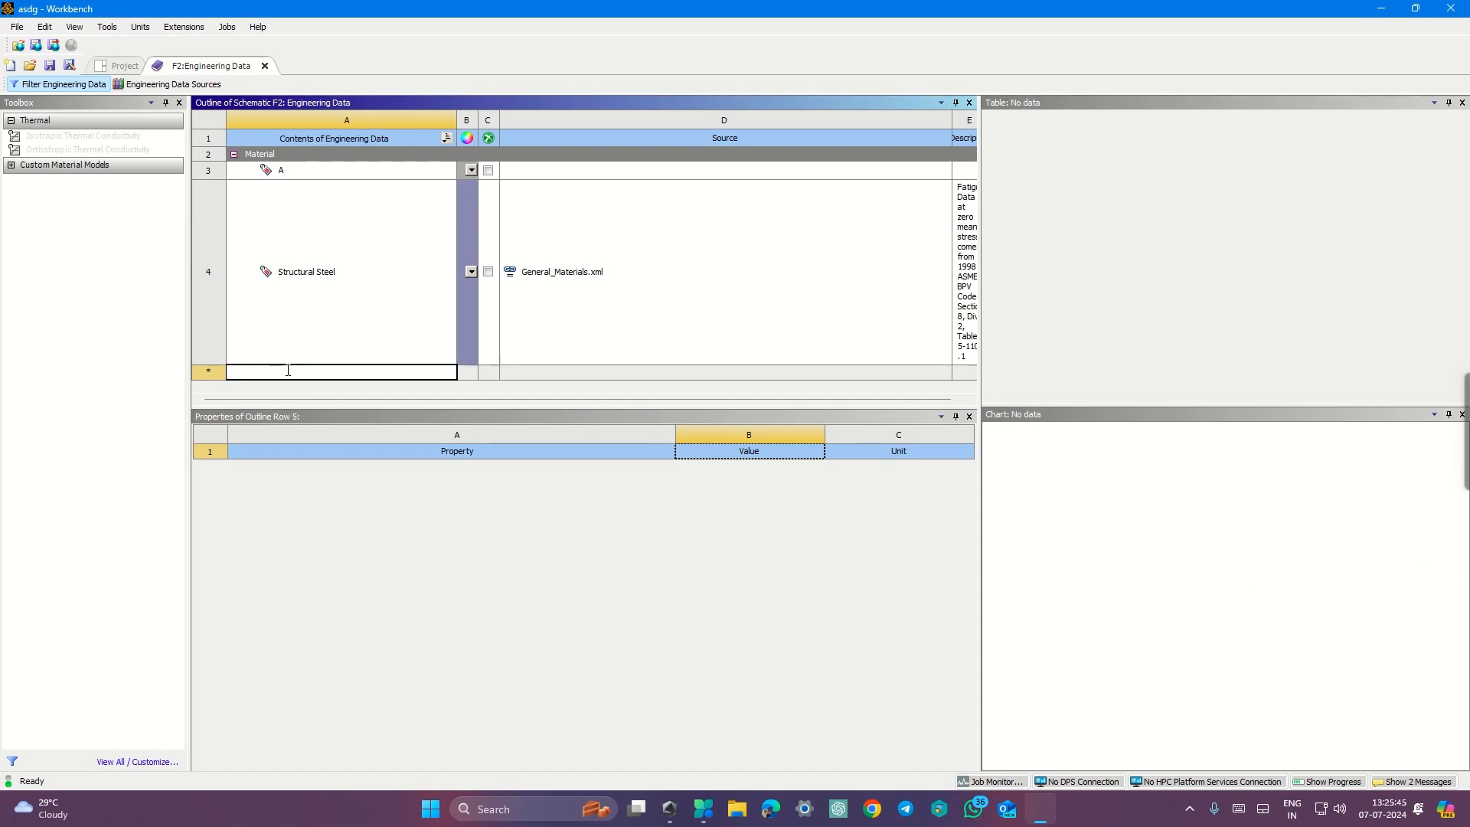
pyautogui.write('B')
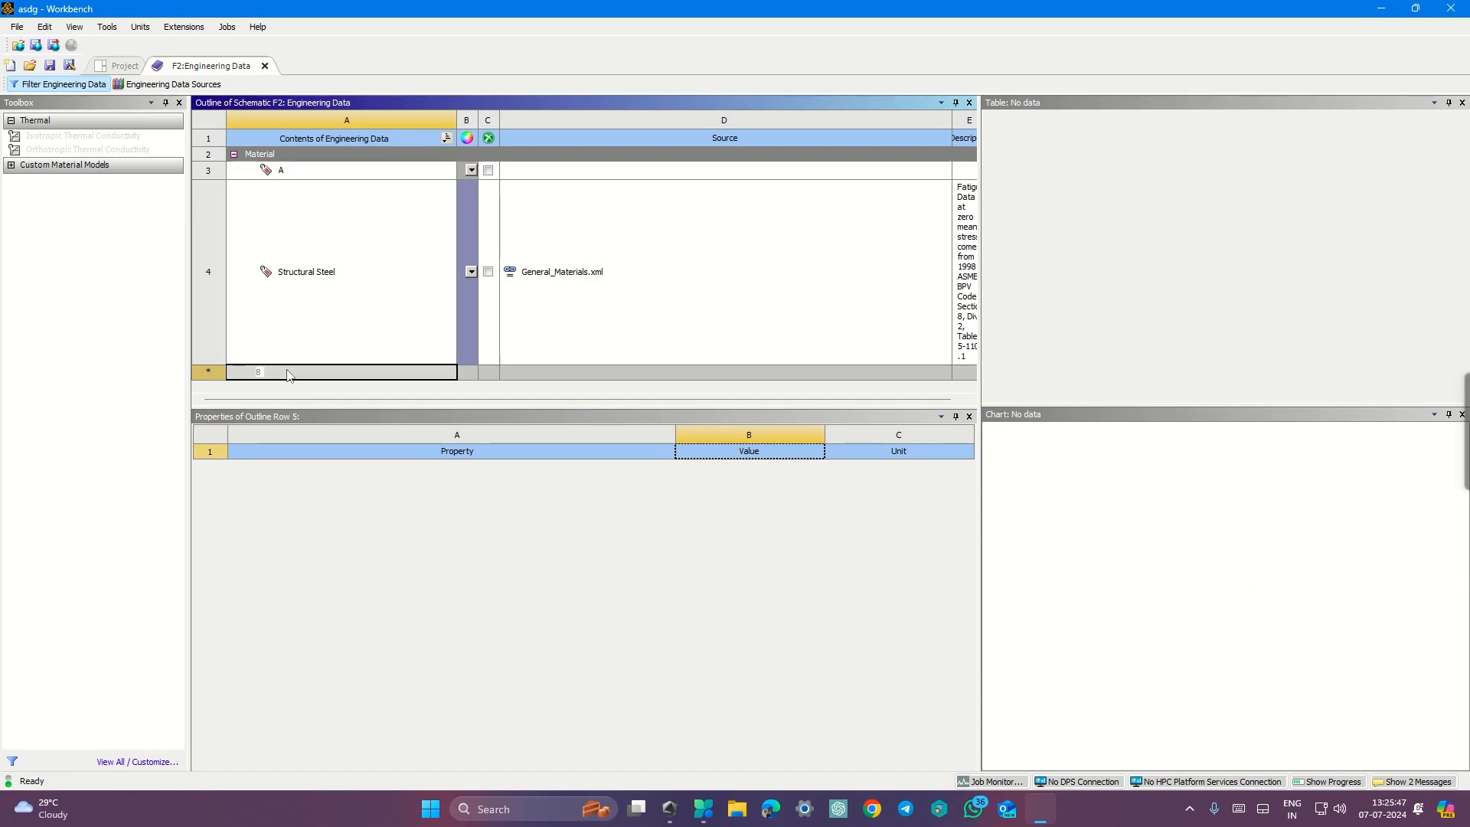
pyautogui.press('Return')
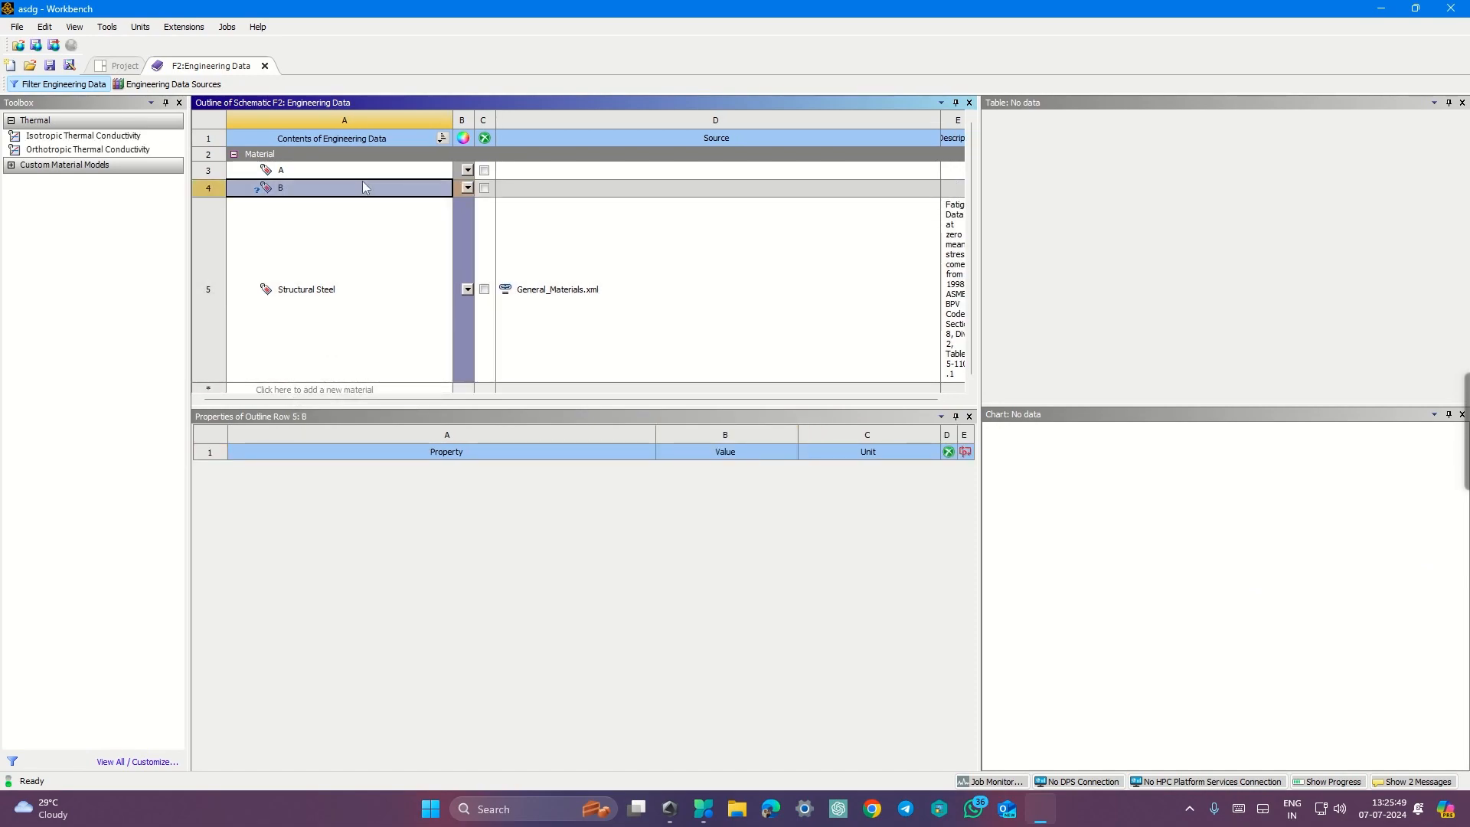
pyautogui.moveTo(83, 136); pyautogui.dragTo(461, 459)
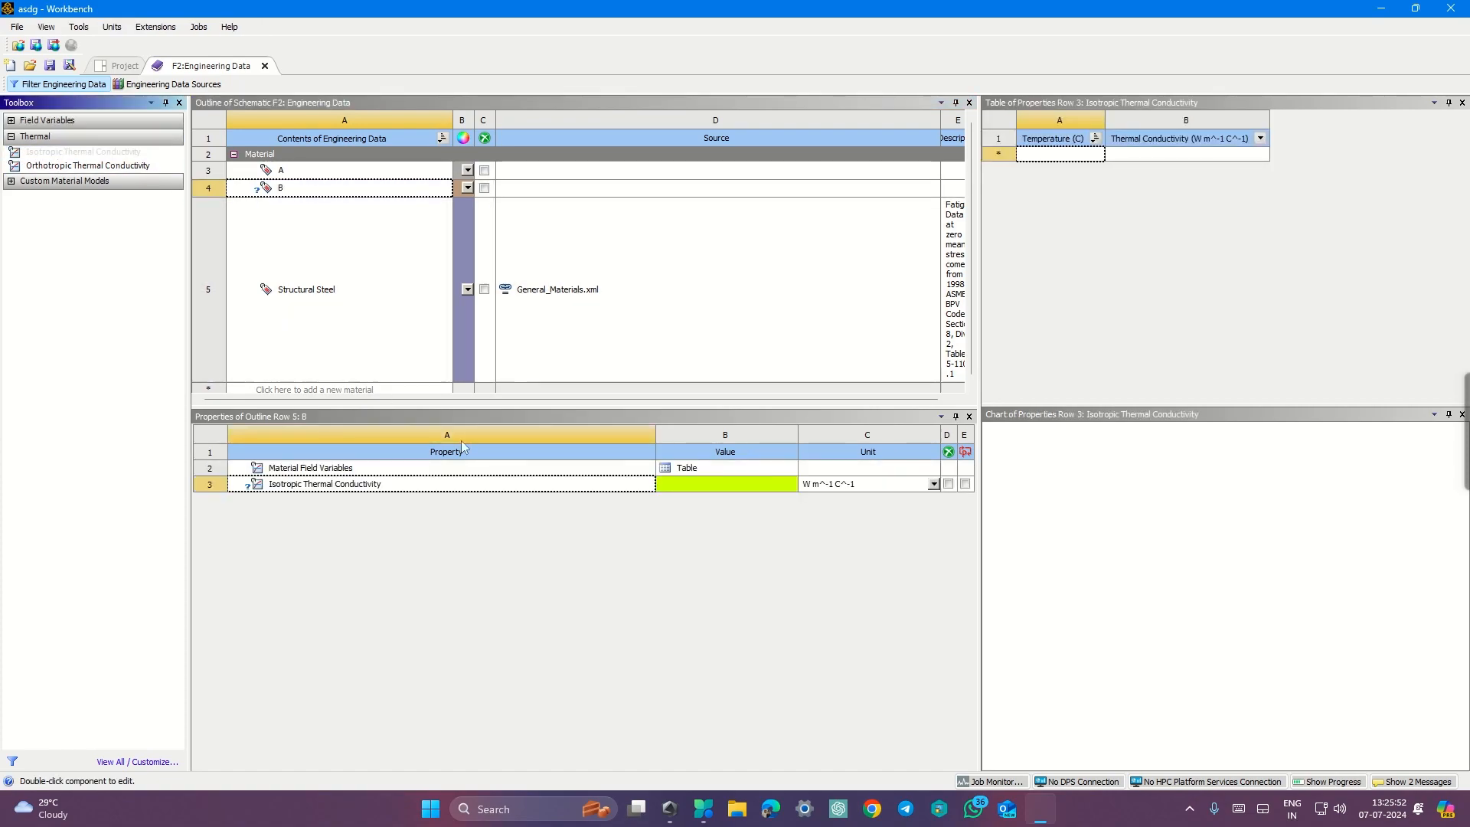
# - Set material B's Isotropic Thermal Conductivity to 10 with the unit W m^-1 K^-1
pyautogui.click(933, 484)
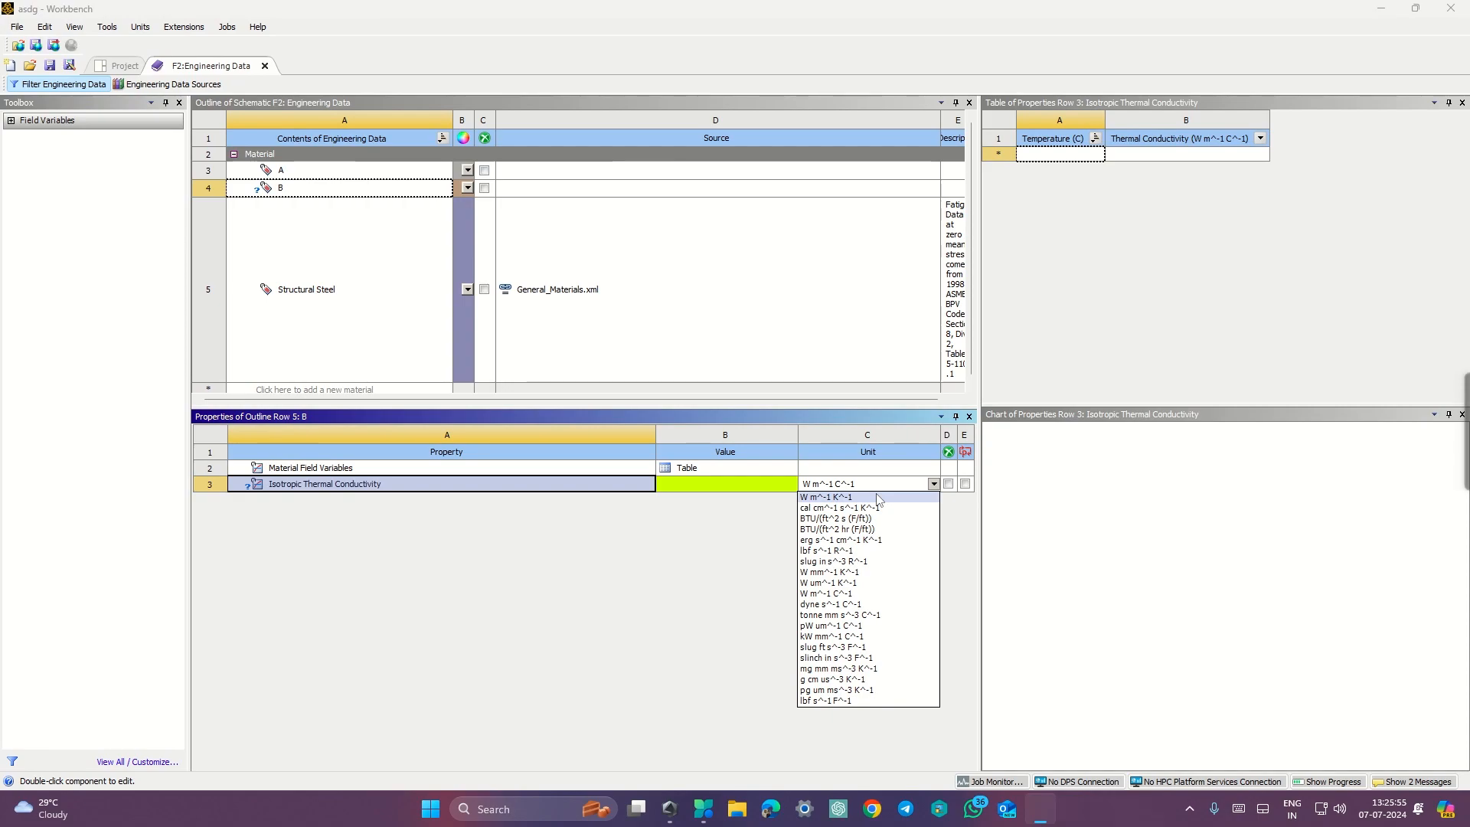
pyautogui.click(827, 497)
pyautogui.click(756, 484)
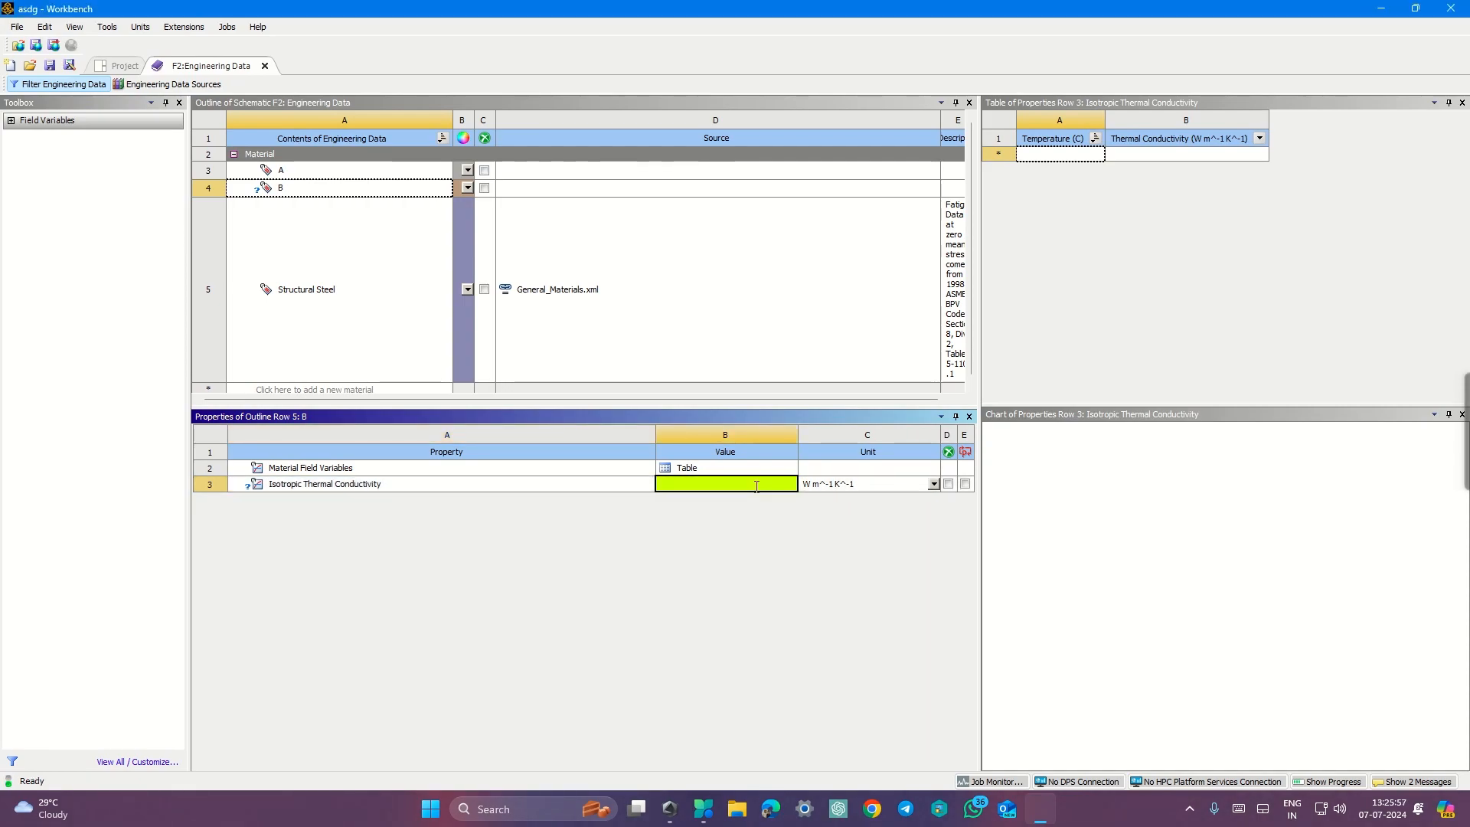
pyautogui.write('10')
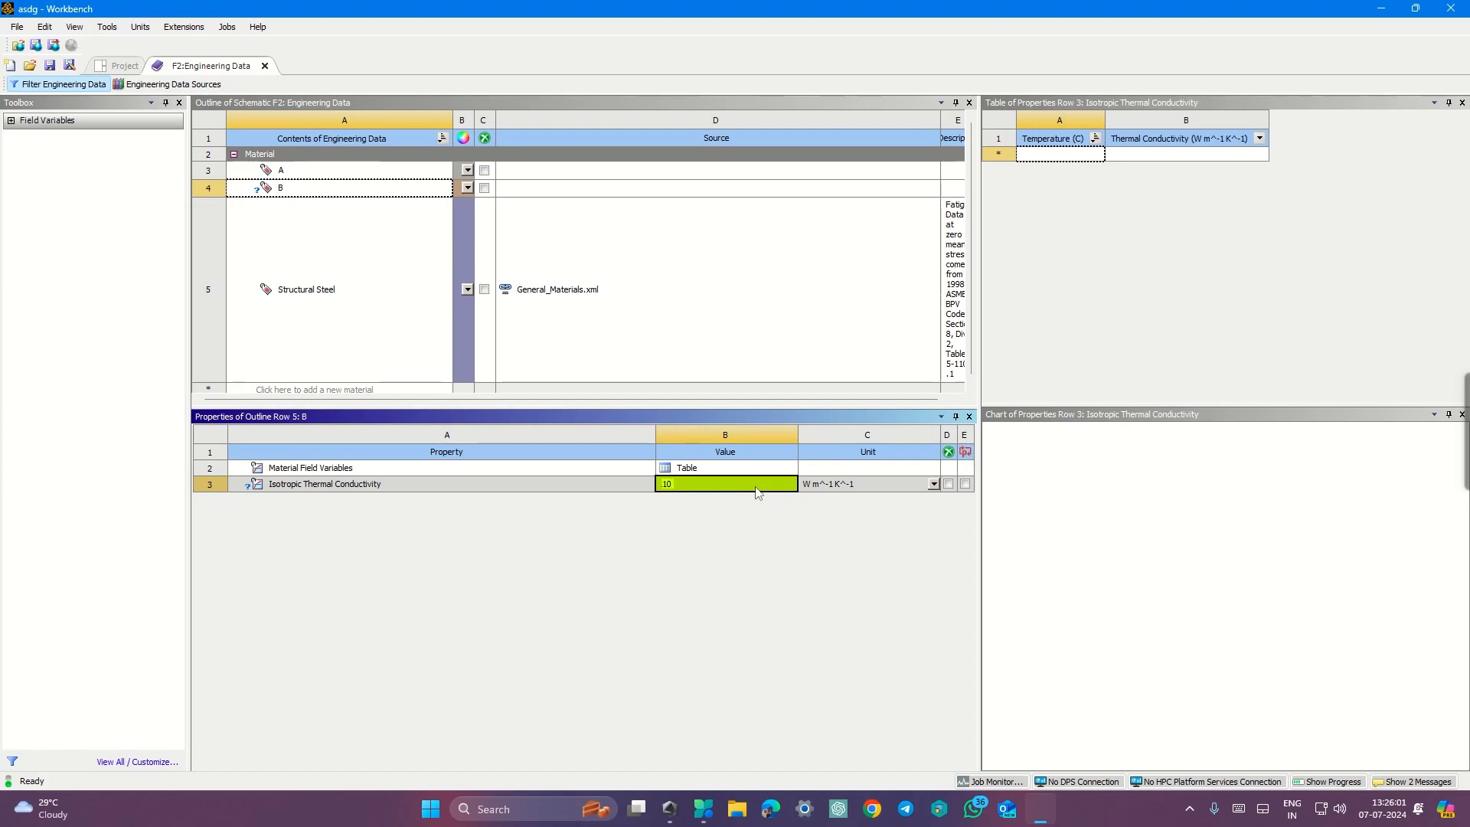
pyautogui.press('Return')
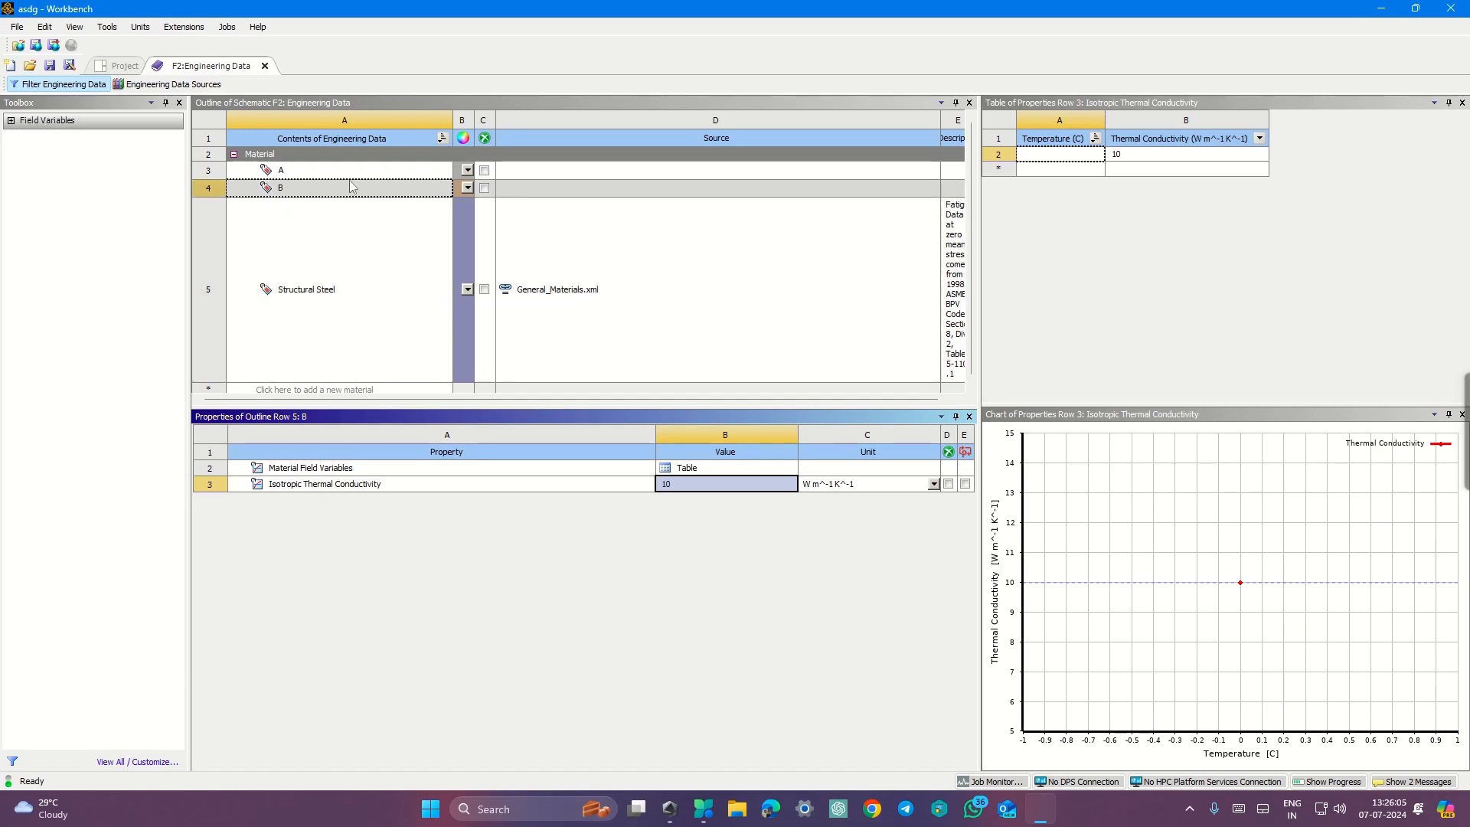
# - Return to the project schematic and open the geometry of Steady-State Thermal system F in DesignModeler
pyautogui.click(125, 66)
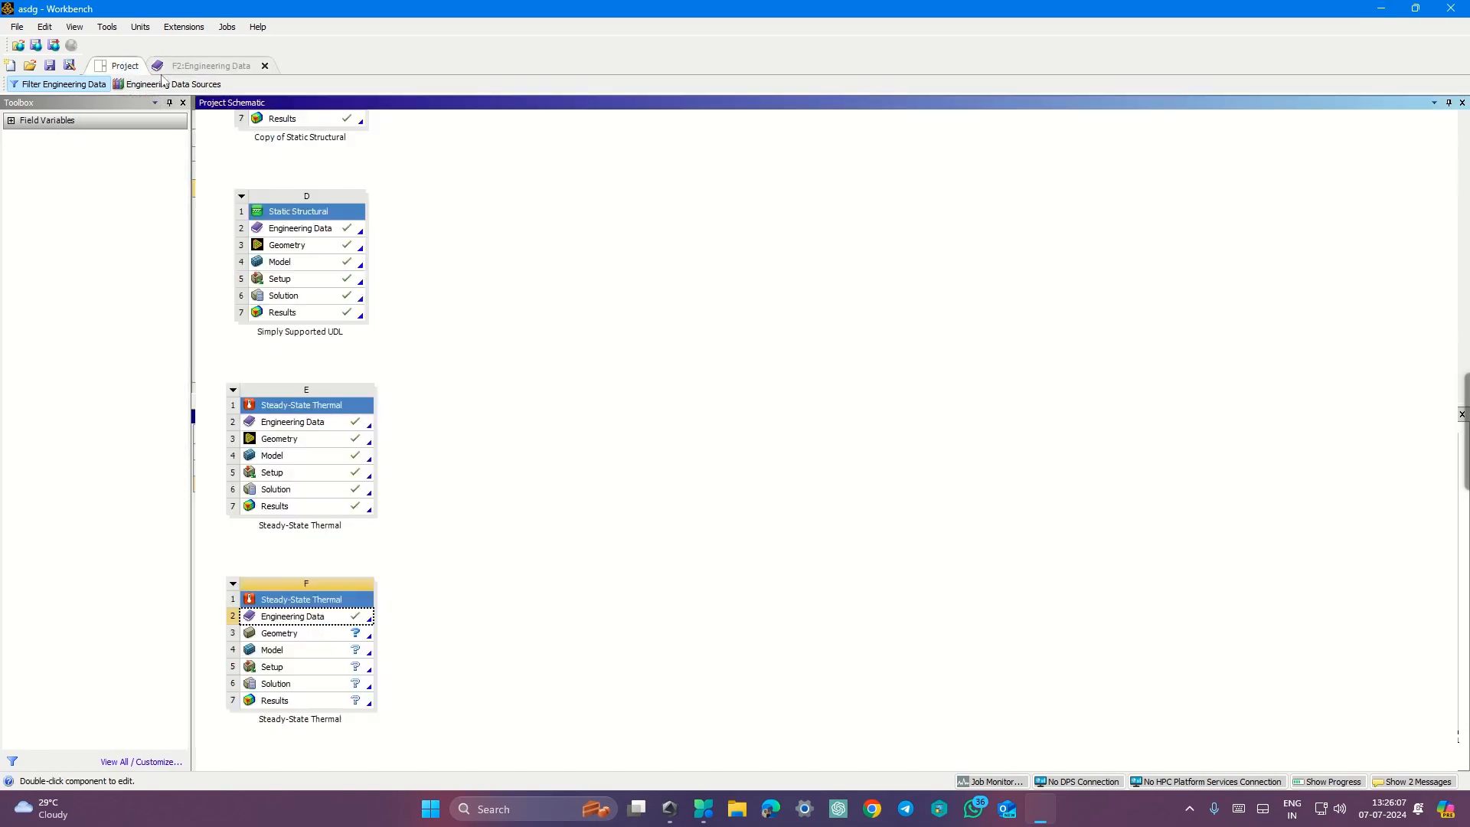
pyautogui.rightClick(334, 637)
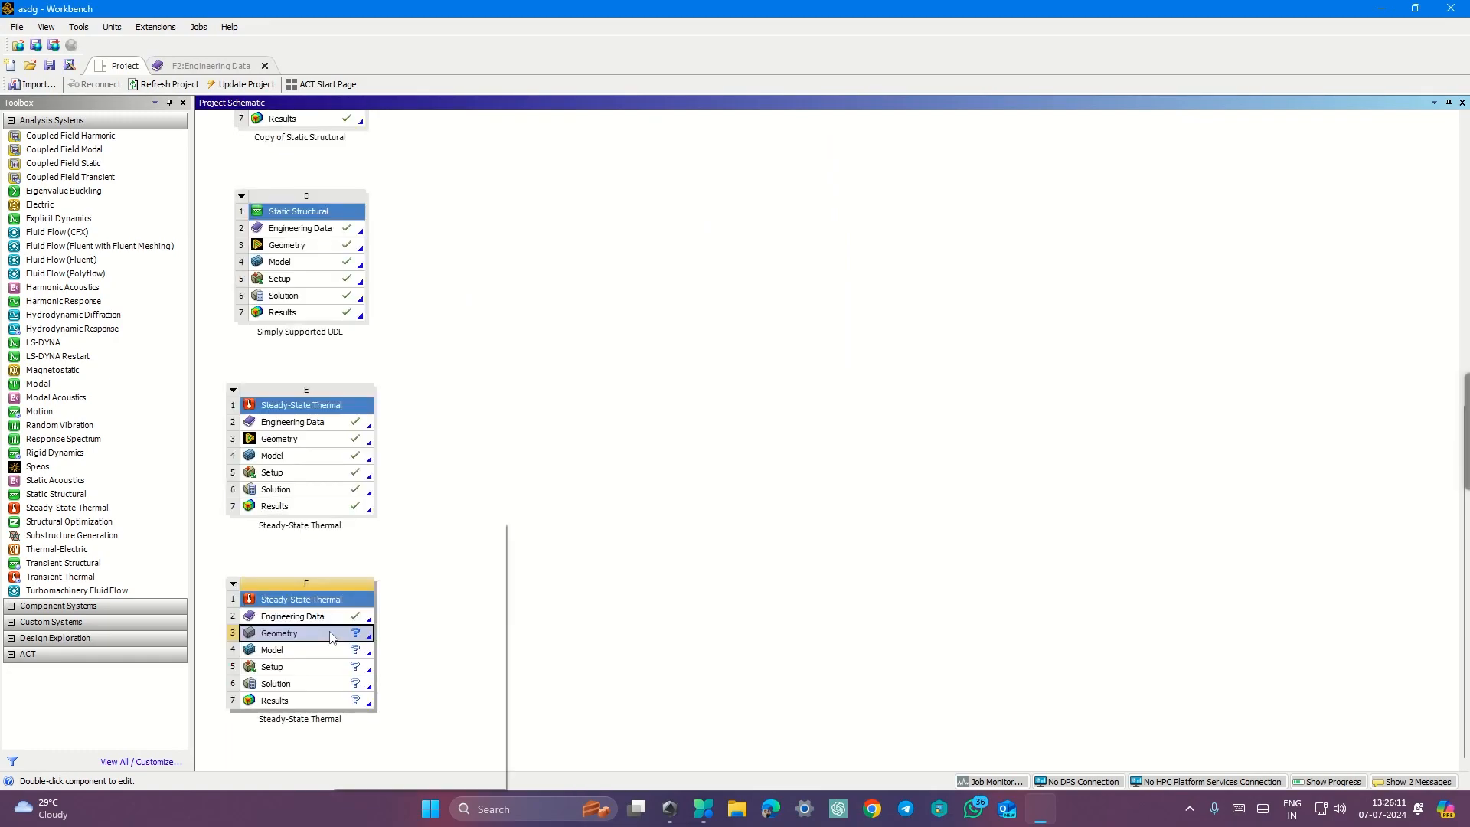
pyautogui.click(394, 565)
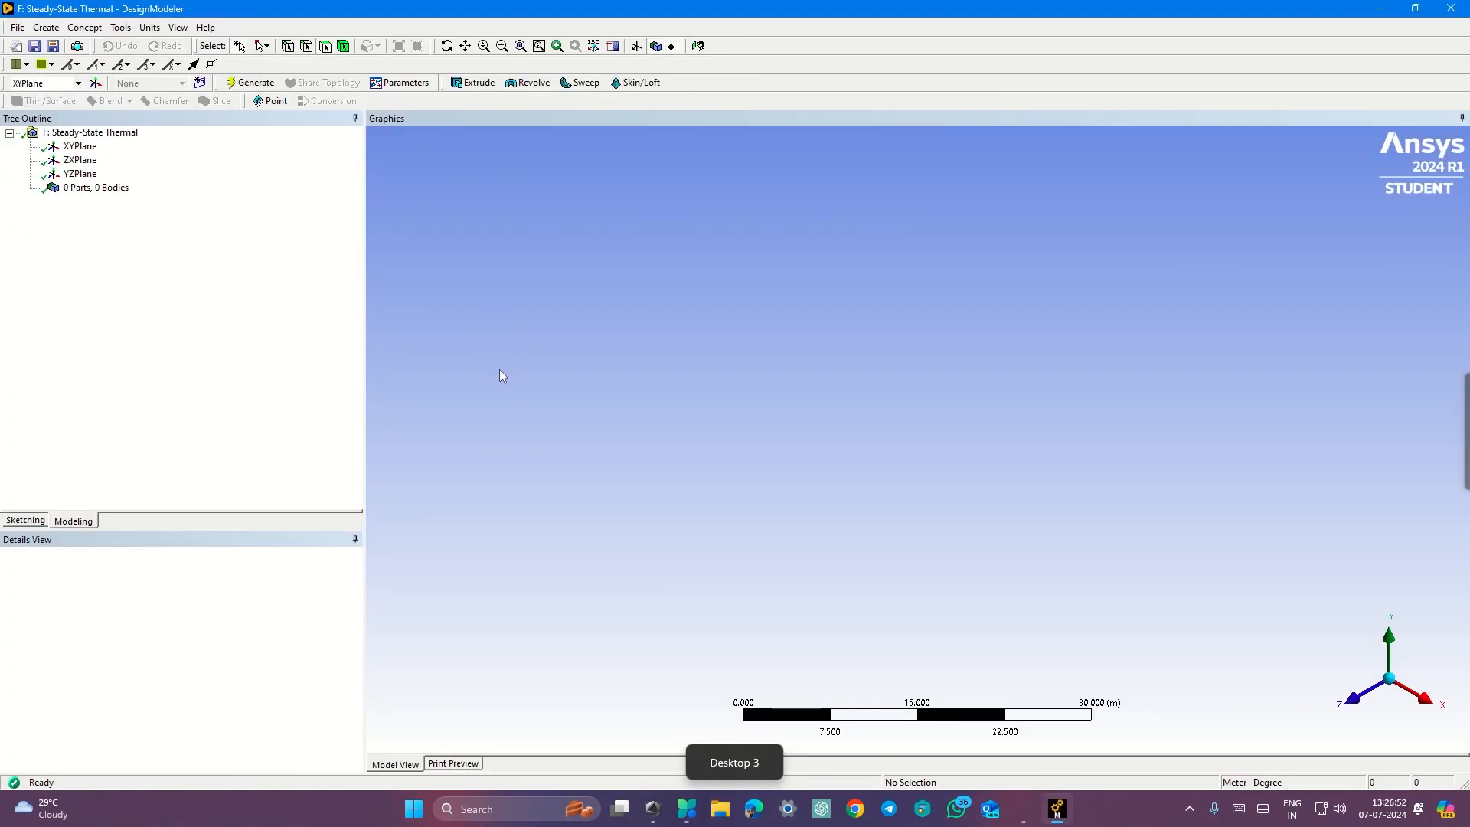
# - Check the composite wall figure in the Word document and sketch a rectangle about 13.1 m by 12.5 m from the origin on the XYPlane
pyautogui.click(90, 147)
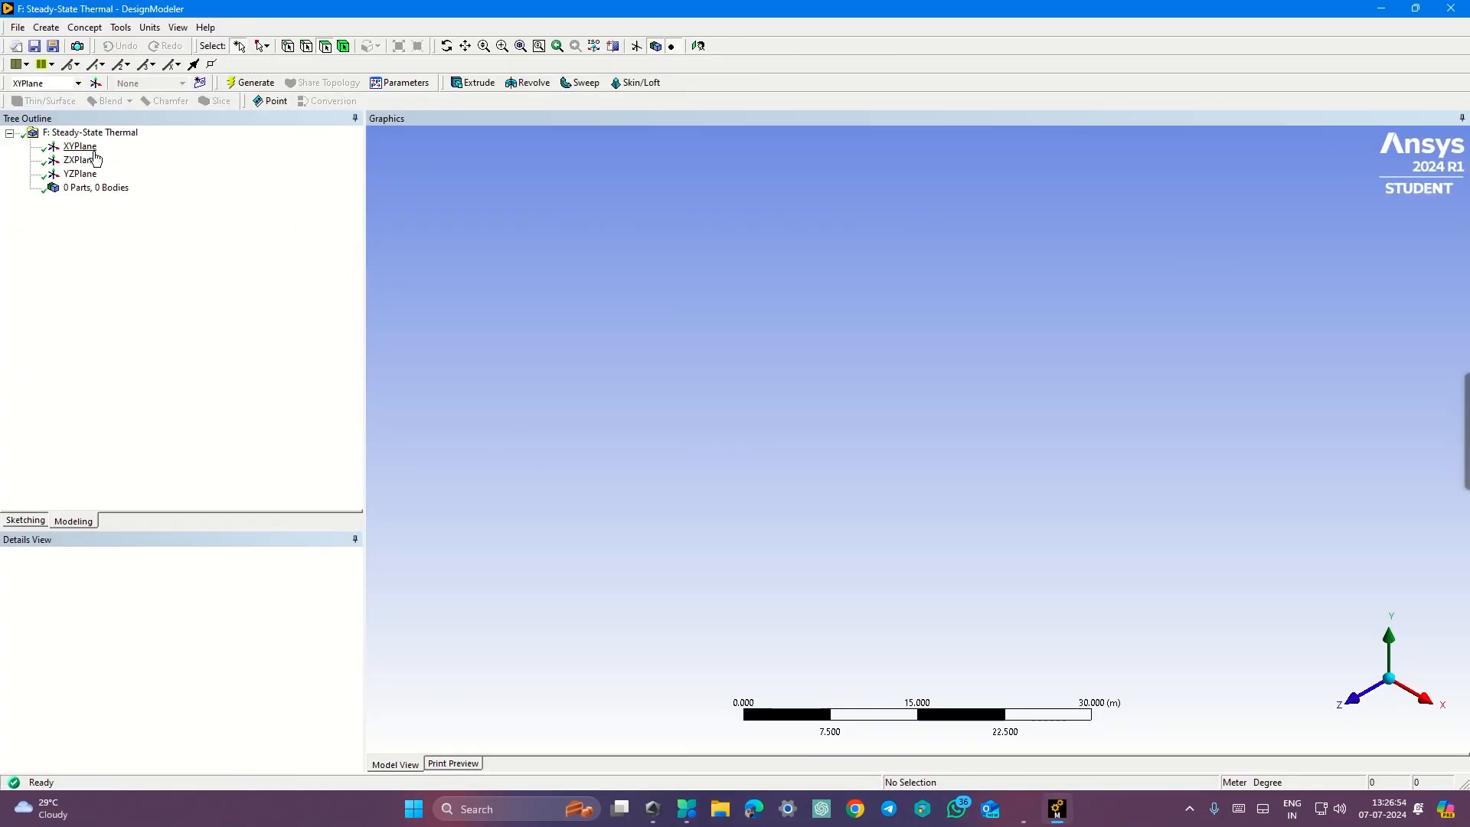
pyautogui.click(697, 46)
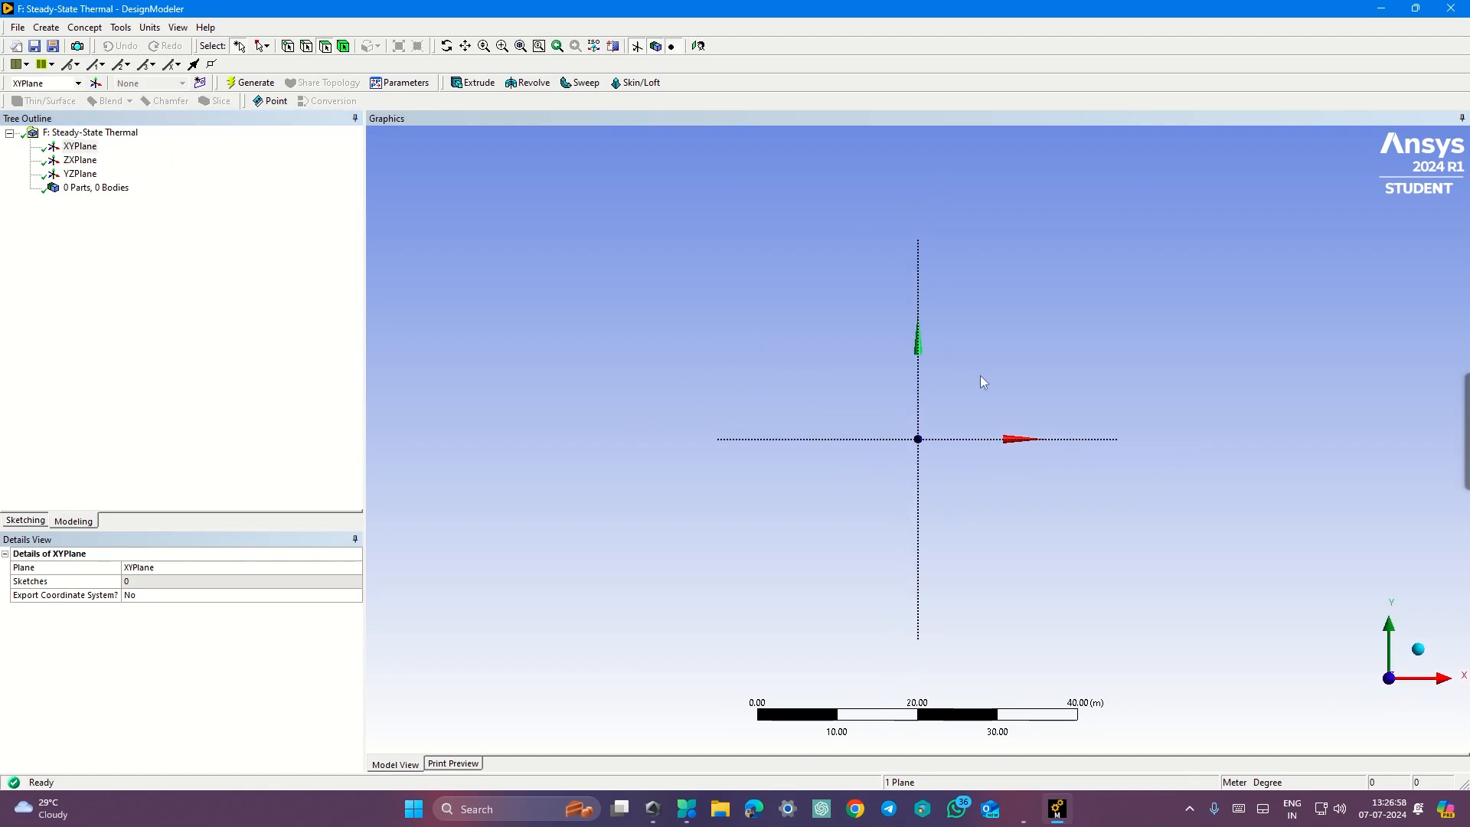
pyautogui.press('ctrl+super+Right')
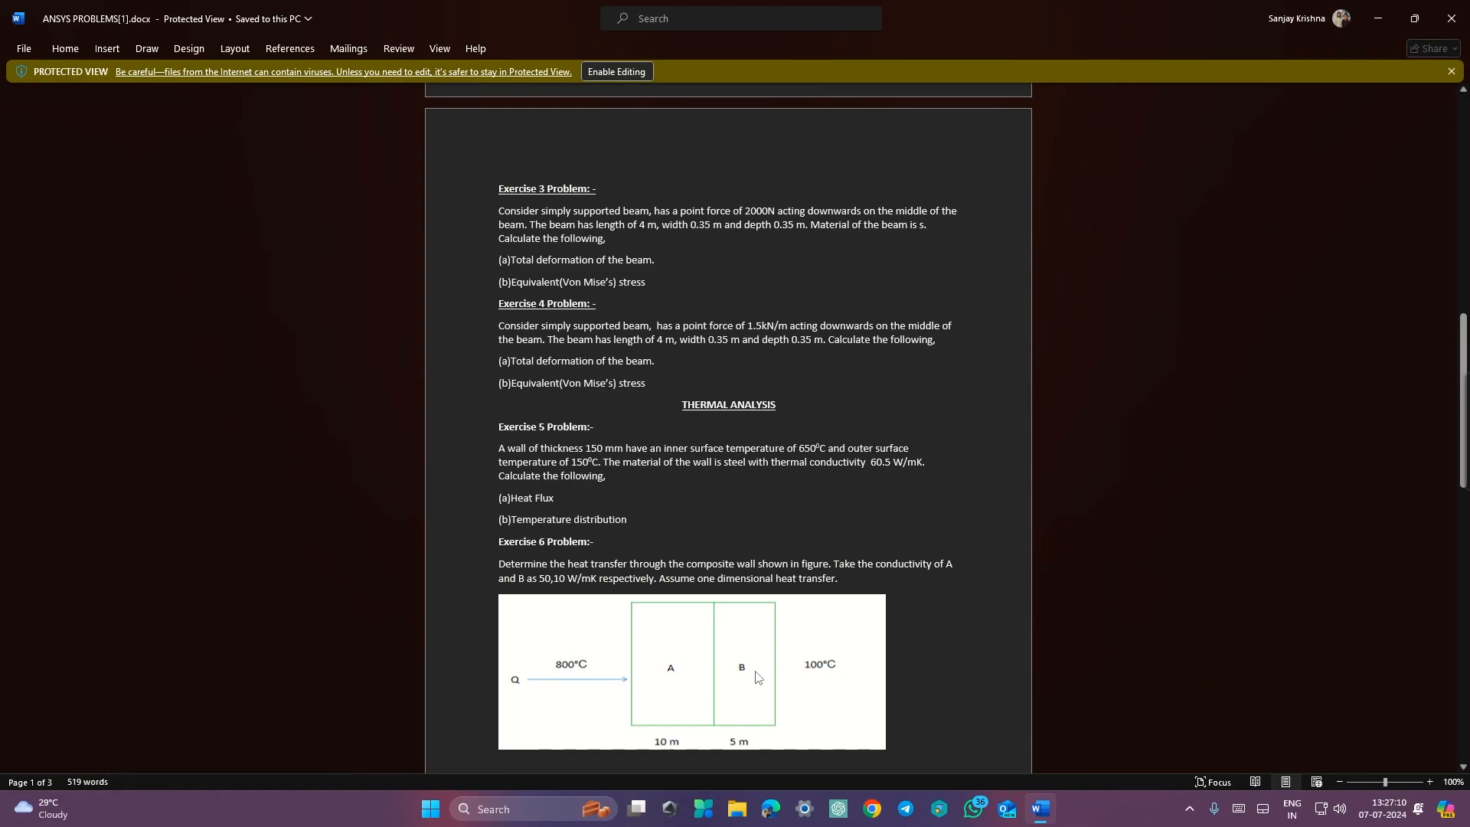
pyautogui.press('ctrl+super+Right')
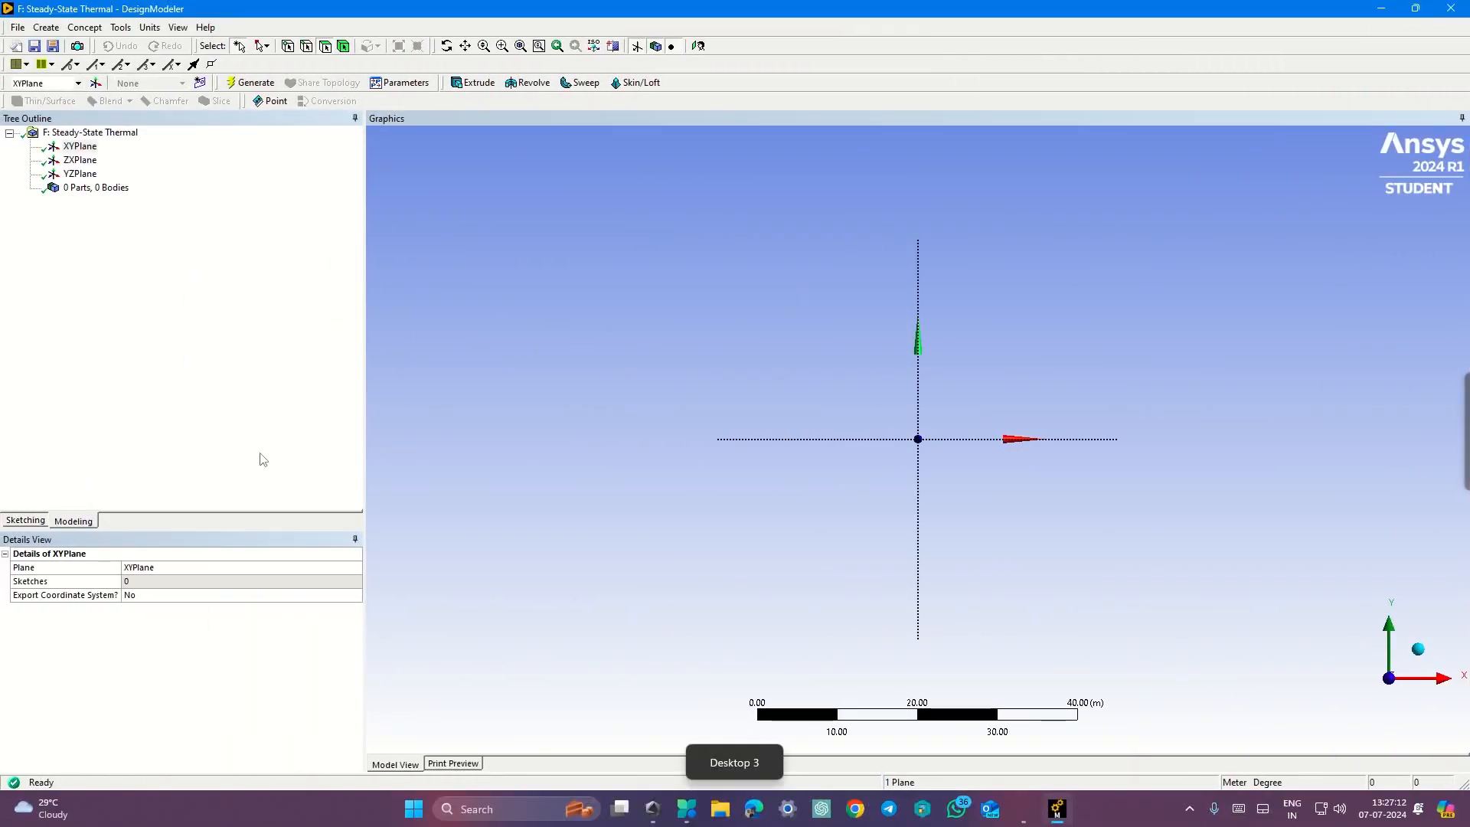
pyautogui.click(26, 520)
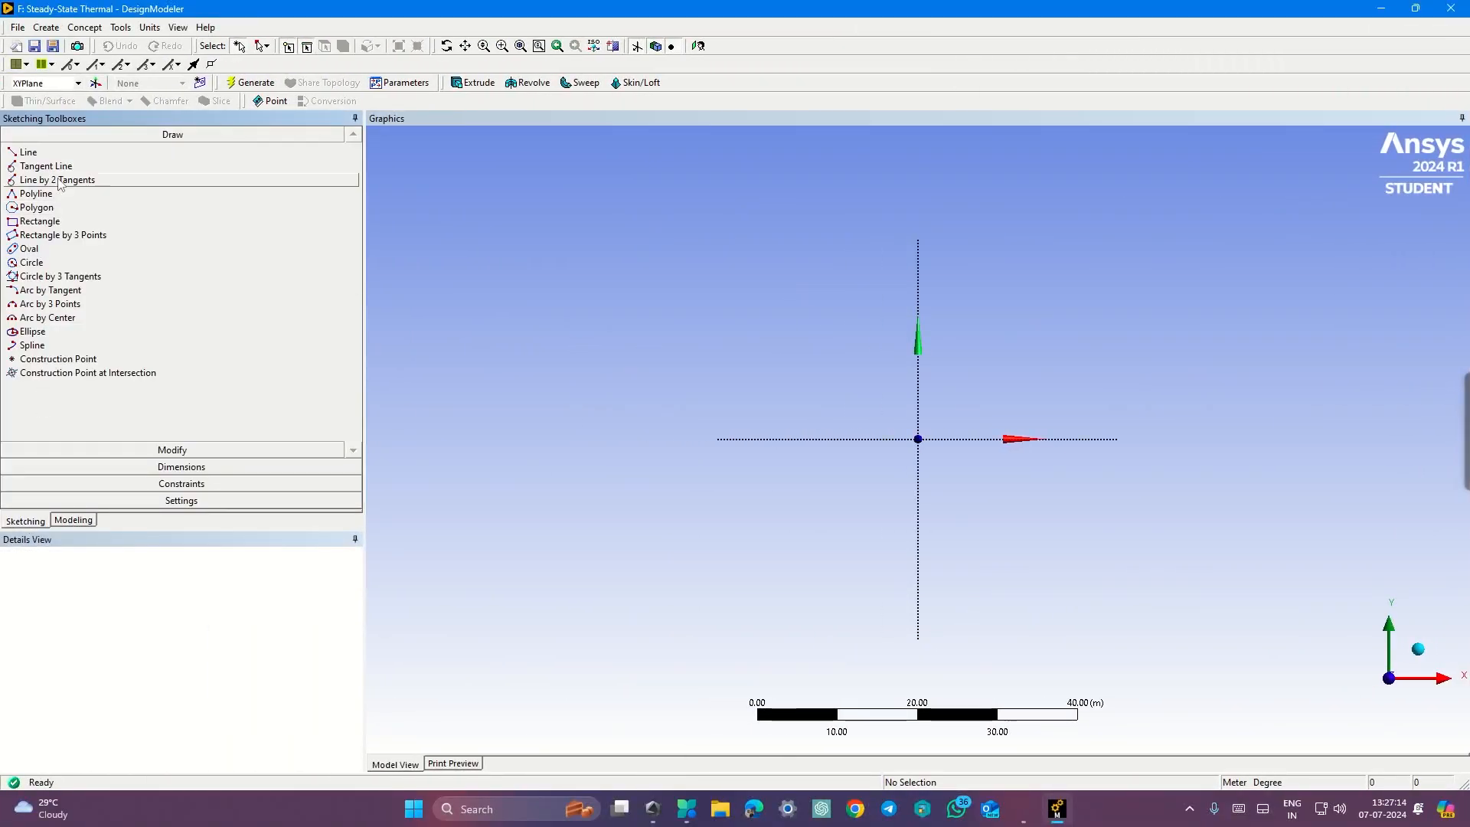
pyautogui.click(38, 221)
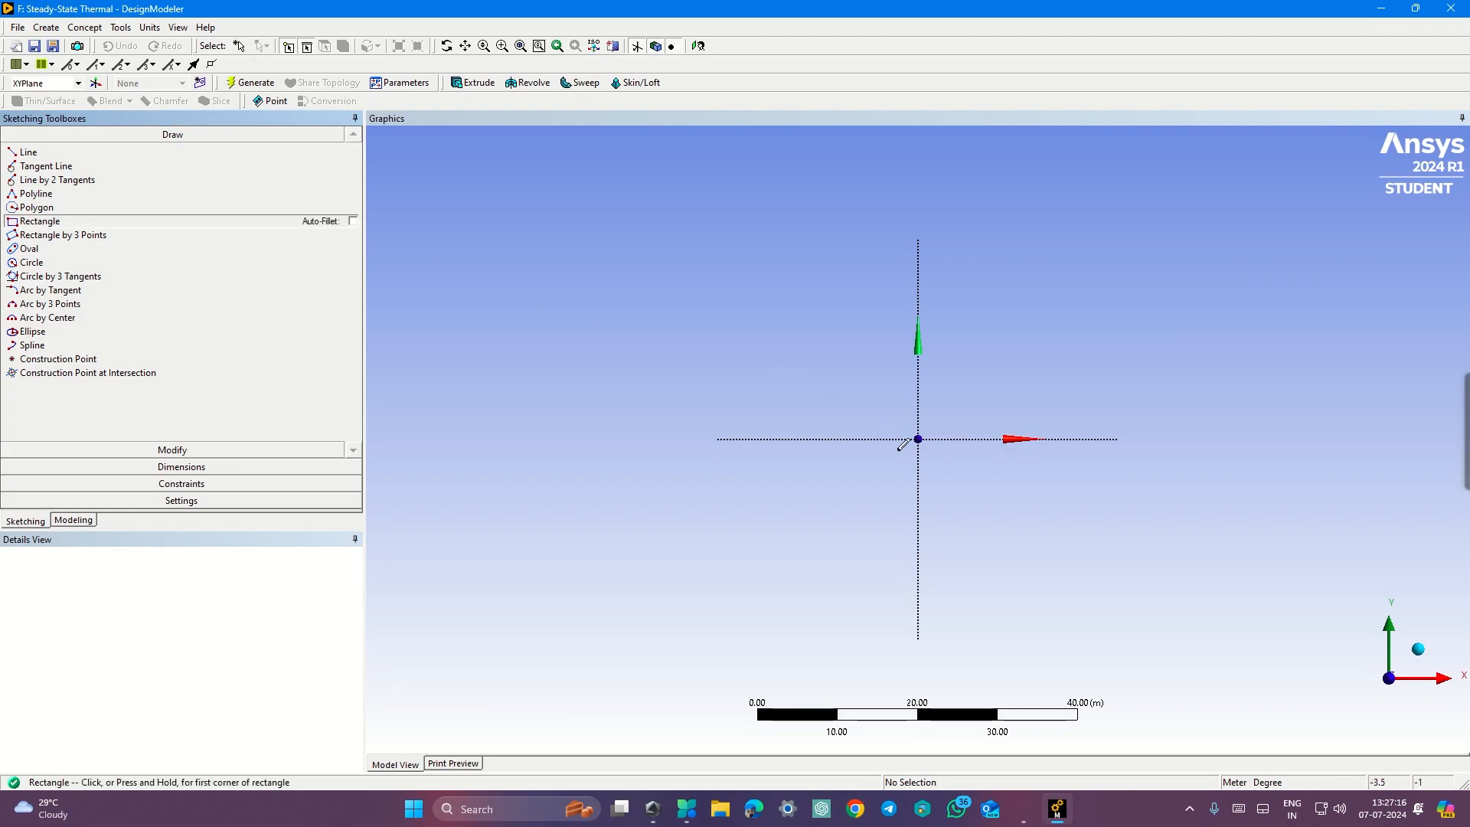
pyautogui.click(919, 437)
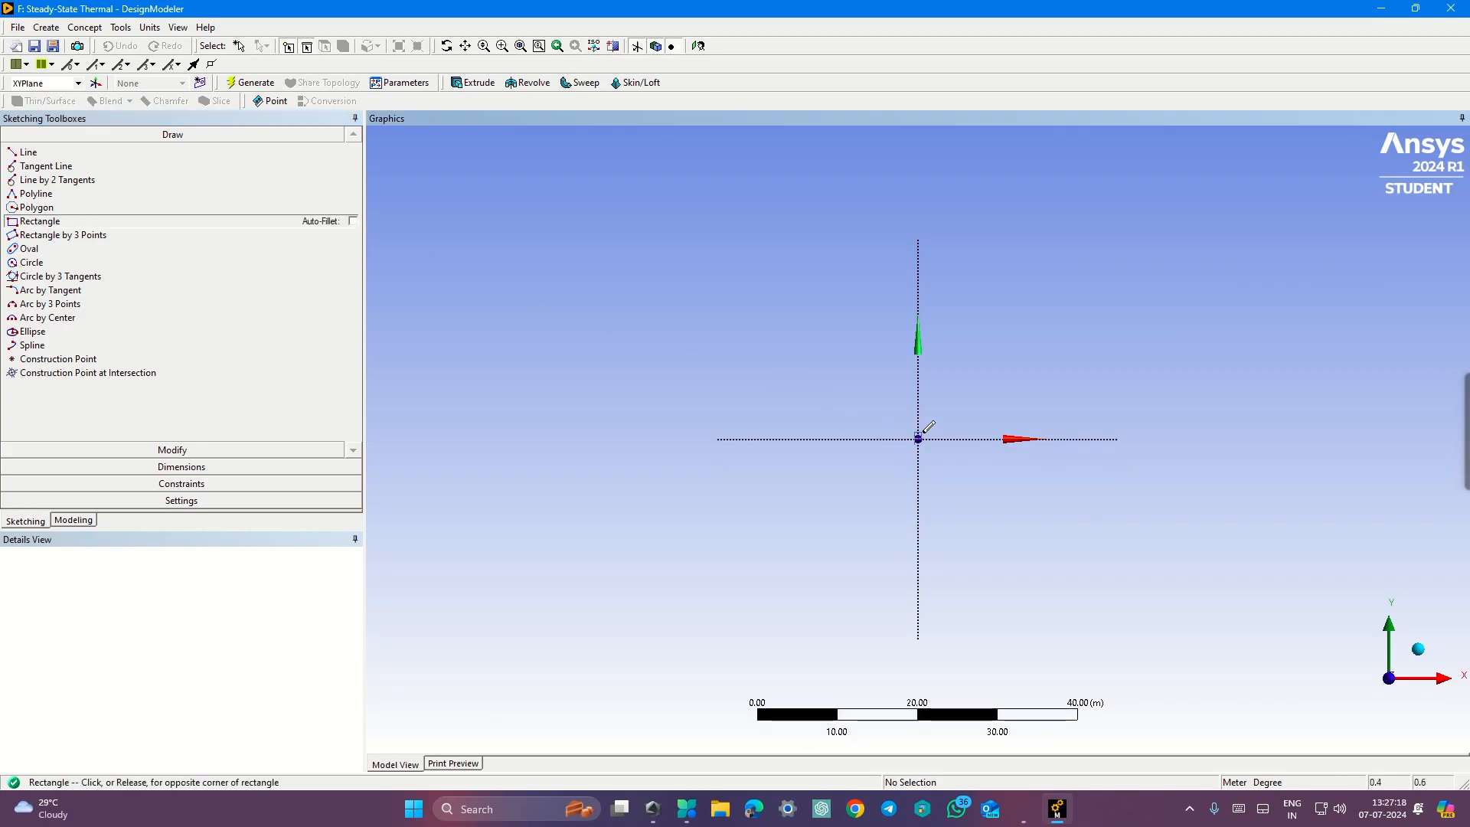
pyautogui.click(1023, 339)
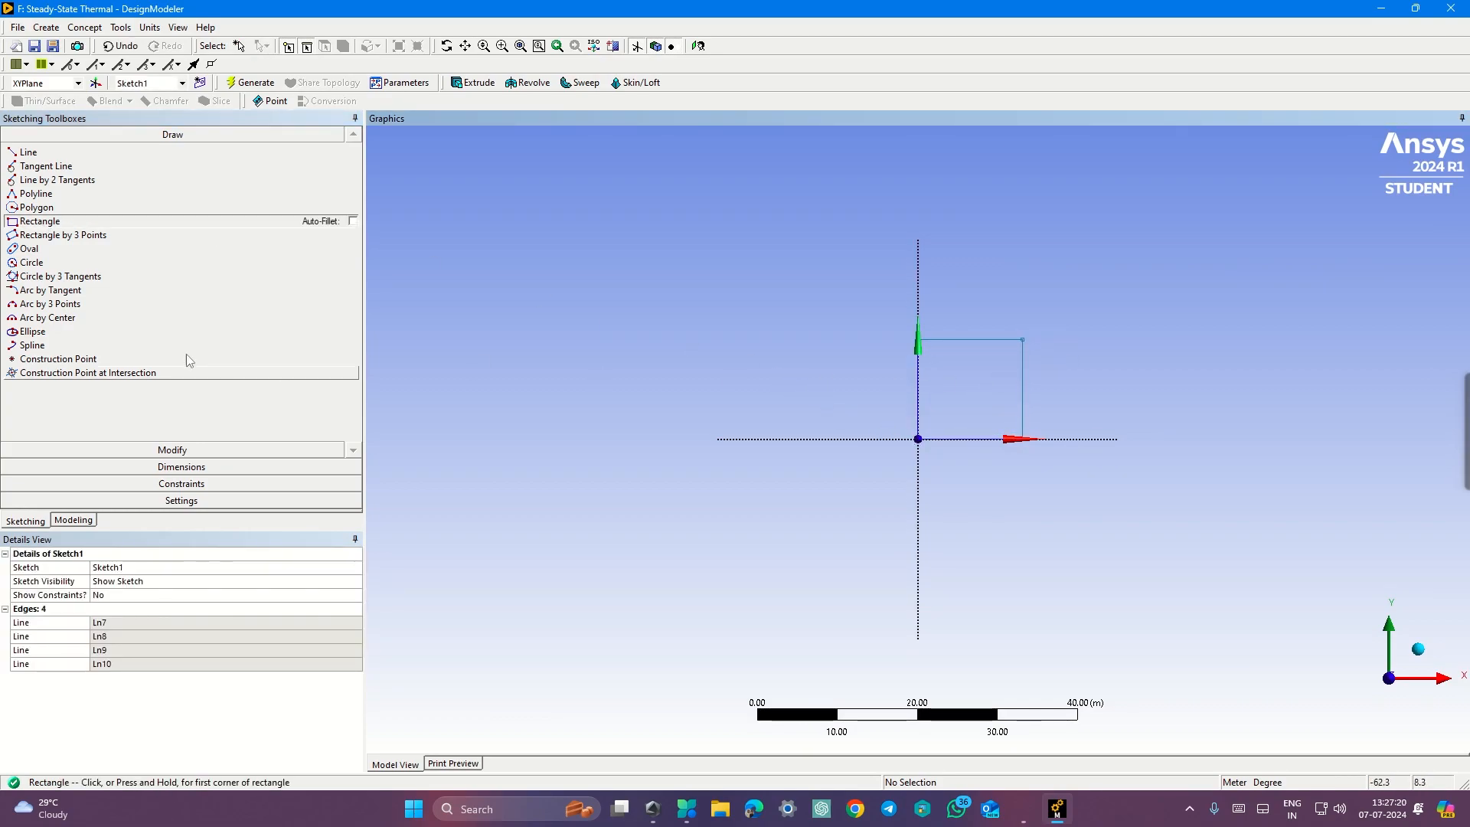
# - Add general dimensions to the rectangle's height and width
pyautogui.click(171, 467)
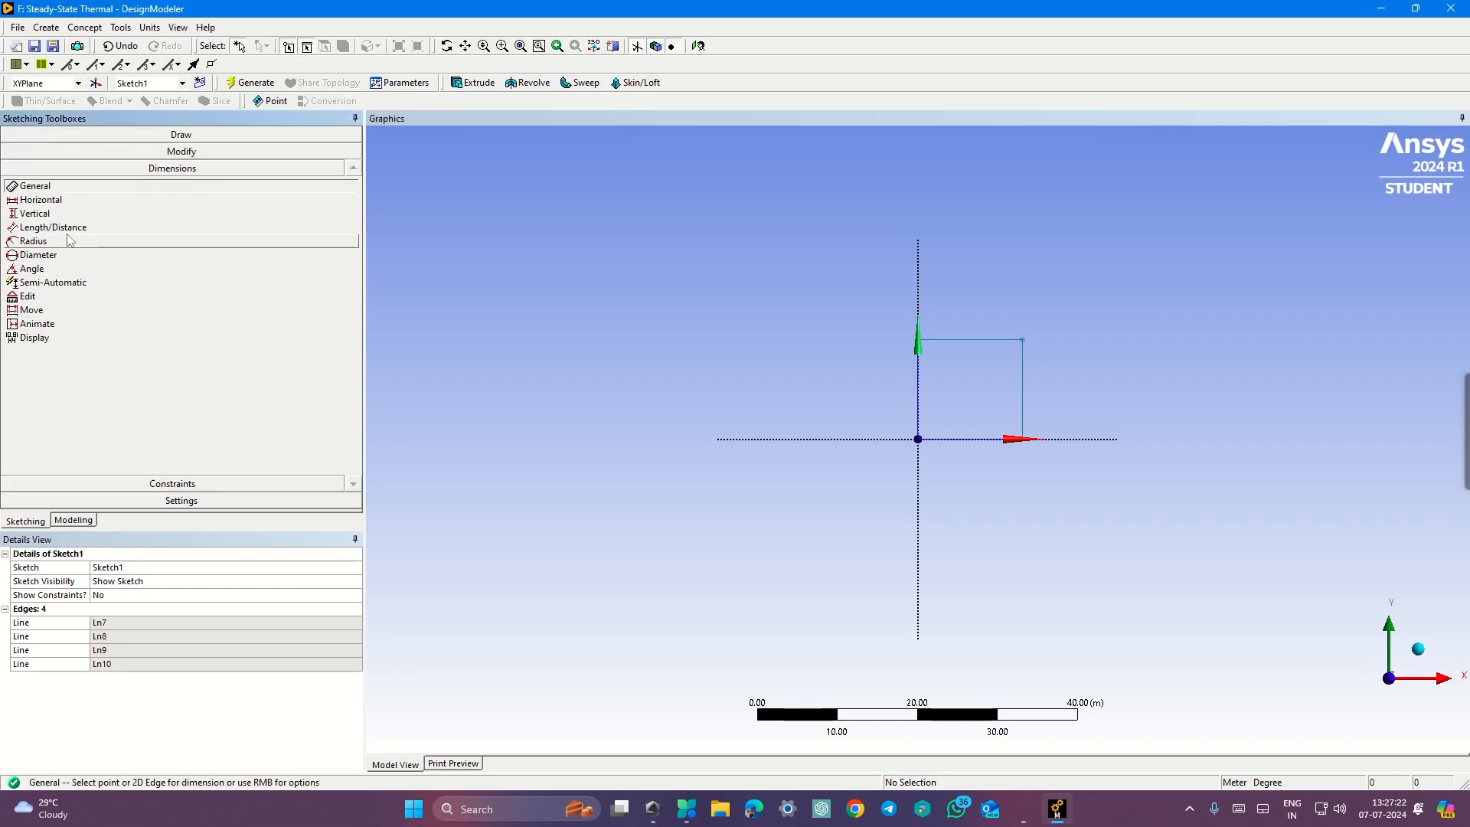
pyautogui.click(1023, 380)
pyautogui.click(1047, 380)
pyautogui.click(963, 339)
pyautogui.click(985, 316)
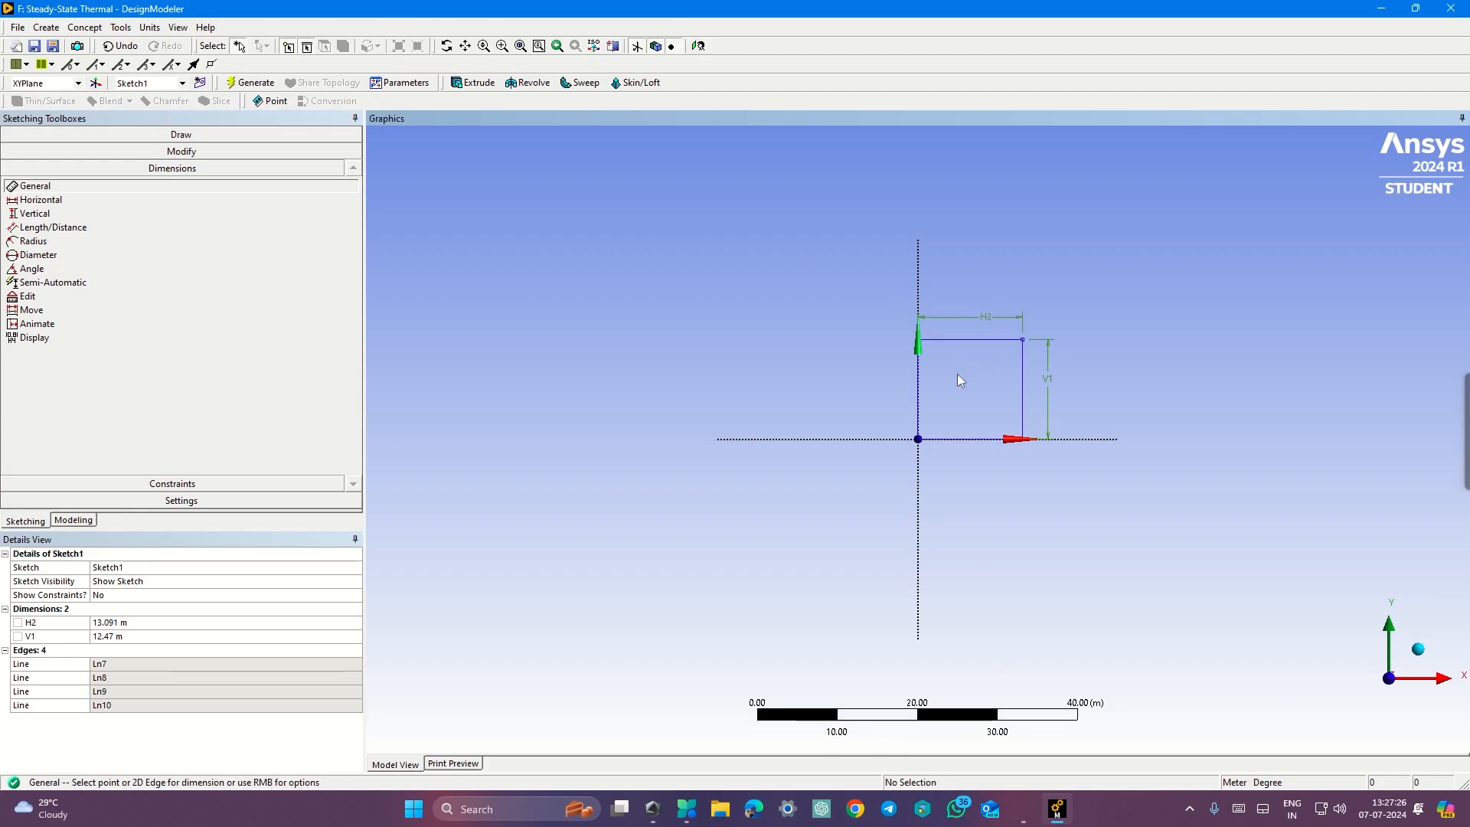
# - Set both the width and the height of the rectangle to 1 m
pyautogui.click(214, 623)
pyautogui.write('1')
pyautogui.press('Return')
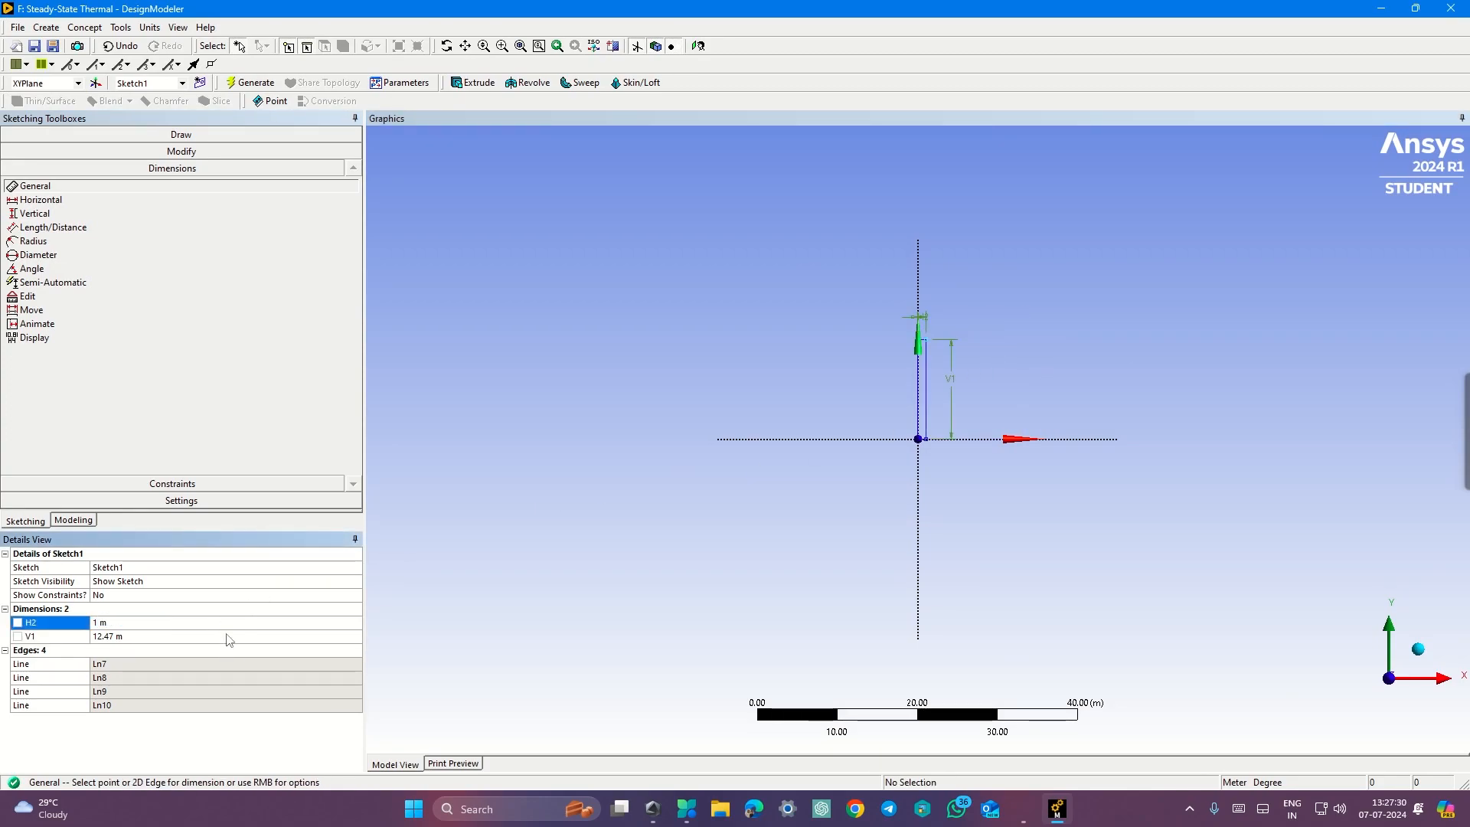
pyautogui.click(227, 636)
pyautogui.write('1')
pyautogui.press('Return')
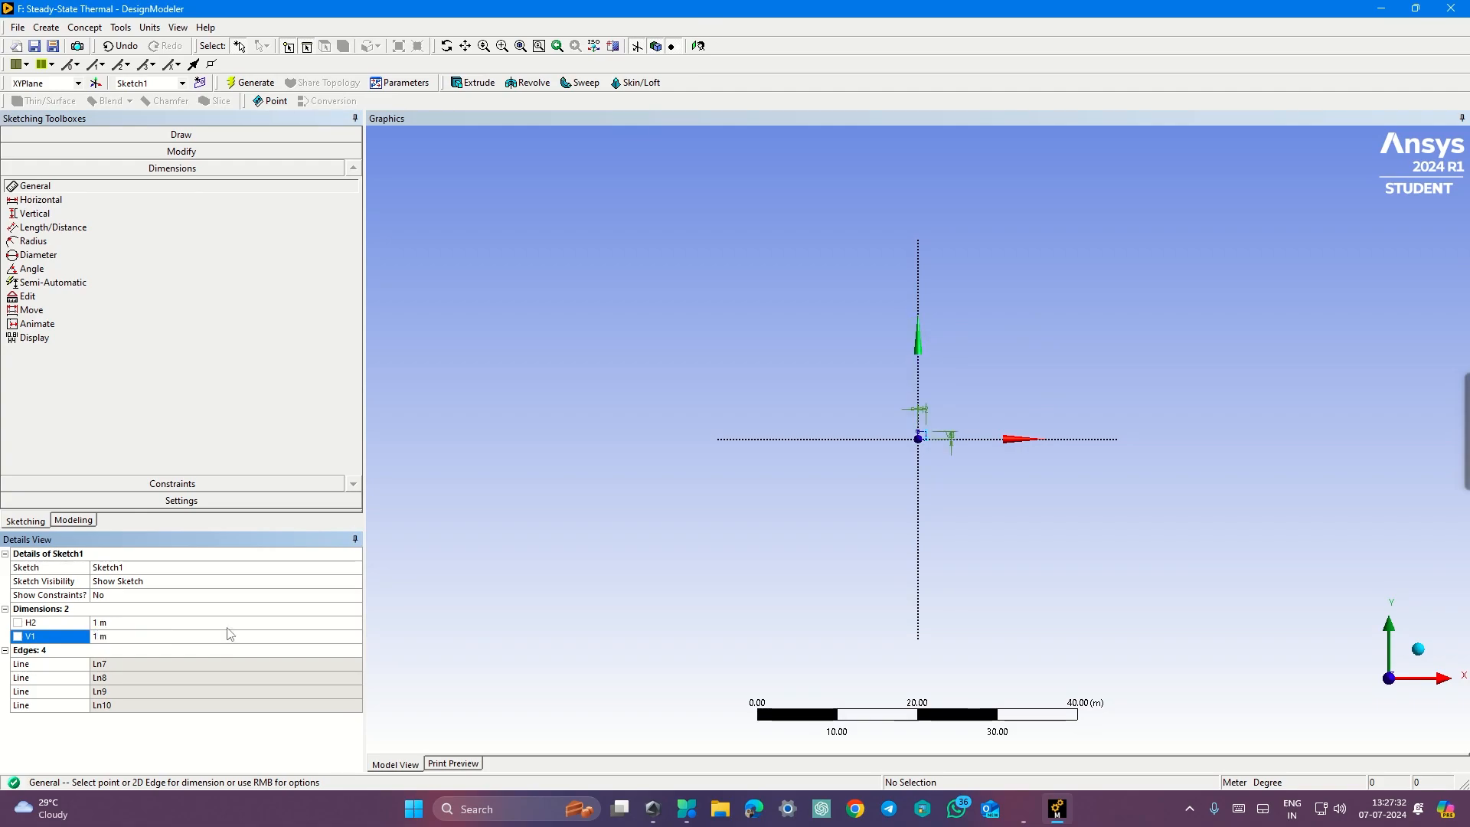
pyautogui.scroll(5, 934, 469)
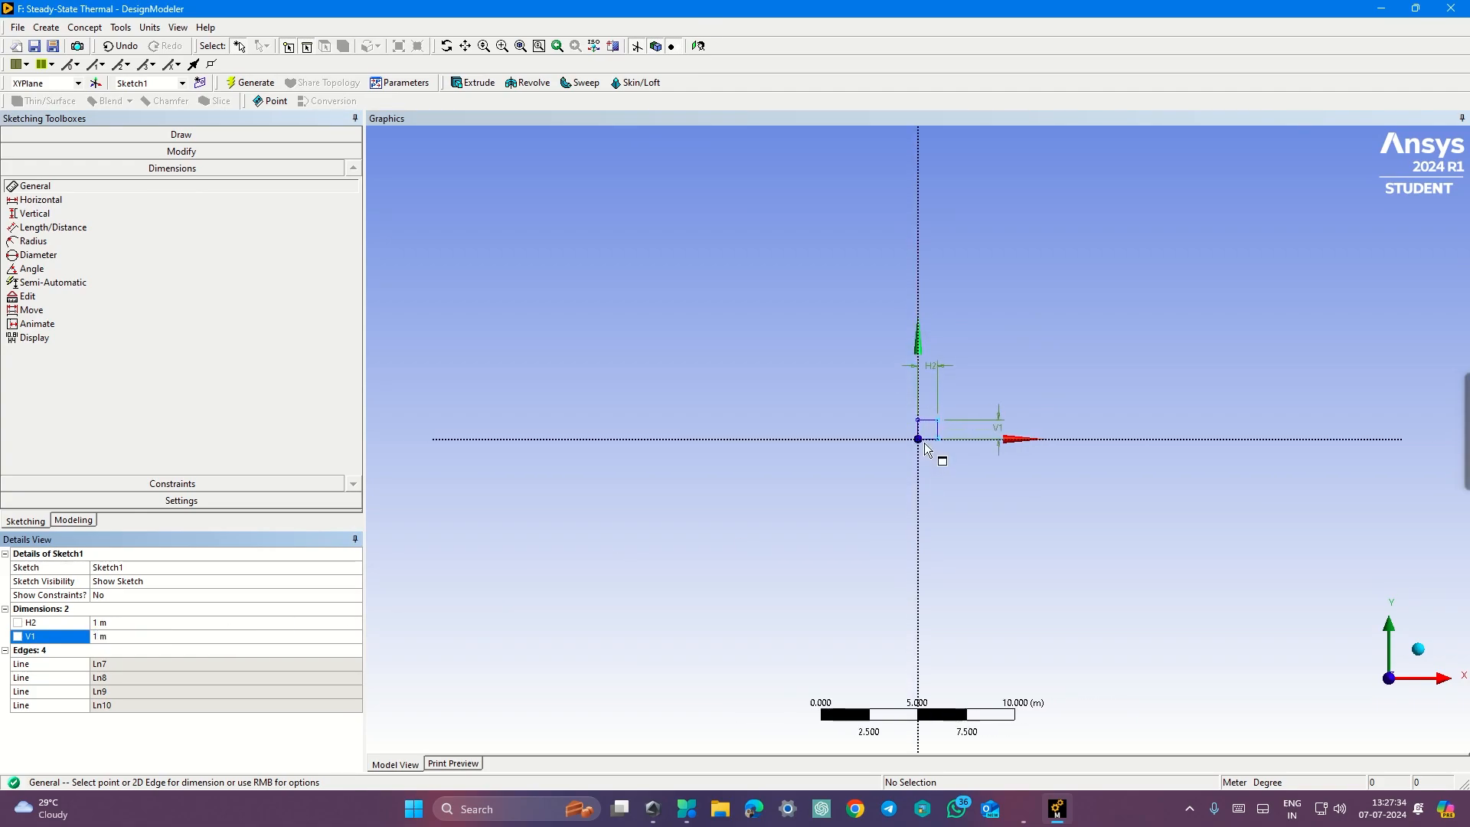
pyautogui.scroll(4, 924, 442)
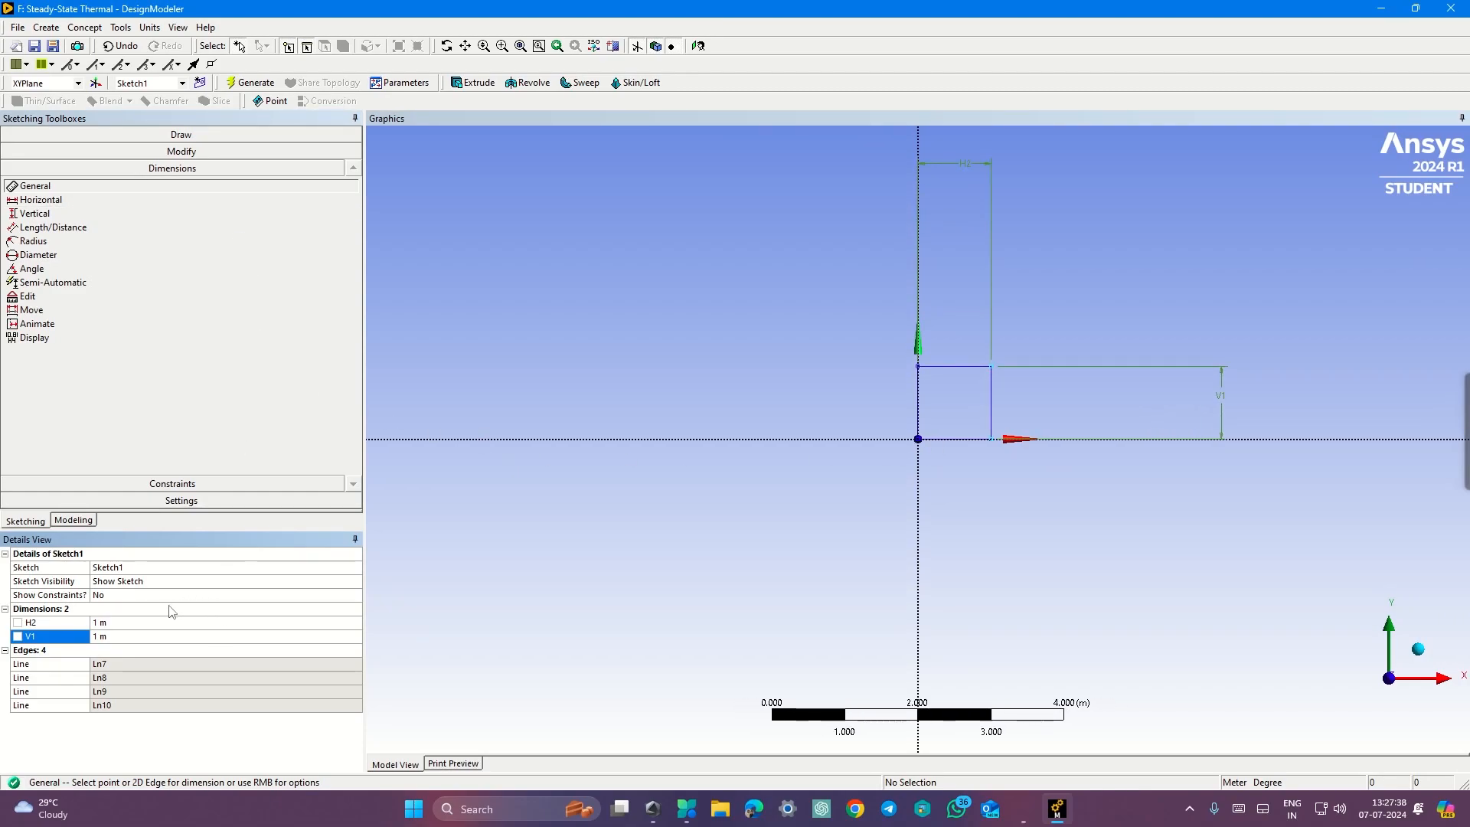
# - Check wall A's thickness in the Word document's Exercise 6 figure and extrude the square sketch 10 m as added material
pyautogui.click(473, 82)
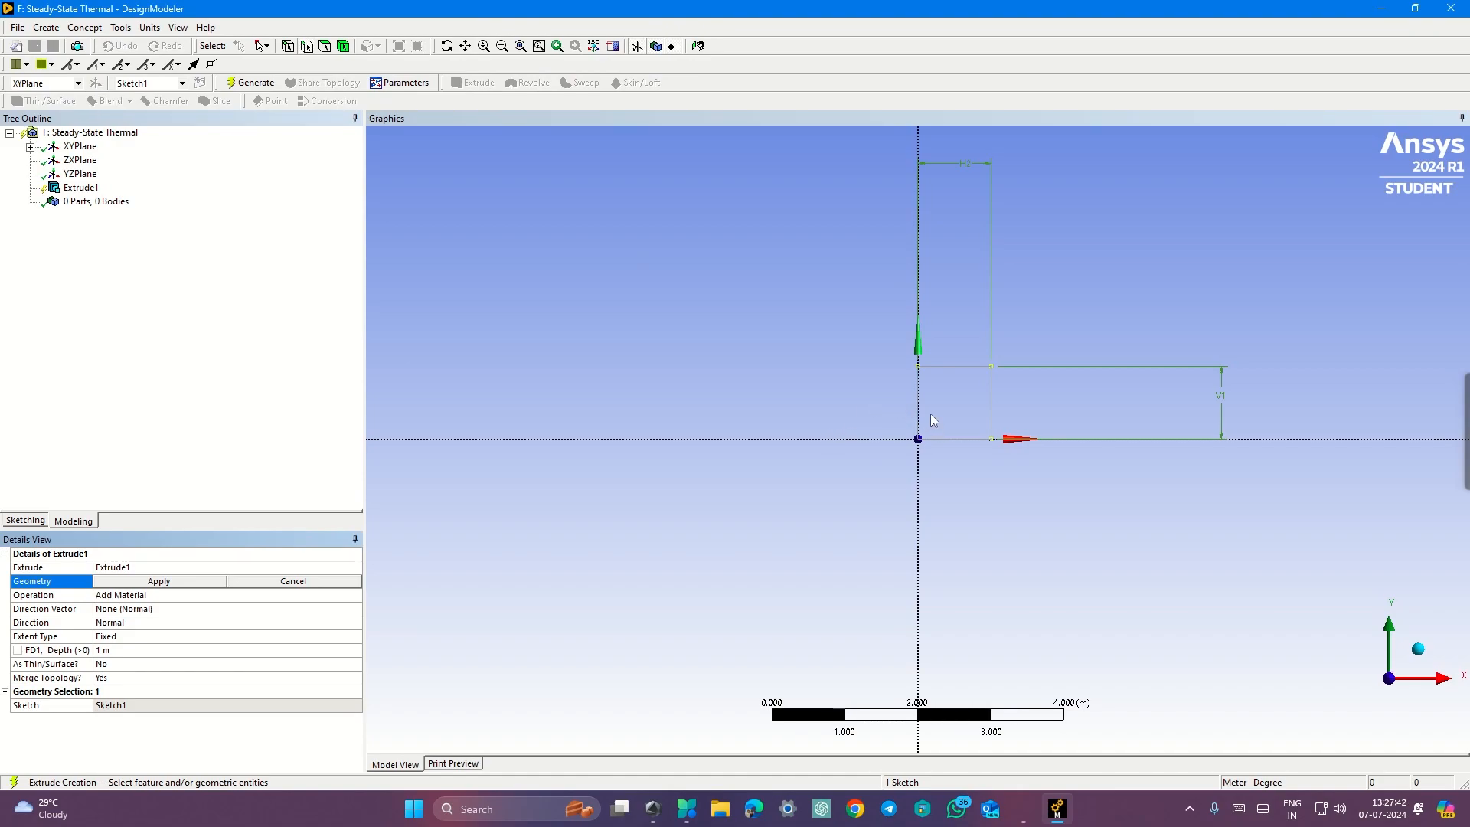
pyautogui.press('ctrl+super+Right')
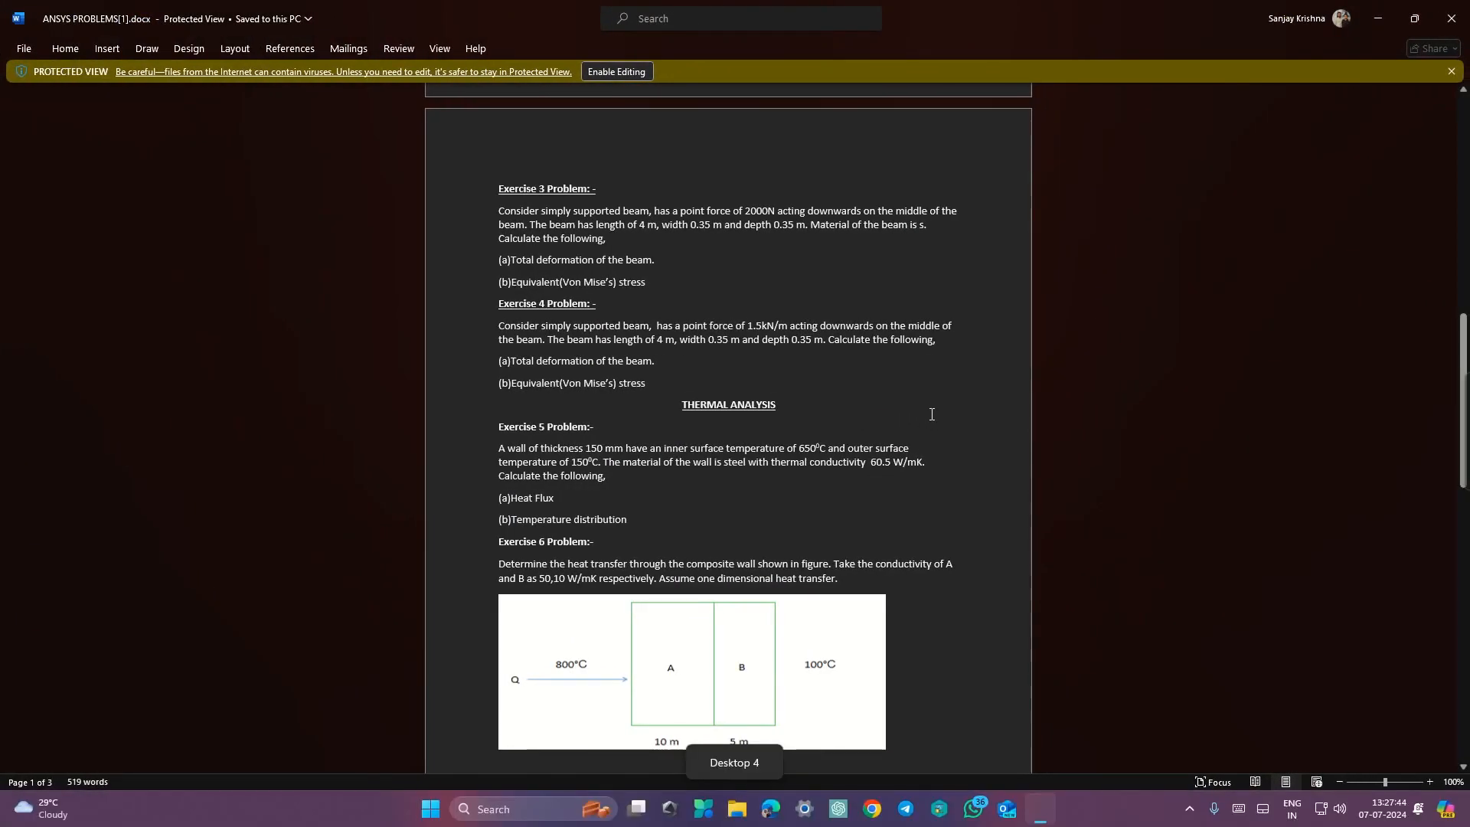
pyautogui.press('ctrl+super+Left')
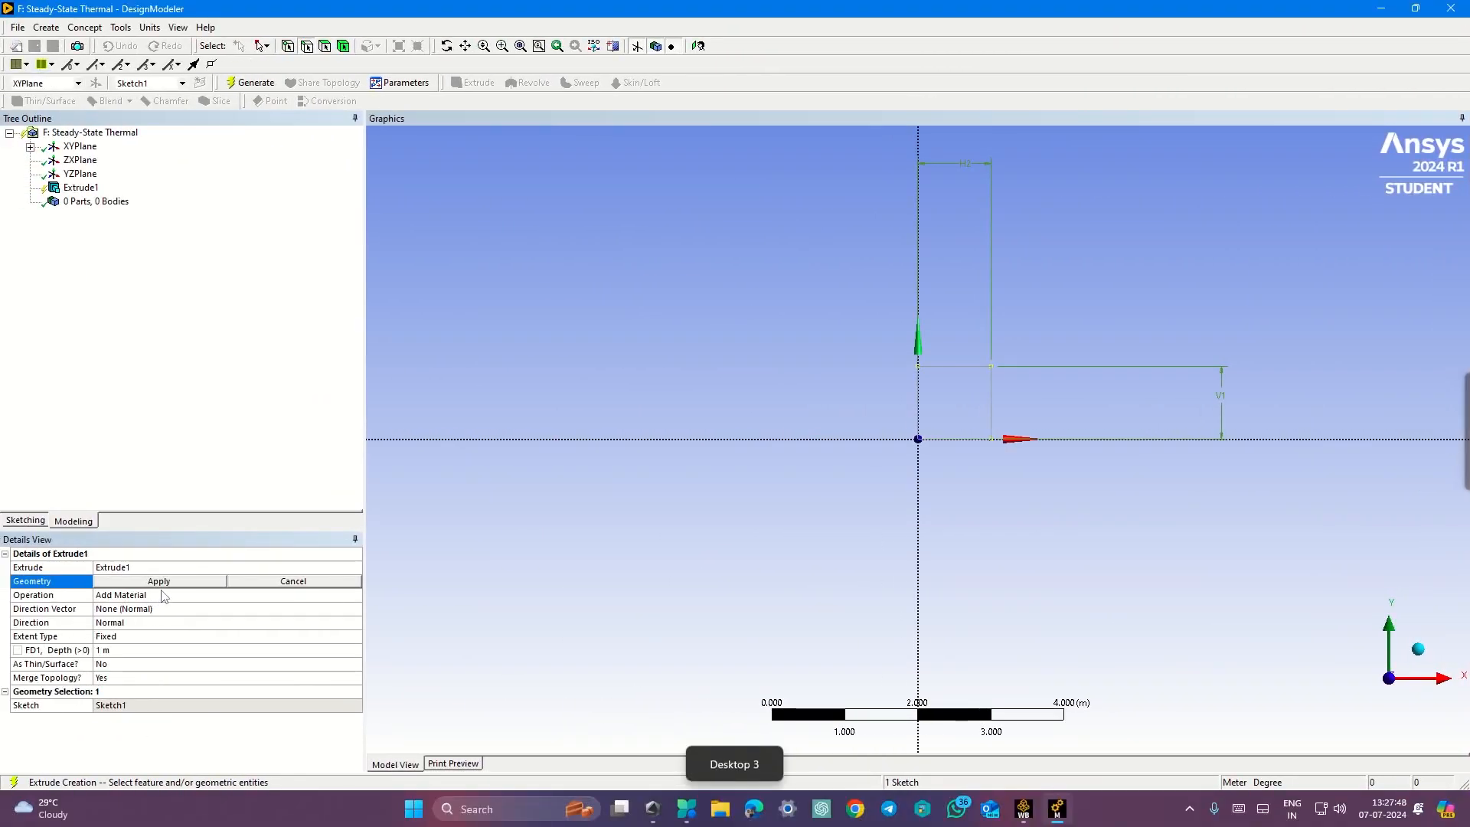
pyautogui.click(162, 584)
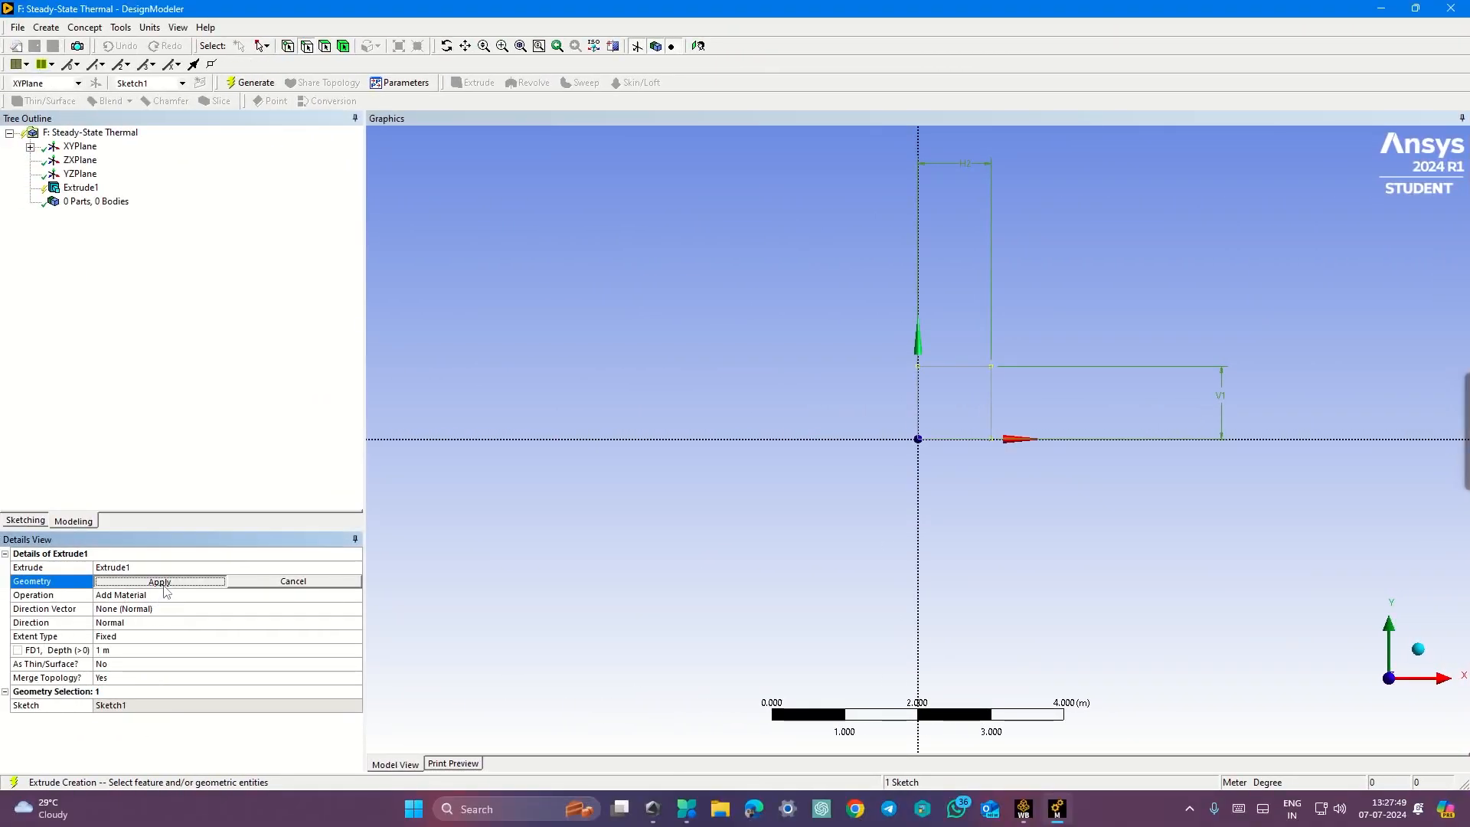
pyautogui.click(129, 651)
pyautogui.press('Return')
pyautogui.click(250, 82)
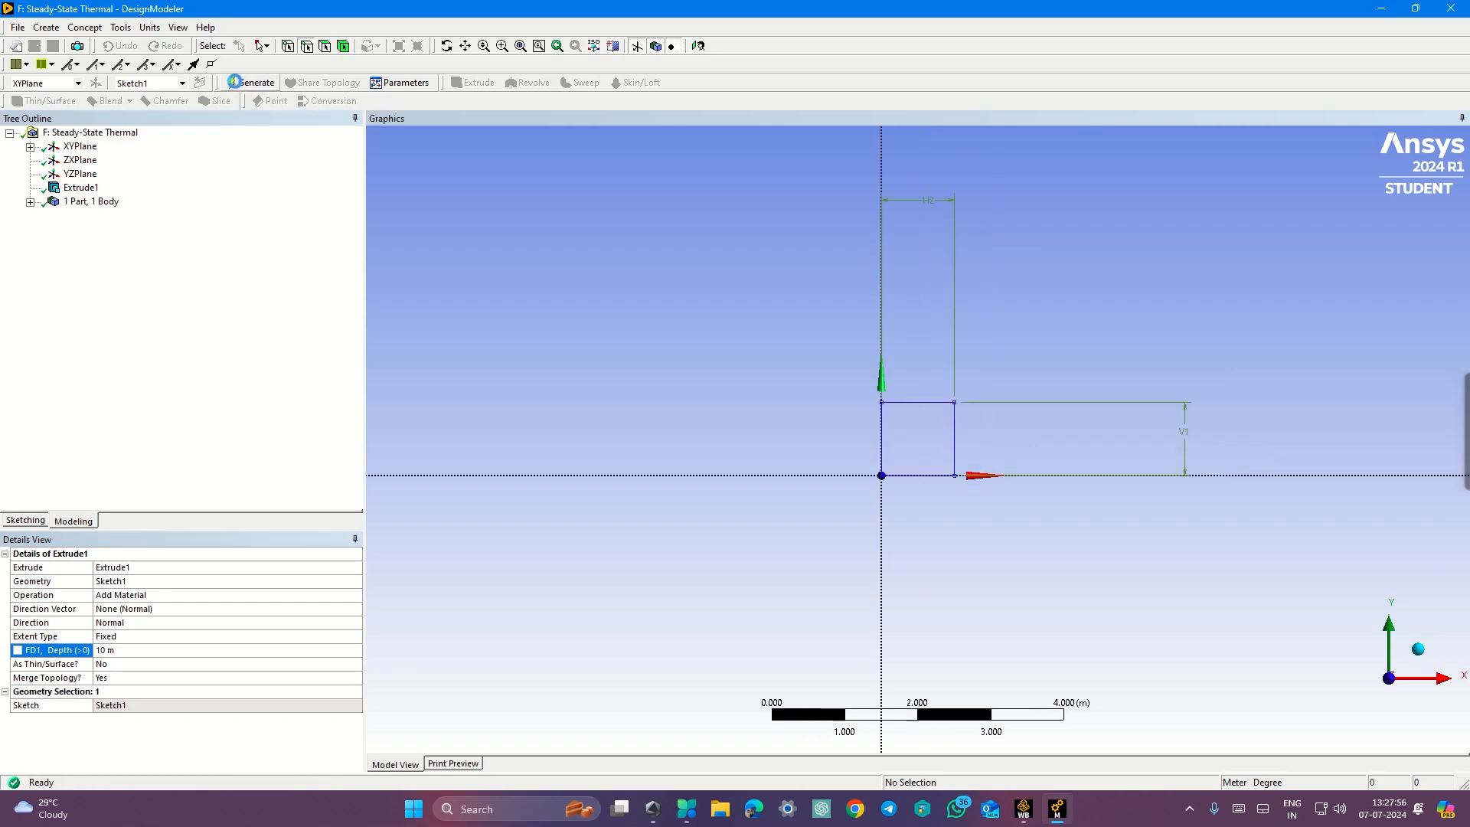
pyautogui.moveTo(1165, 594)
pyautogui.mouseDown(button='middle')
pyautogui.moveTo(1073, 567)
pyautogui.moveTo(1175, 542)
pyautogui.moveTo(1143, 593)
pyautogui.mouseUp(button='middle')
pyautogui.moveTo(981, 541); pyautogui.dragTo(1382, 586, button='middle')
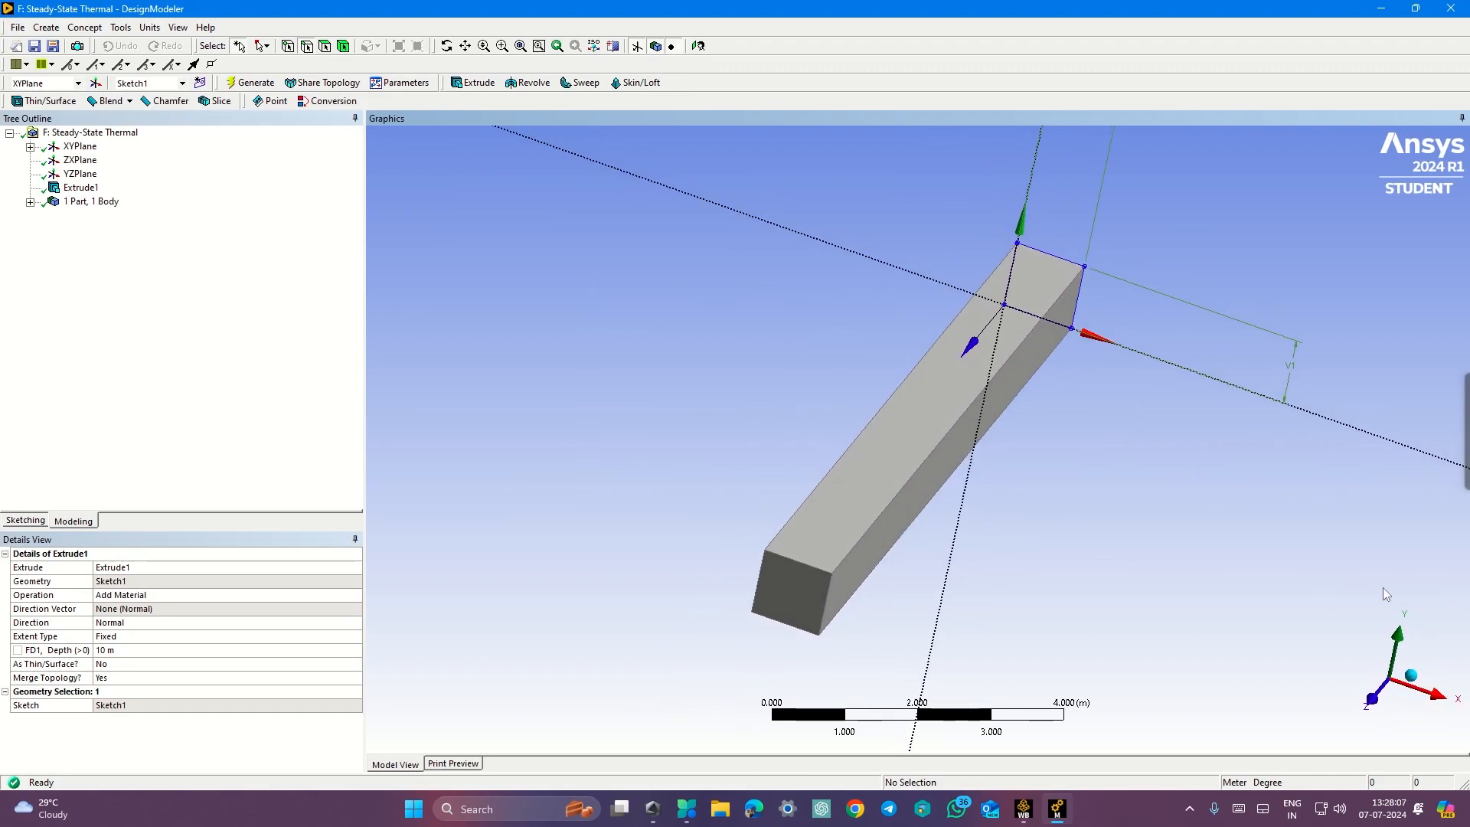
pyautogui.click(1411, 677)
pyautogui.moveTo(1050, 594); pyautogui.dragTo(1093, 571, button='middle')
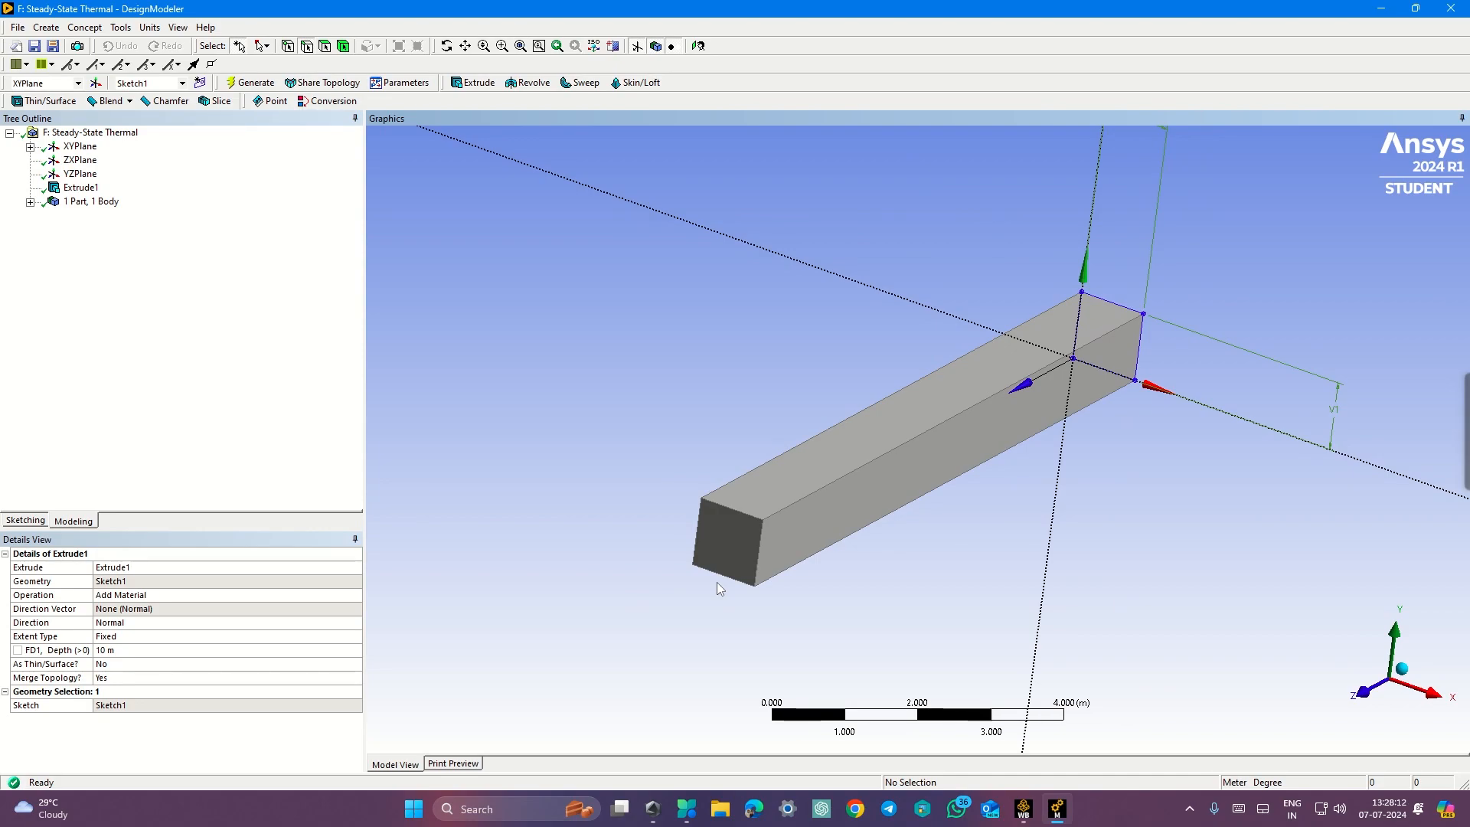
# - Check wall B in the Word document's figure and start a second extrusion from the bar's front end face as Add Frozen
pyautogui.press('ctrl+super+Right')
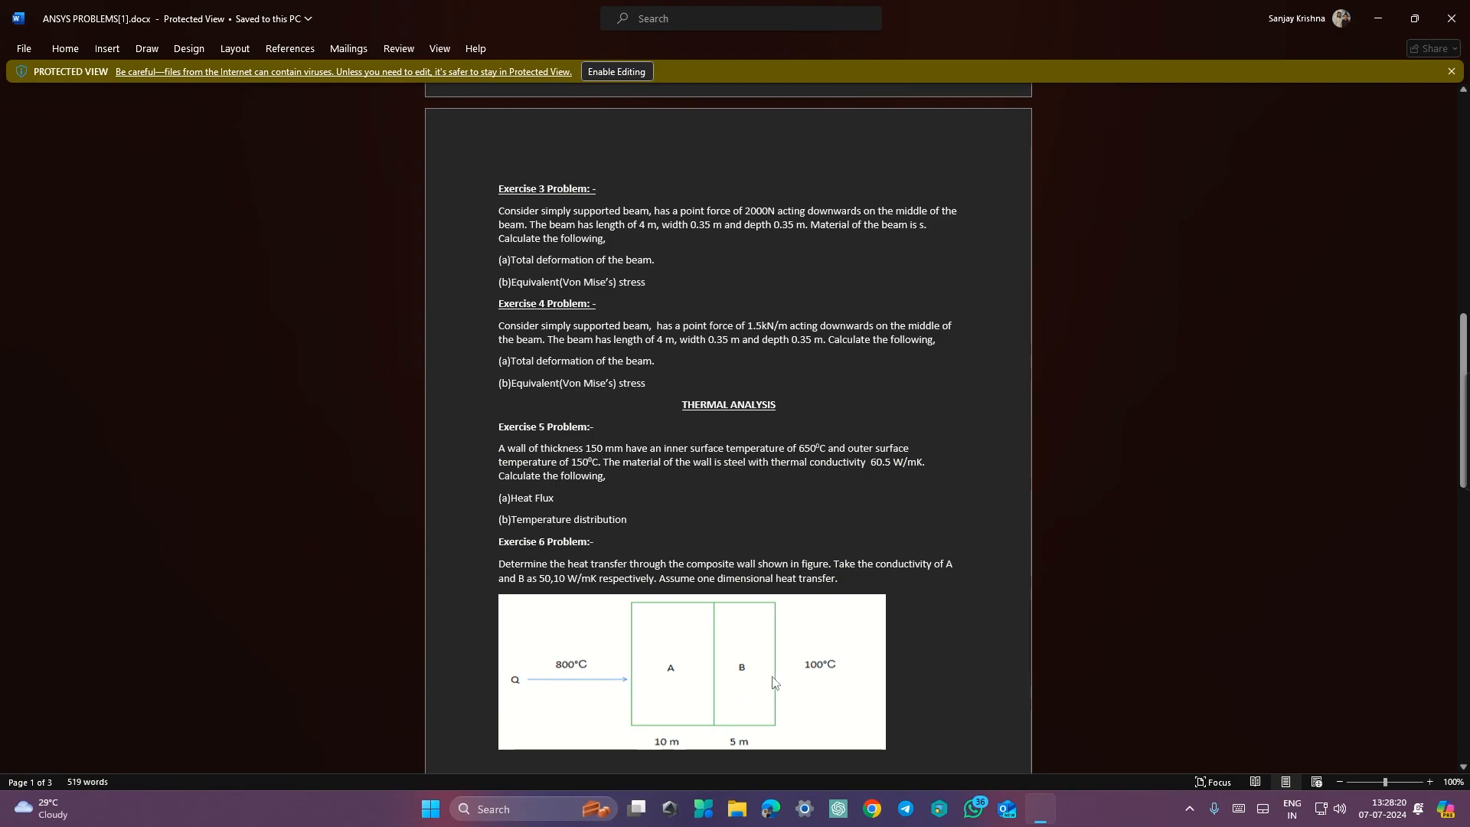
pyautogui.press('ctrl+super+Left')
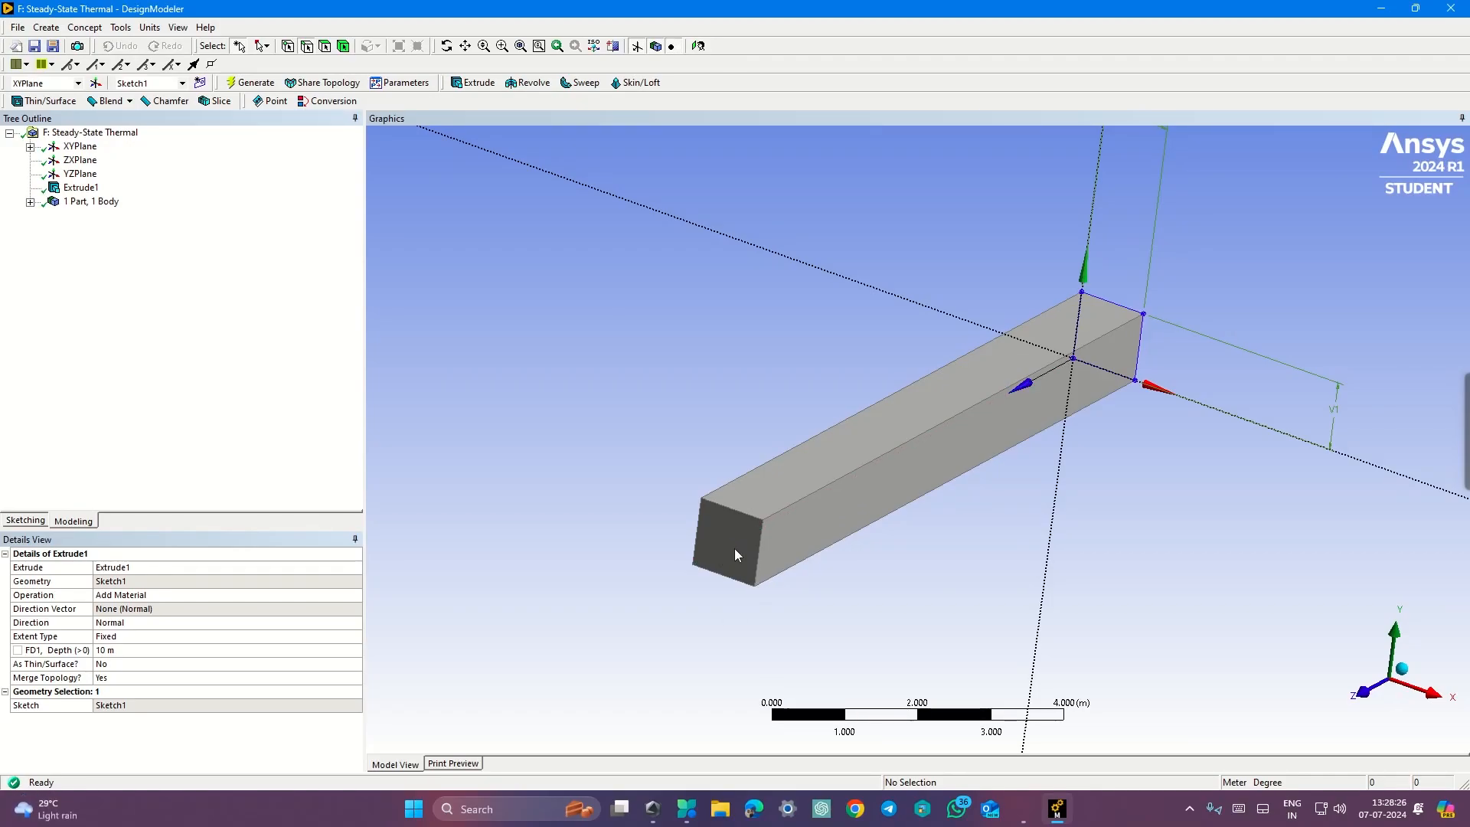
pyautogui.click(473, 83)
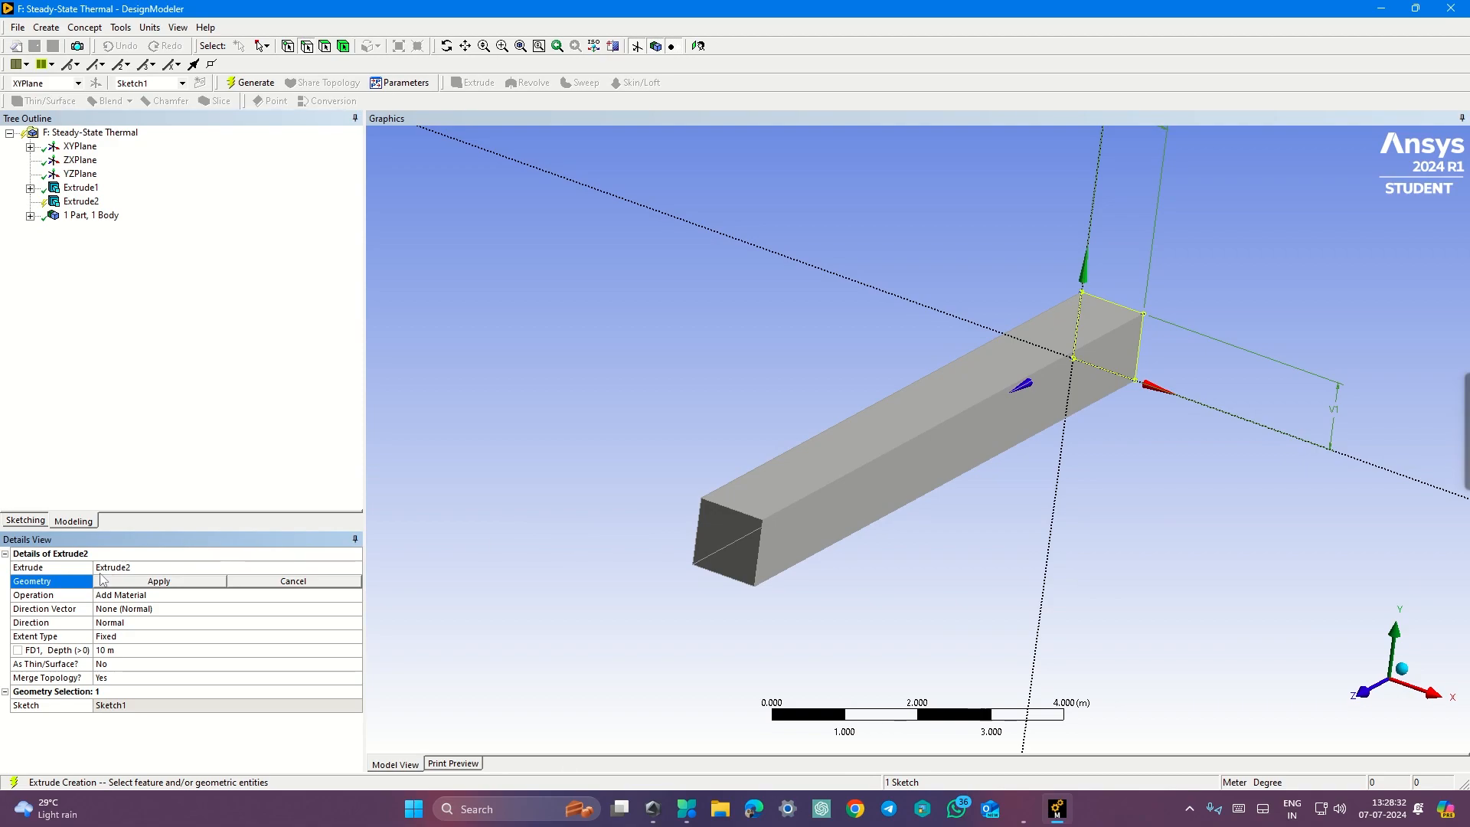
pyautogui.click(730, 547)
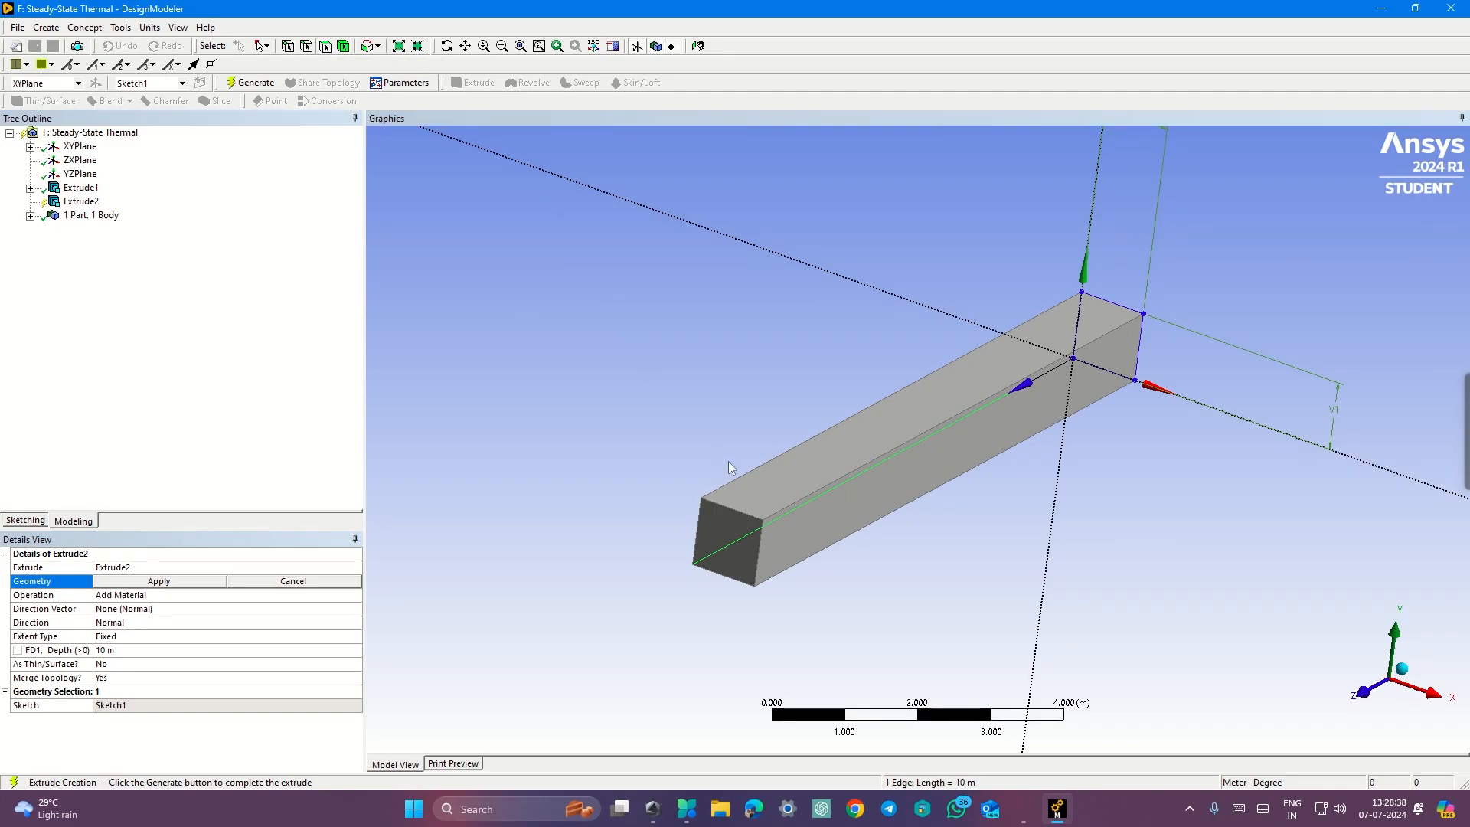
pyautogui.click(727, 522)
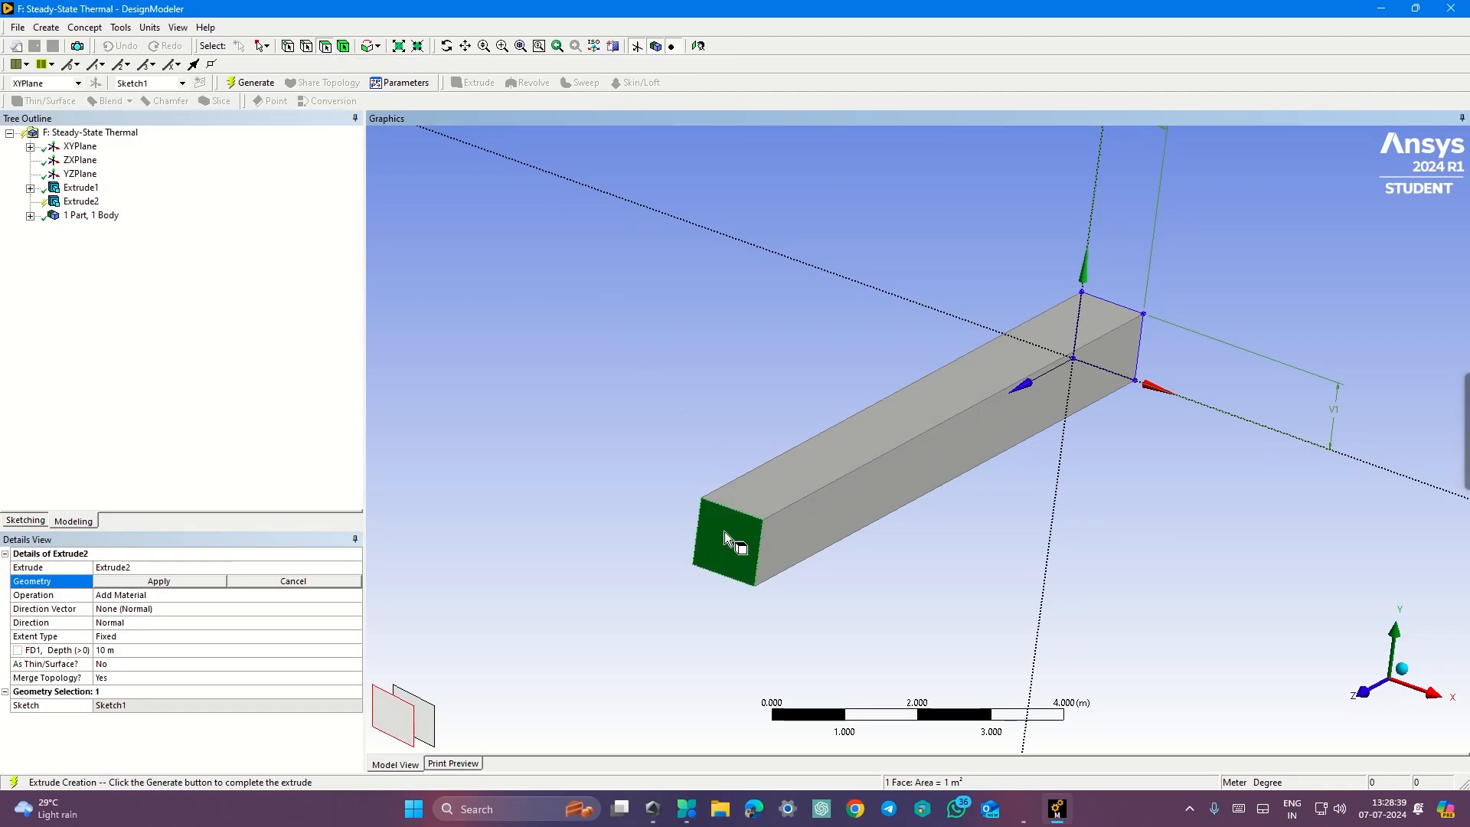
pyautogui.click(162, 581)
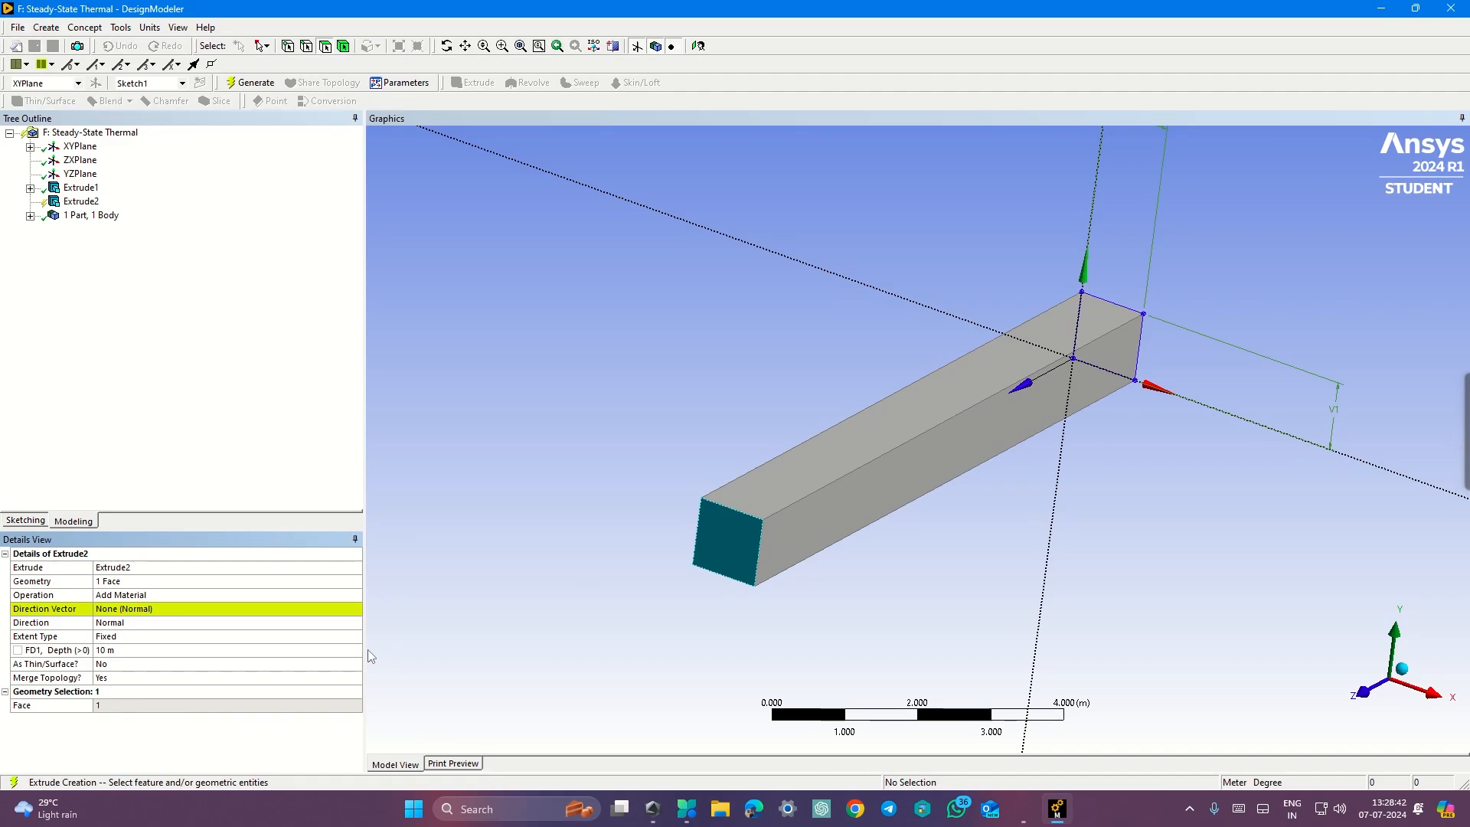
pyautogui.click(234, 596)
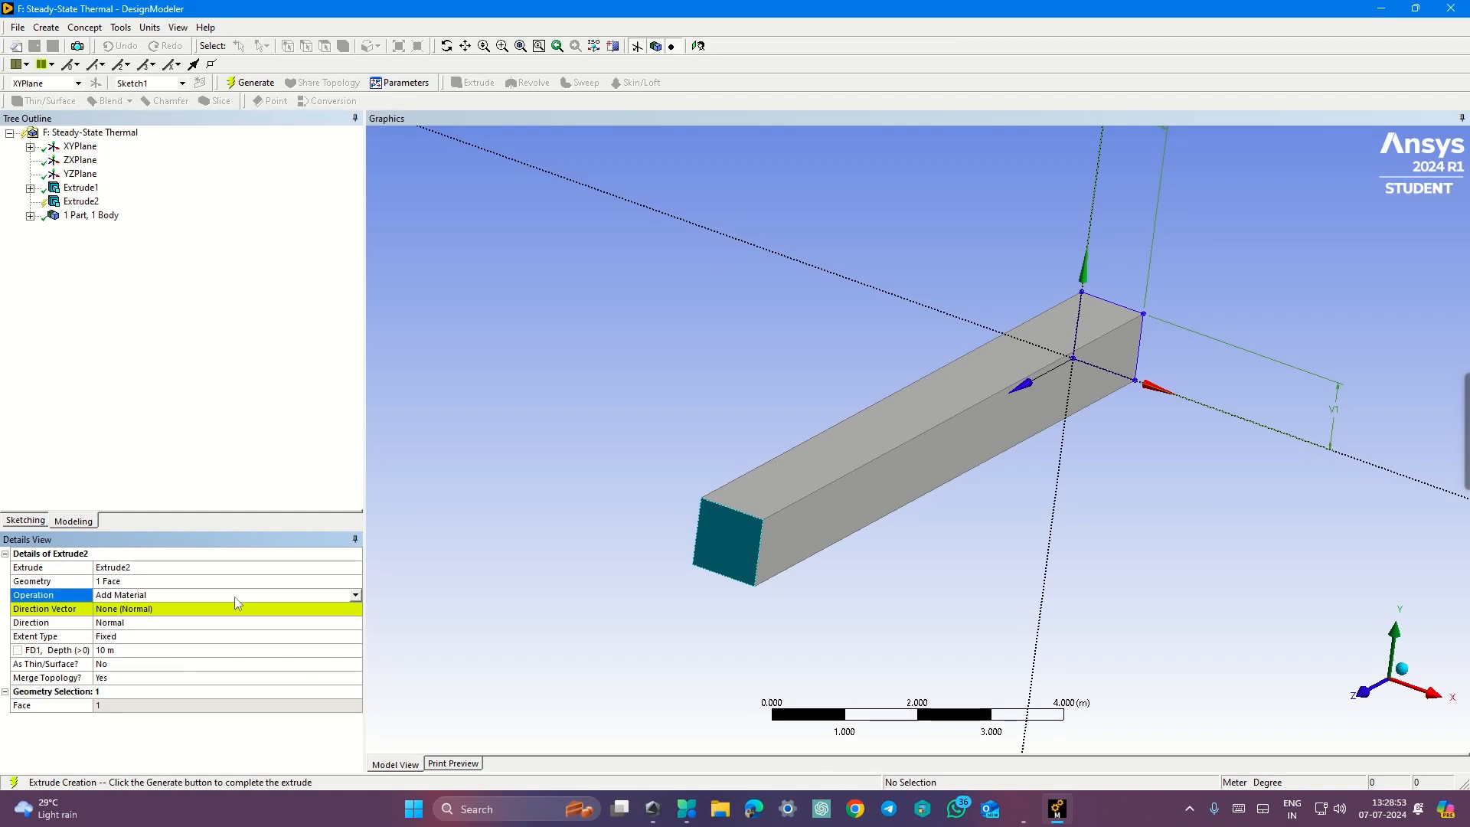
pyautogui.click(350, 597)
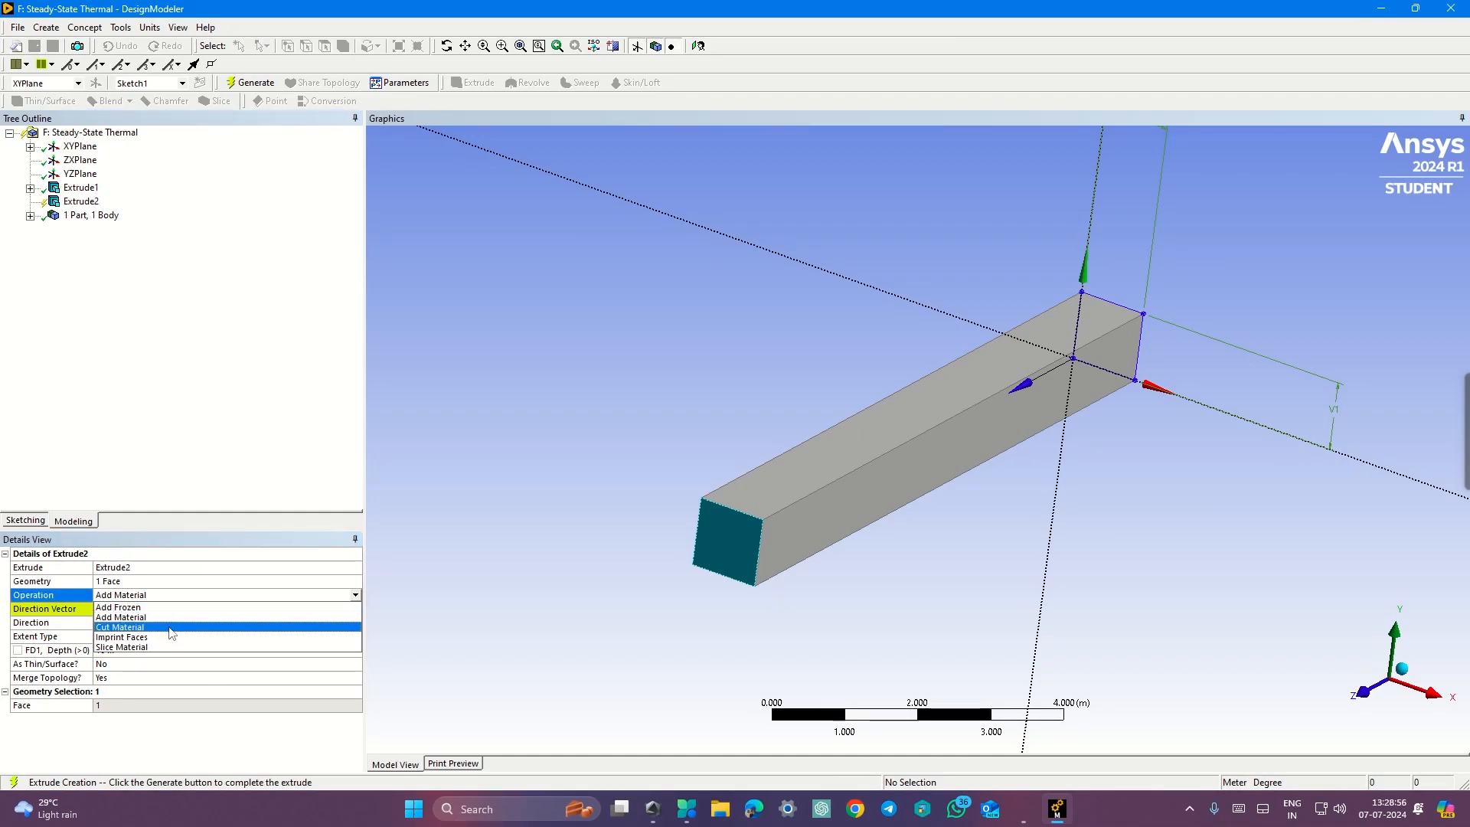
pyautogui.click(119, 607)
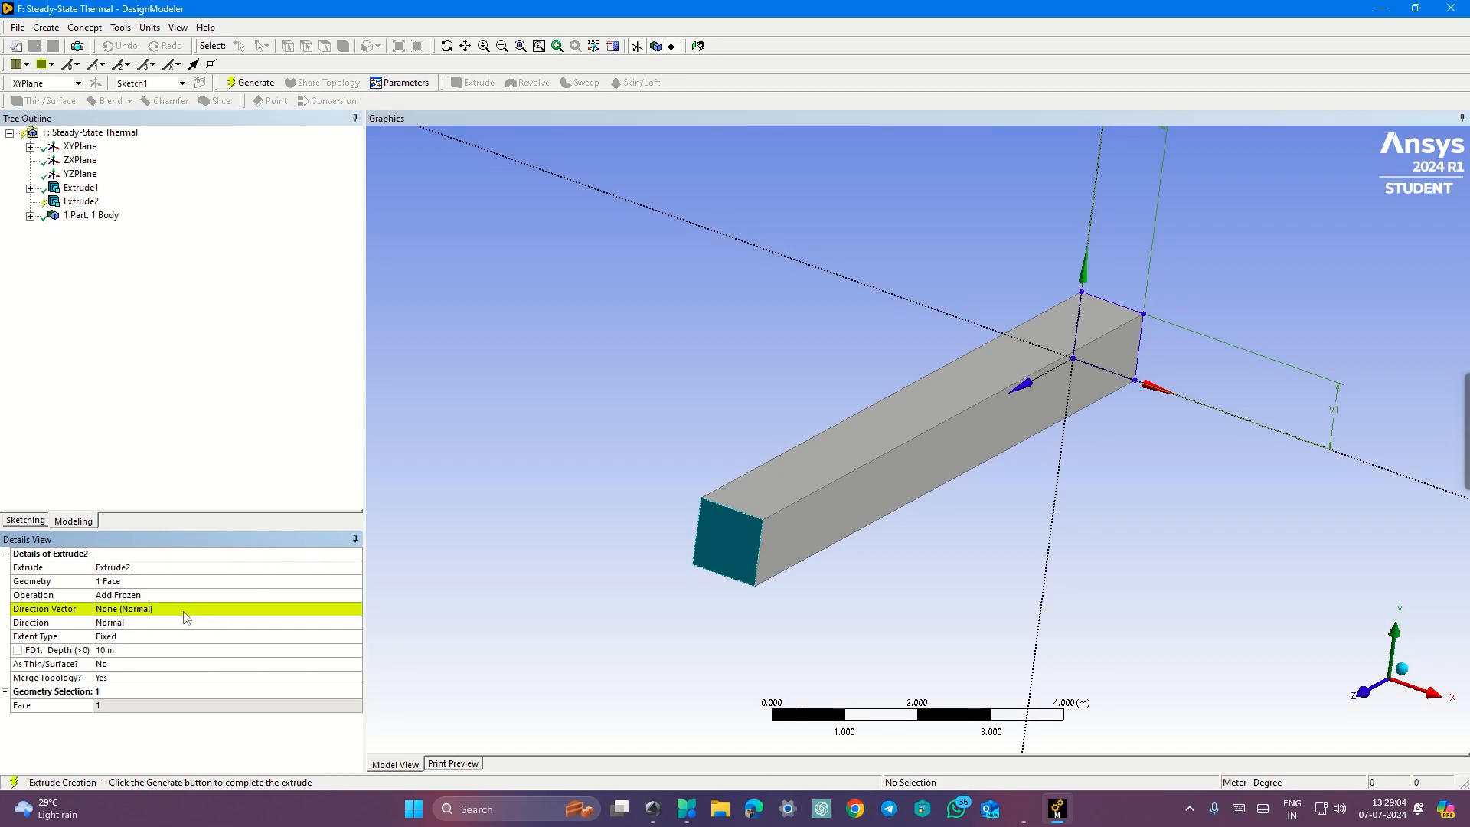
# - Set the second extrusion's direction along the bar's long edge, pointing outward from the end face, and generate the body
pyautogui.click(185, 611)
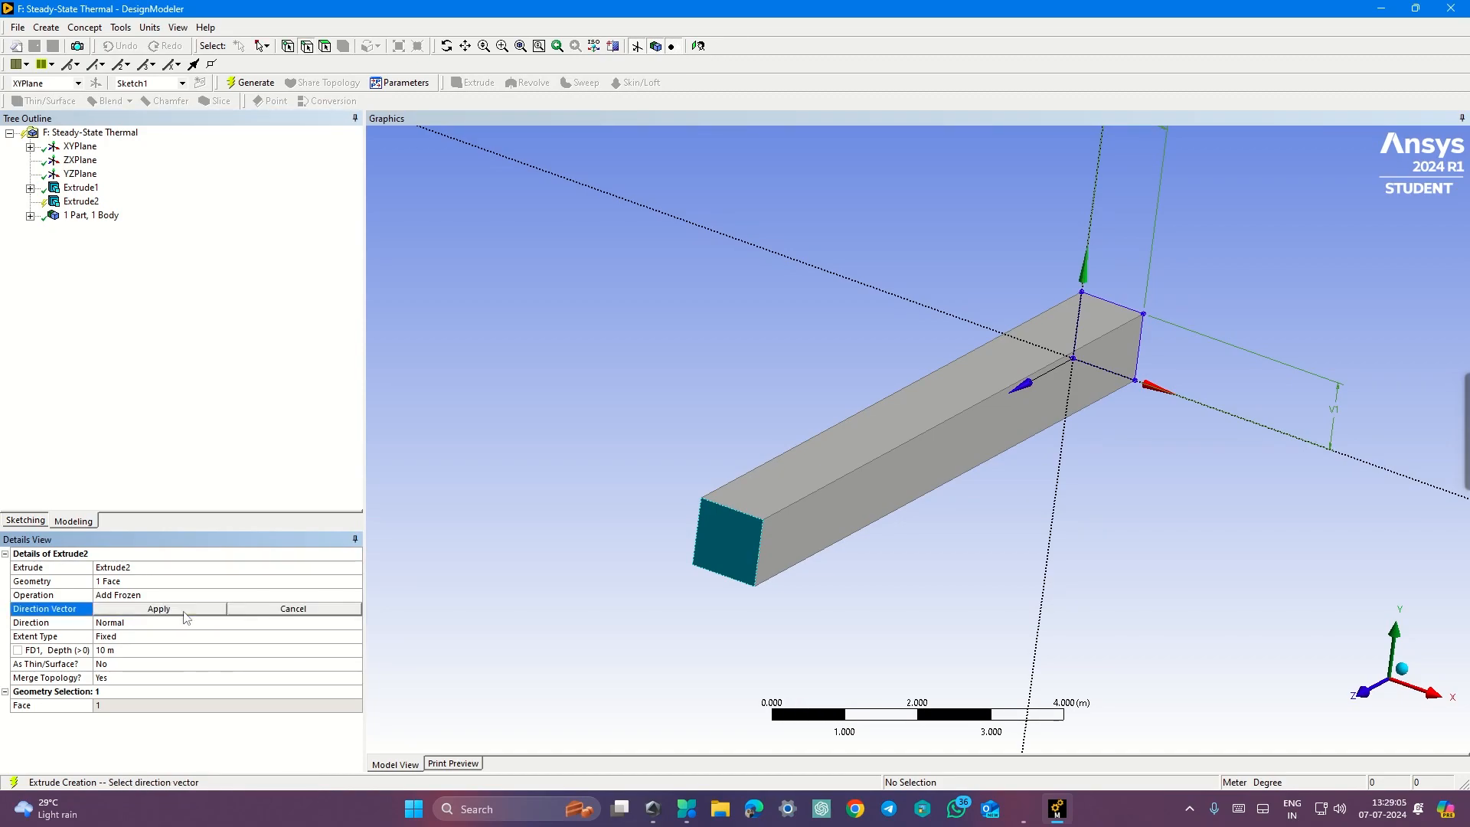
pyautogui.click(1028, 385)
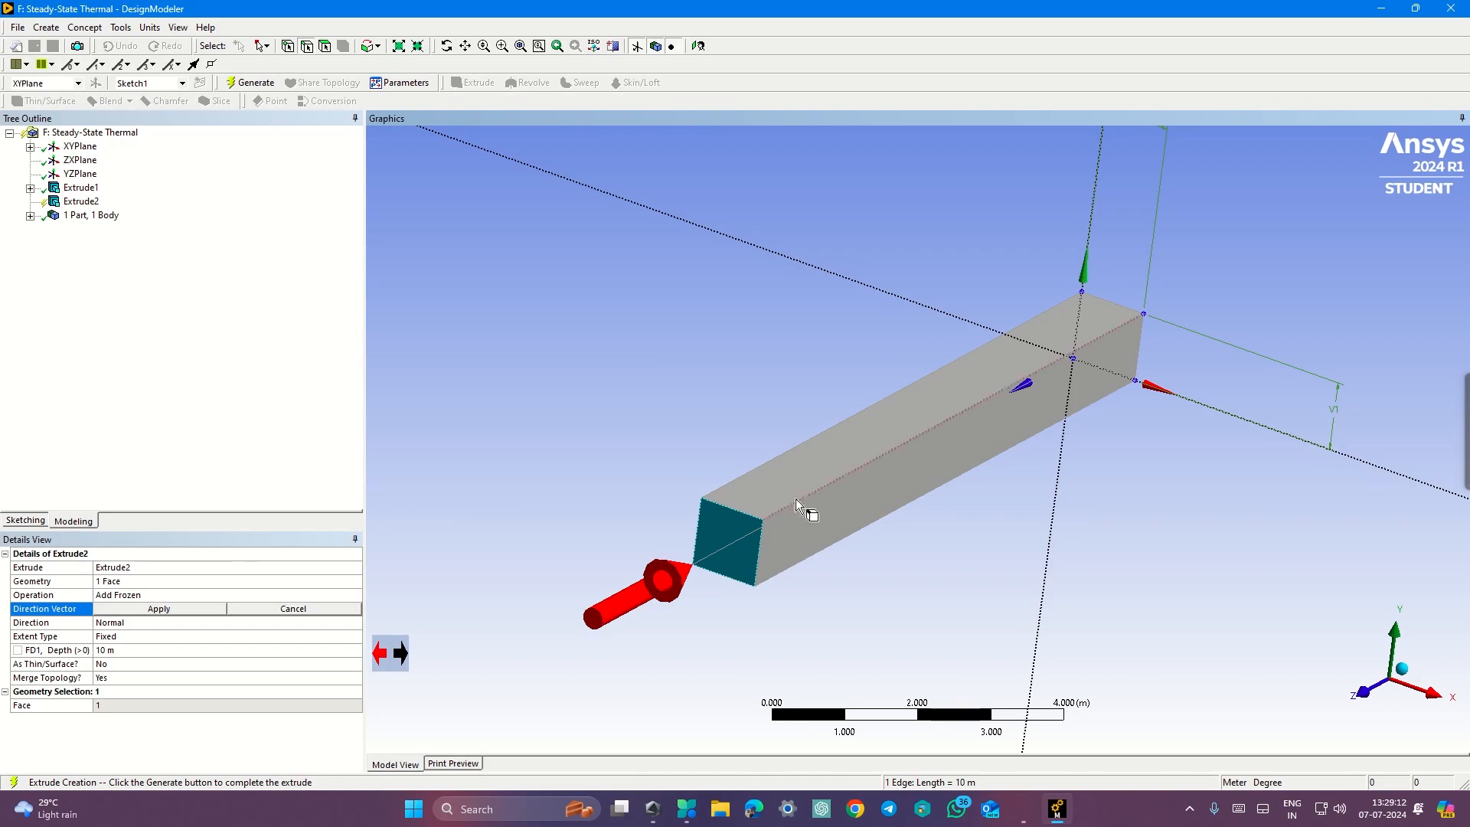
pyautogui.click(399, 652)
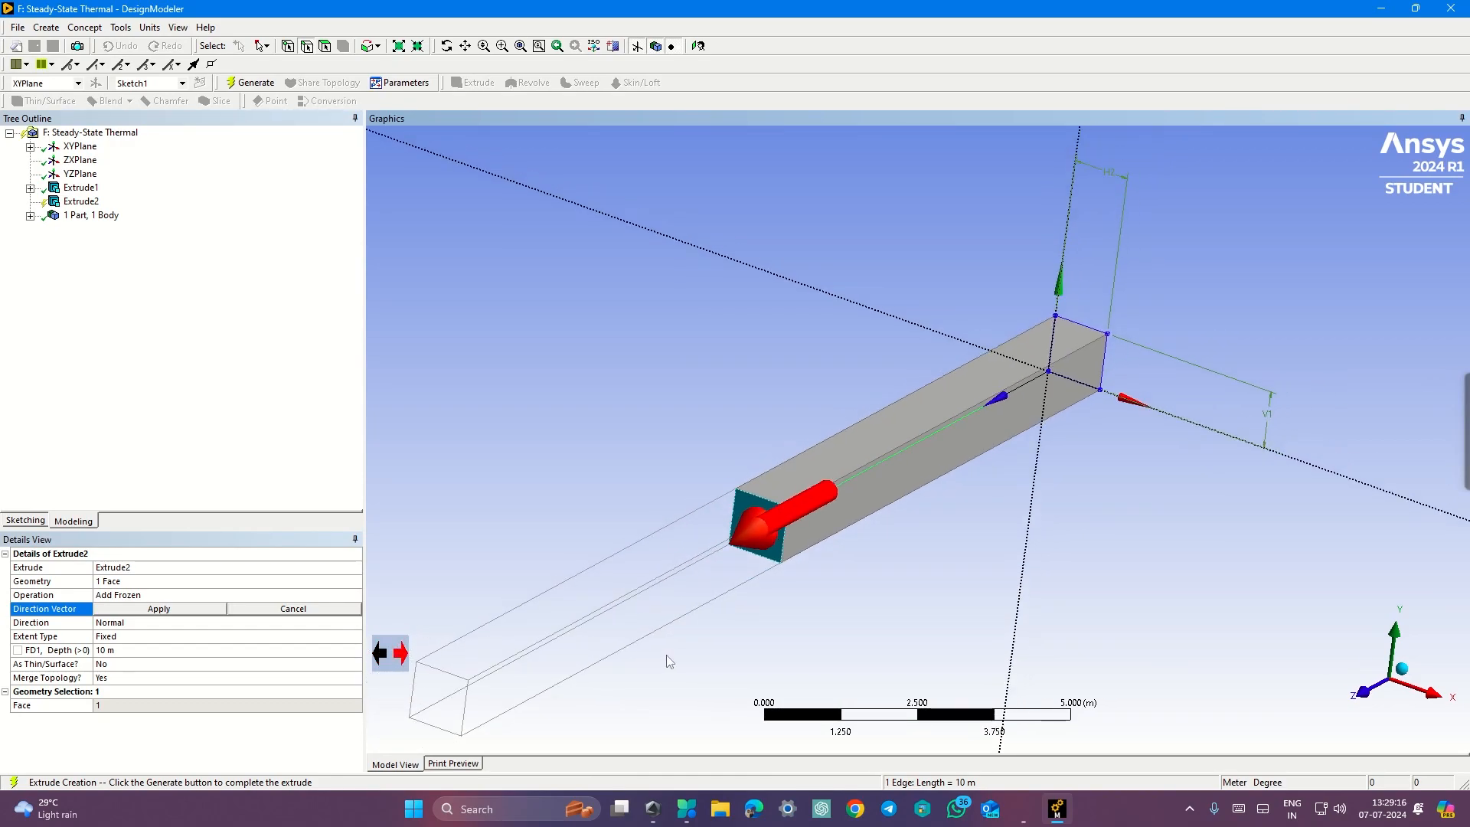
pyautogui.click(169, 610)
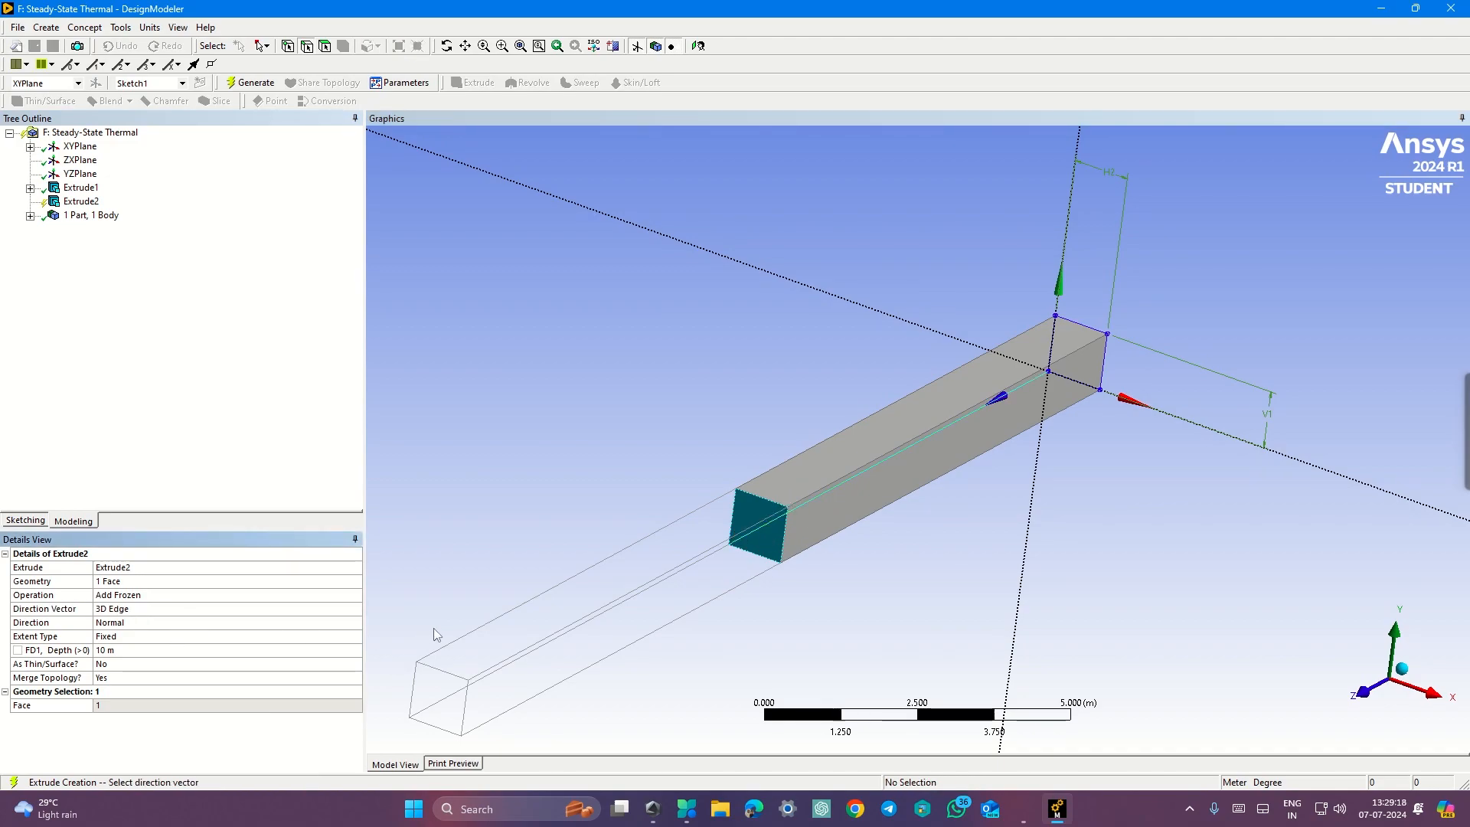
pyautogui.click(251, 82)
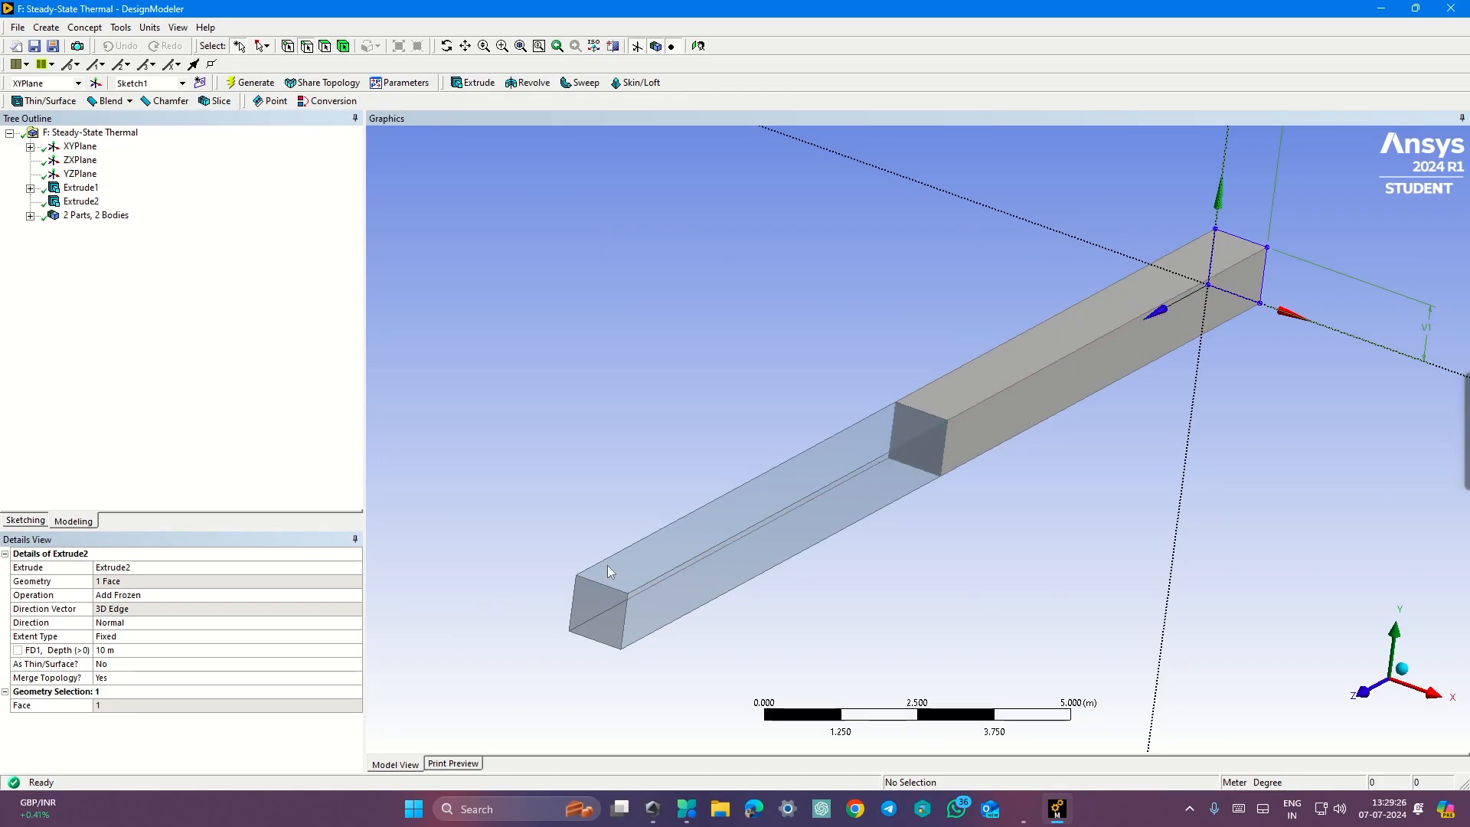
# - Set the second extrusion's depth to 5 m and regenerate the geometry
pyautogui.click(80, 200)
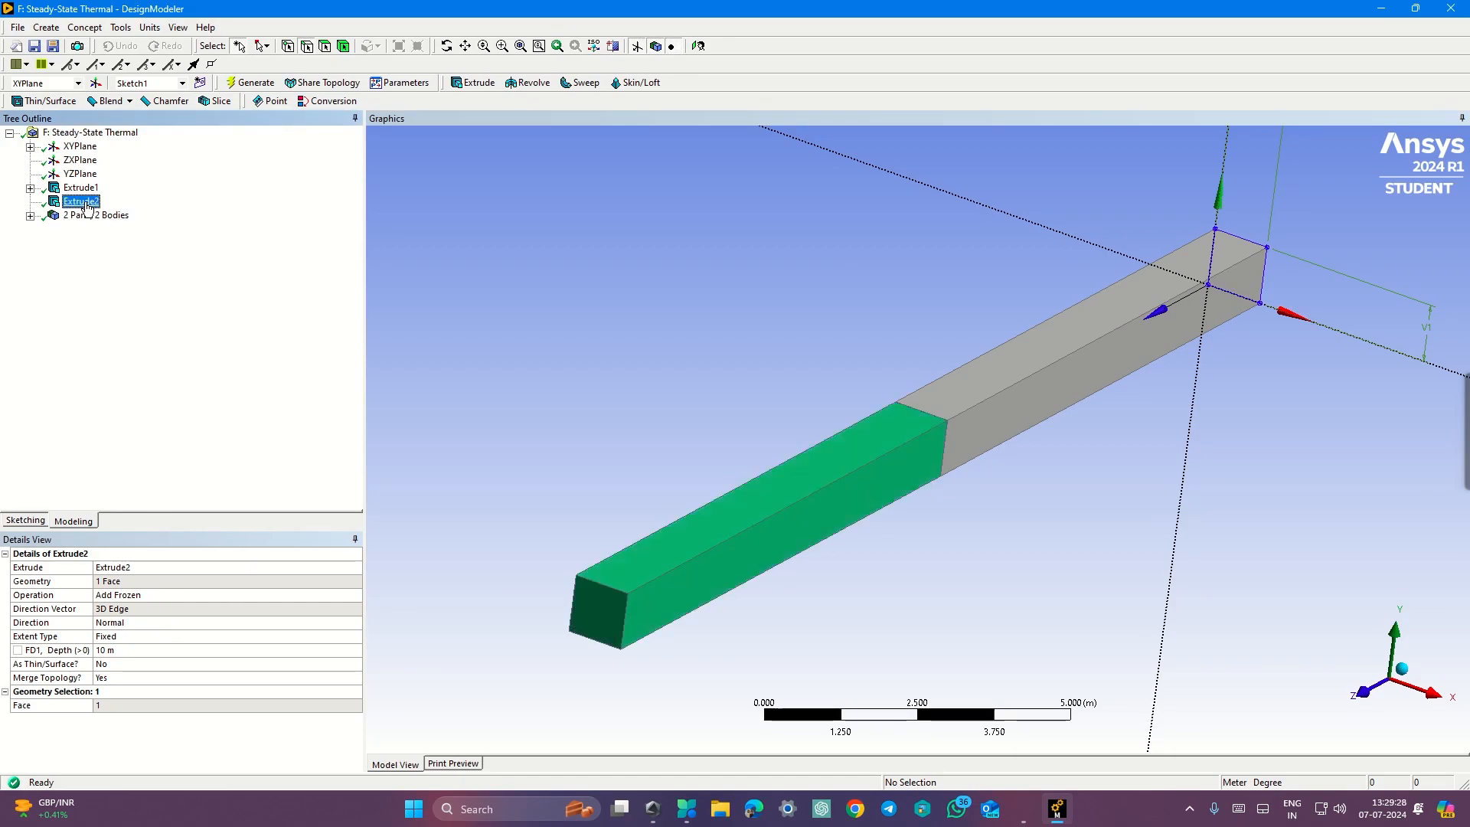
pyautogui.click(156, 651)
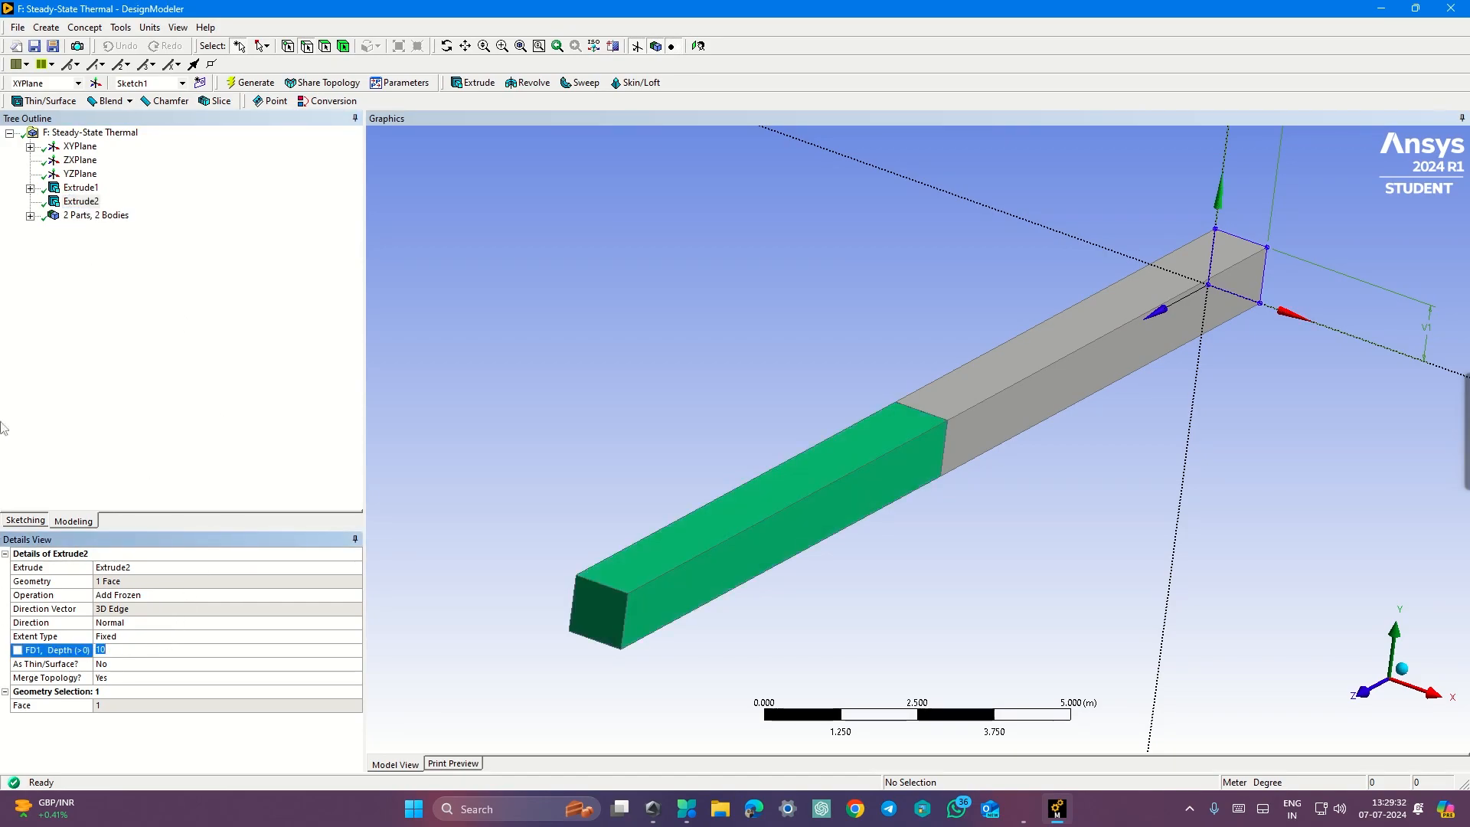
pyautogui.write('5')
pyautogui.press('Return')
pyautogui.click(251, 86)
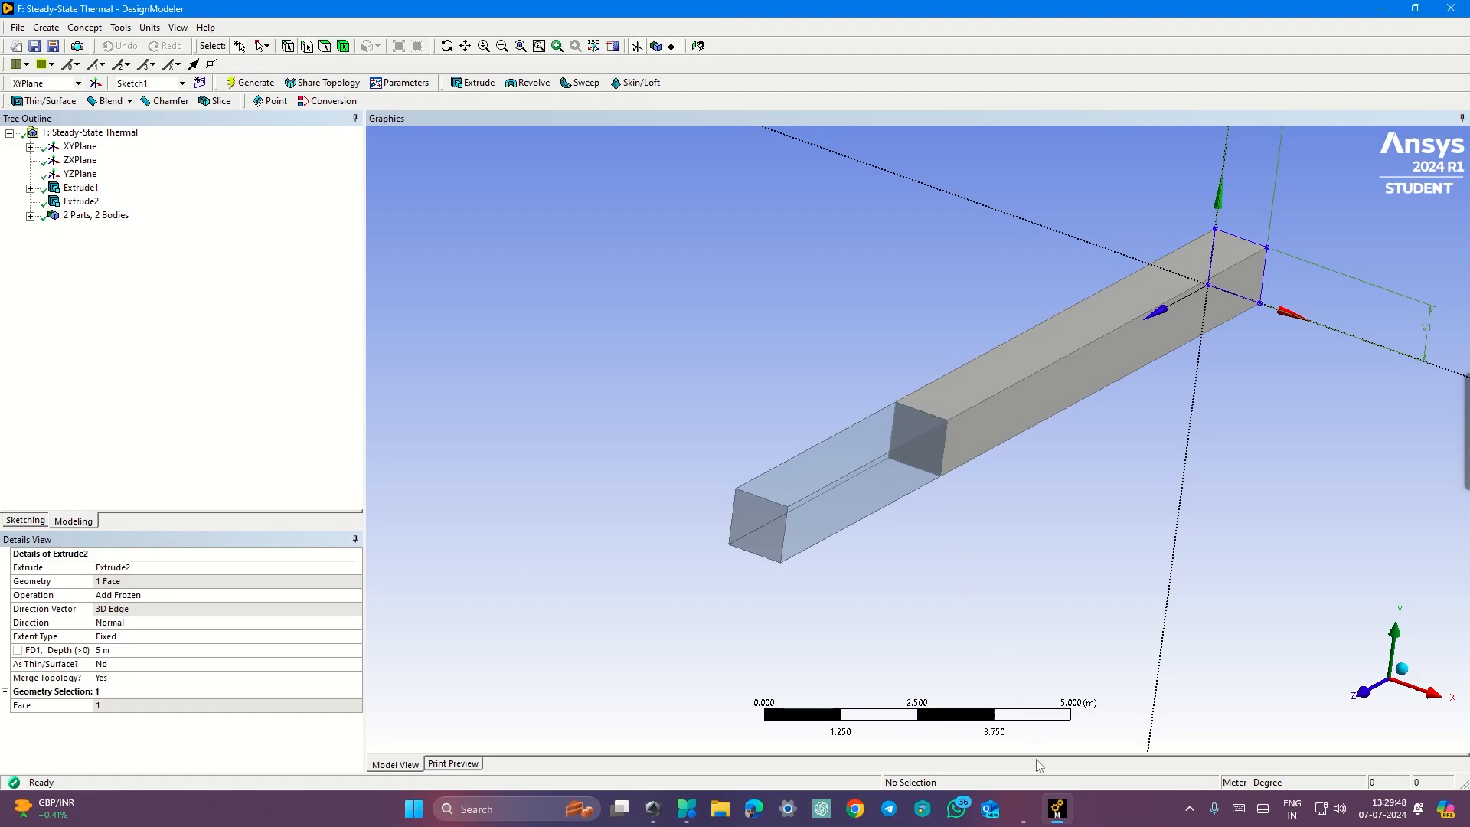
# - Open the model of Steady-State Thermal system F in Mechanical and assign material A to the longer solid
pyautogui.click(1023, 808)
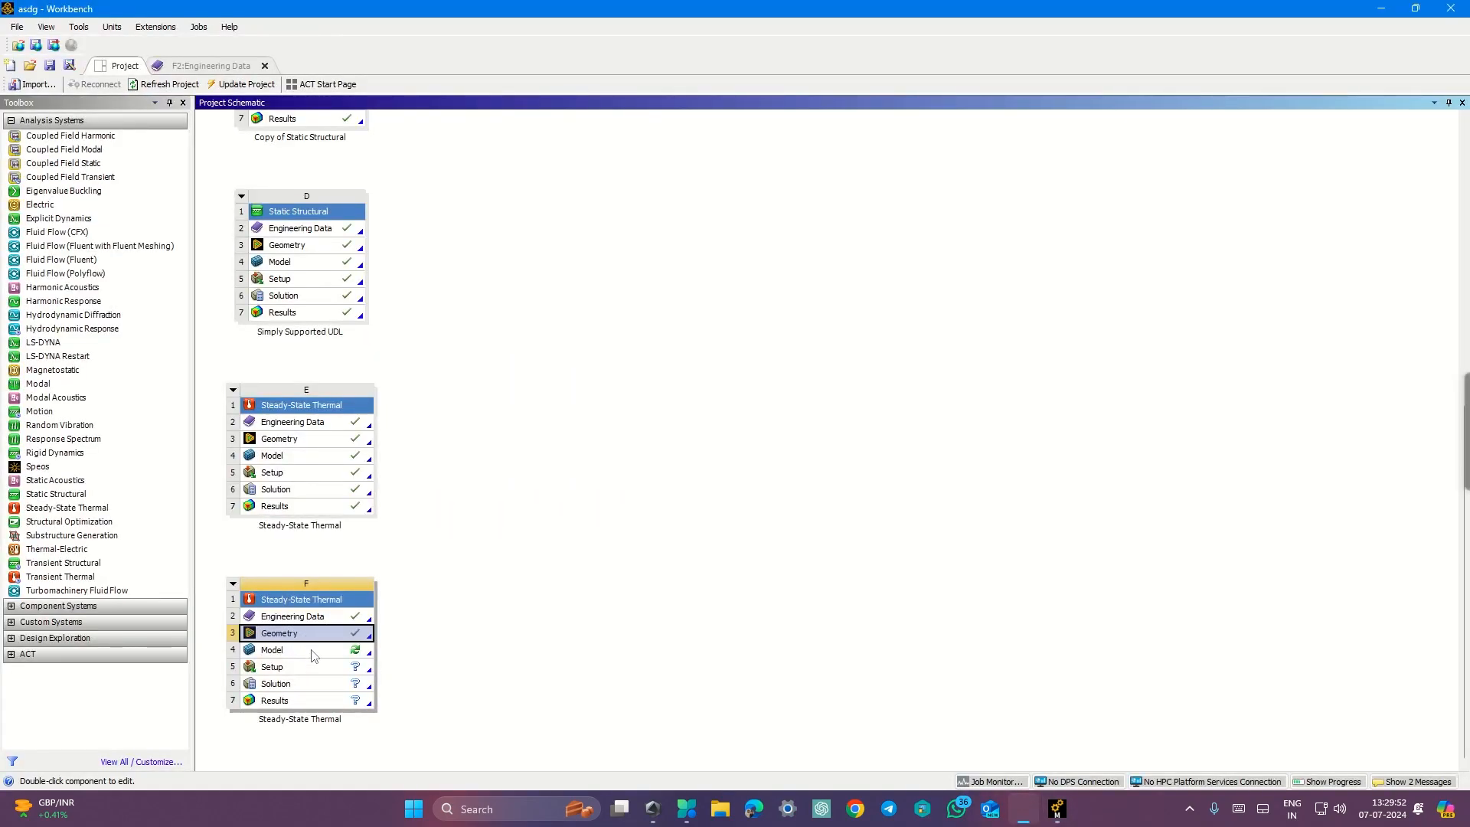
pyautogui.doubleClick(311, 654)
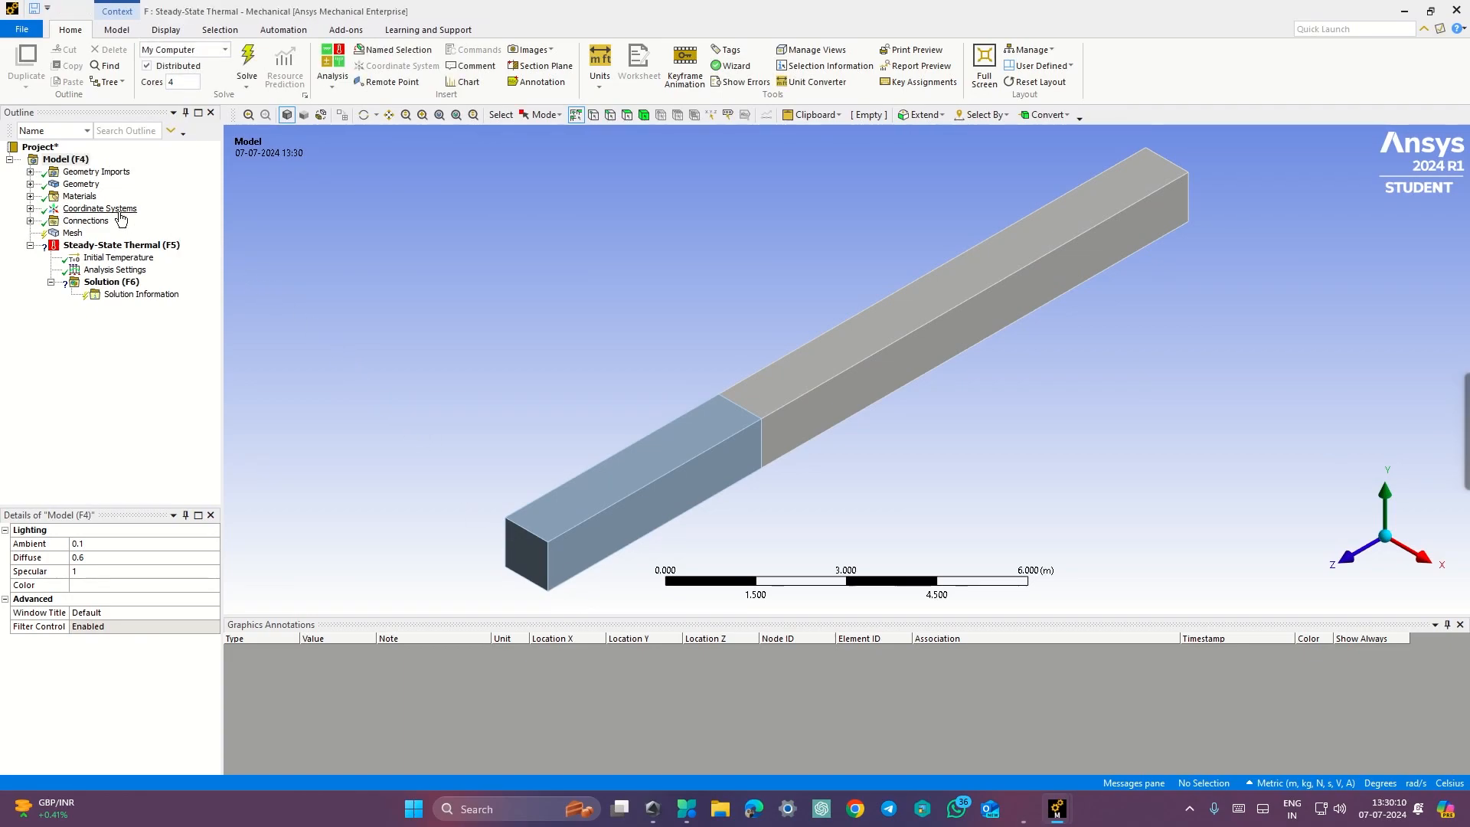
pyautogui.click(30, 185)
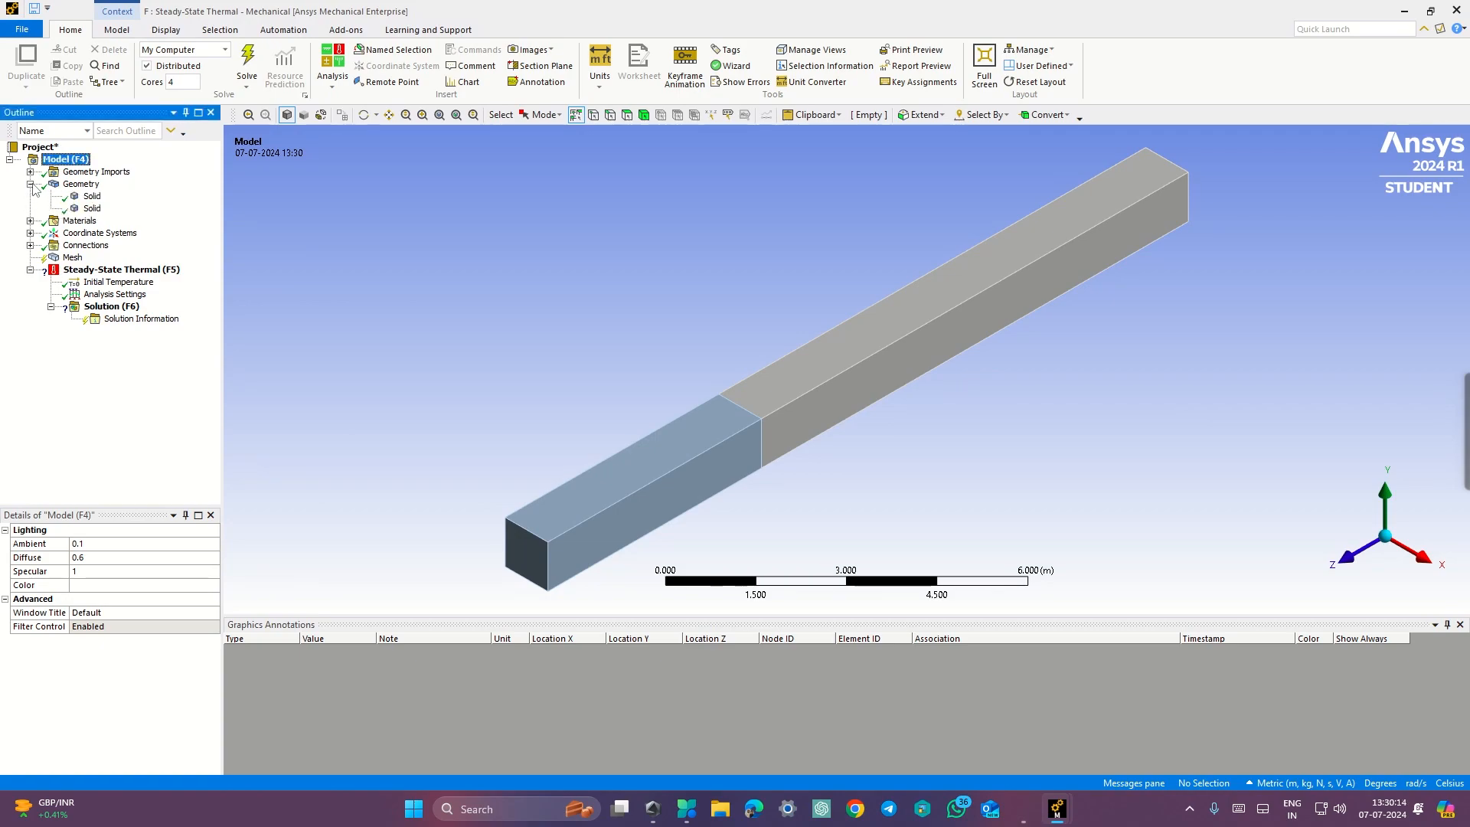
pyautogui.click(92, 196)
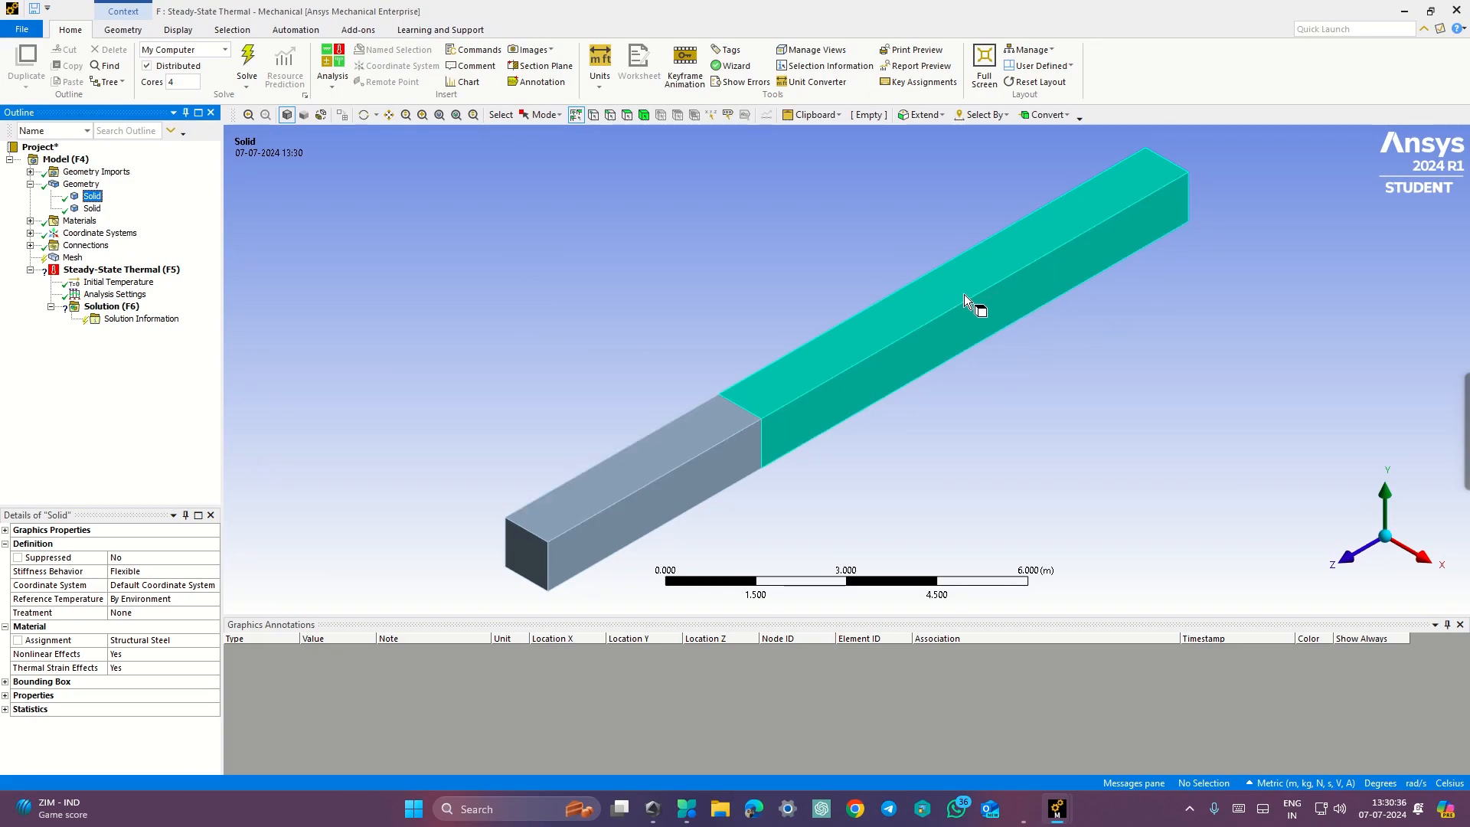
pyautogui.click(202, 641)
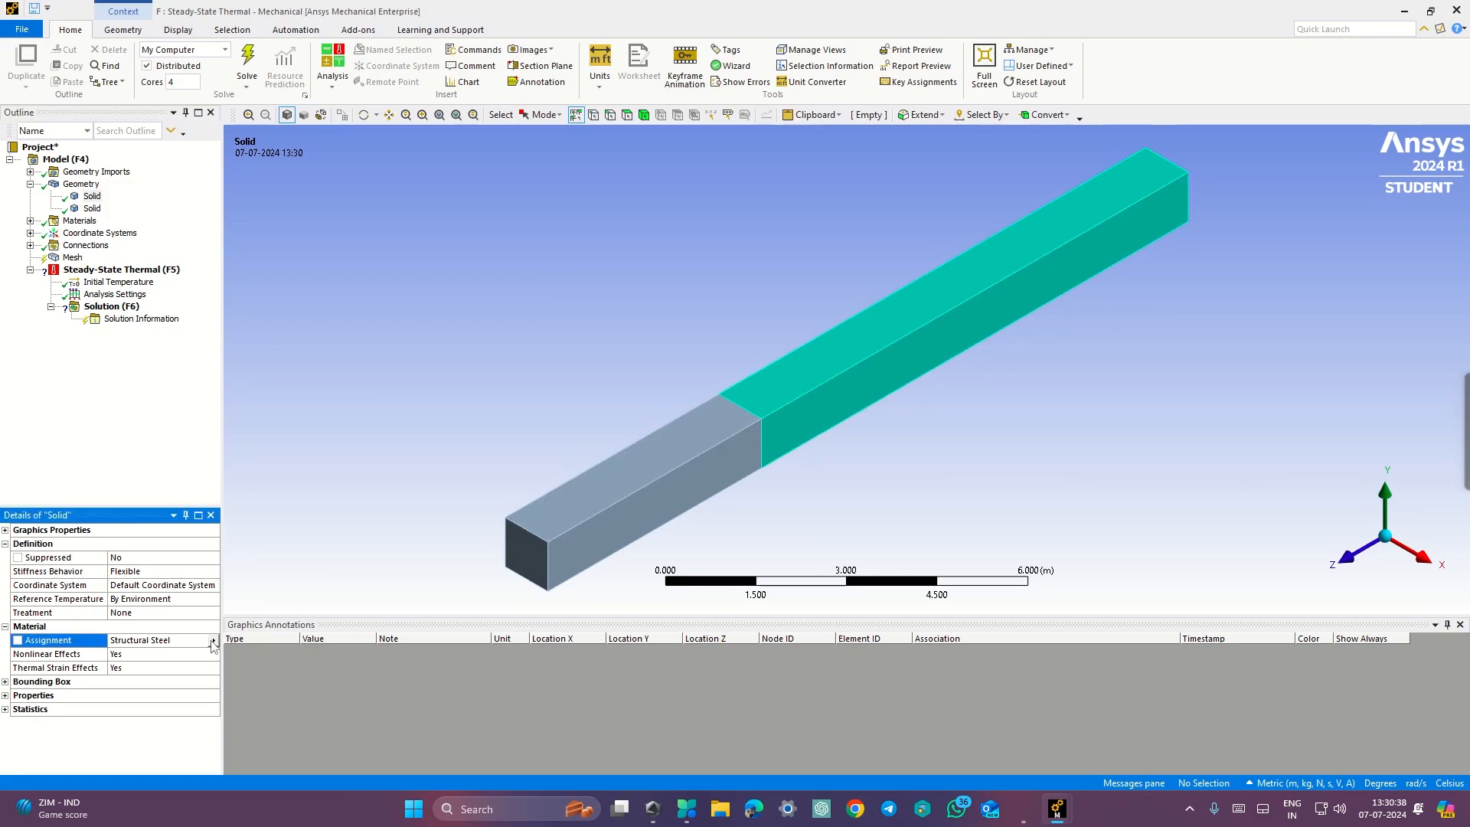
pyautogui.click(214, 641)
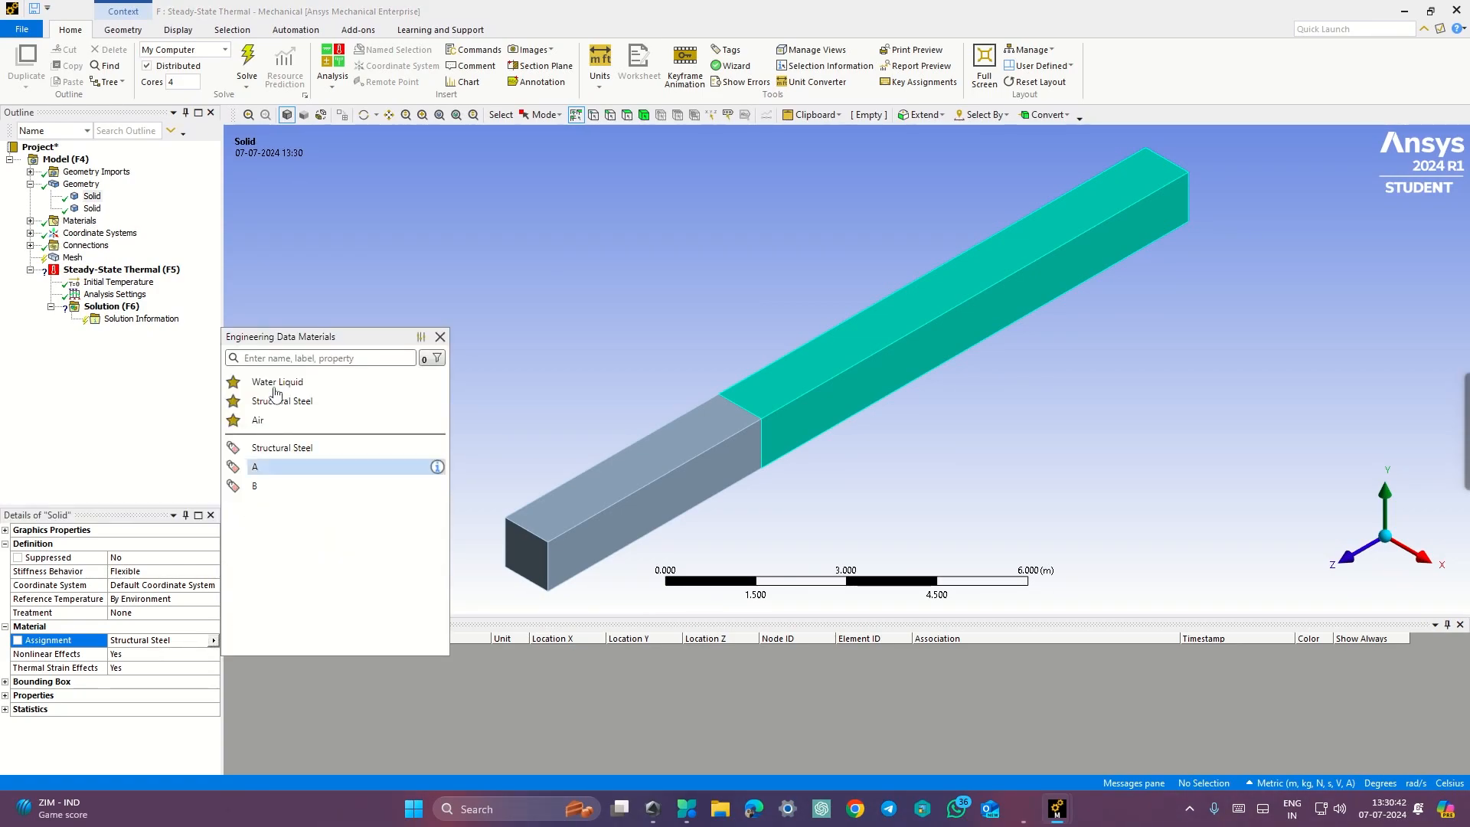
pyautogui.click(258, 469)
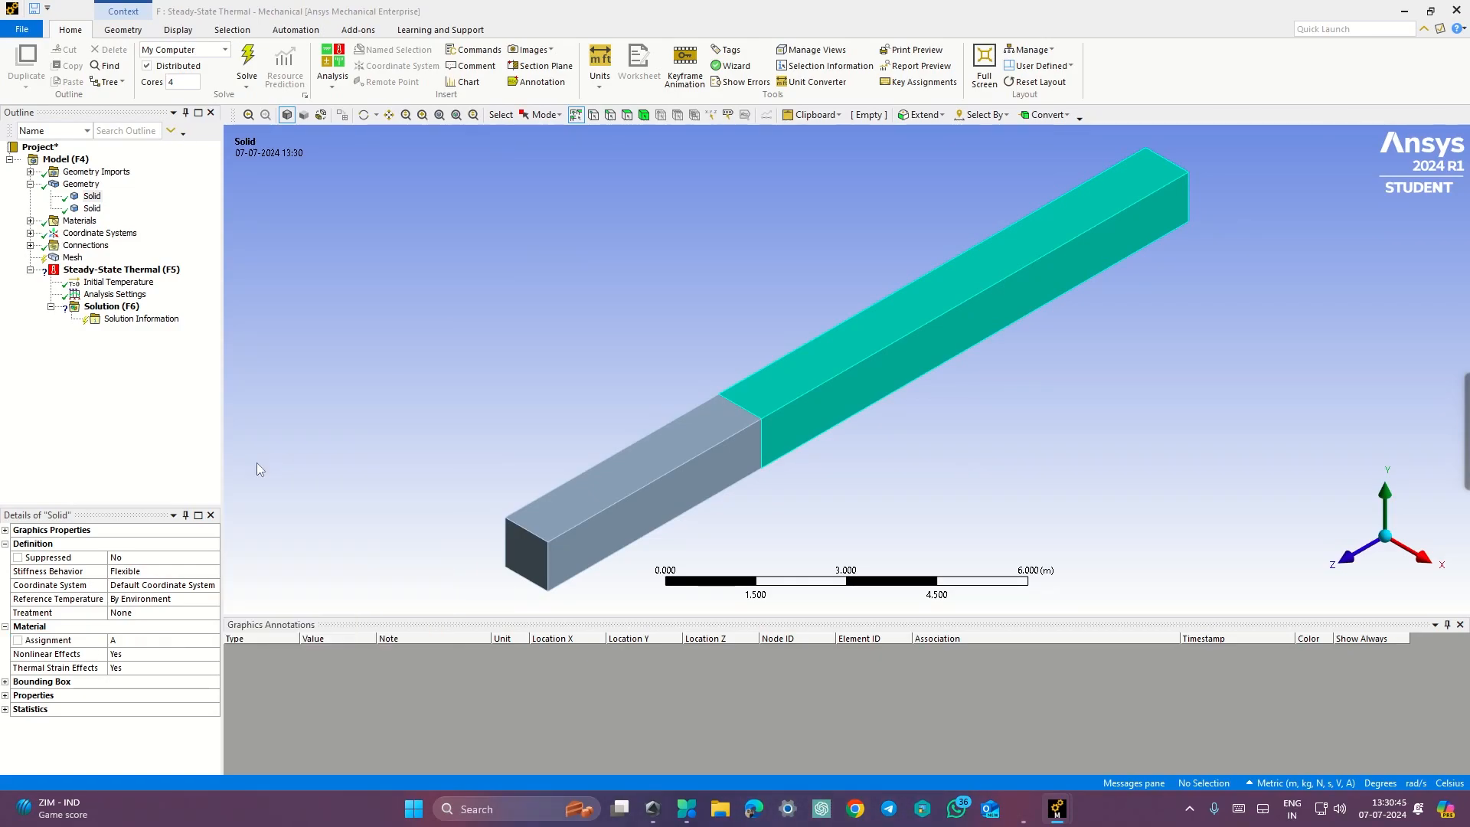
# - Assign material B to the shorter solid and collapse the geometry branch
pyautogui.click(91, 208)
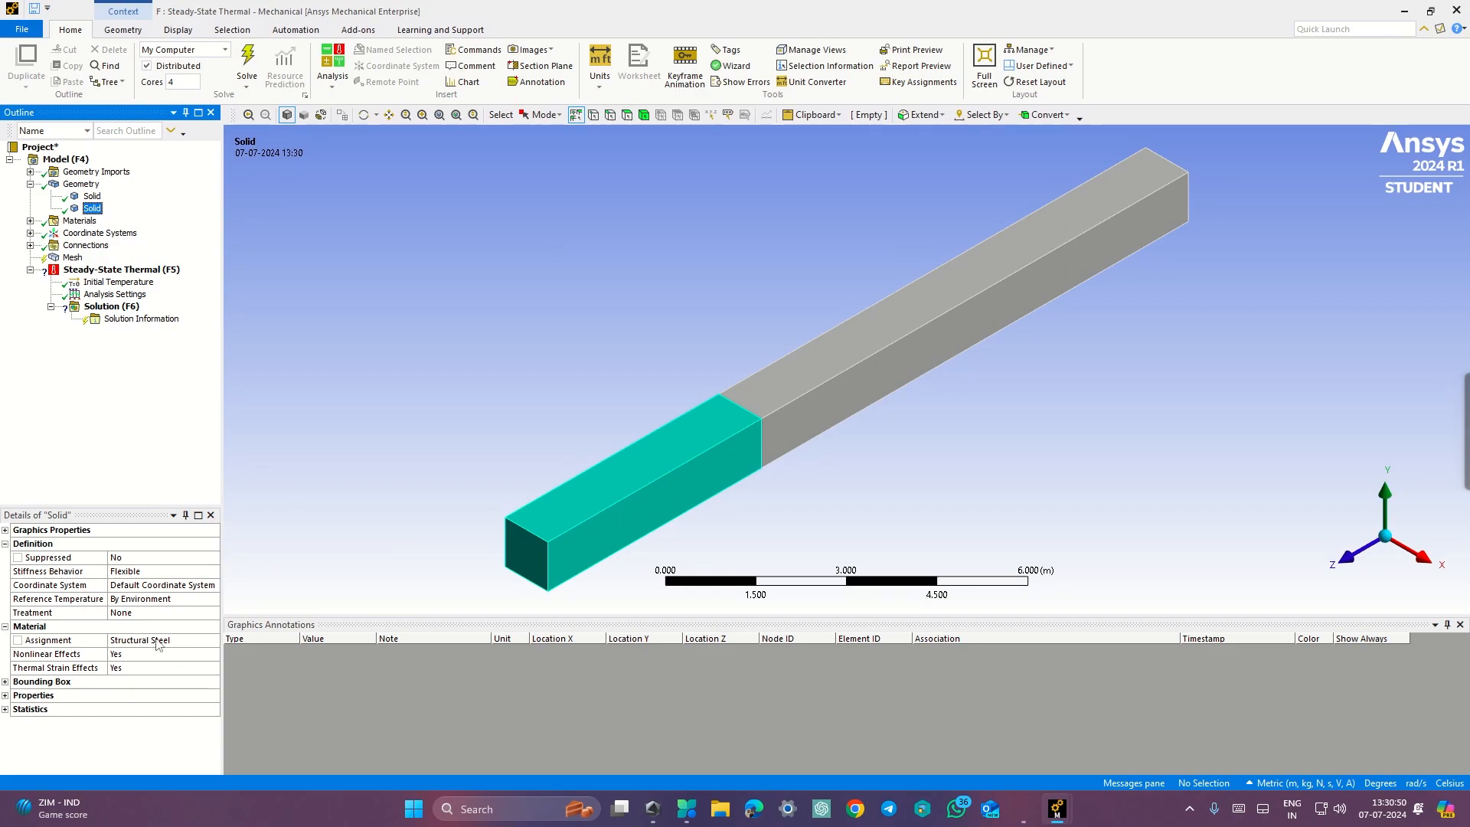
pyautogui.click(208, 643)
pyautogui.click(214, 640)
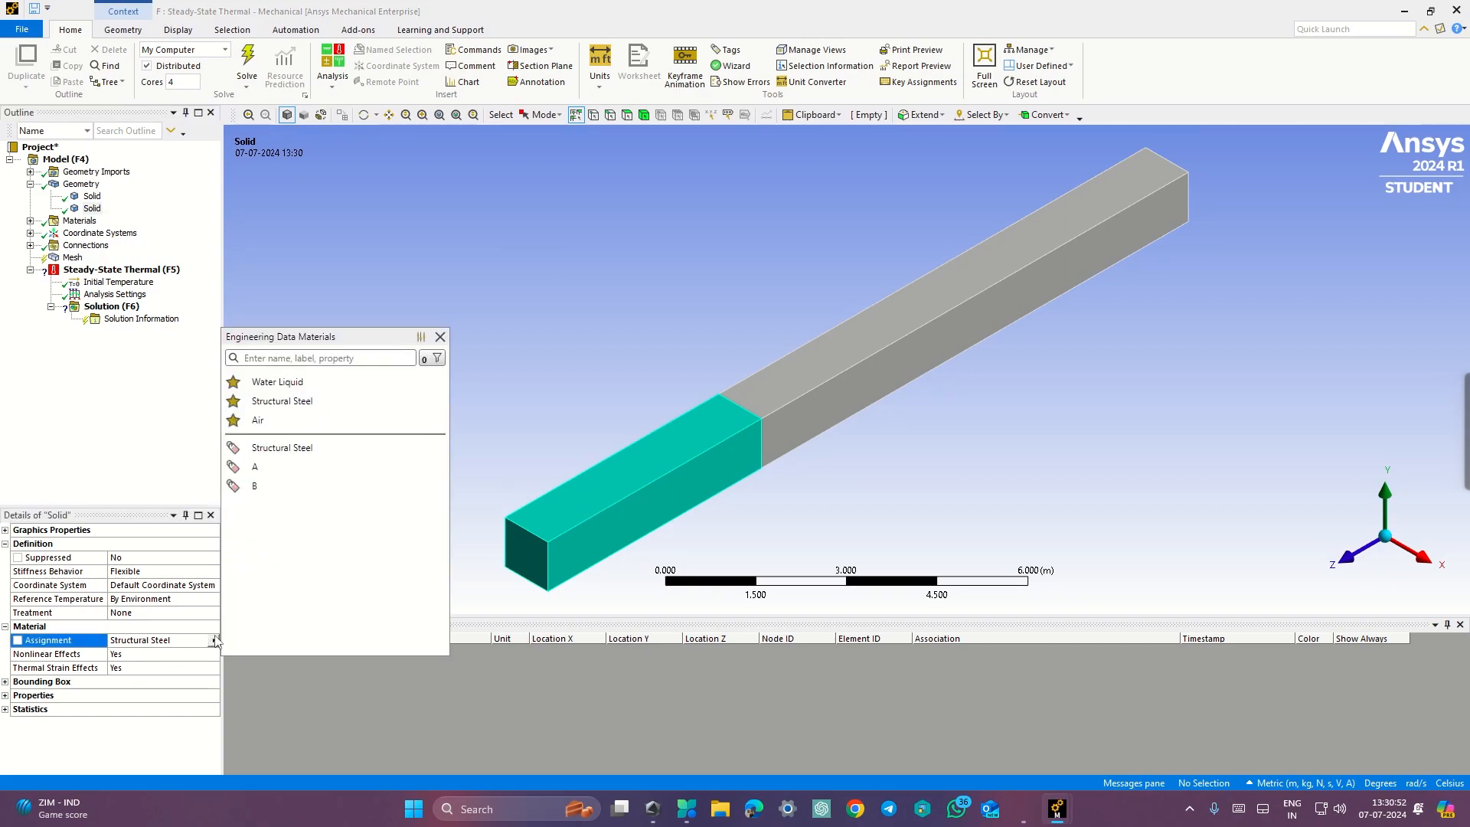
pyautogui.click(255, 485)
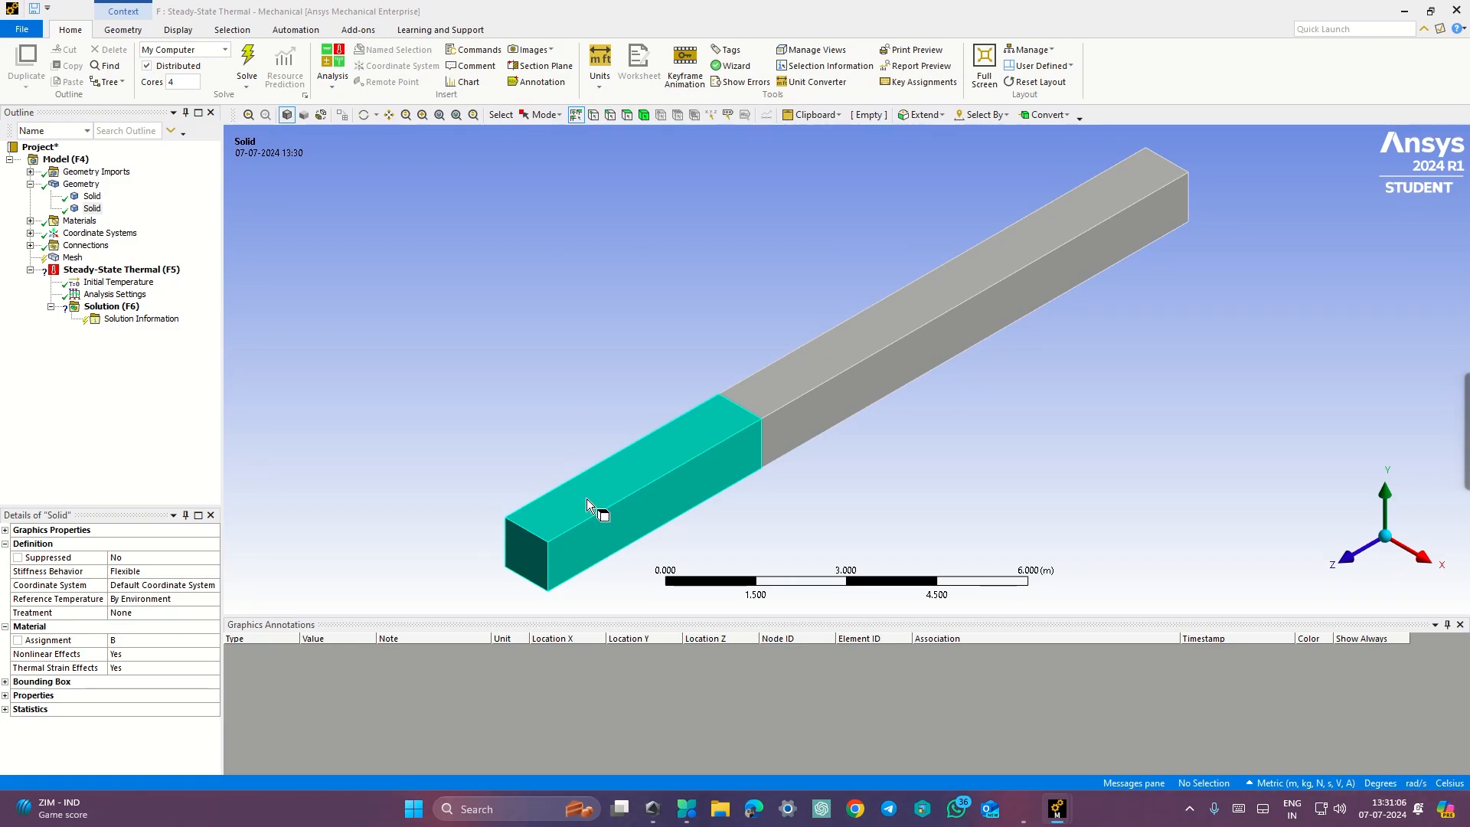
pyautogui.click(30, 184)
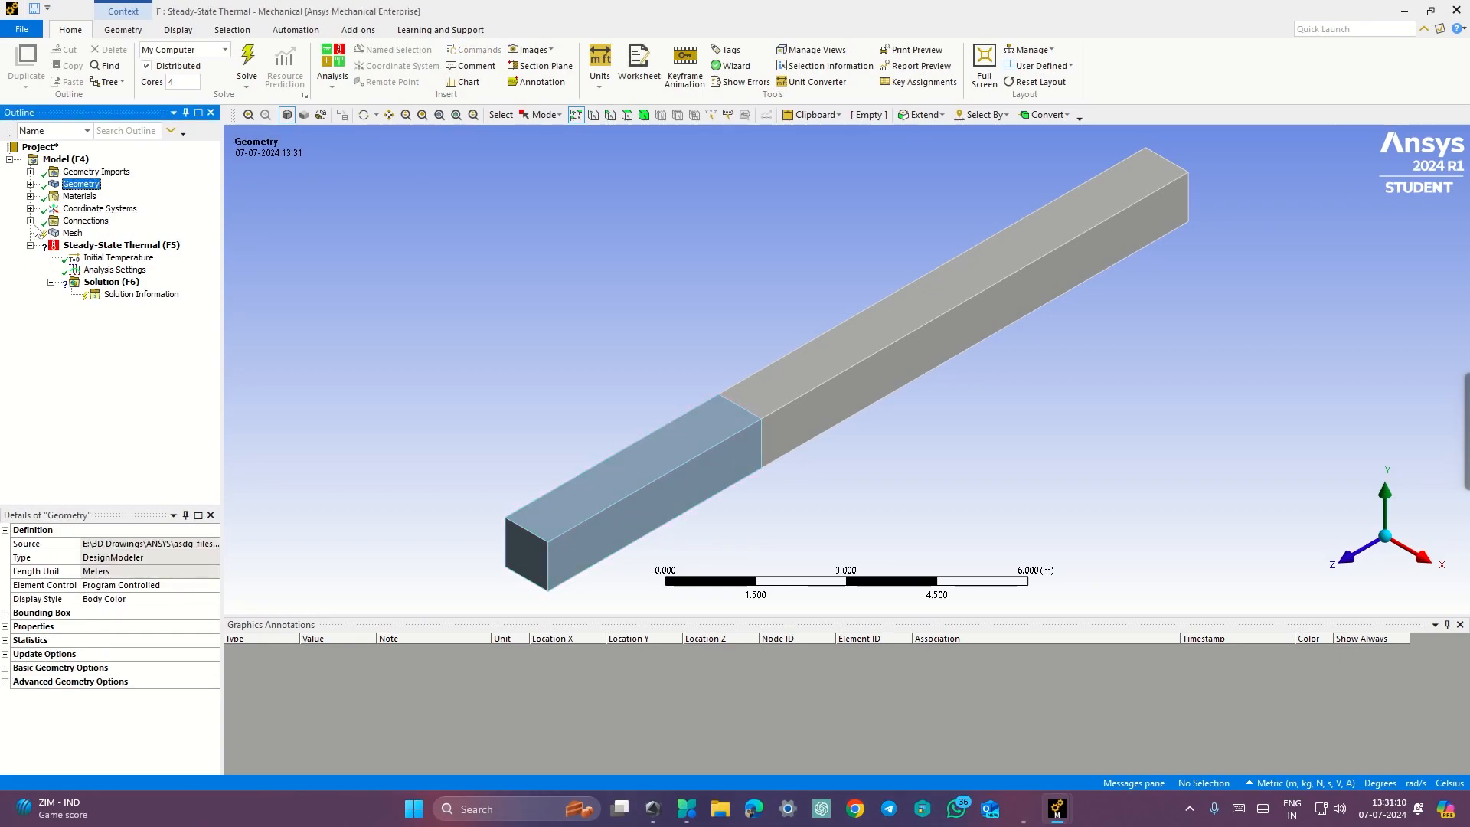
# - Mesh both solids with the default mesh settings by running a solve from the Mesh object
pyautogui.click(63, 234)
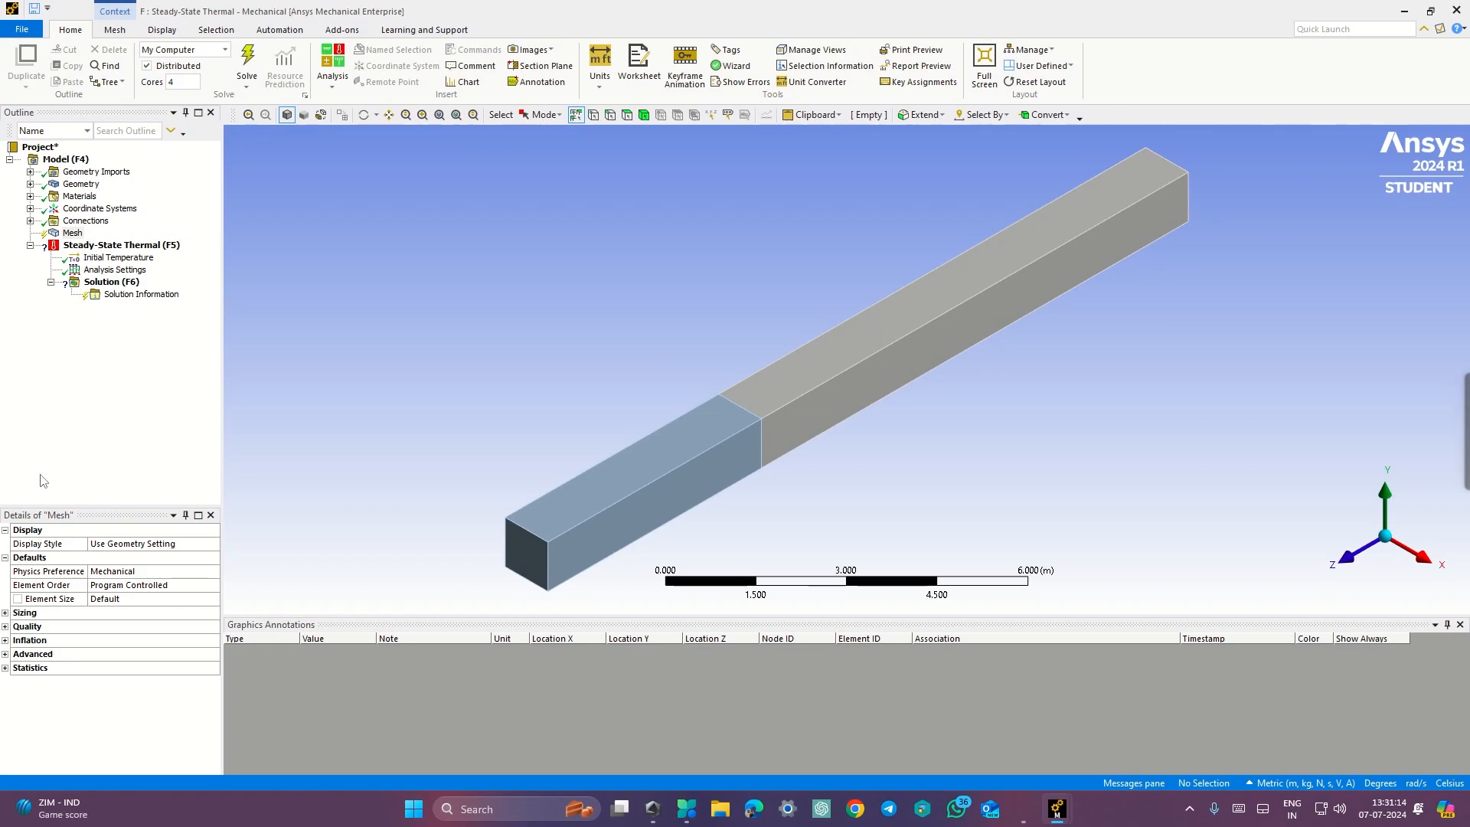
pyautogui.click(247, 66)
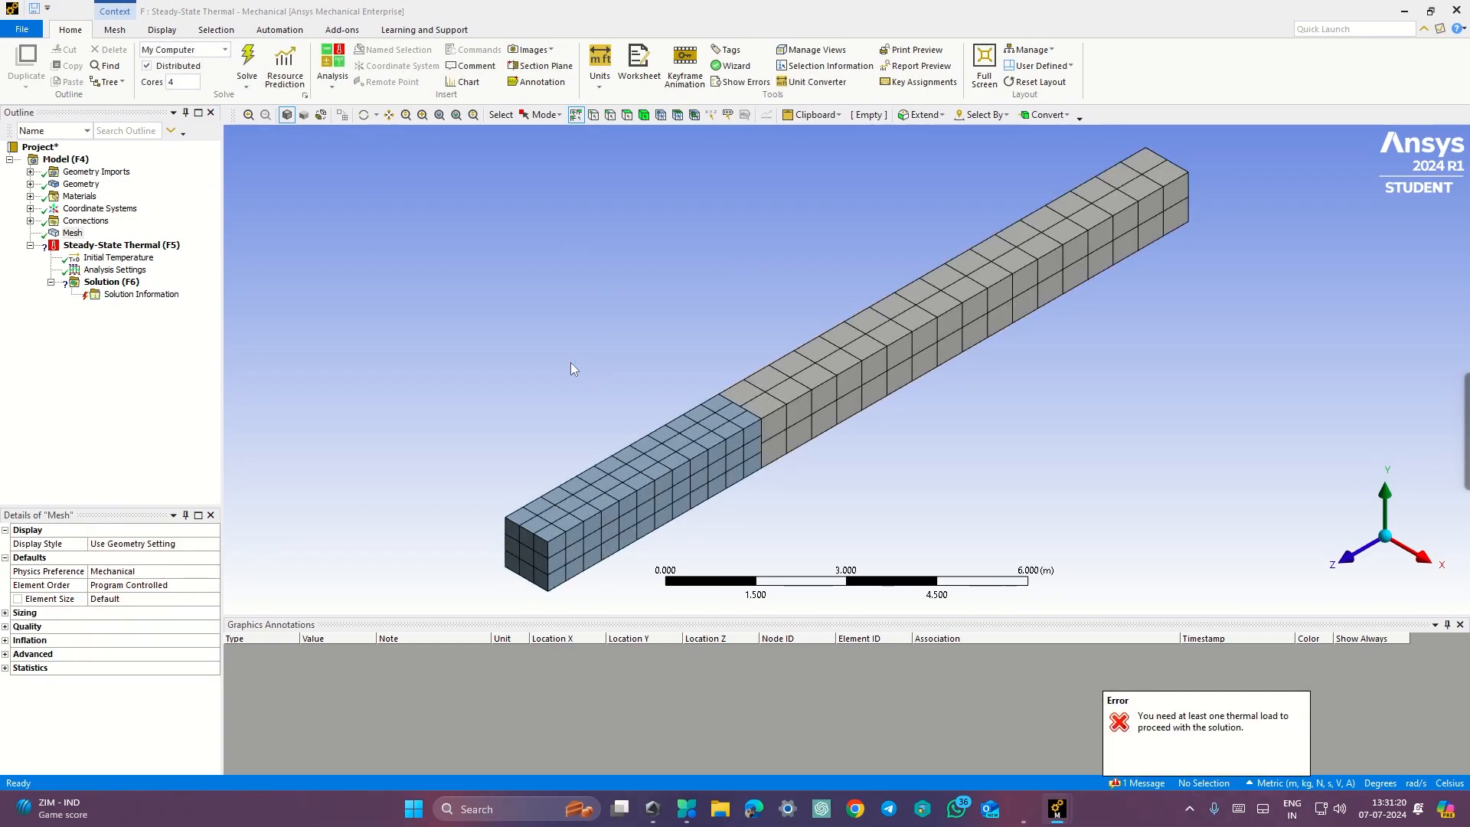
pyautogui.scroll(1, 598, 361)
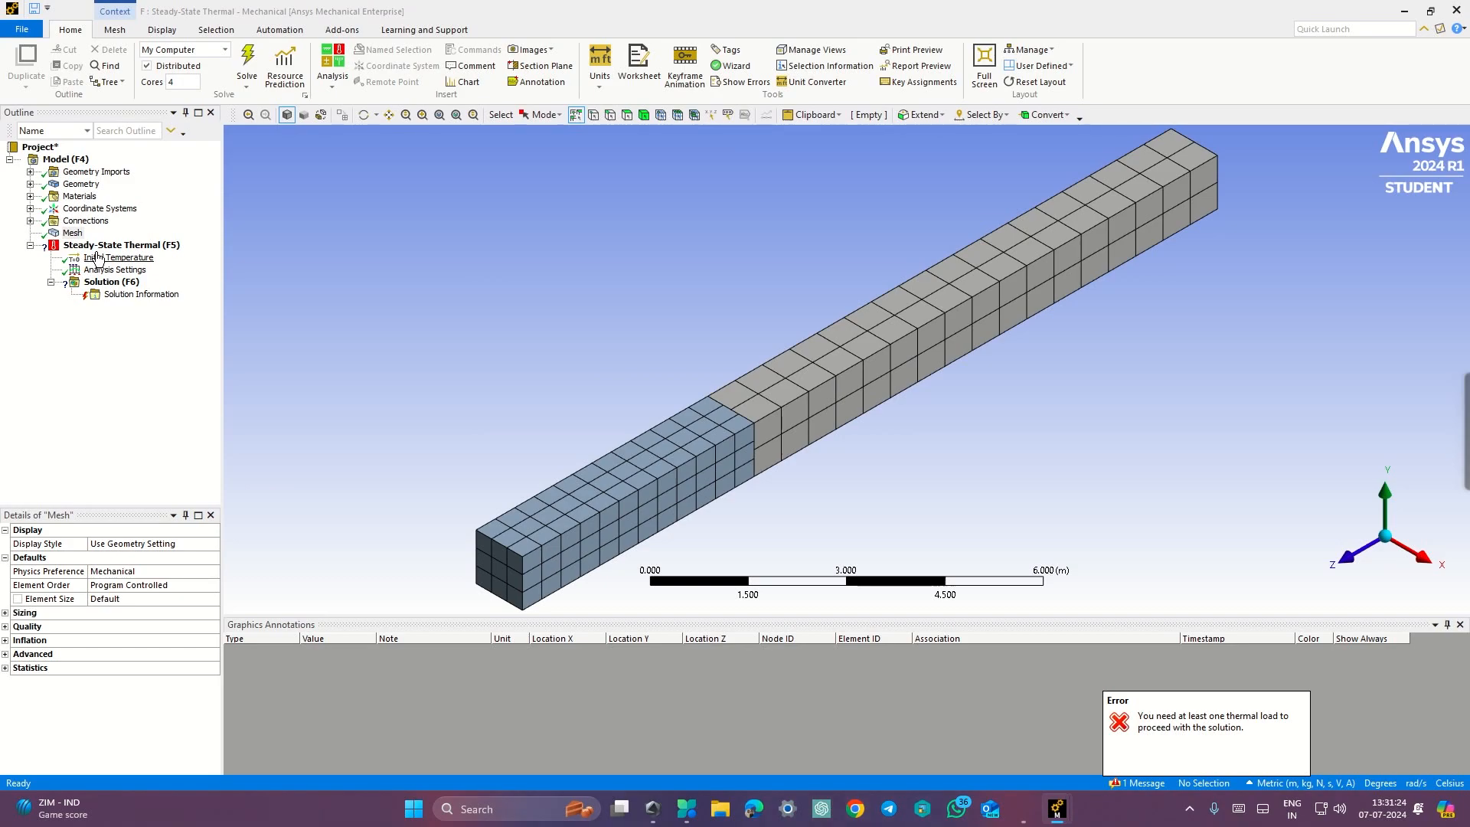
# - Check the boundary temperatures in the Exercise 6 problem in the Word document and insert a Temperature load in the steady-state thermal analysis
pyautogui.press('ctrl+super+Right')
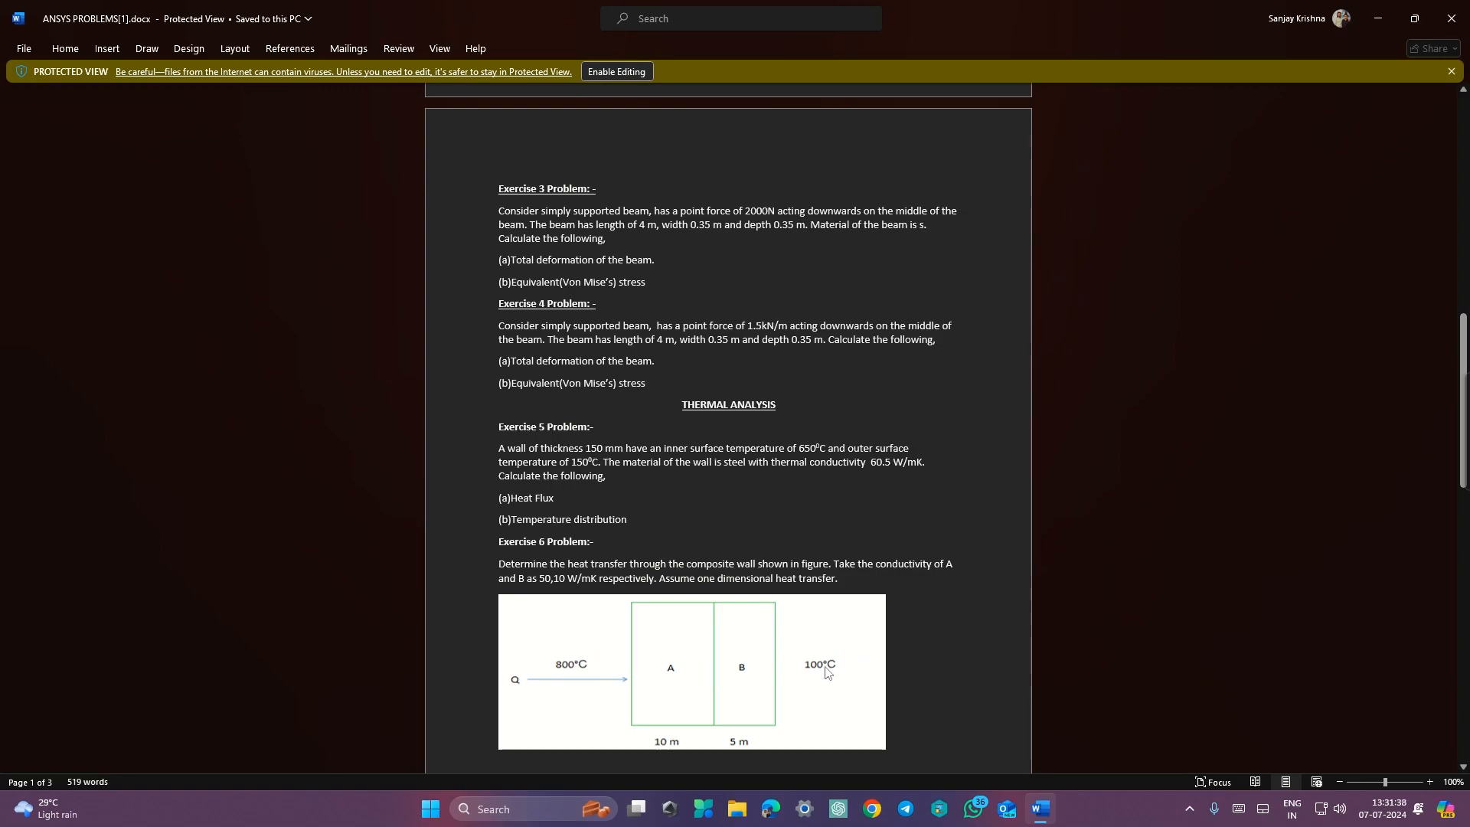
pyautogui.press('ctrl+super+Right')
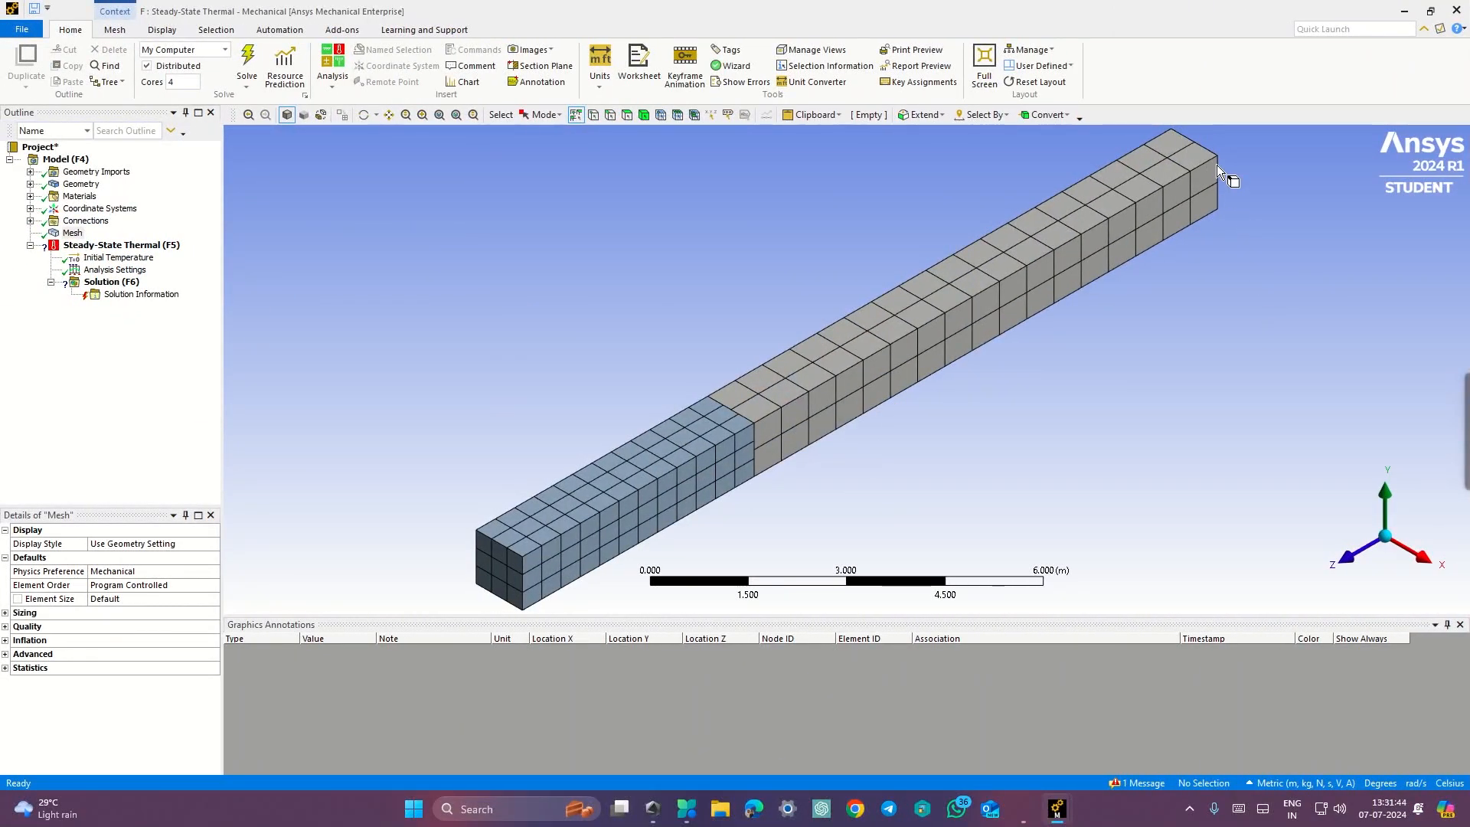
pyautogui.click(92, 246)
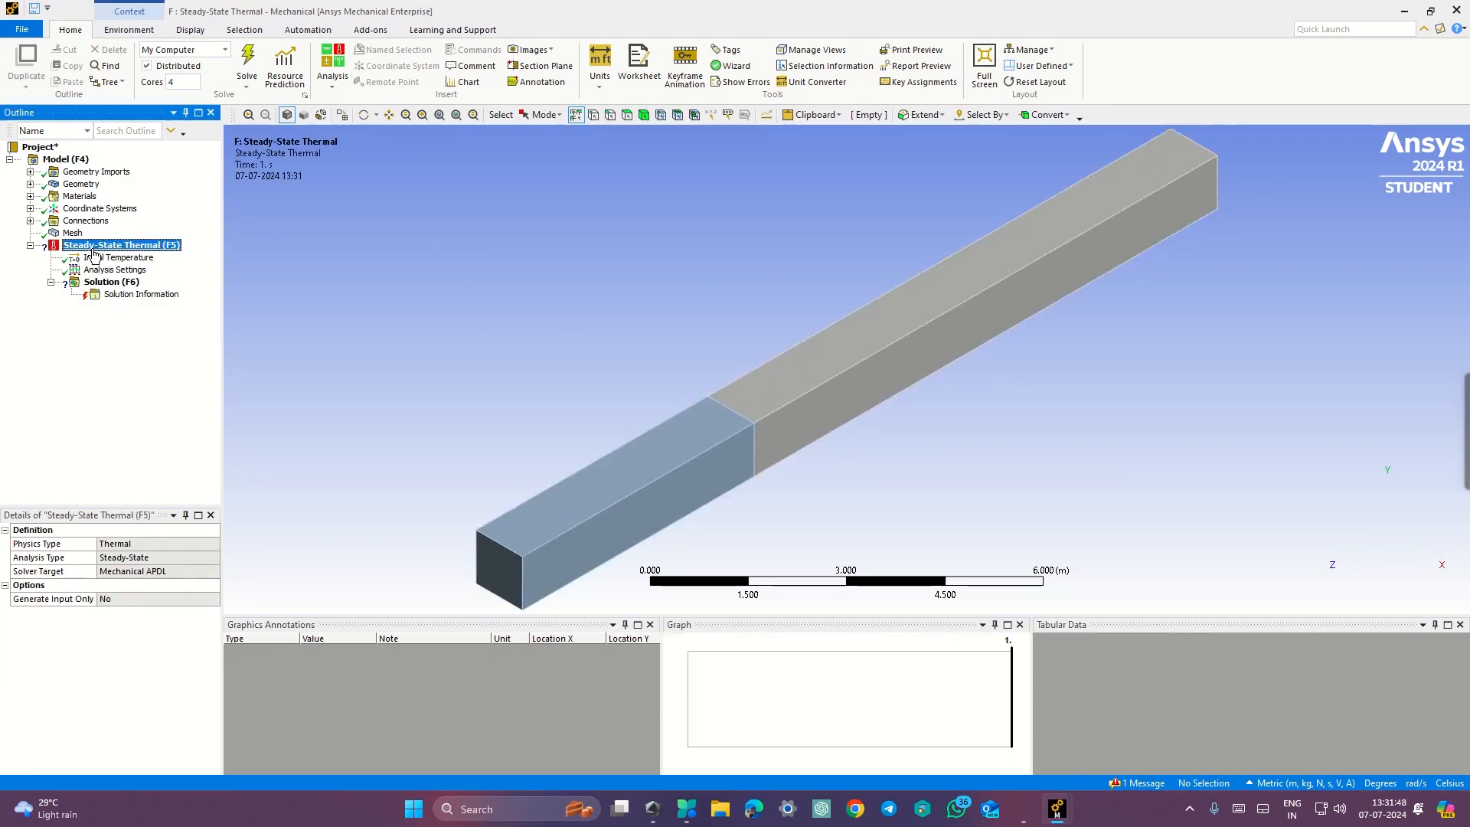
pyautogui.rightClick(92, 248)
pyautogui.moveTo(130, 259)
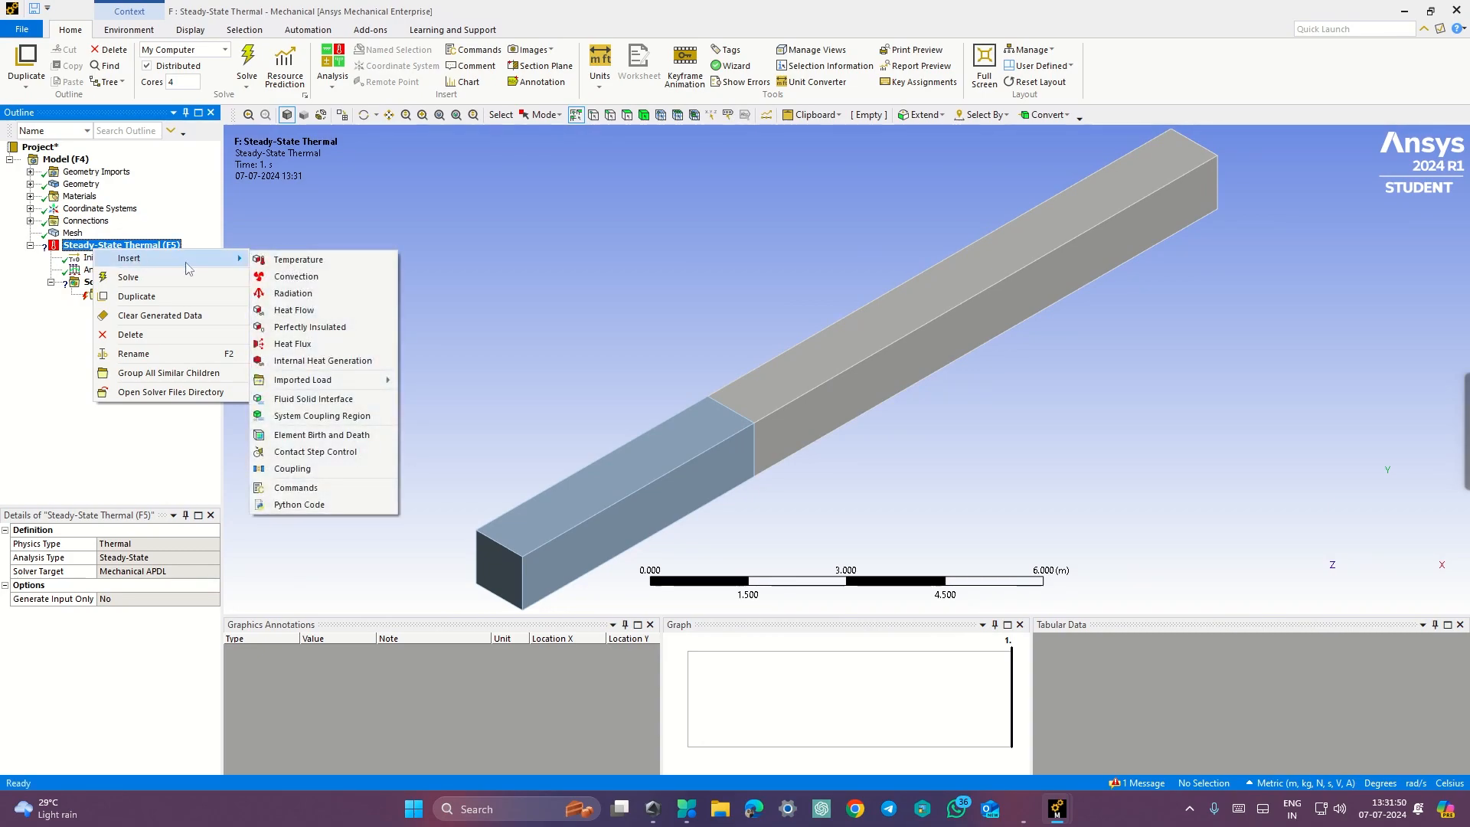
pyautogui.click(268, 261)
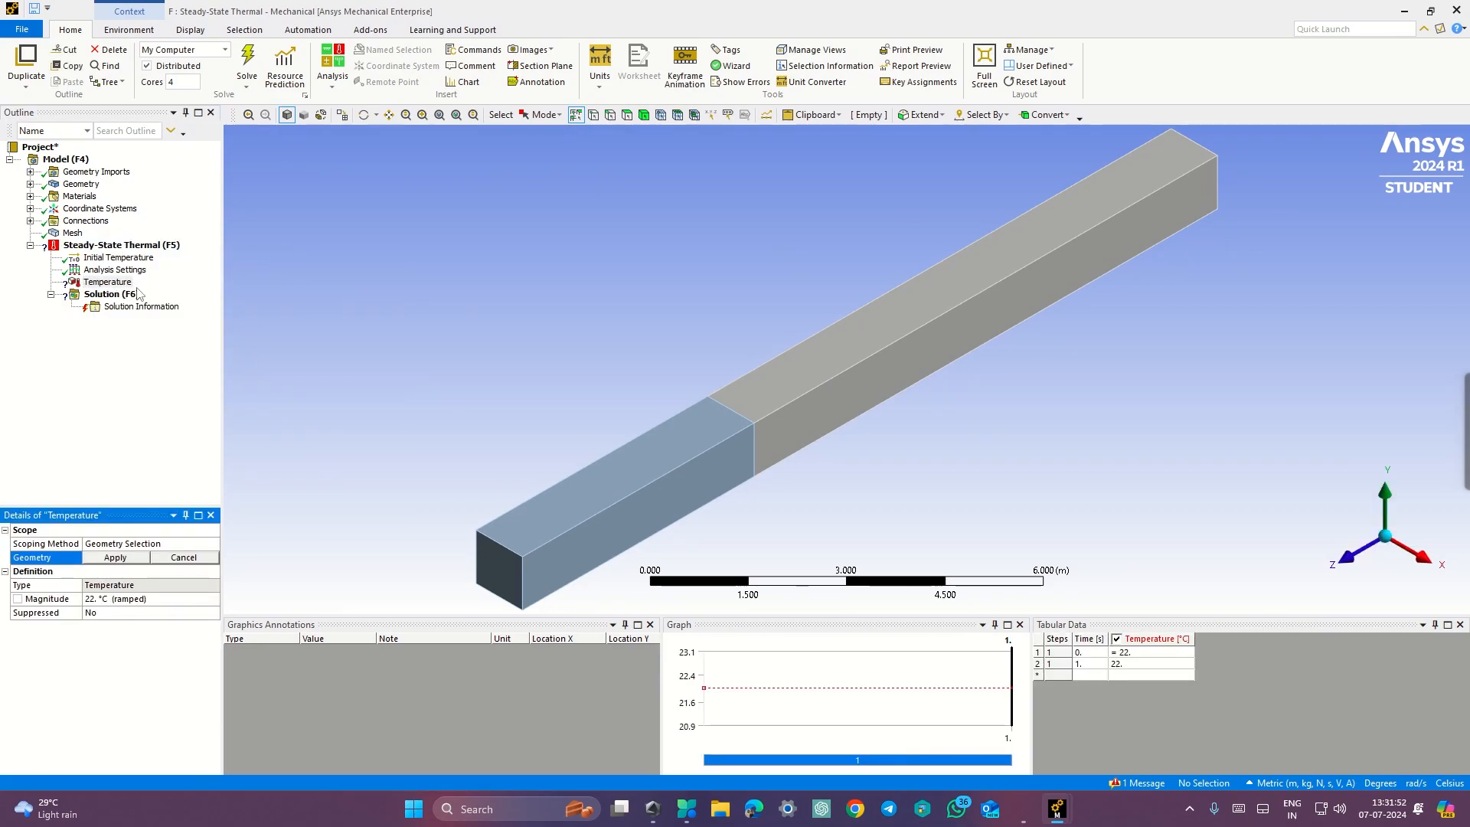
# - Scope the temperature load to the free end face of the longer solid and set its magnitude to 800 °C
pyautogui.moveTo(1273, 402); pyautogui.dragTo(1171, 352, button='middle')
pyautogui.click(1182, 317)
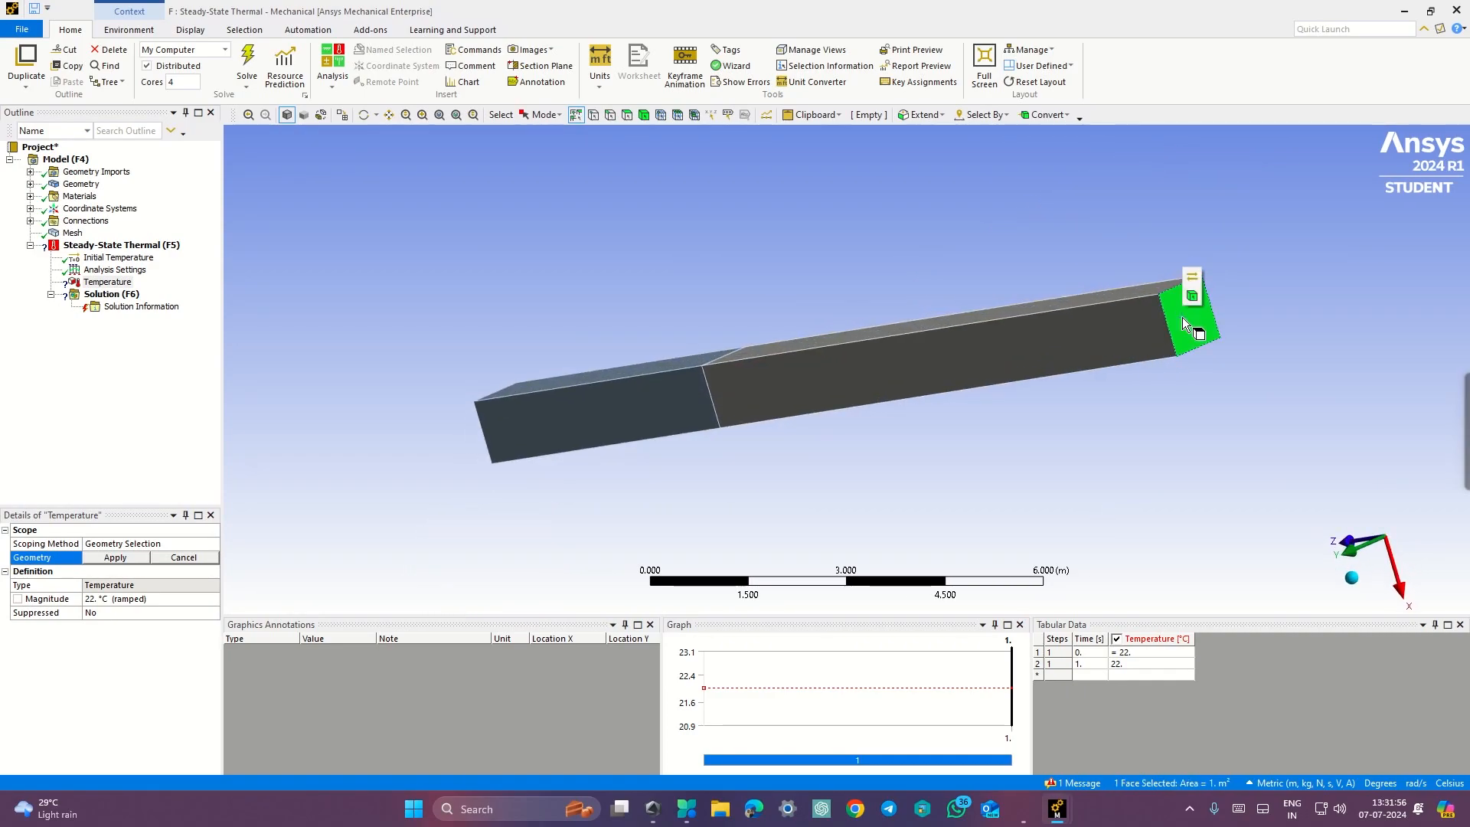
pyautogui.scroll(1, 583, 508)
pyautogui.moveTo(751, 499); pyautogui.dragTo(849, 429, button='middle')
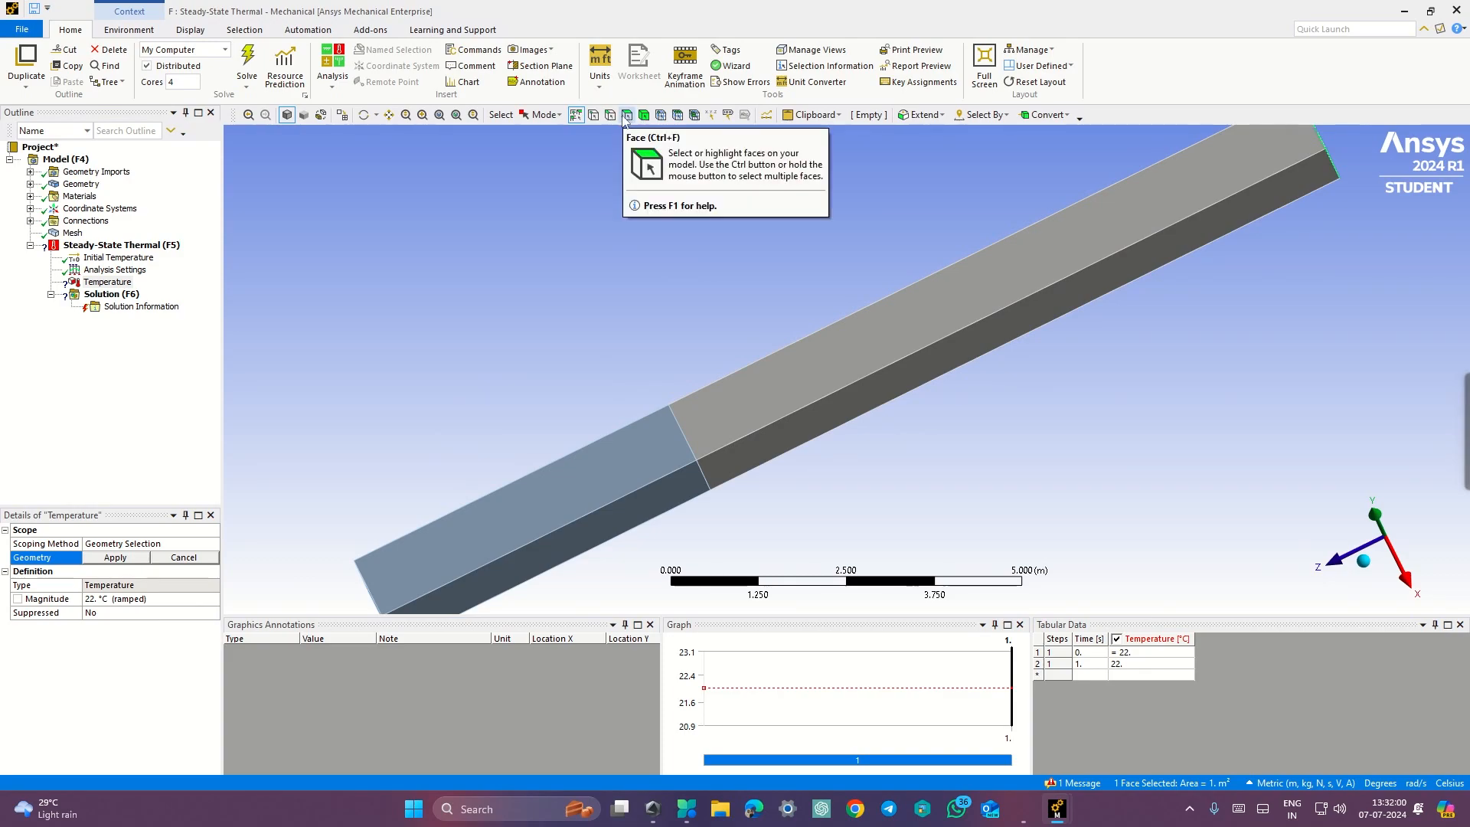
pyautogui.scroll(1, 413, 408)
pyautogui.scroll(-2, 411, 430)
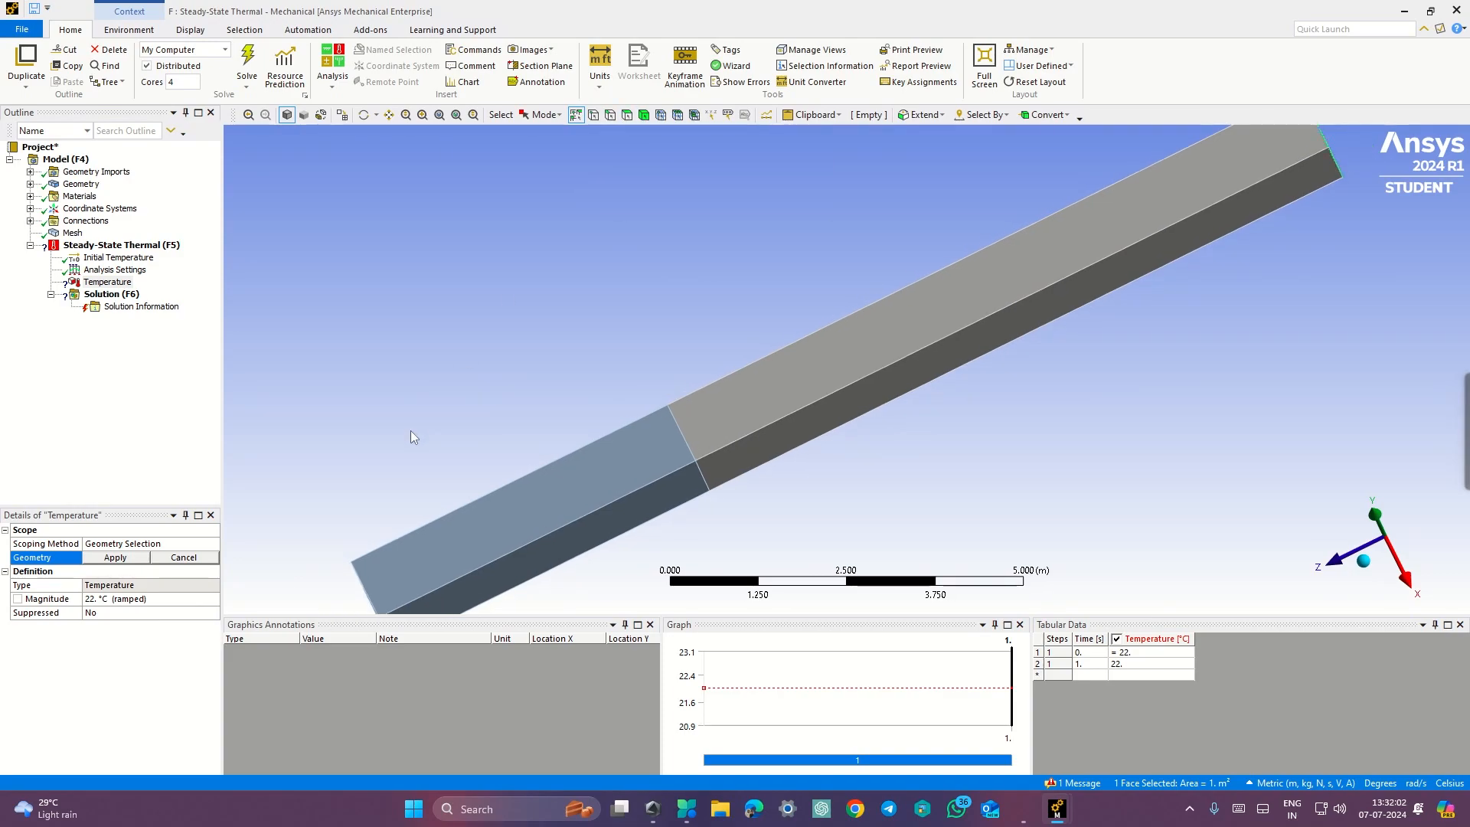
pyautogui.click(1366, 559)
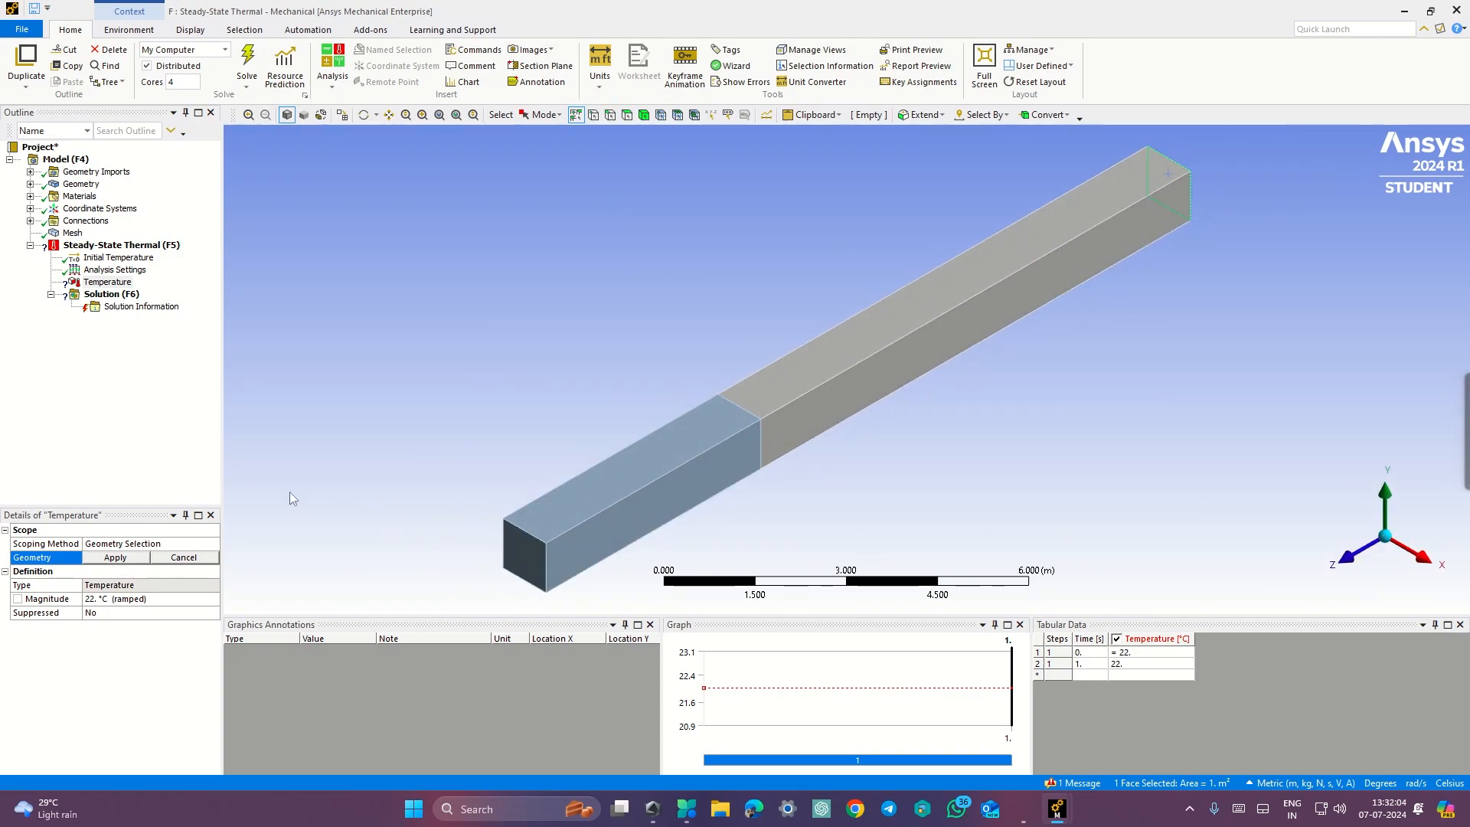
pyautogui.click(112, 557)
pyautogui.click(130, 598)
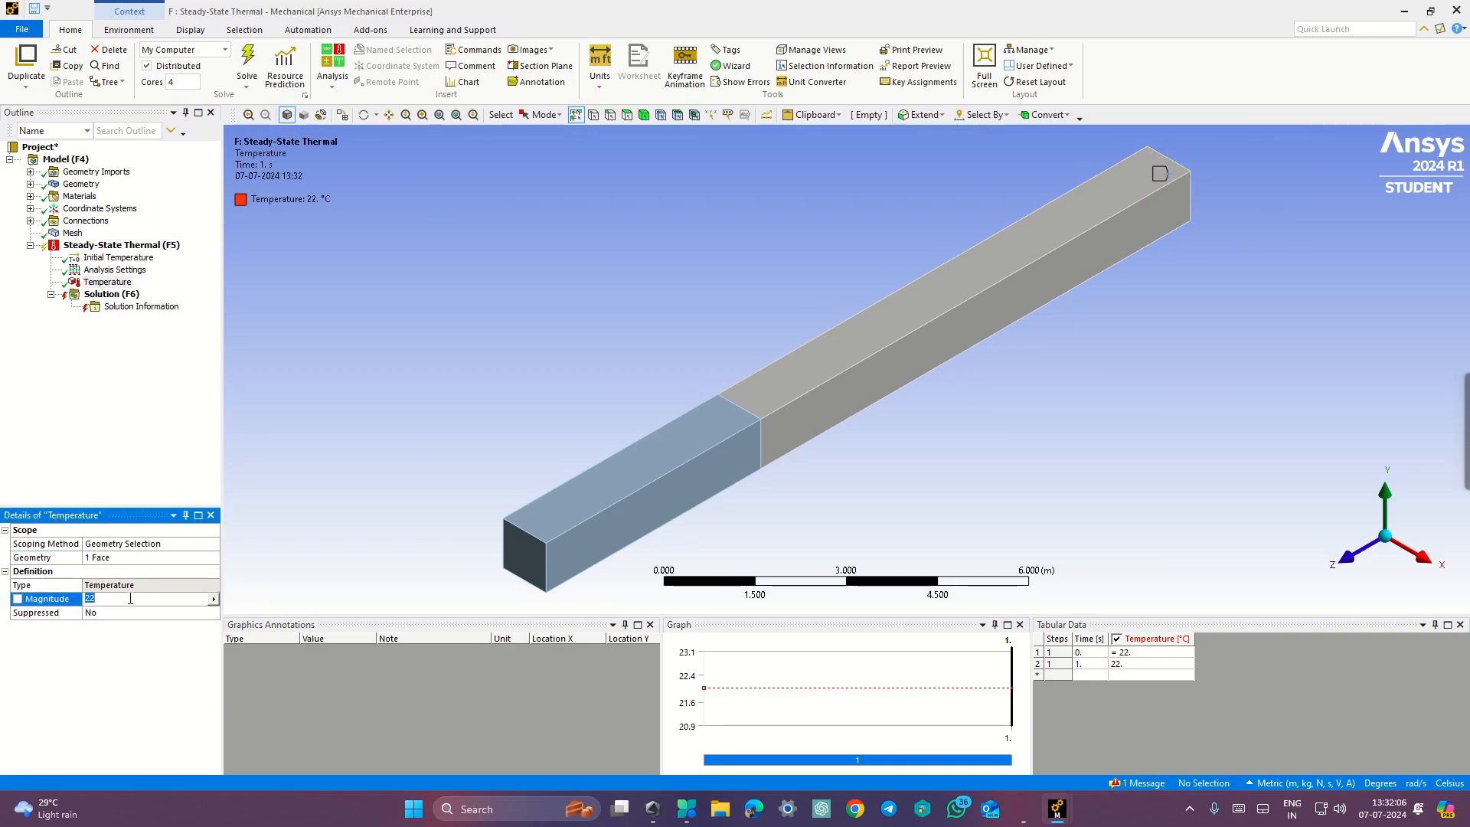
pyautogui.write('800')
pyautogui.press('Return')
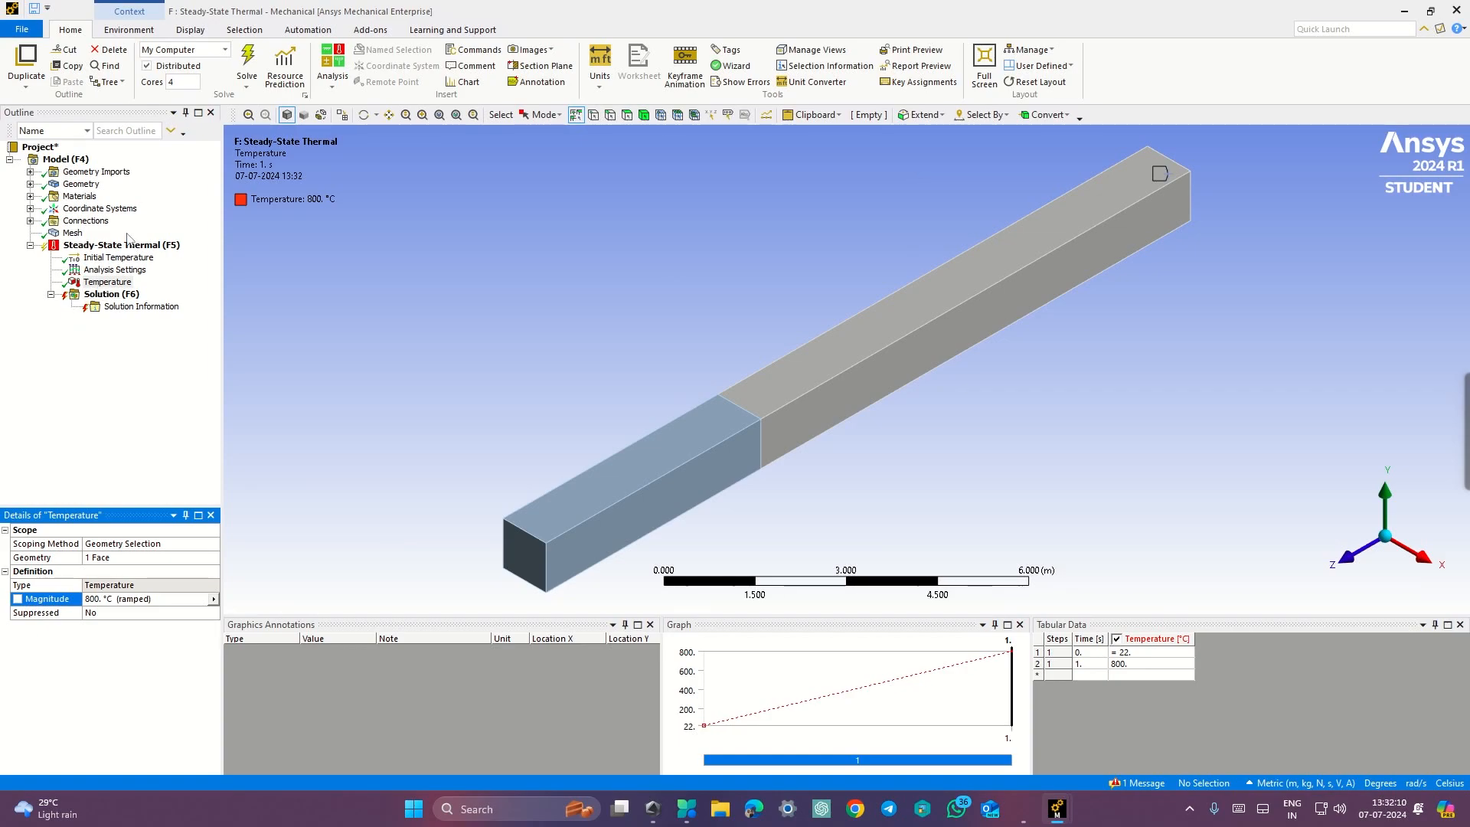
# - Insert a second Temperature load on the free end face of the shorter solid with a magnitude of 100 °C
pyautogui.rightClick(127, 245)
pyautogui.moveTo(155, 252)
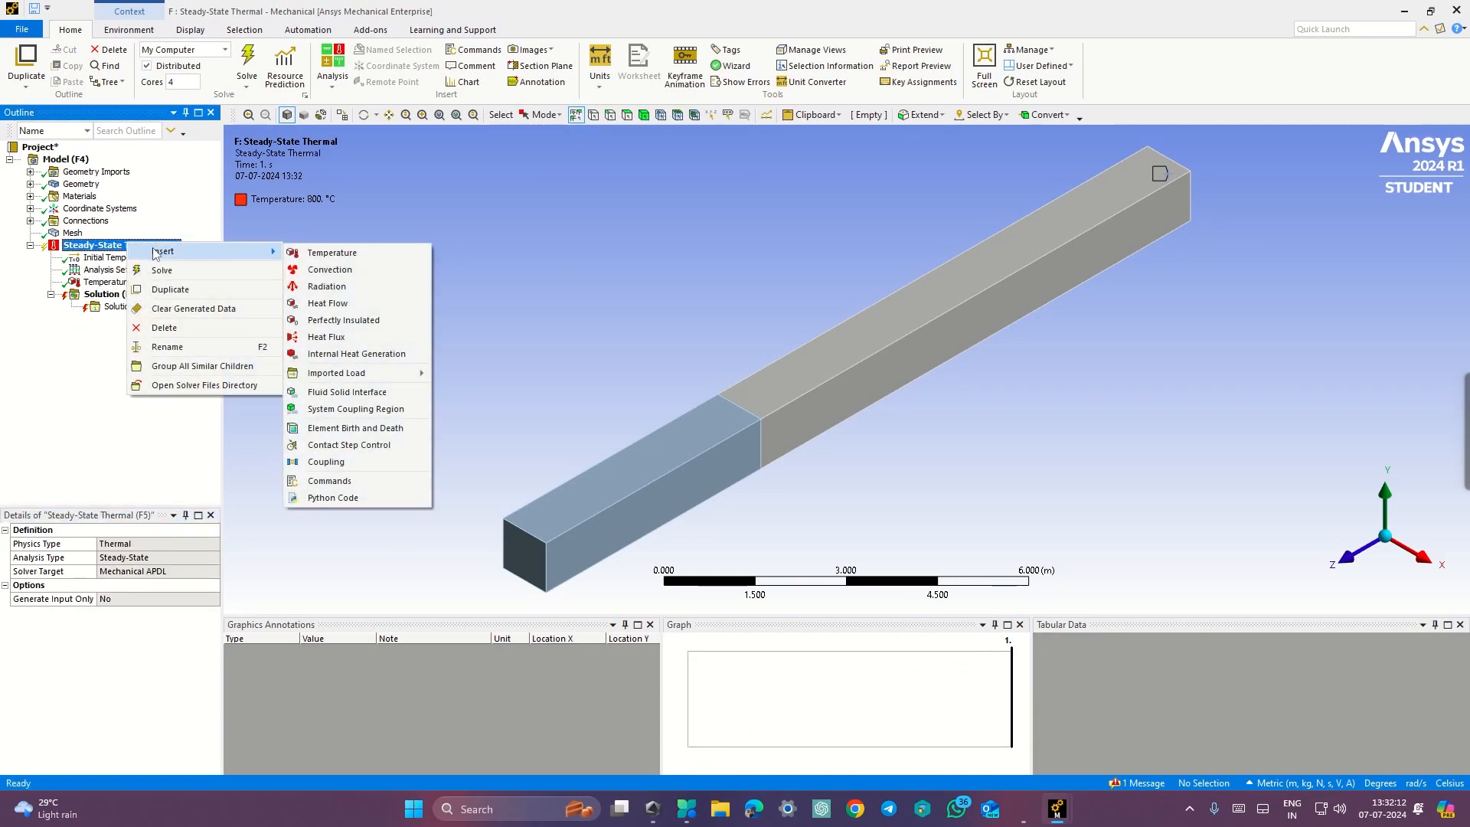
pyautogui.click(313, 253)
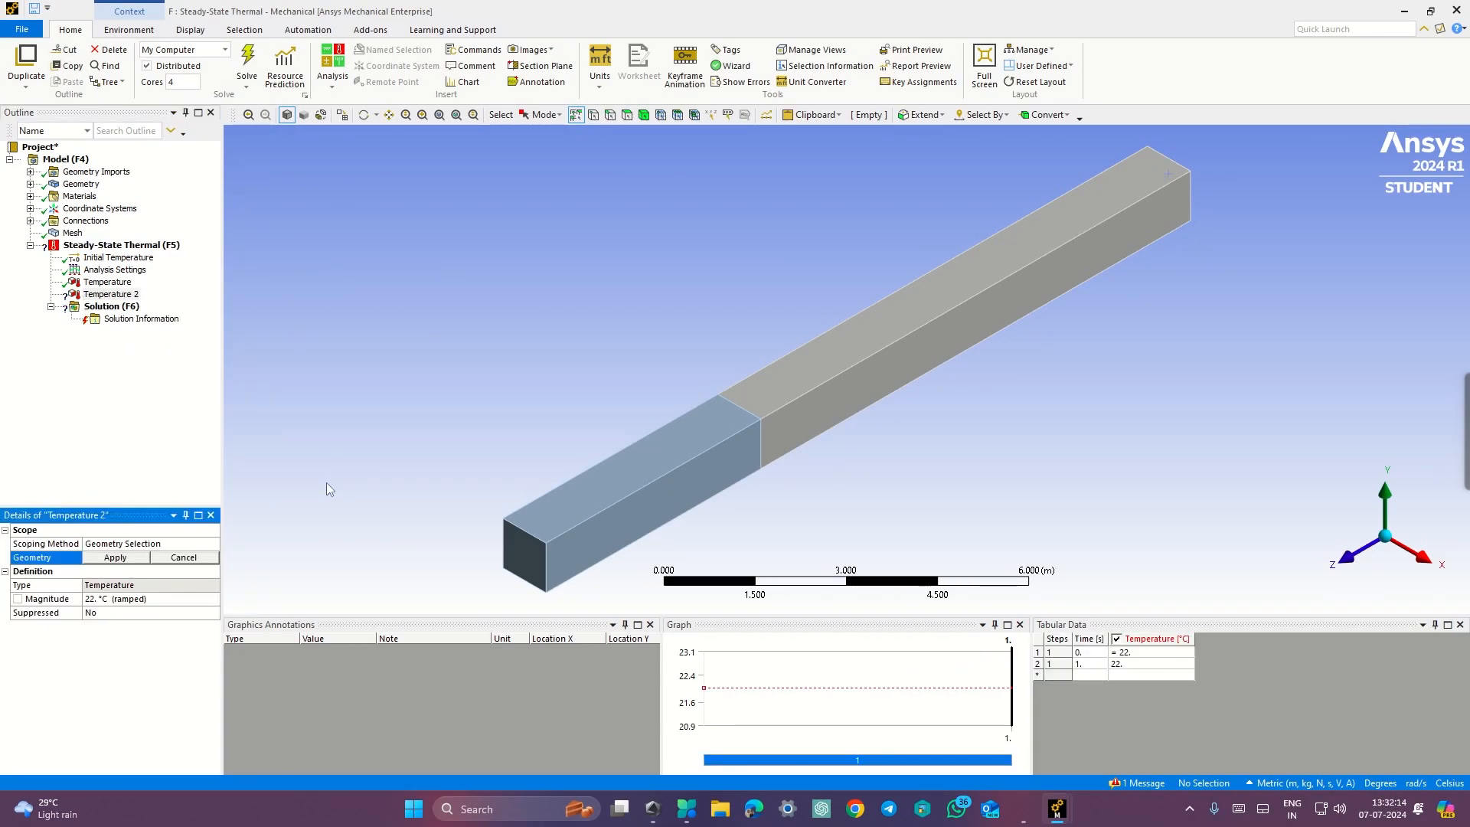
pyautogui.click(627, 115)
pyautogui.press('ctrl+super+Right')
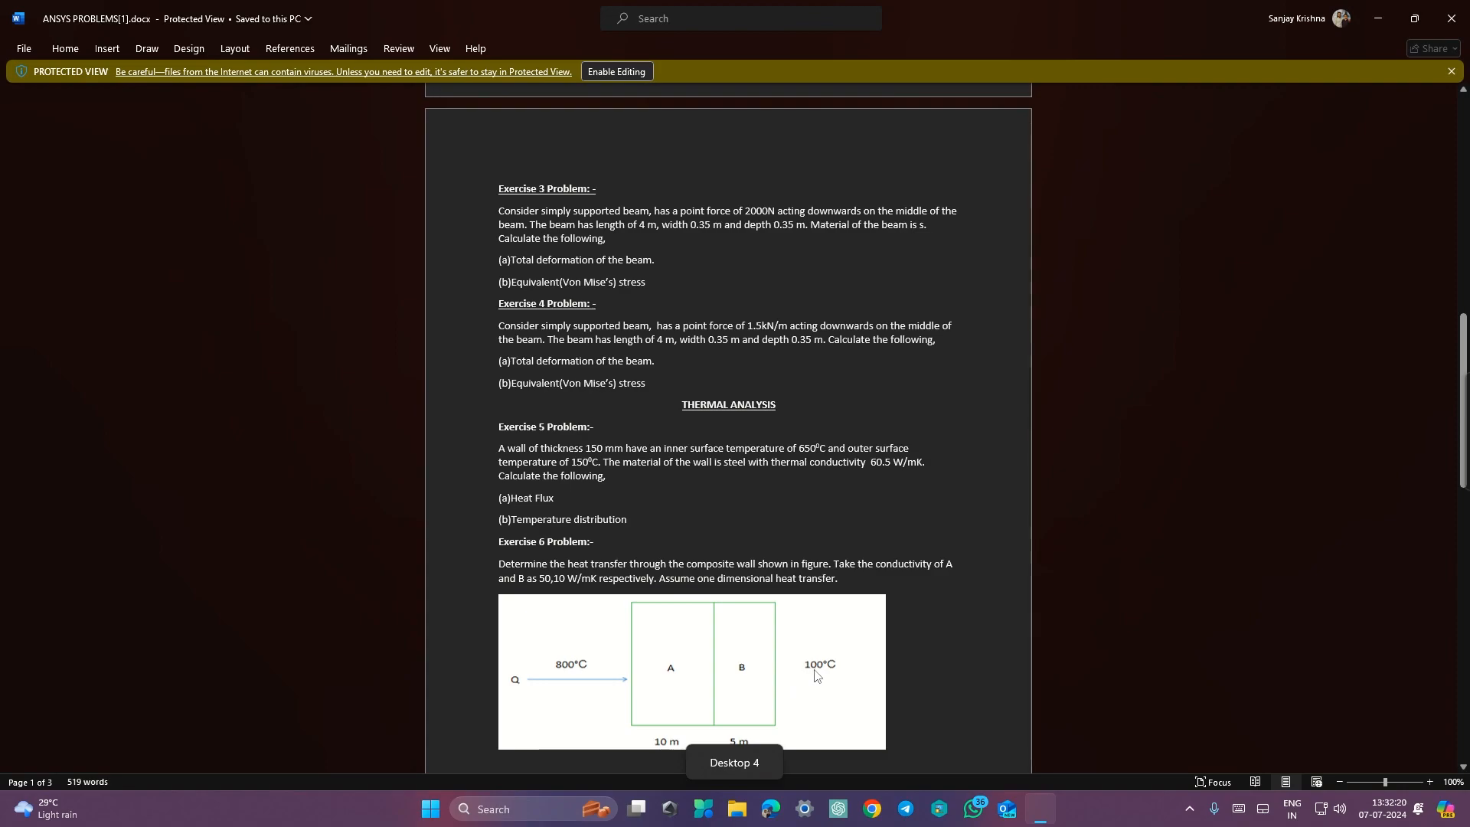
pyautogui.press('ctrl+super+Left')
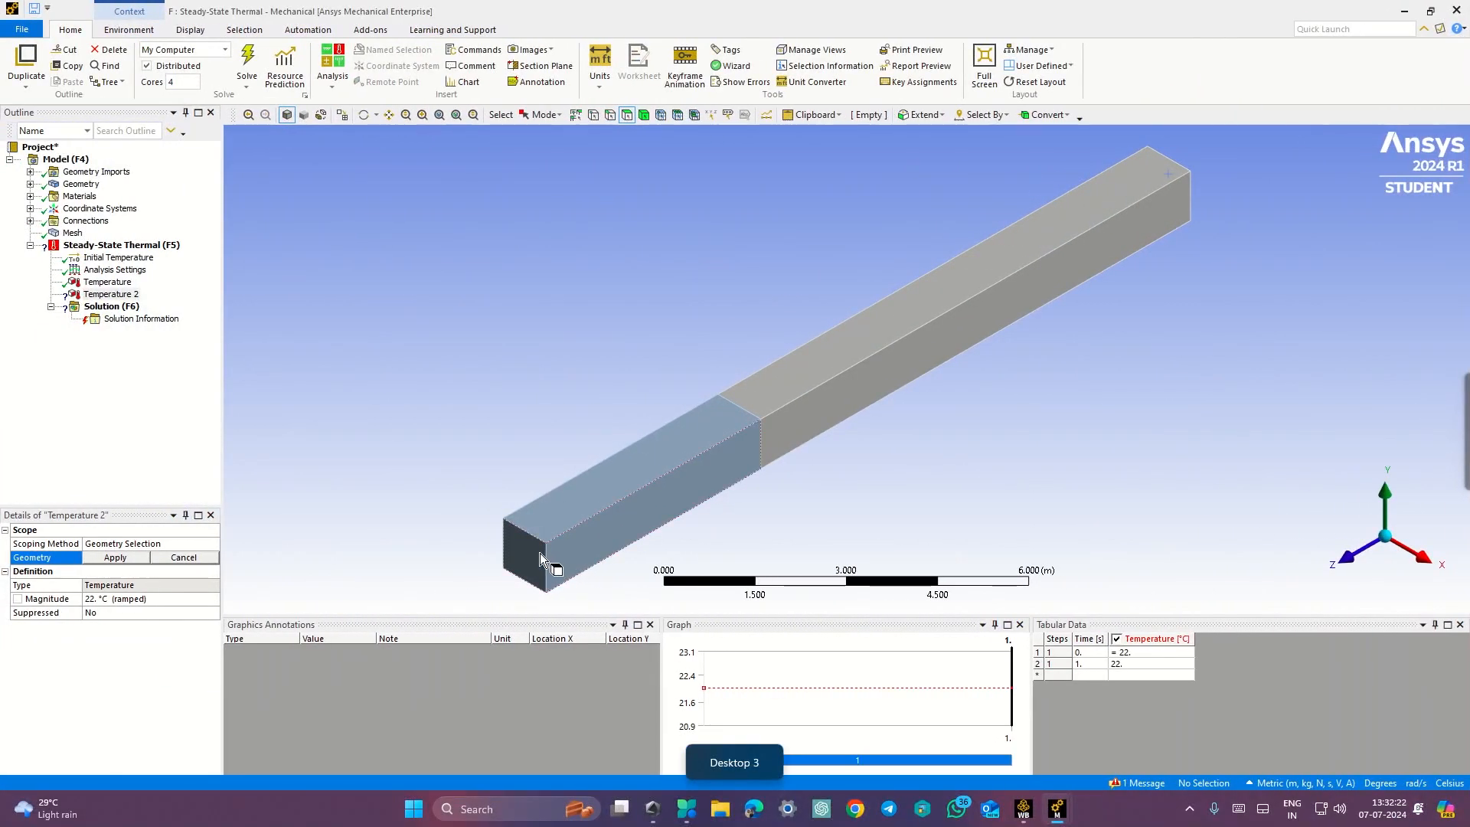
pyautogui.click(538, 554)
pyautogui.click(115, 557)
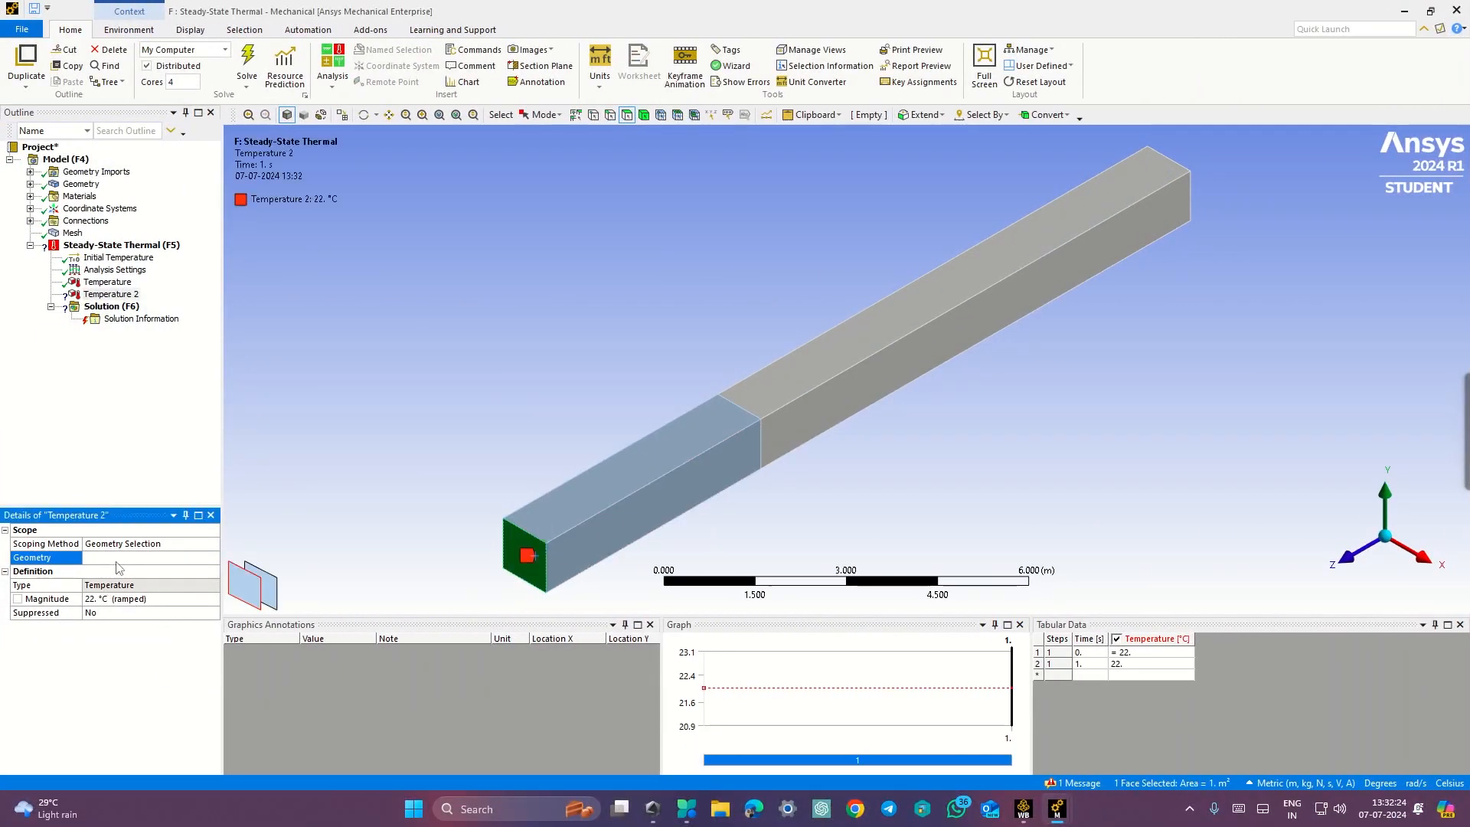
pyautogui.click(112, 599)
pyautogui.write('100')
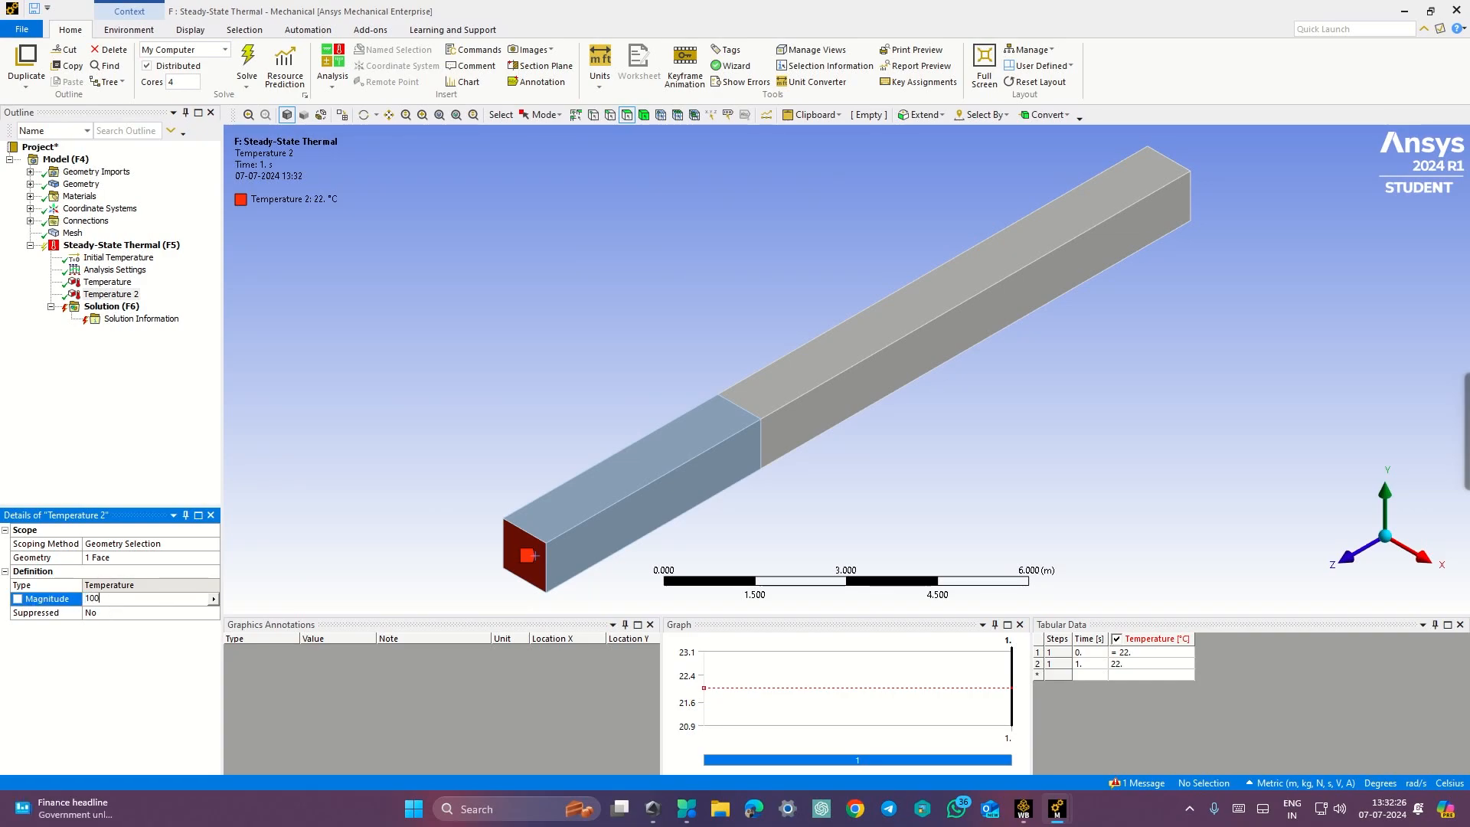
pyautogui.press('Return')
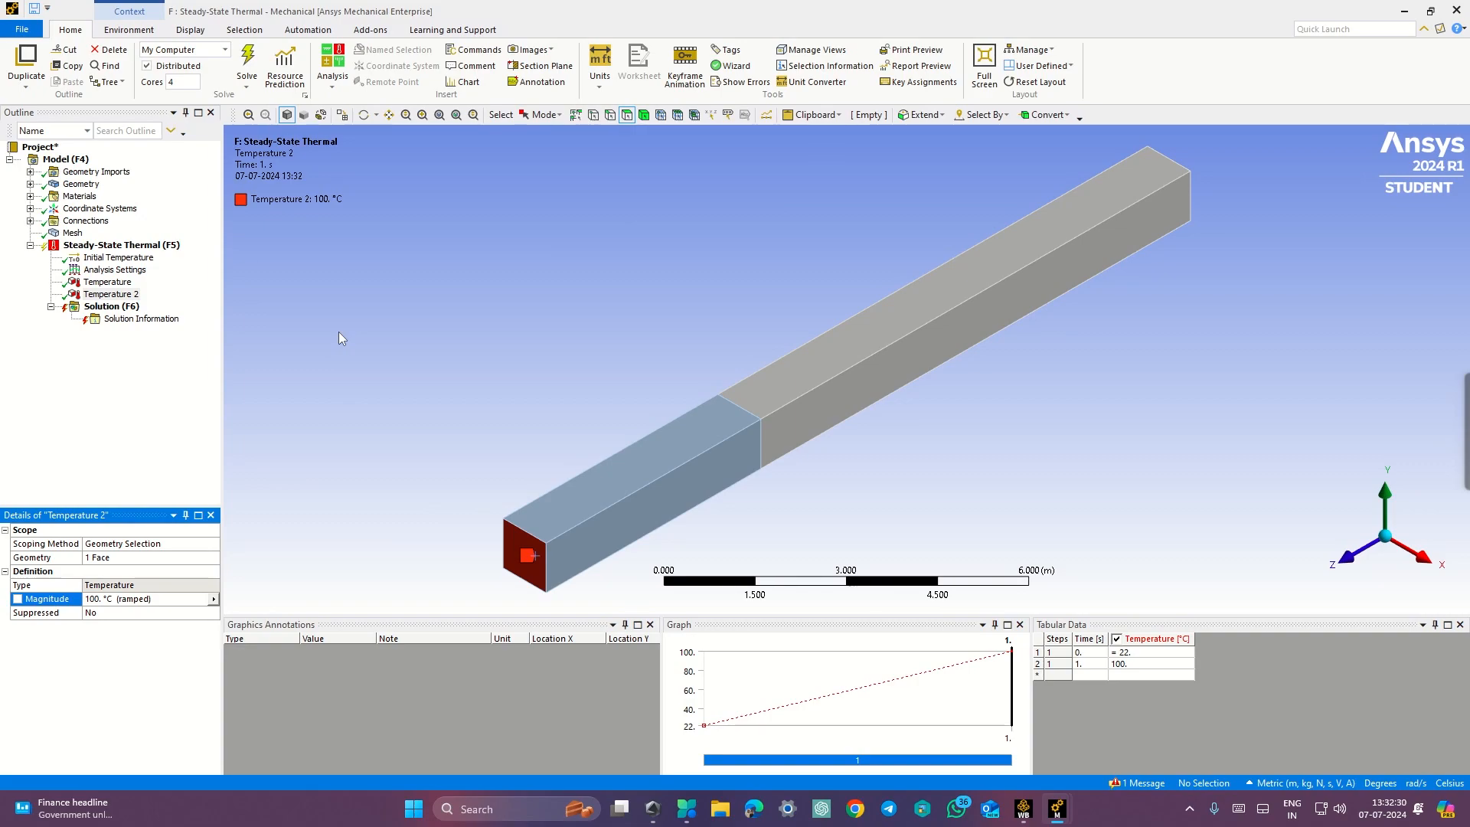
# - Check the required result in the Exercise 6 problem and insert a thermal Temperature result under the solution
pyautogui.press('ctrl+super+Right')
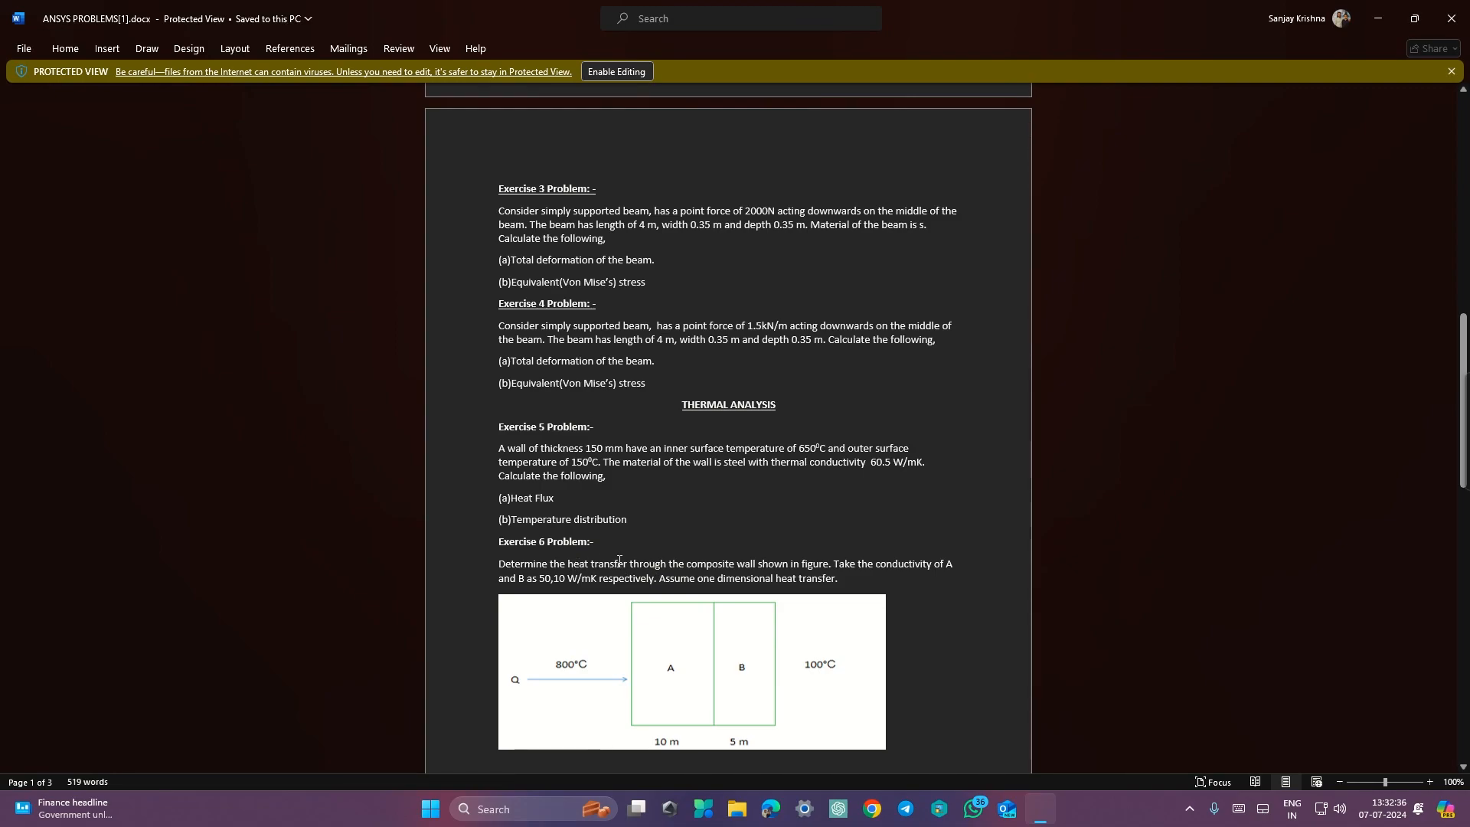
pyautogui.press('ctrl+super+Left')
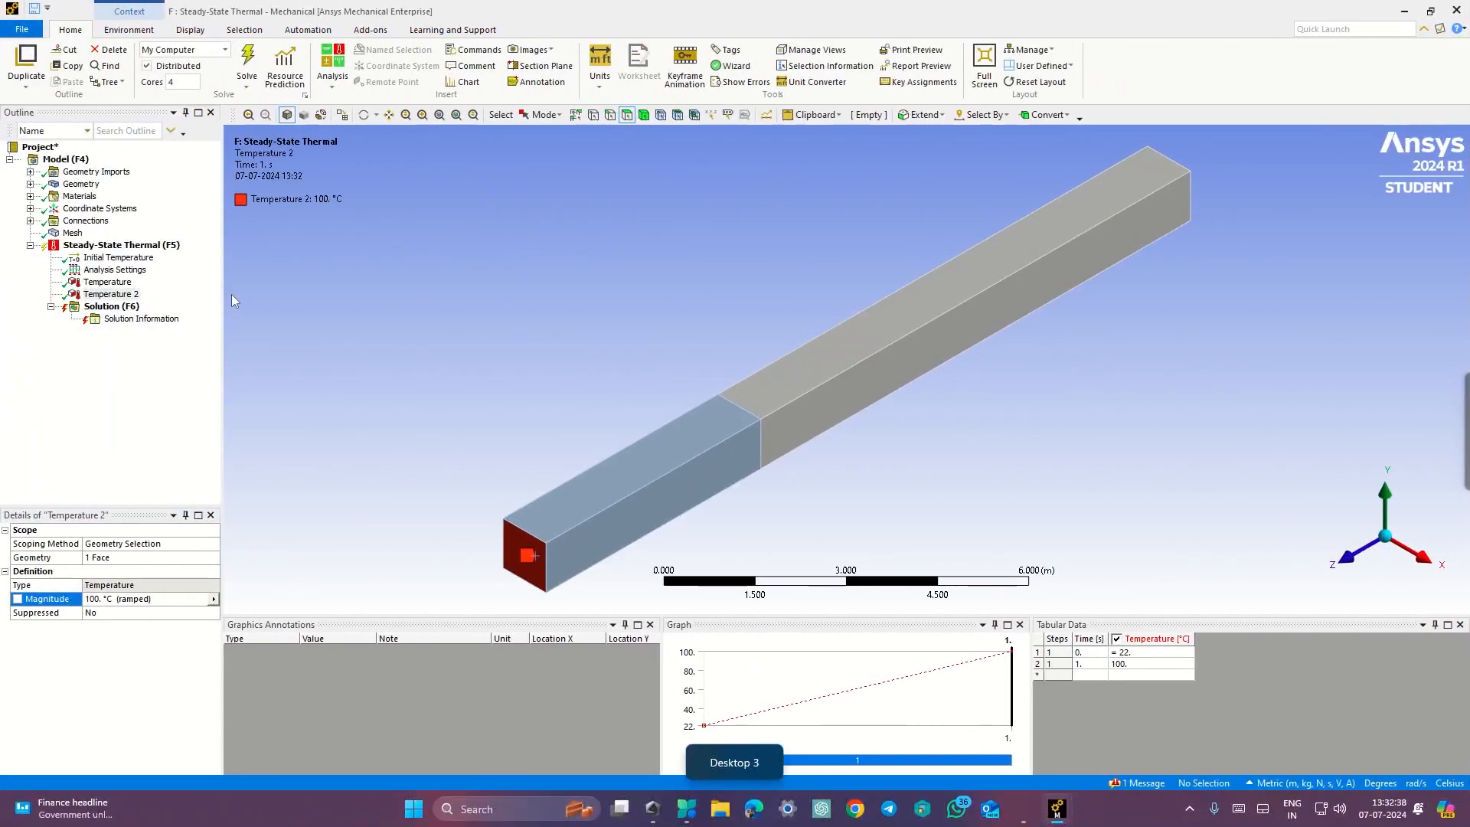
pyautogui.click(115, 314)
pyautogui.rightClick(117, 311)
pyautogui.moveTo(145, 322)
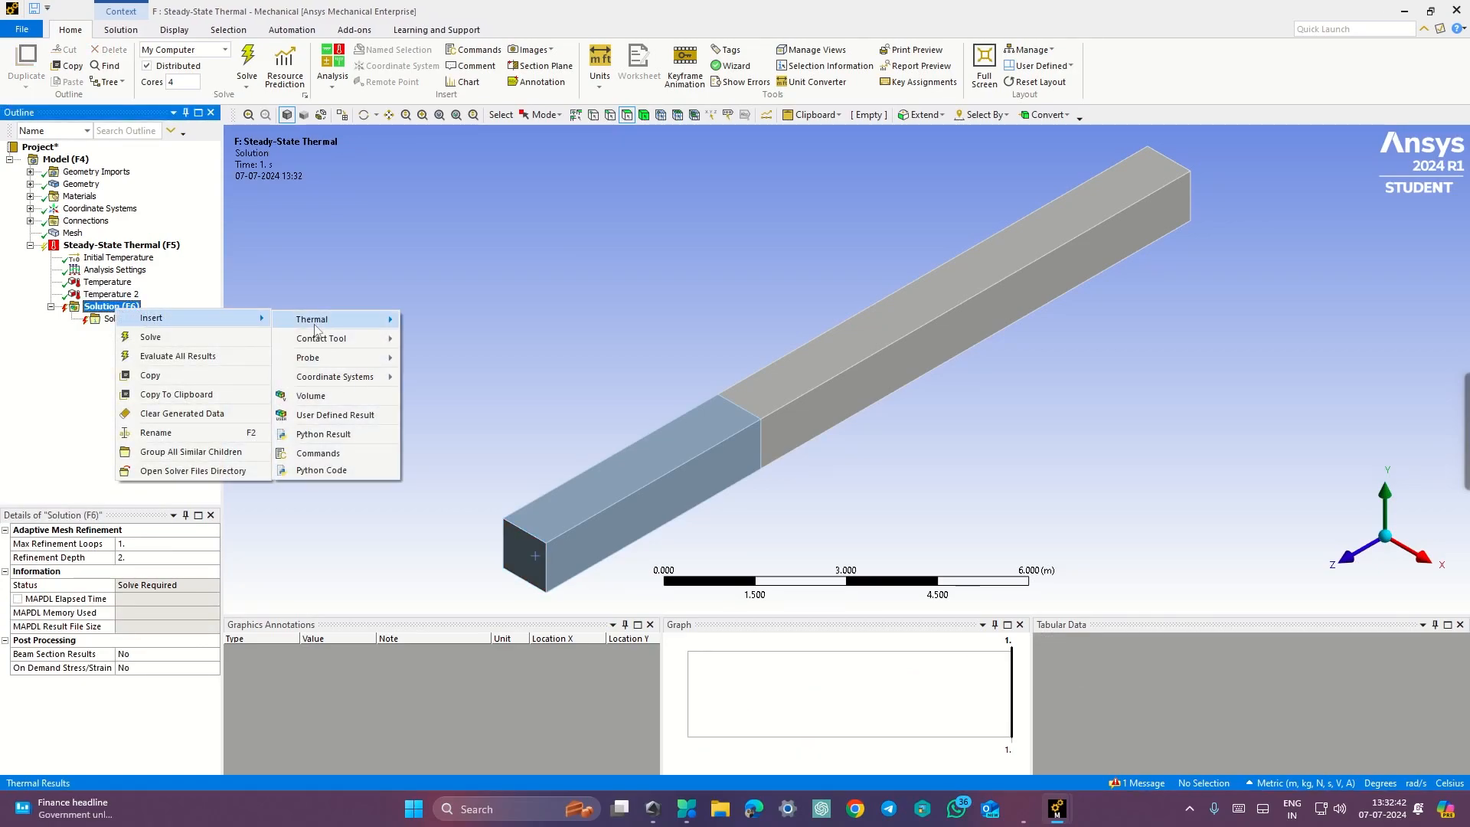
pyautogui.moveTo(315, 320)
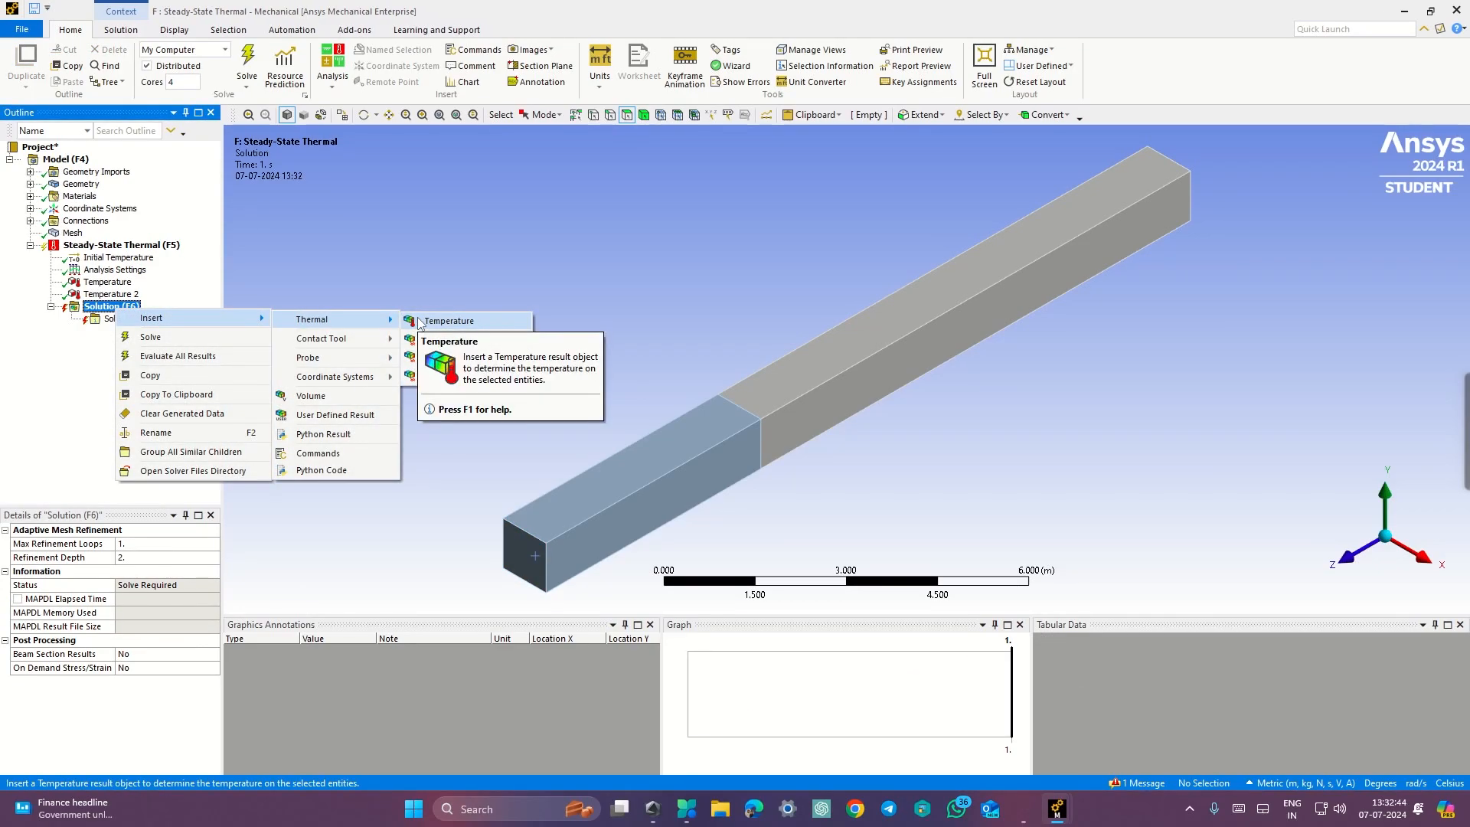
pyautogui.click(449, 322)
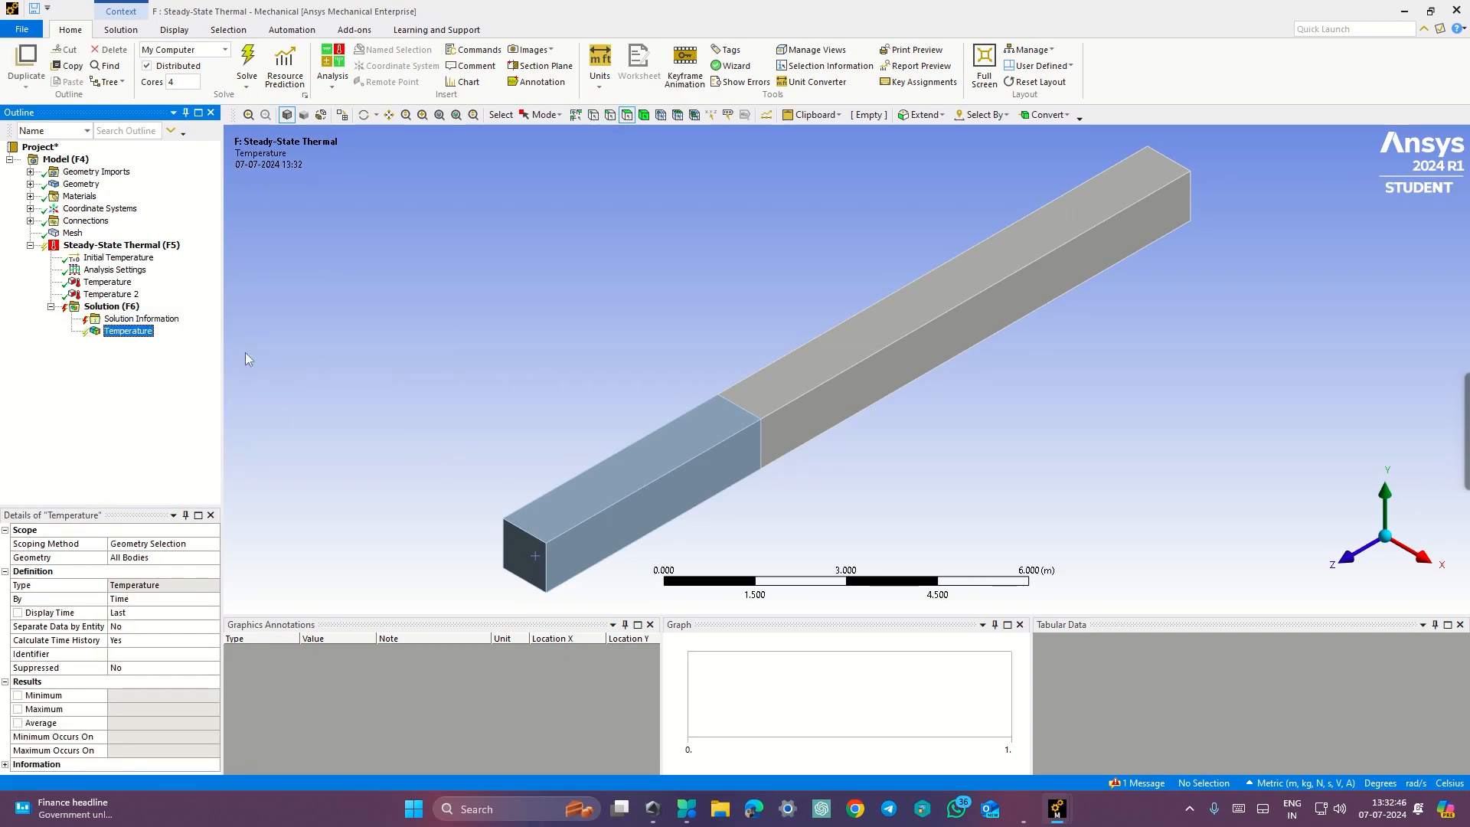
# - Solve the steady-state thermal analysis and display the Temperature result on the composite wall
pyautogui.click(100, 309)
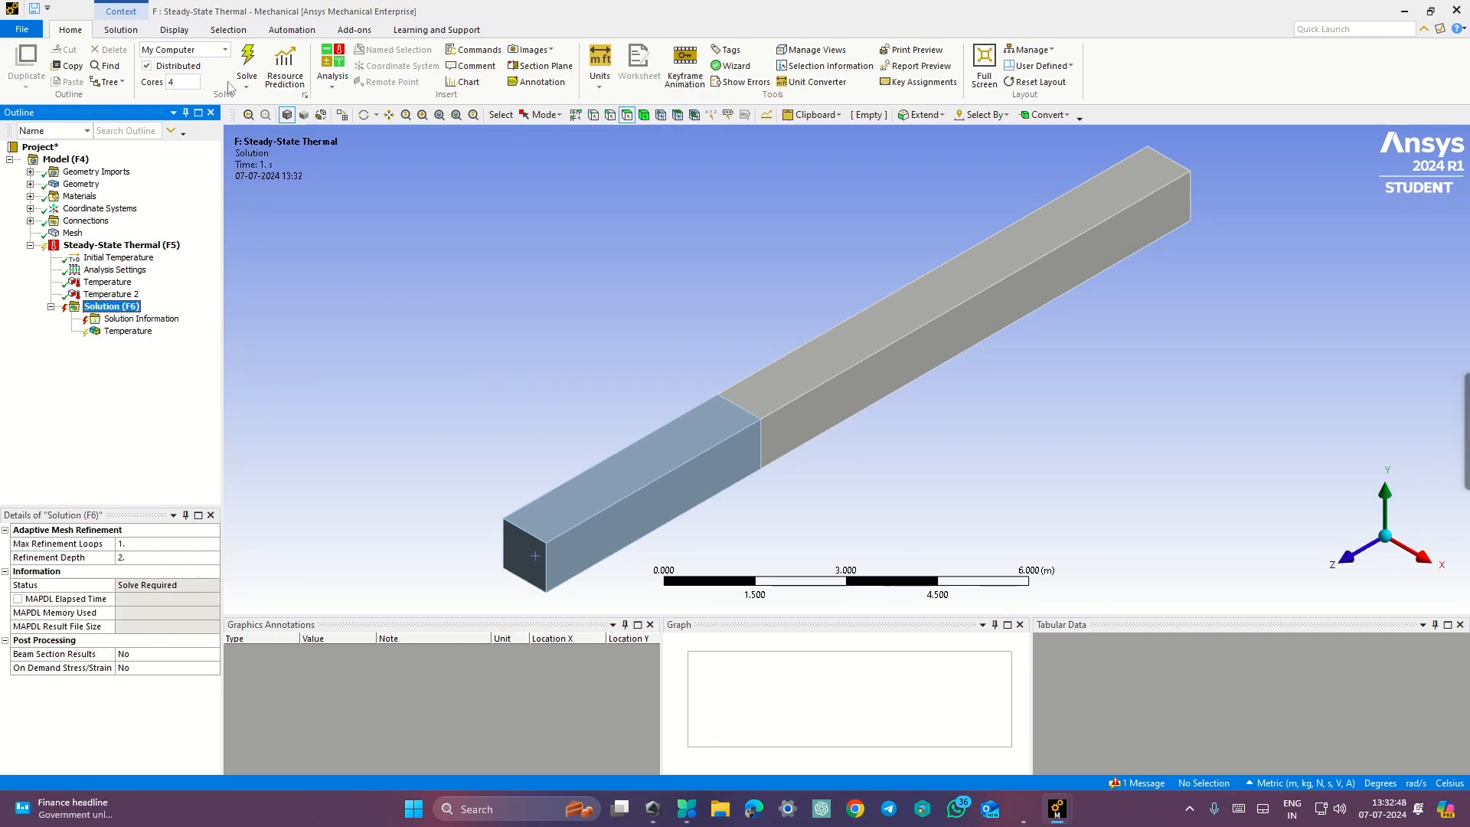
pyautogui.click(245, 63)
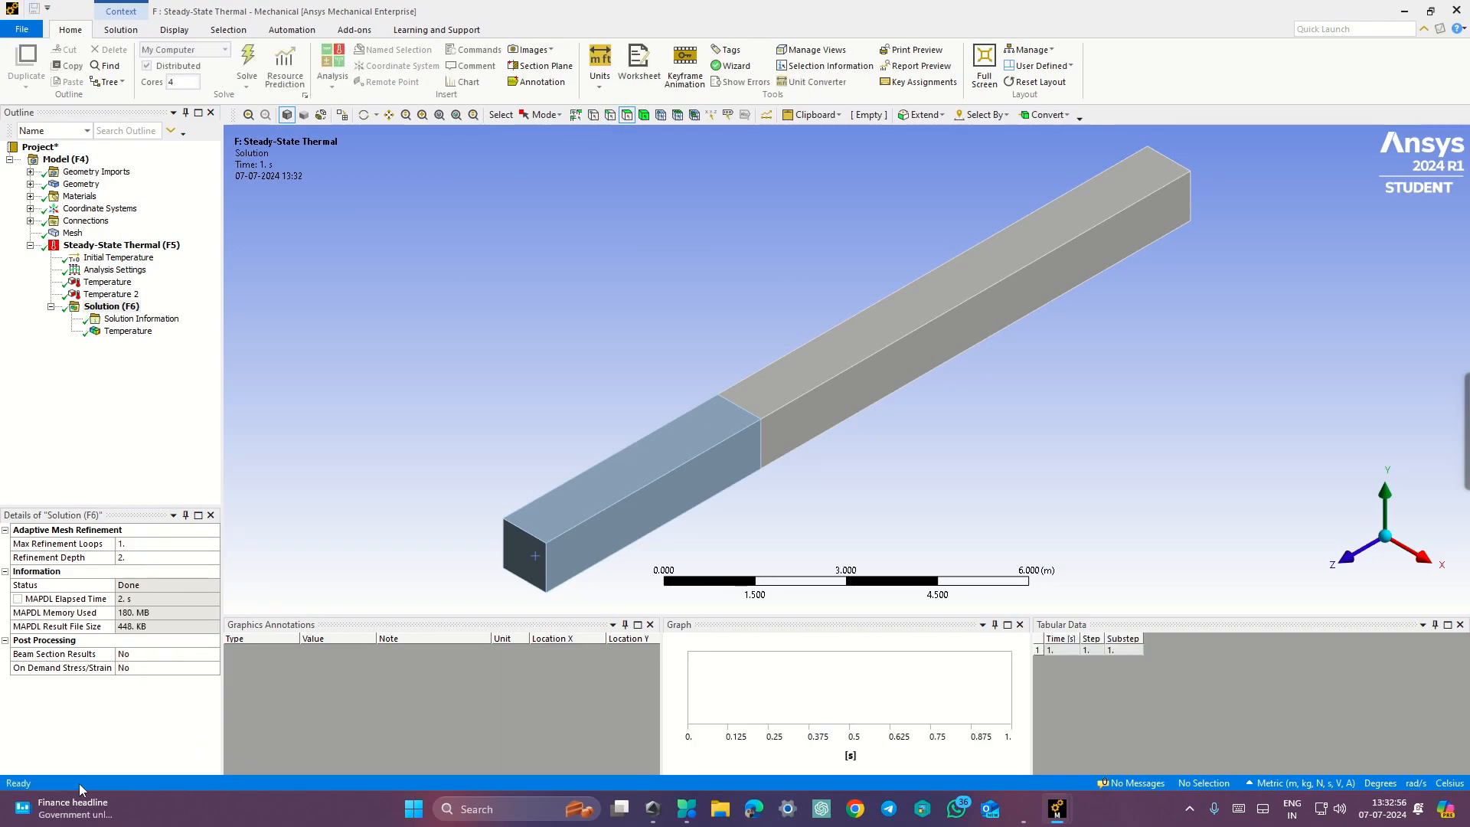
pyautogui.click(124, 332)
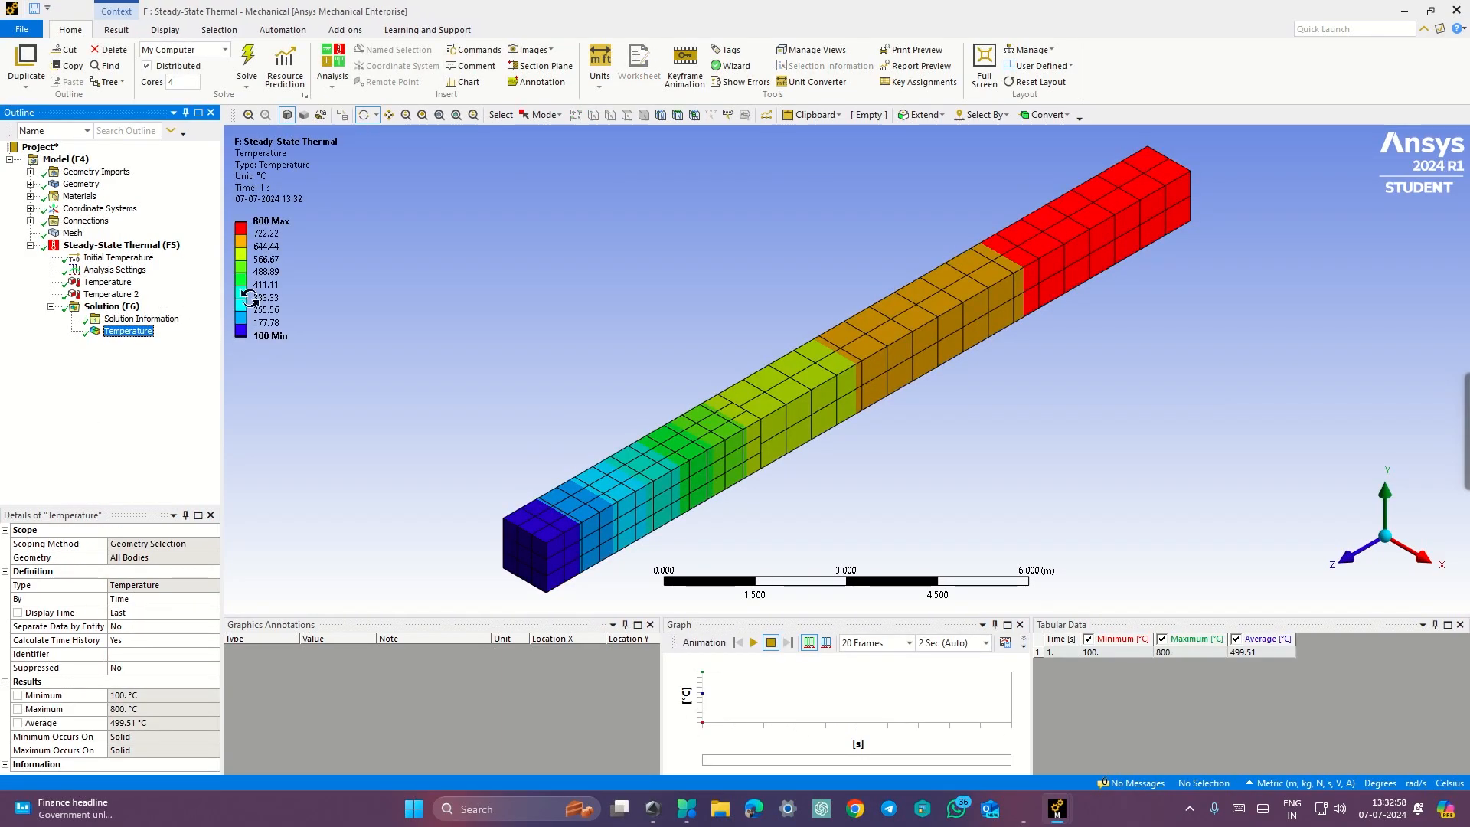